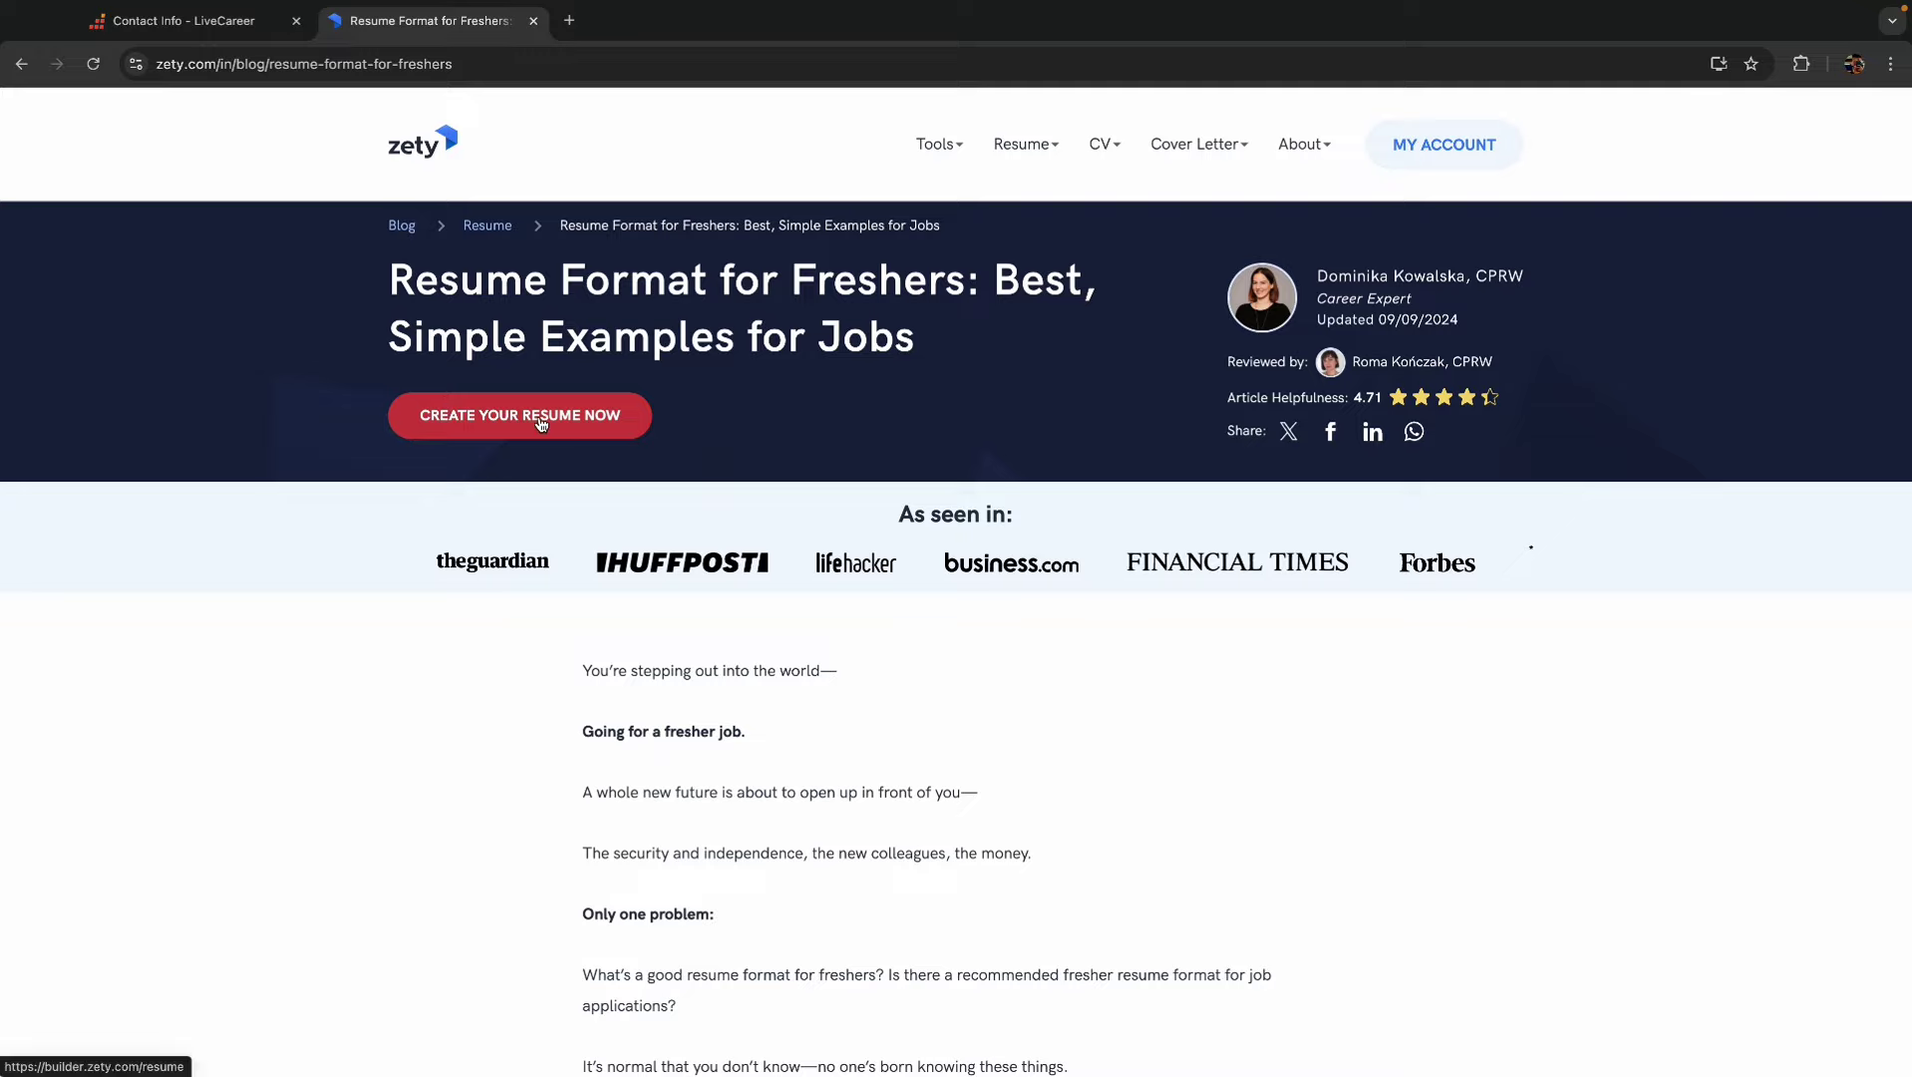
- Launch the Zety resume builder from the article's CREATE YOUR RESUME NOW button
{"action": "left_click", "coordinate": [537, 419]}
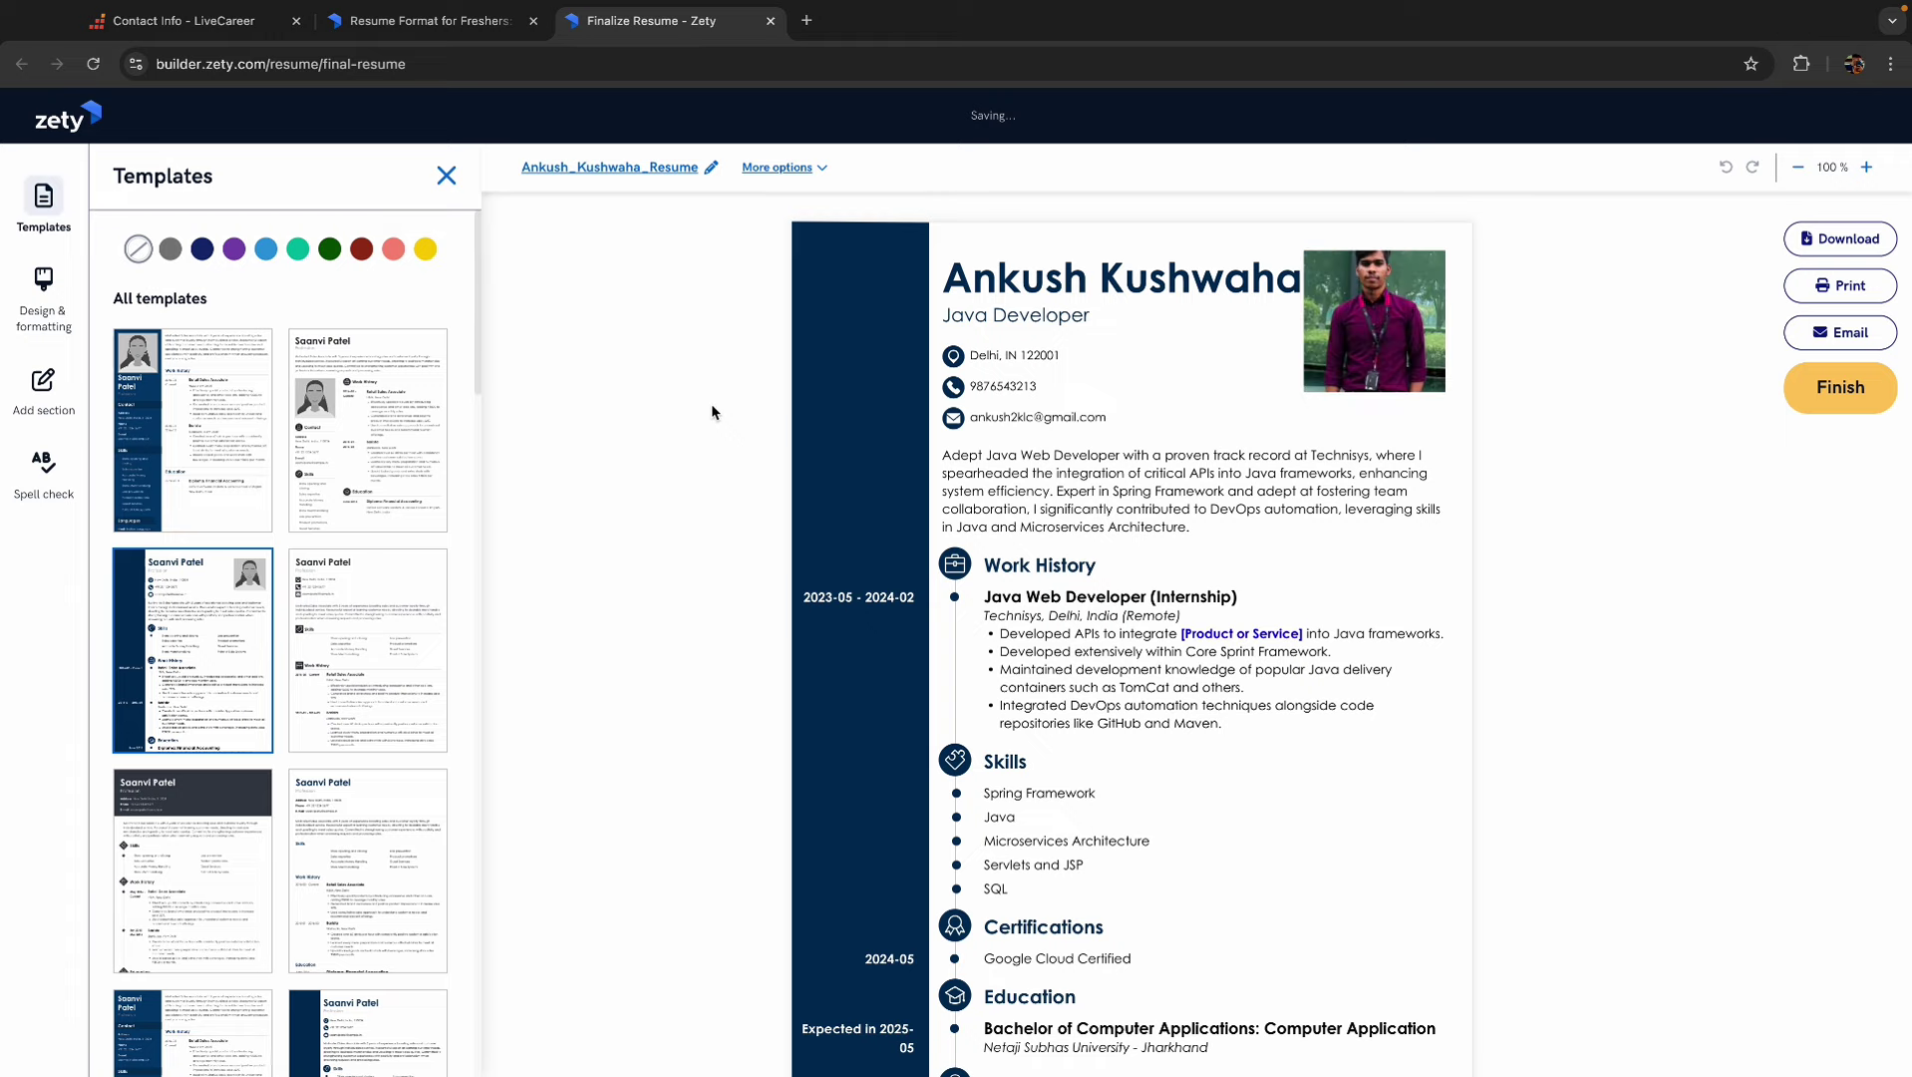
- Scroll through the finished Java Developer resume preview, then close its tab
{"action": "scroll", "coordinate": [1117, 612], "scroll_direction": "down", "scroll_amount": 1}
{"action": "scroll", "coordinate": [1116, 613], "scroll_direction": "down", "scroll_amount": 1}
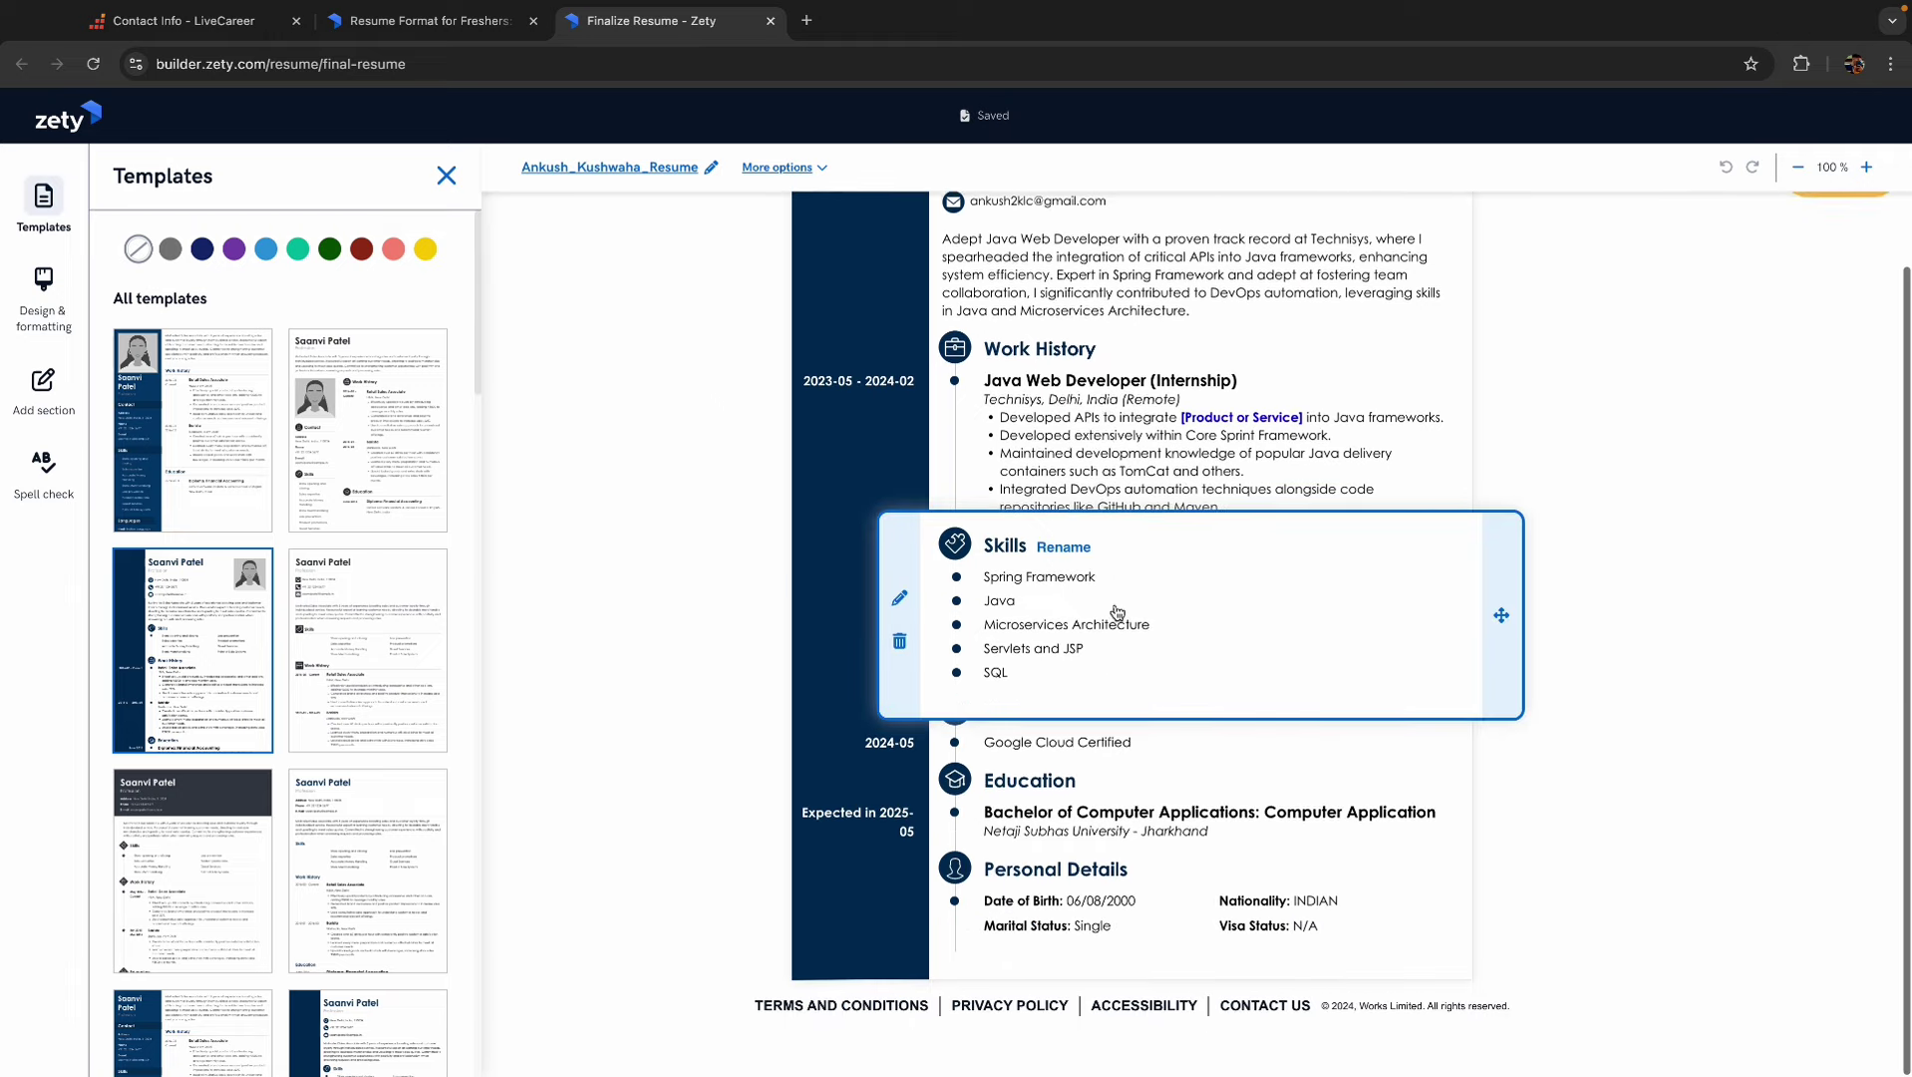
{"action": "scroll", "coordinate": [1616, 629], "scroll_direction": "up", "scroll_amount": 3}
{"action": "scroll", "coordinate": [1617, 629], "scroll_direction": "down", "scroll_amount": 1}
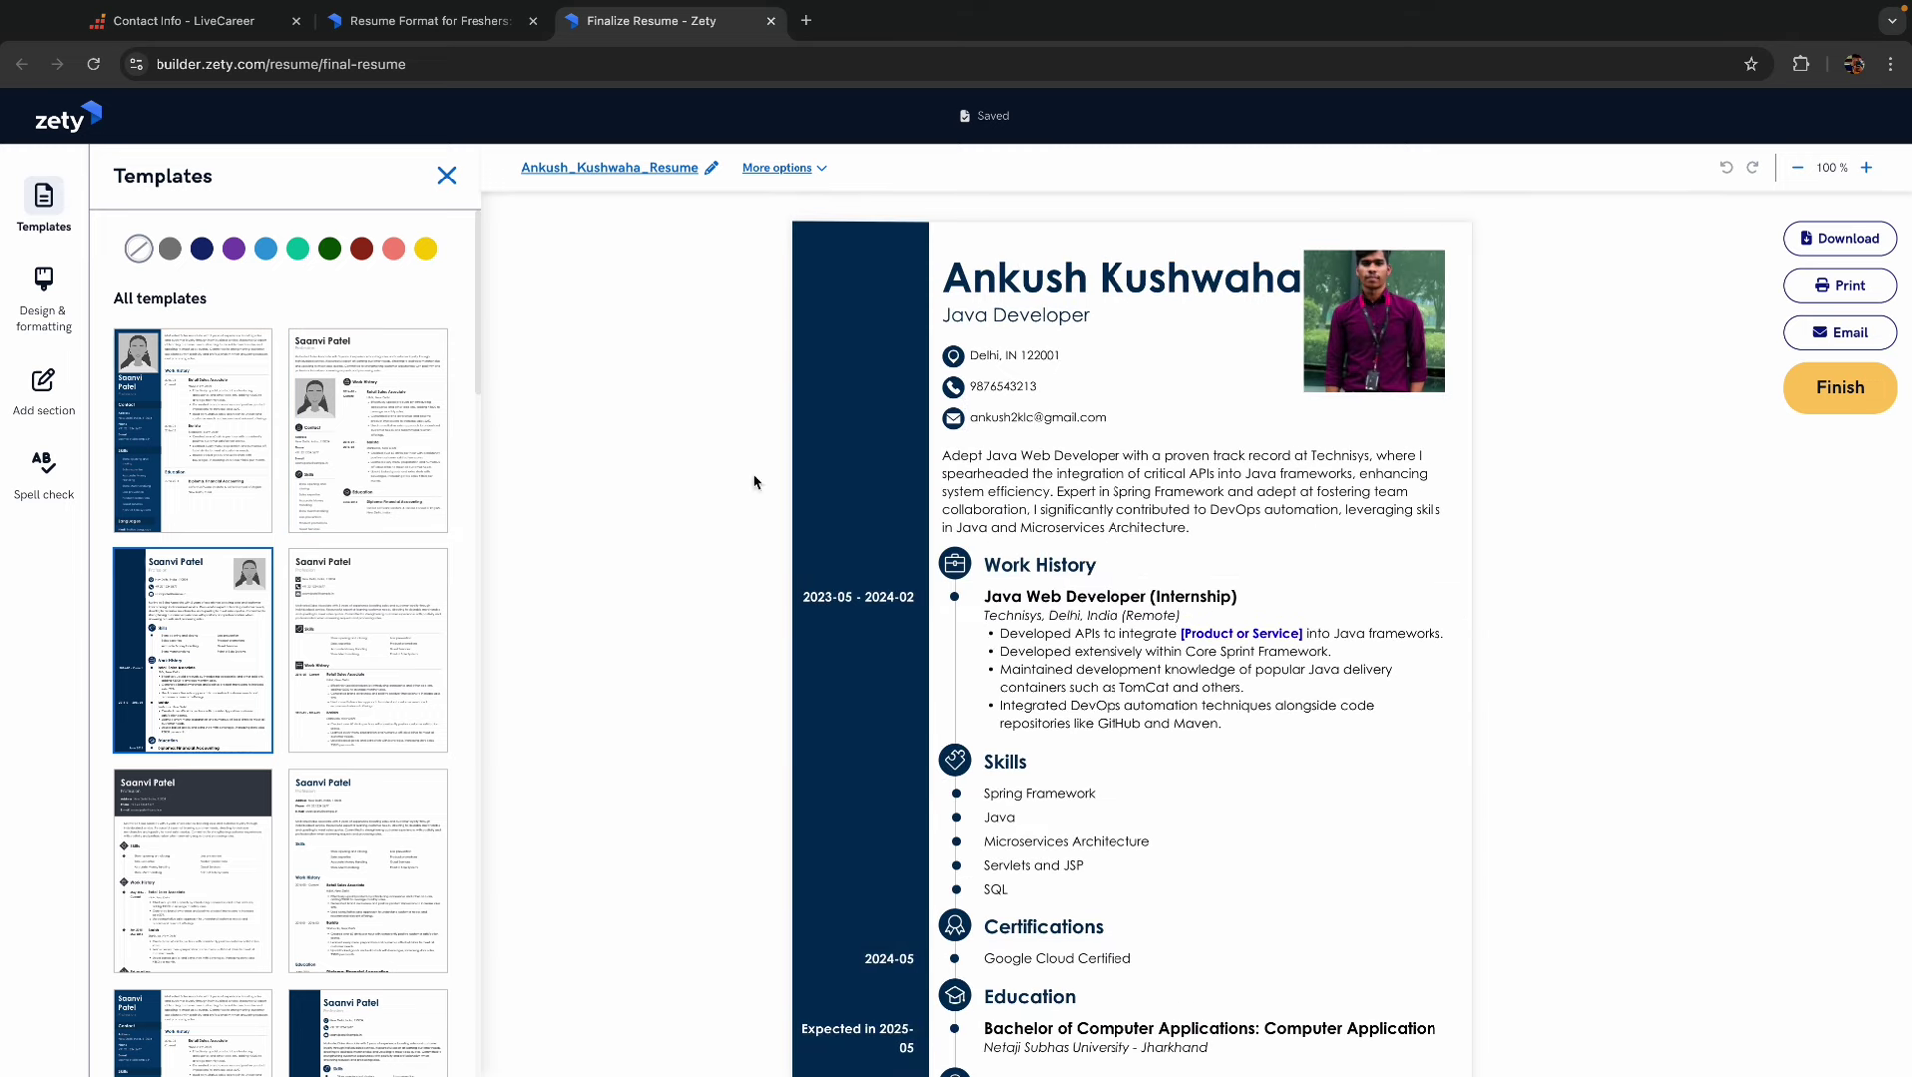
{"action": "scroll", "coordinate": [879, 538], "scroll_direction": "down", "scroll_amount": 2}
{"action": "scroll", "coordinate": [837, 489], "scroll_direction": "up", "scroll_amount": 2}
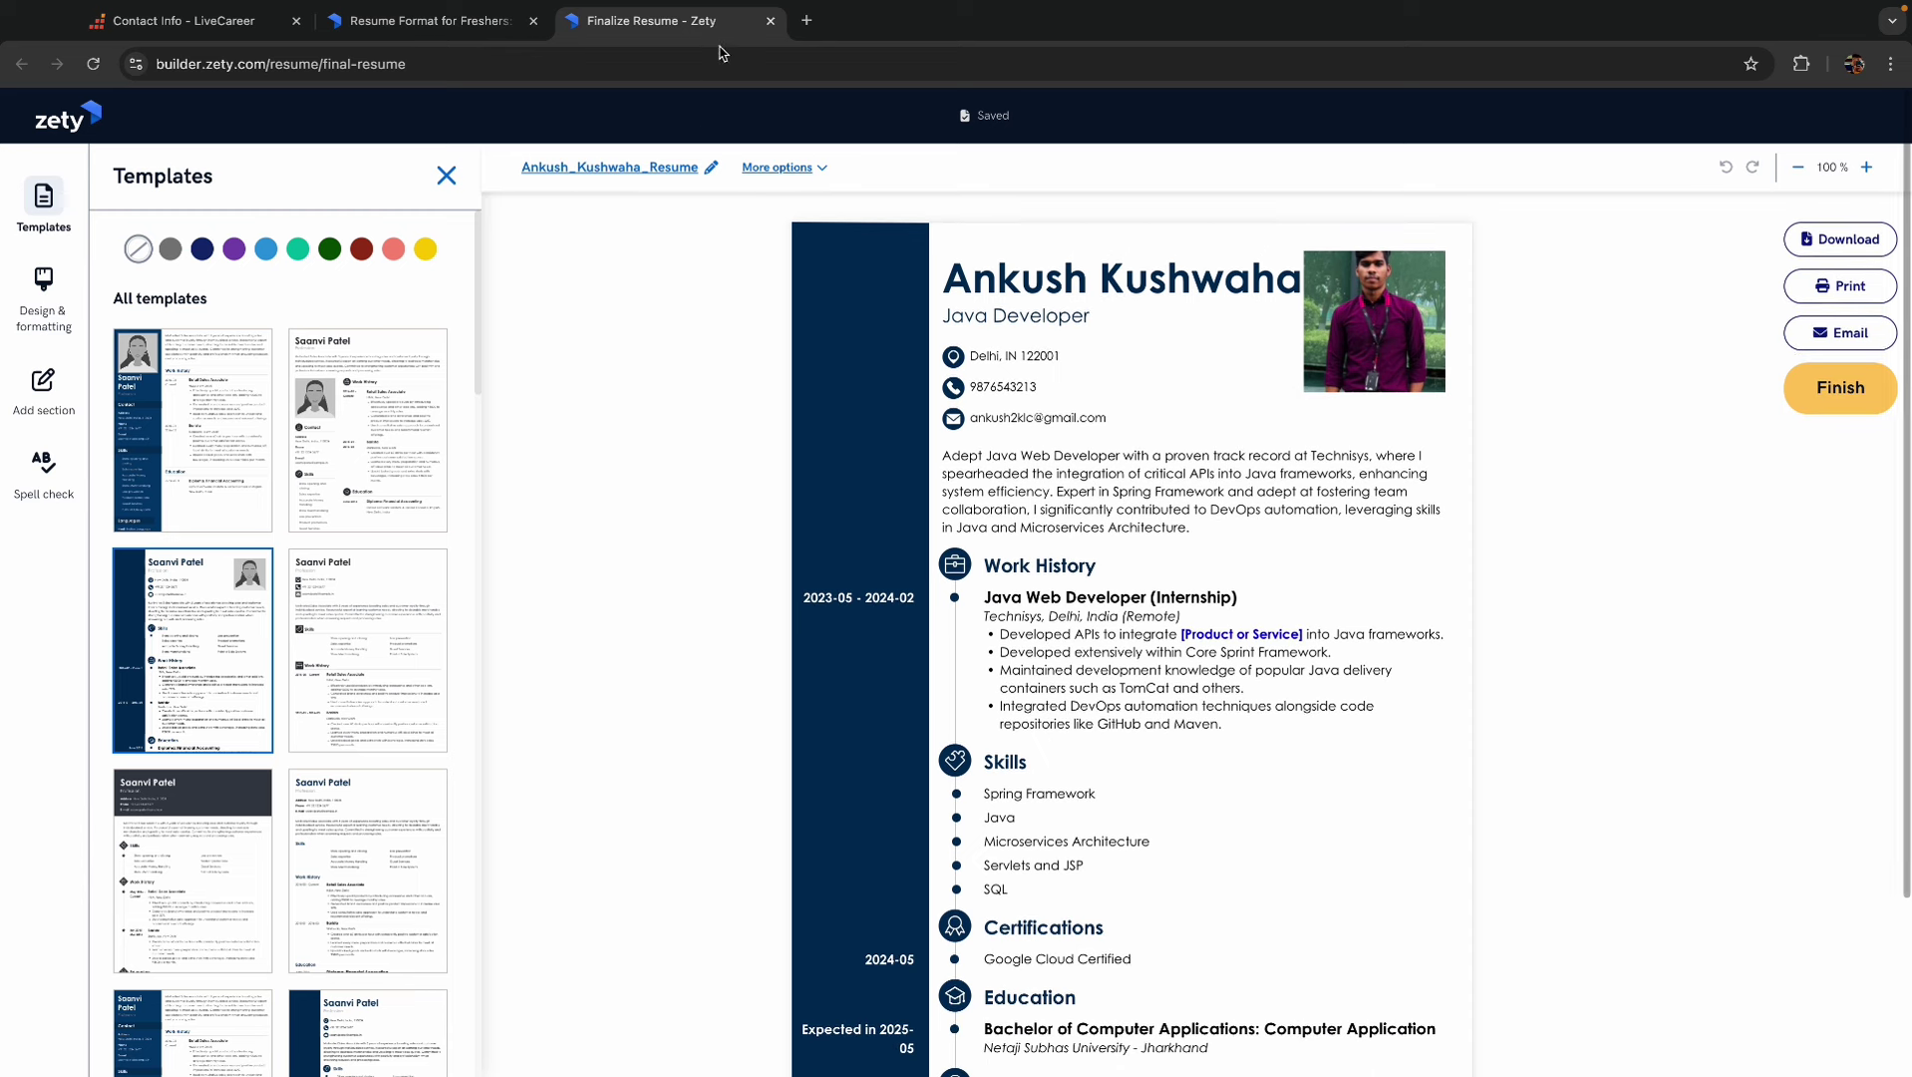
{"action": "left_click", "coordinate": [769, 21]}
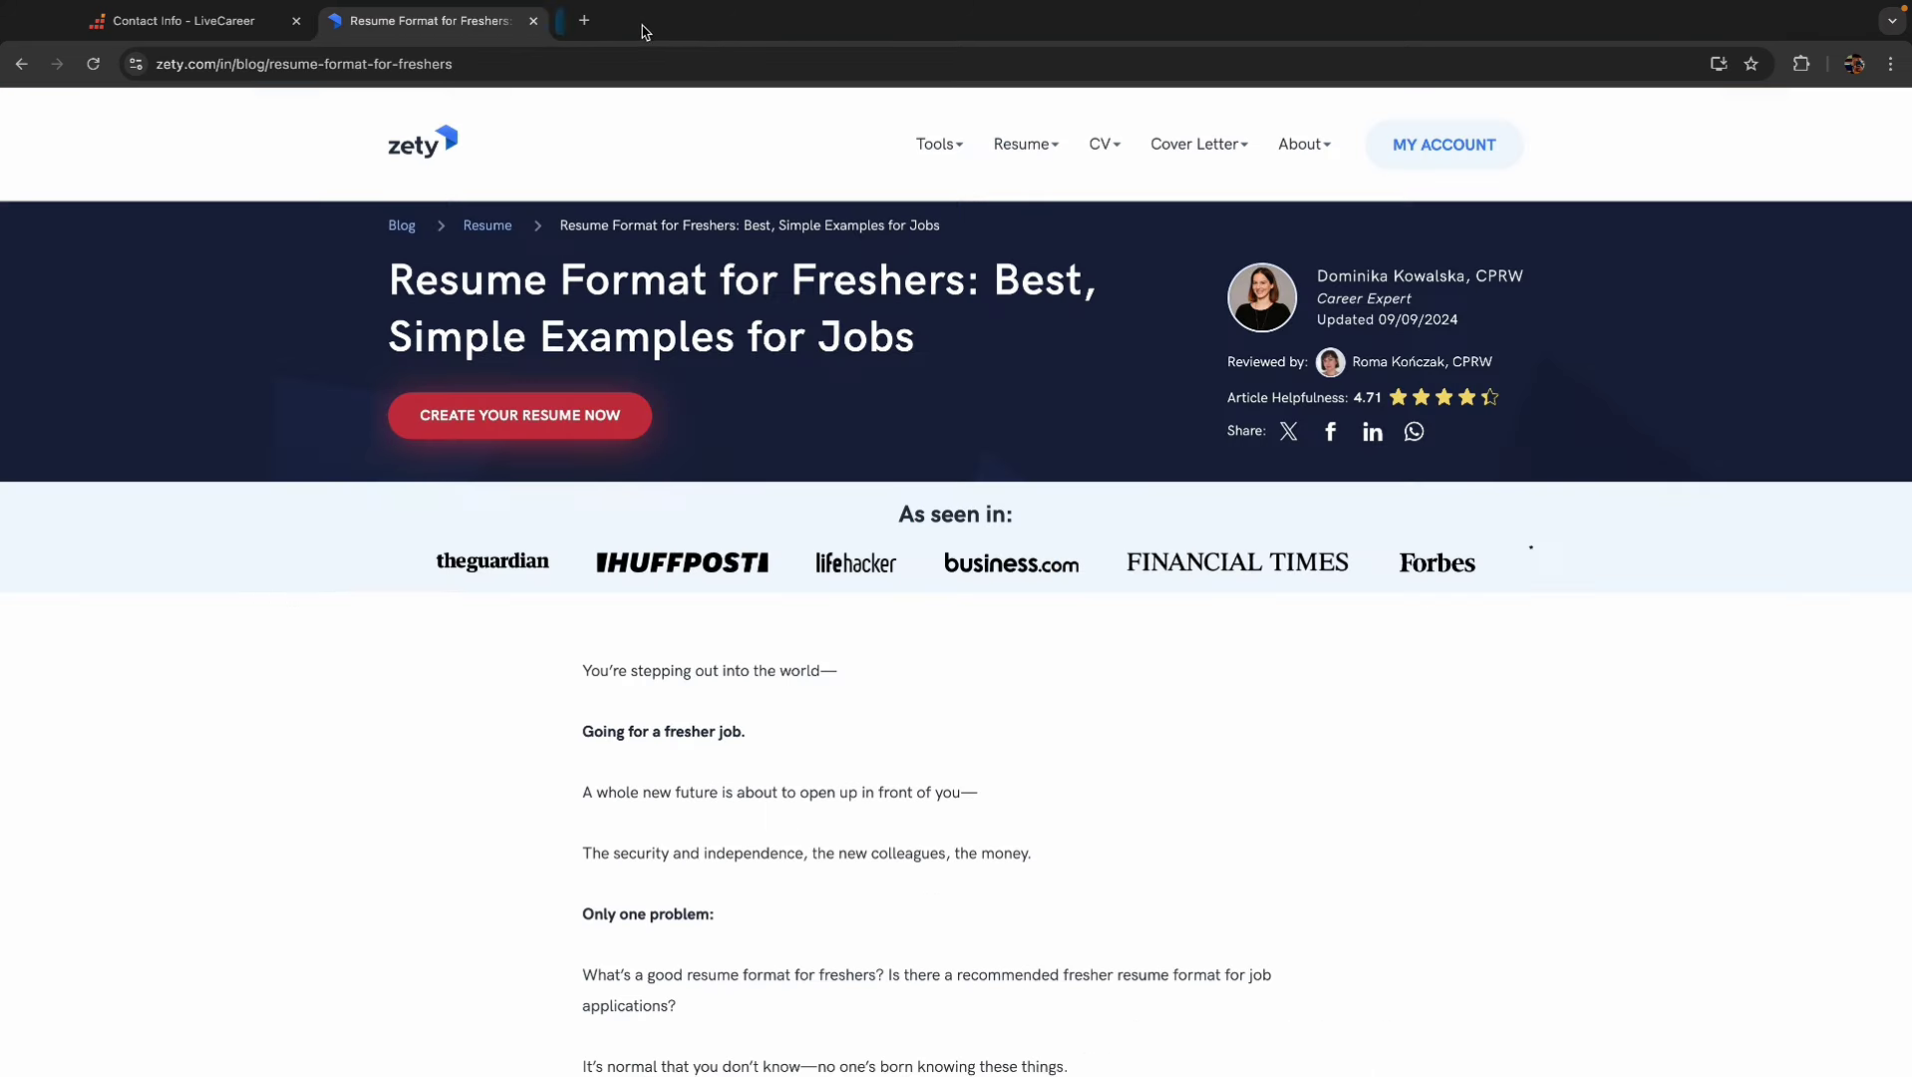
- Close the article and LiveCareer tabs, leaving a fresh blank tab in the full-screen browser
{"action": "left_click", "coordinate": [533, 21]}
{"action": "left_click", "coordinate": [332, 20]}
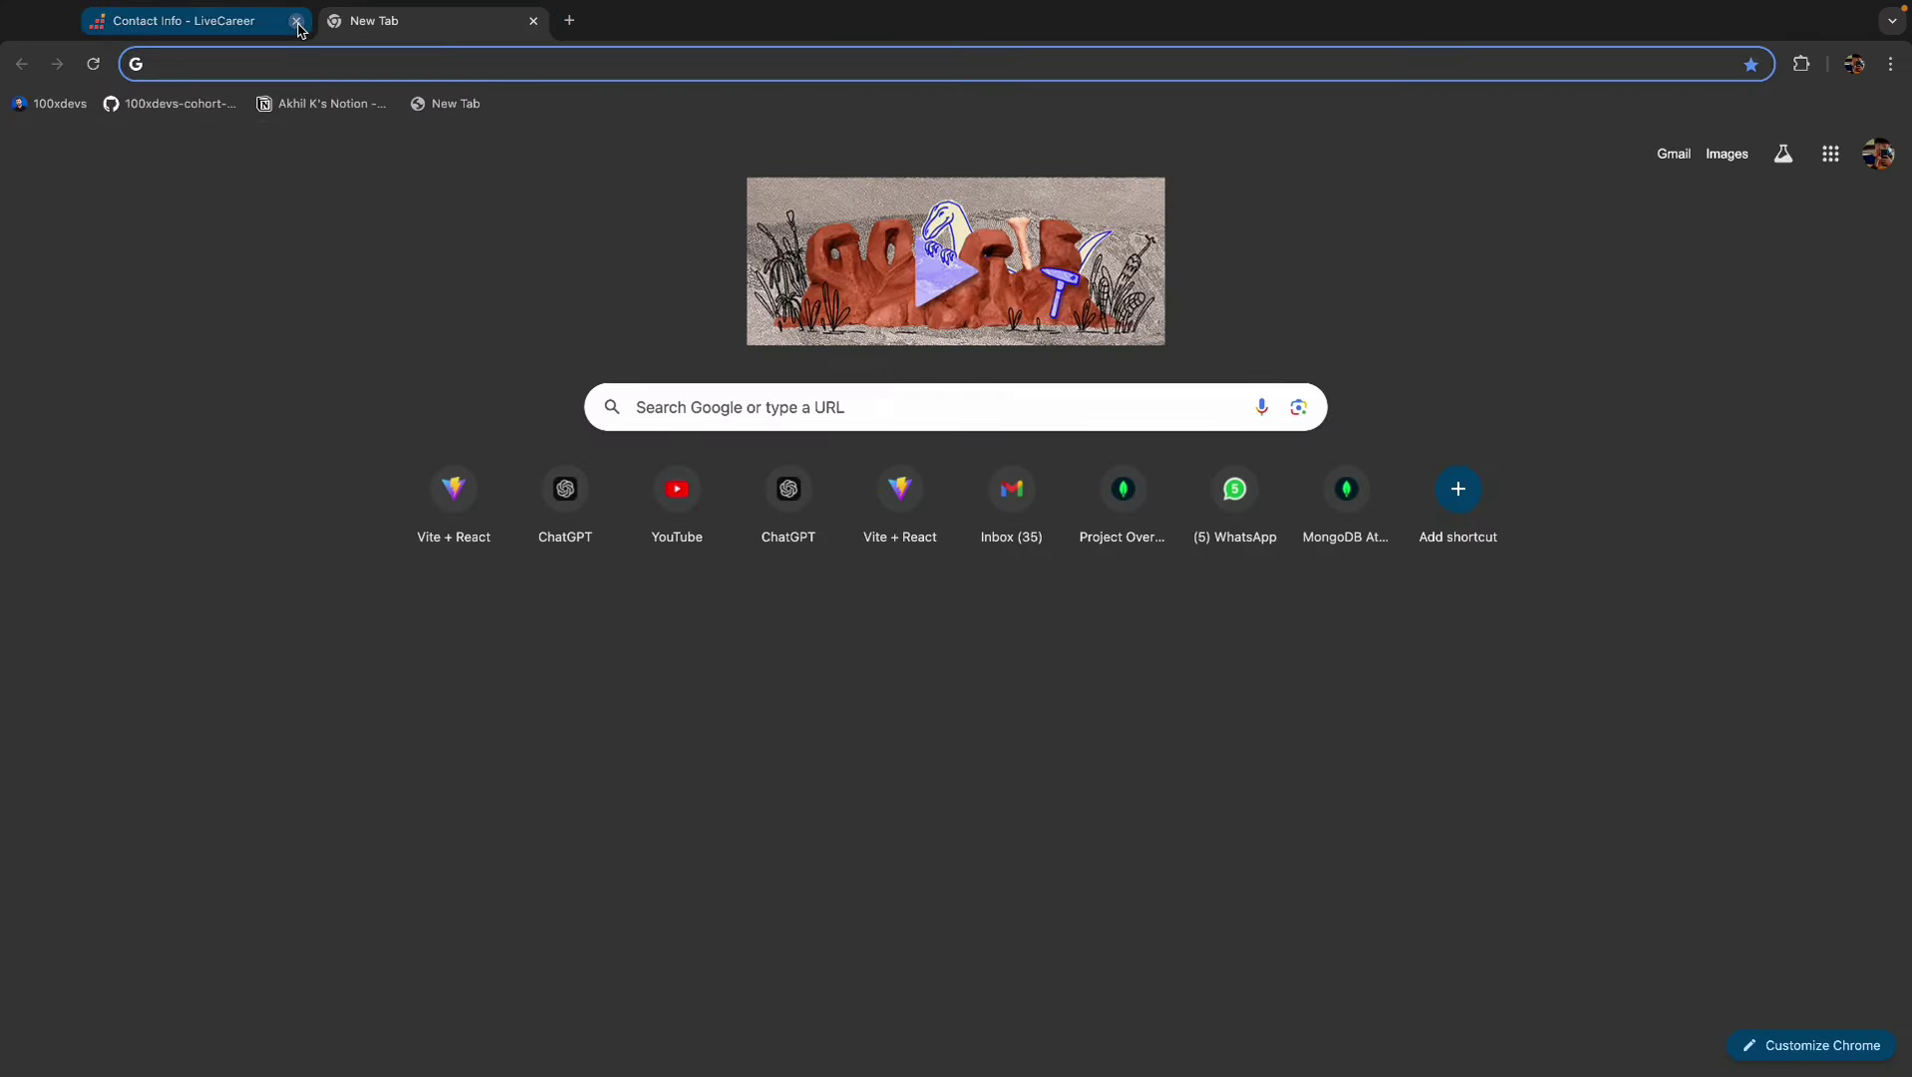
{"action": "left_click", "coordinate": [296, 21]}
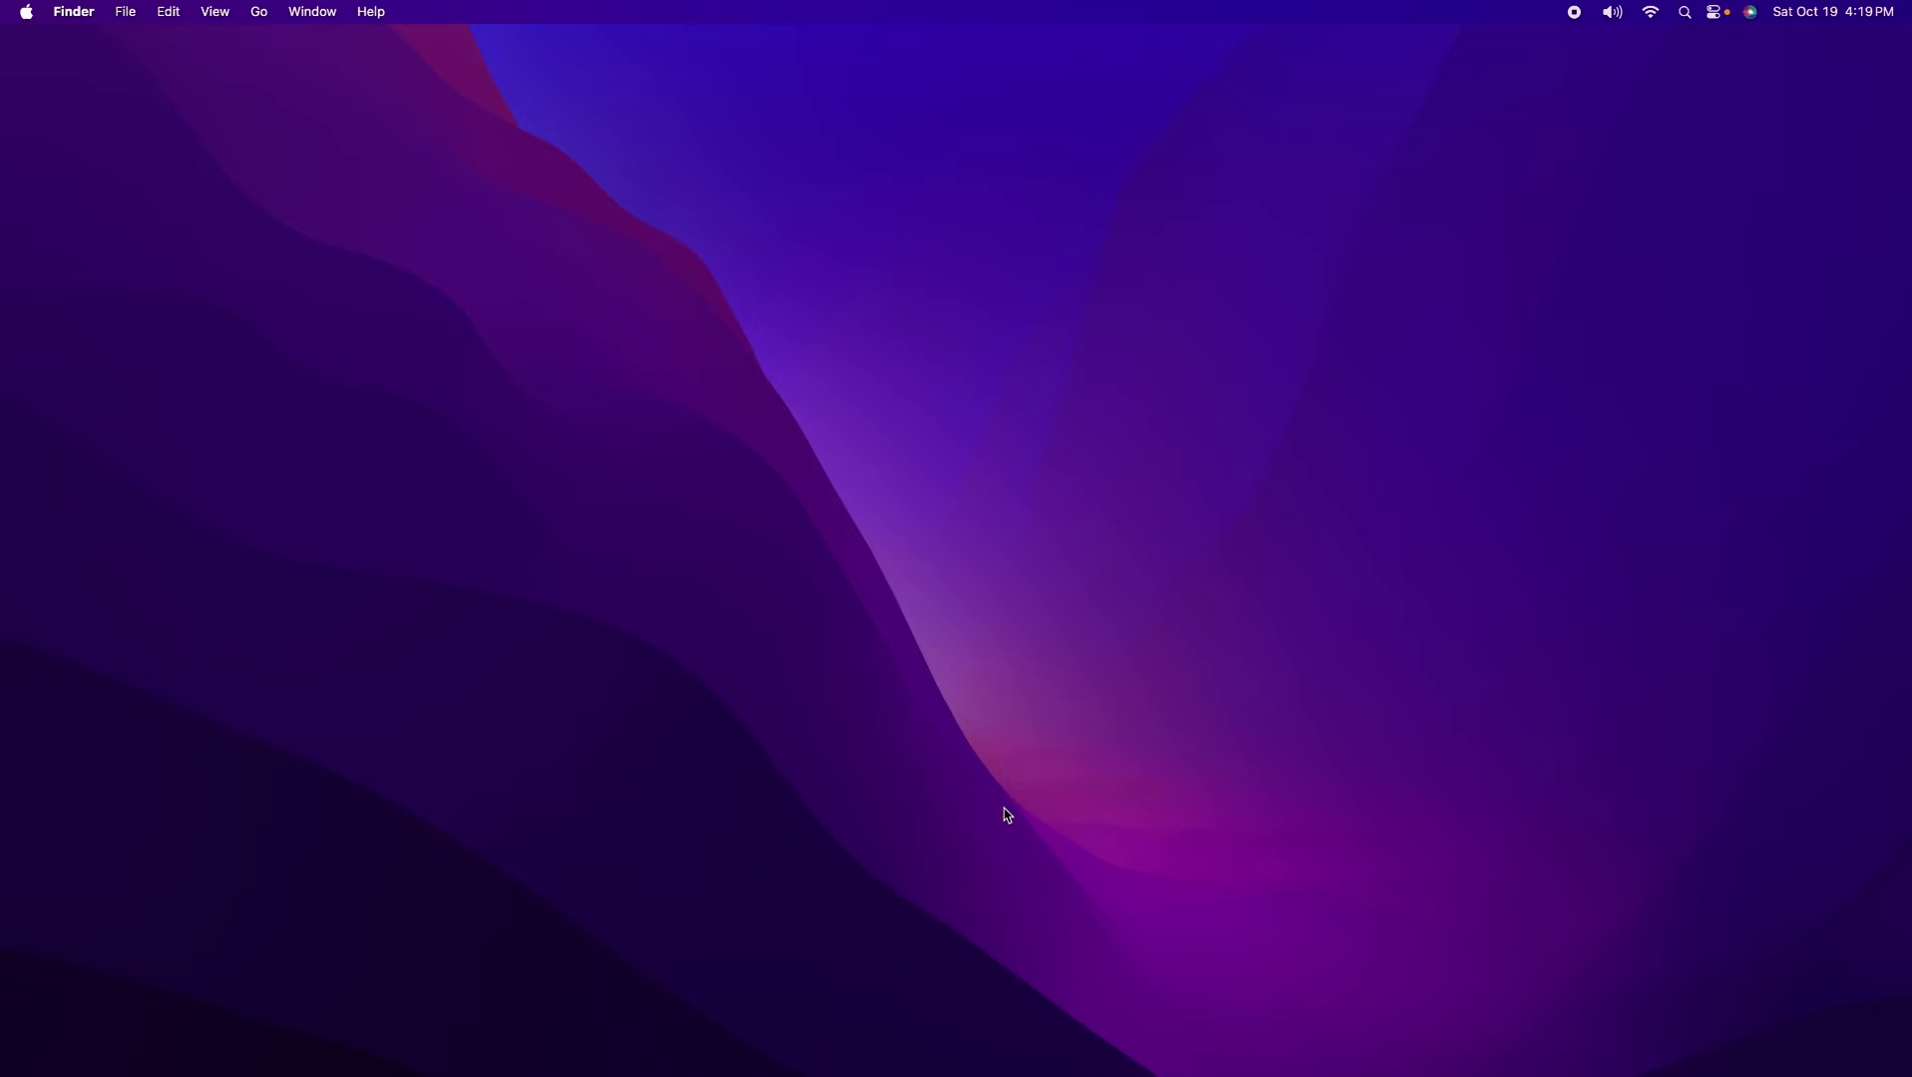
{"action": "key", "text": "ctrl+Right"}
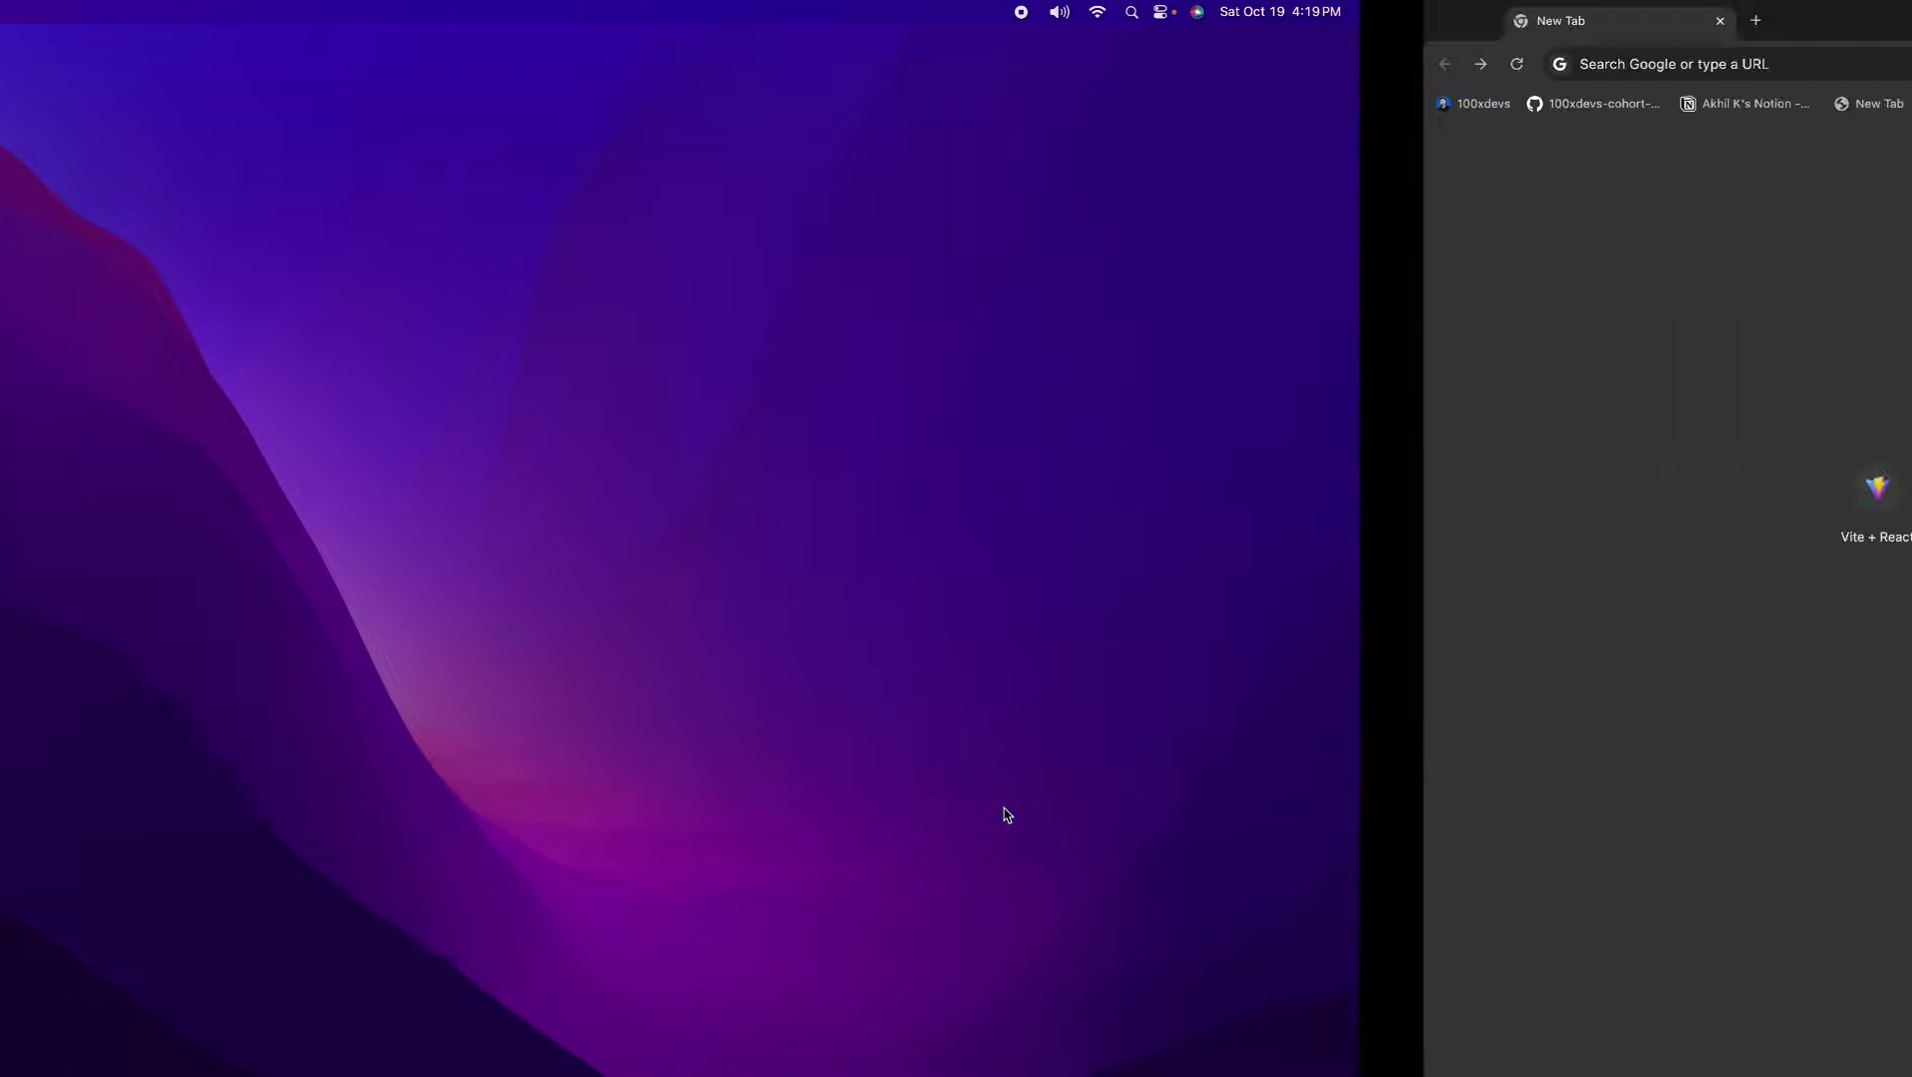
- Search Google for 'resume format for freshers' and open the Zety article result
{"action": "left_click", "coordinate": [263, 66]}
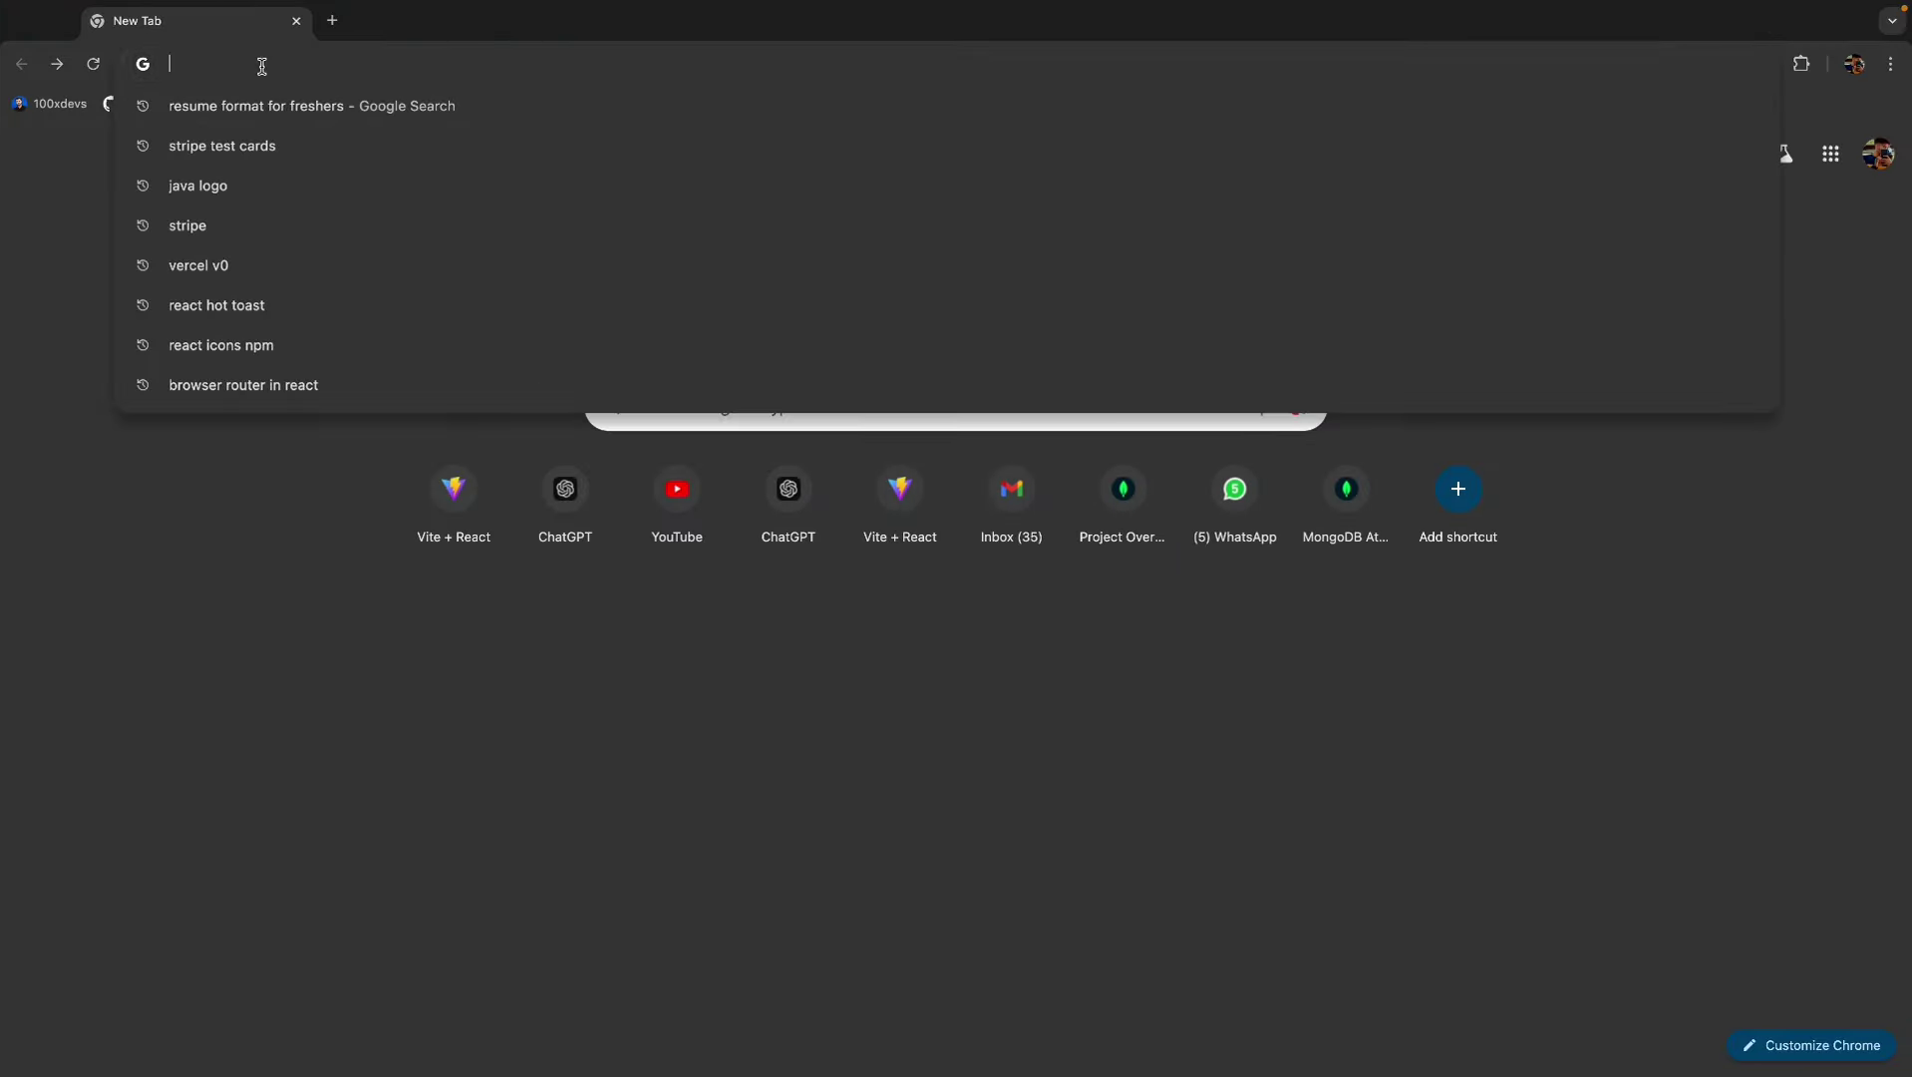
{"action": "type", "text": "resume format for freshers"}
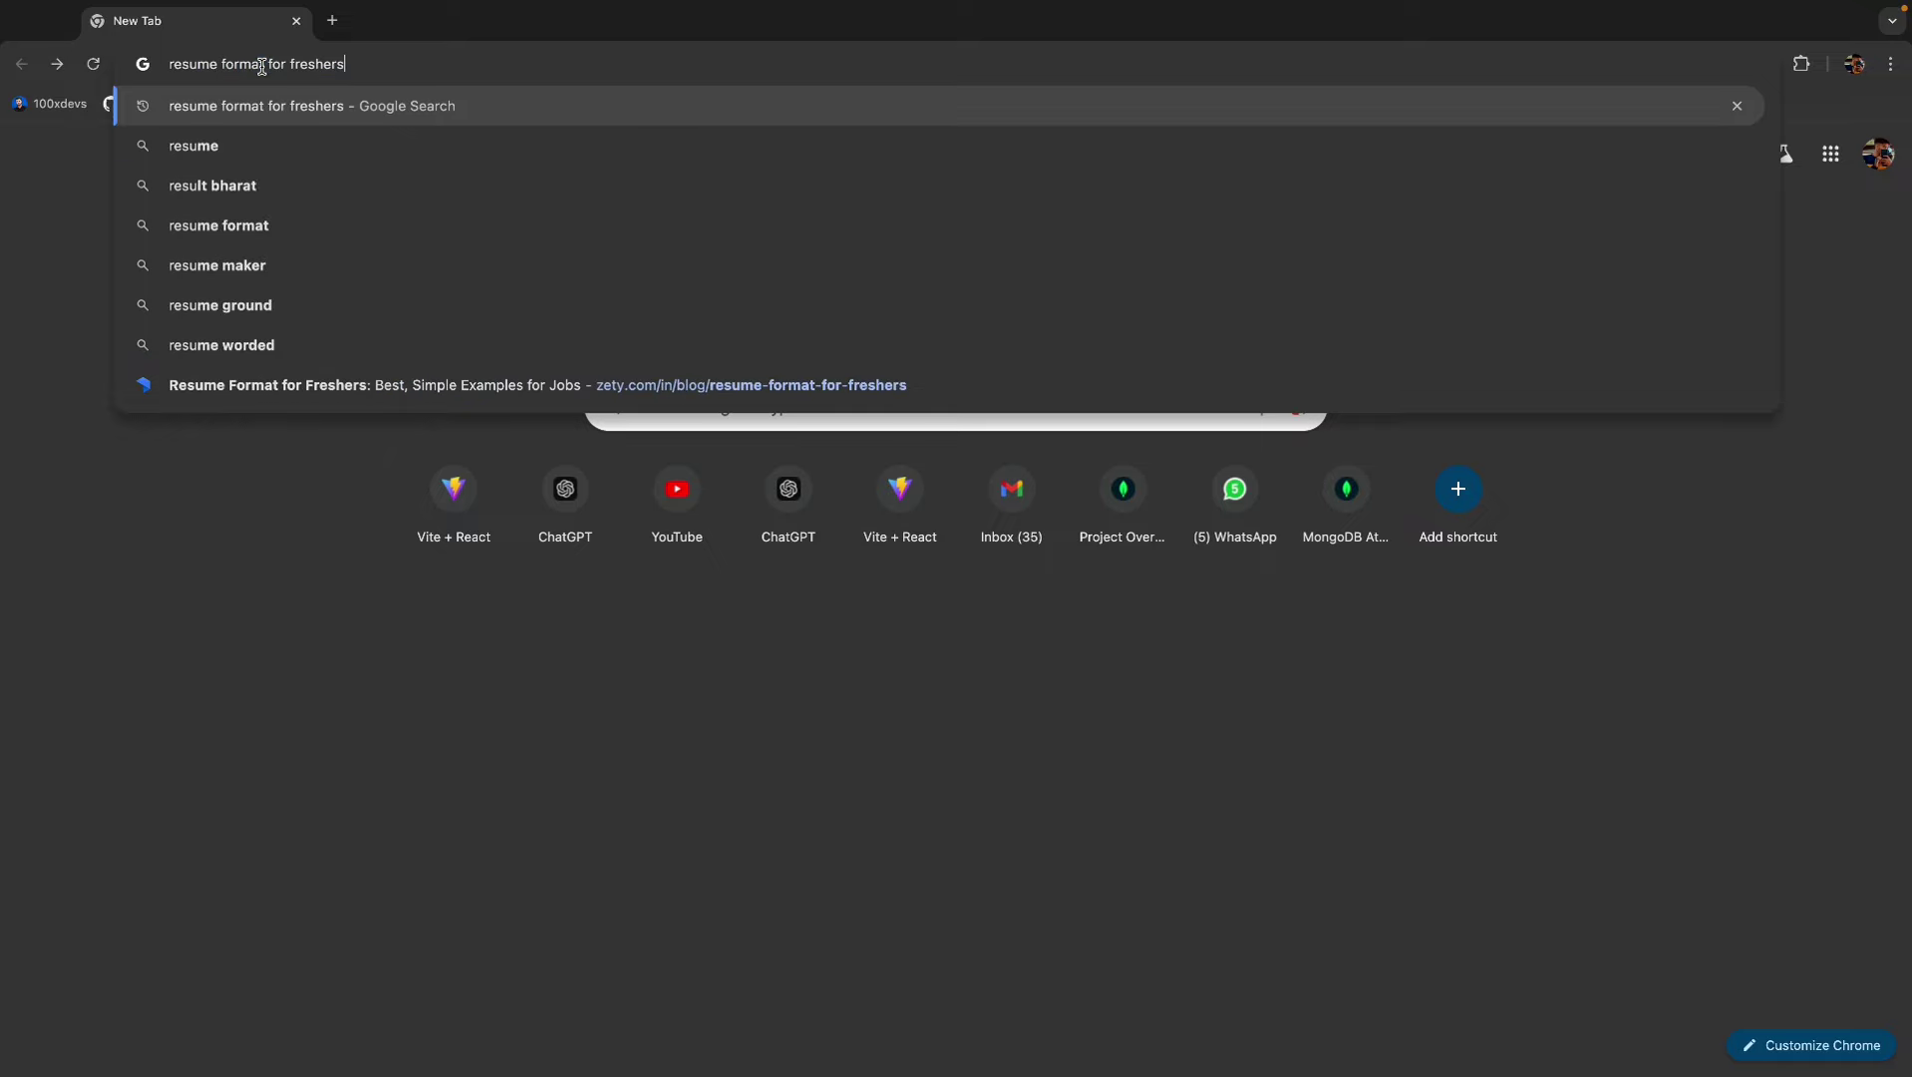
{"action": "key", "text": "Right"}
{"action": "key", "text": "Return"}
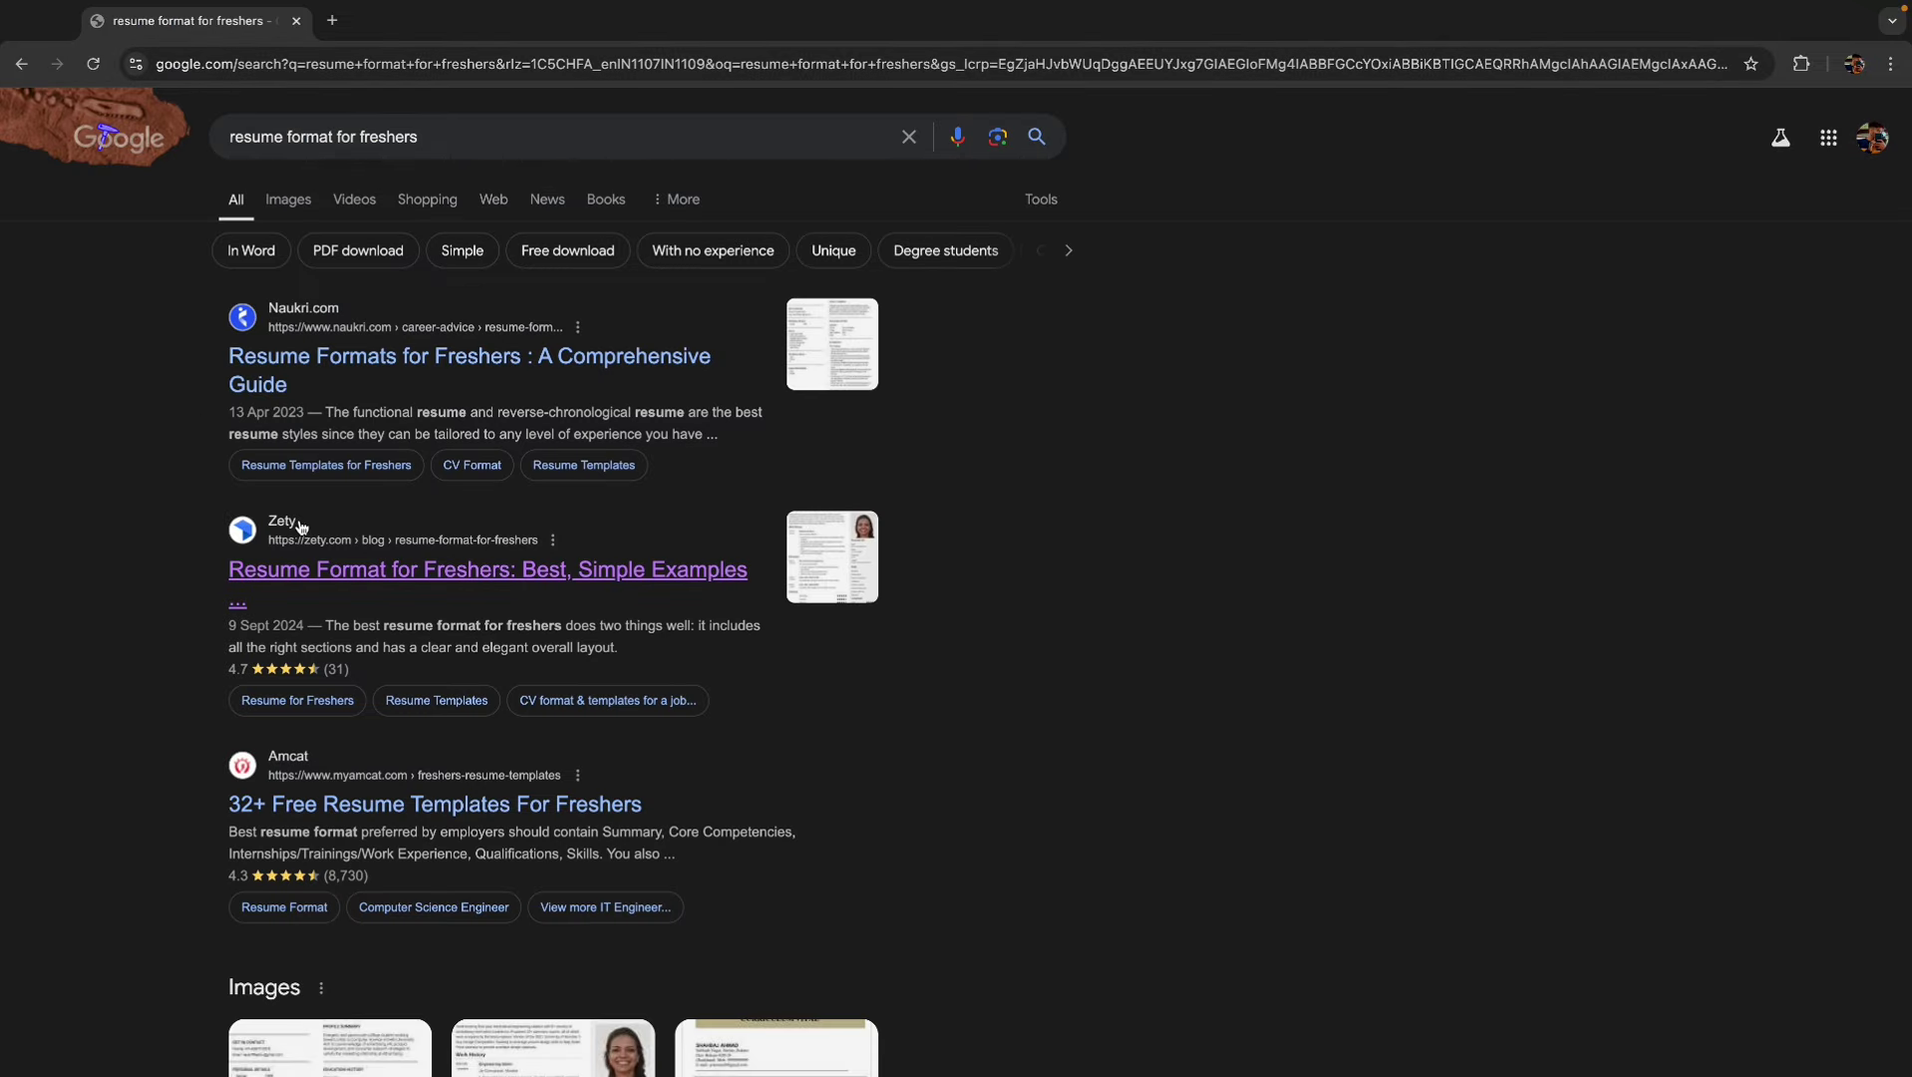
{"action": "left_click", "coordinate": [404, 570]}
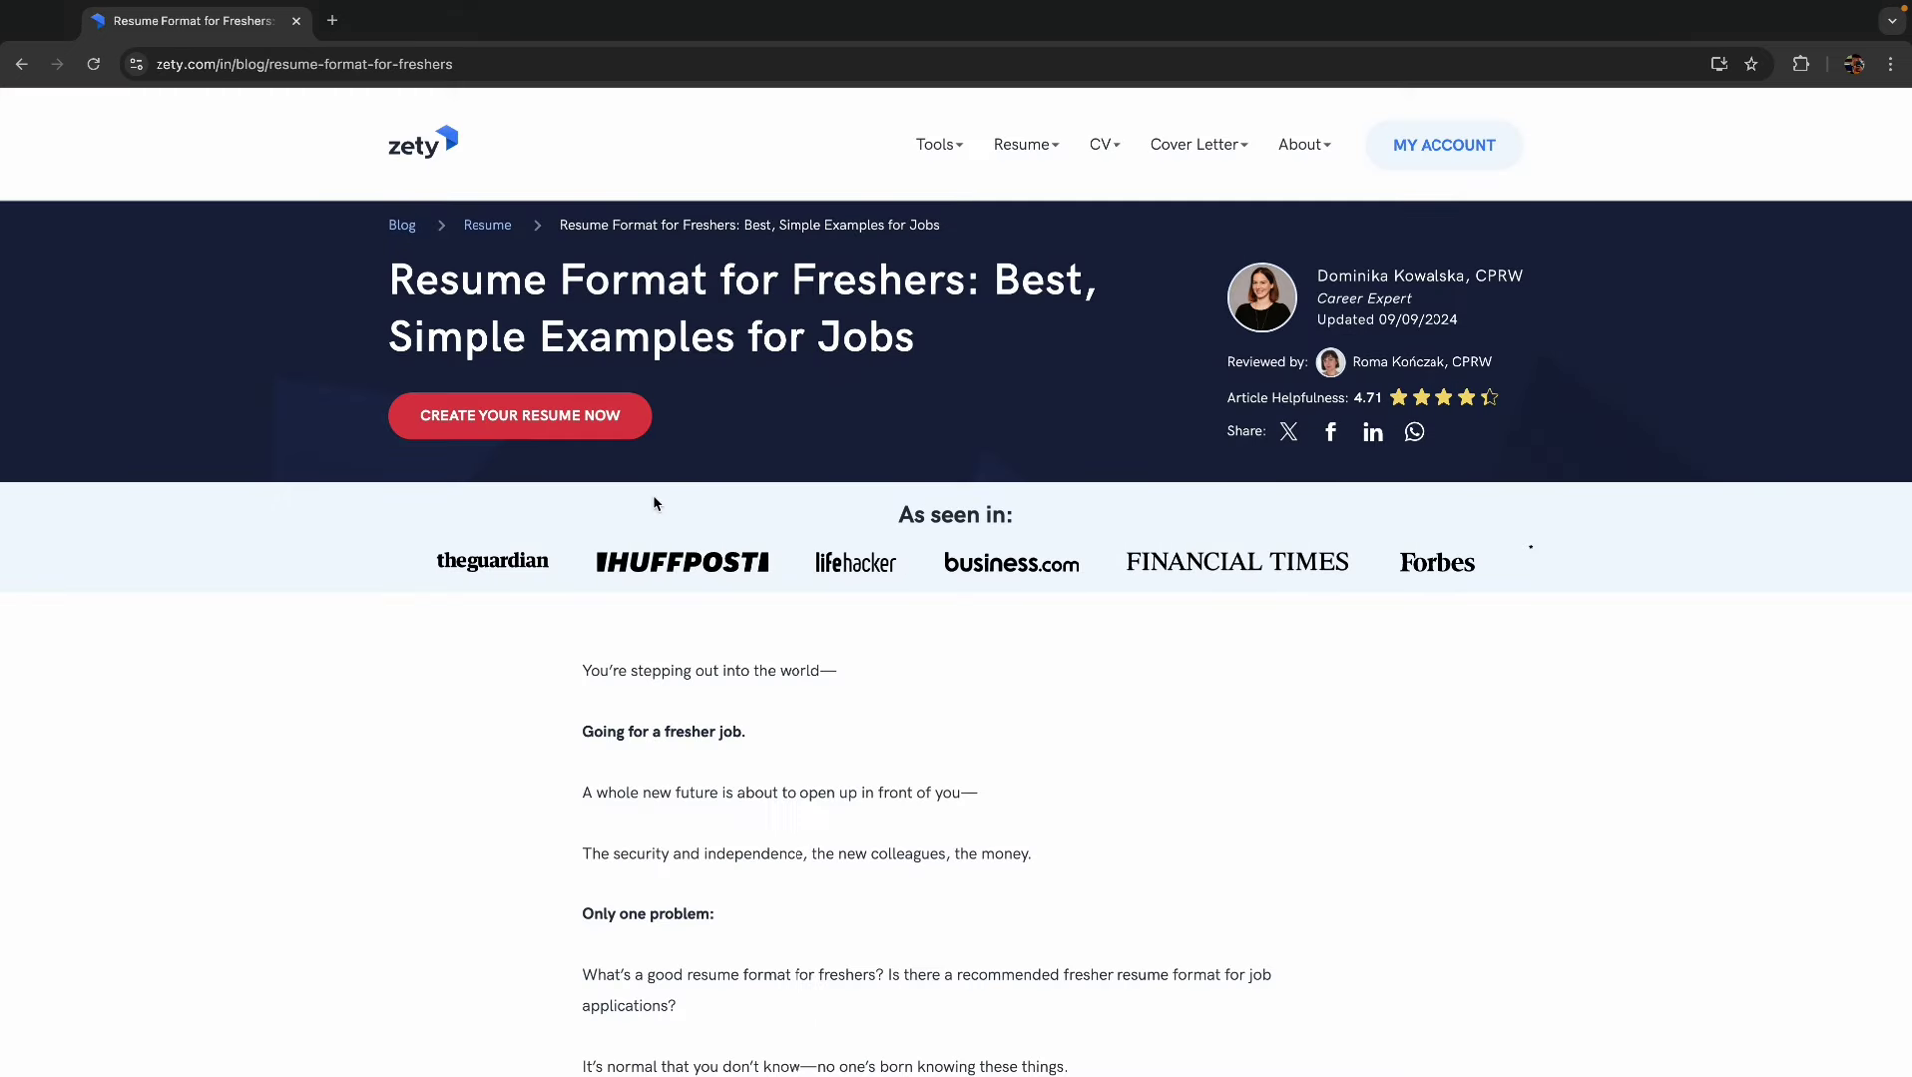
- Start a new resume, answering 0-3 Years experience, student Yes, and Bachelors education
{"action": "left_click", "coordinate": [575, 426]}
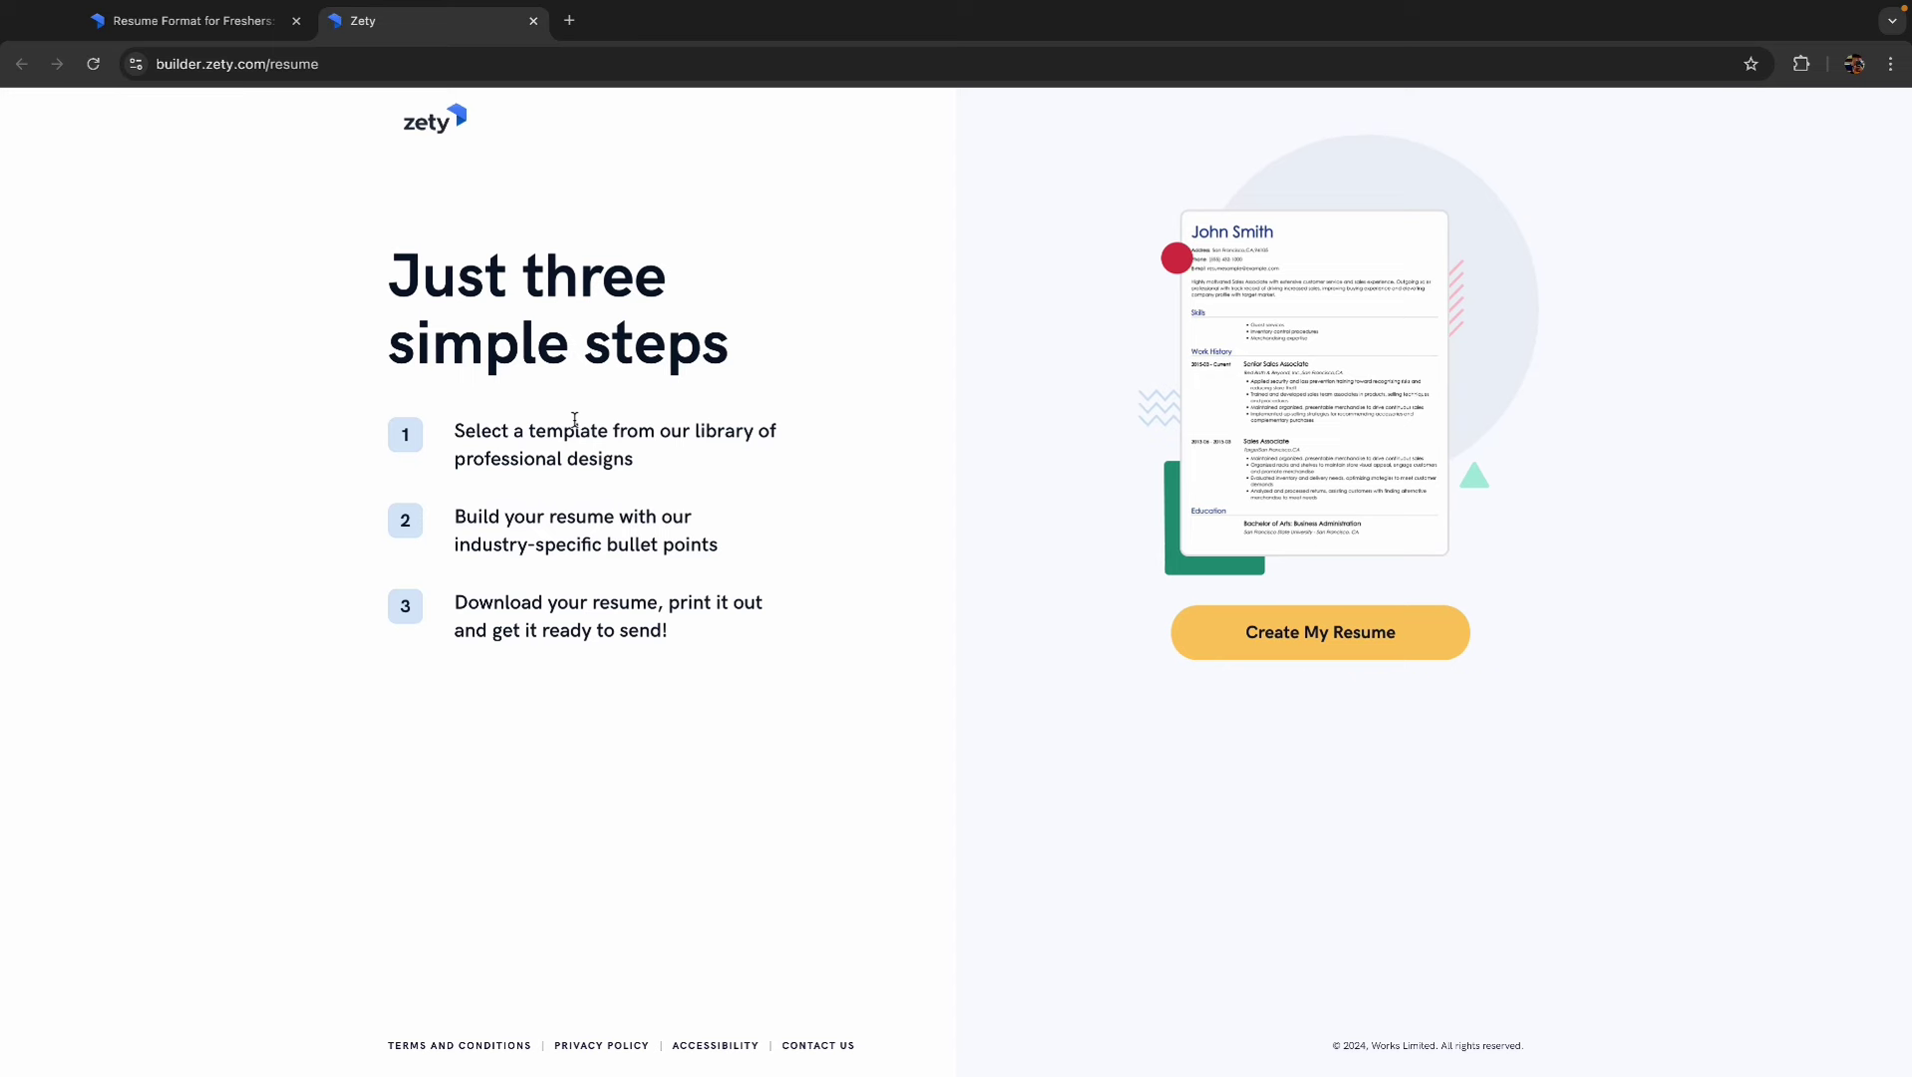
{"action": "left_click", "coordinate": [1381, 643]}
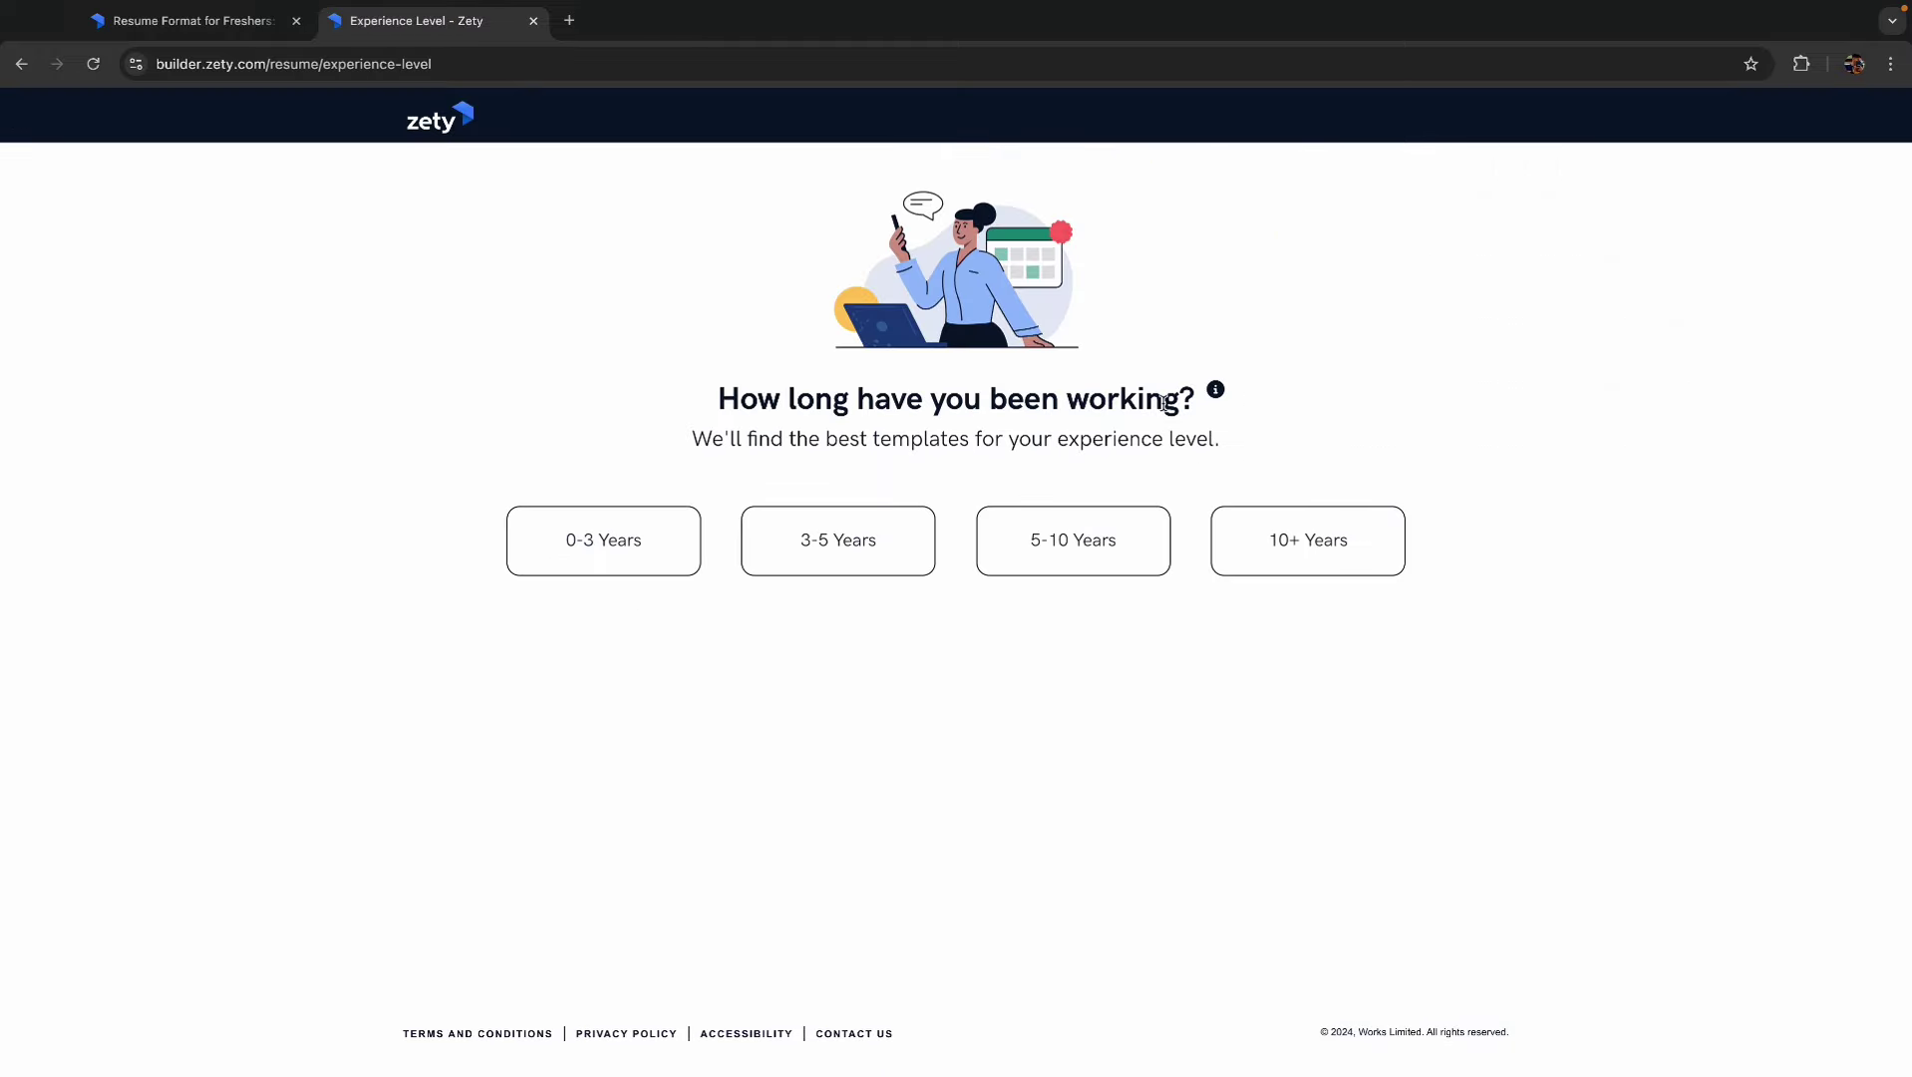
{"action": "left_click", "coordinate": [620, 552]}
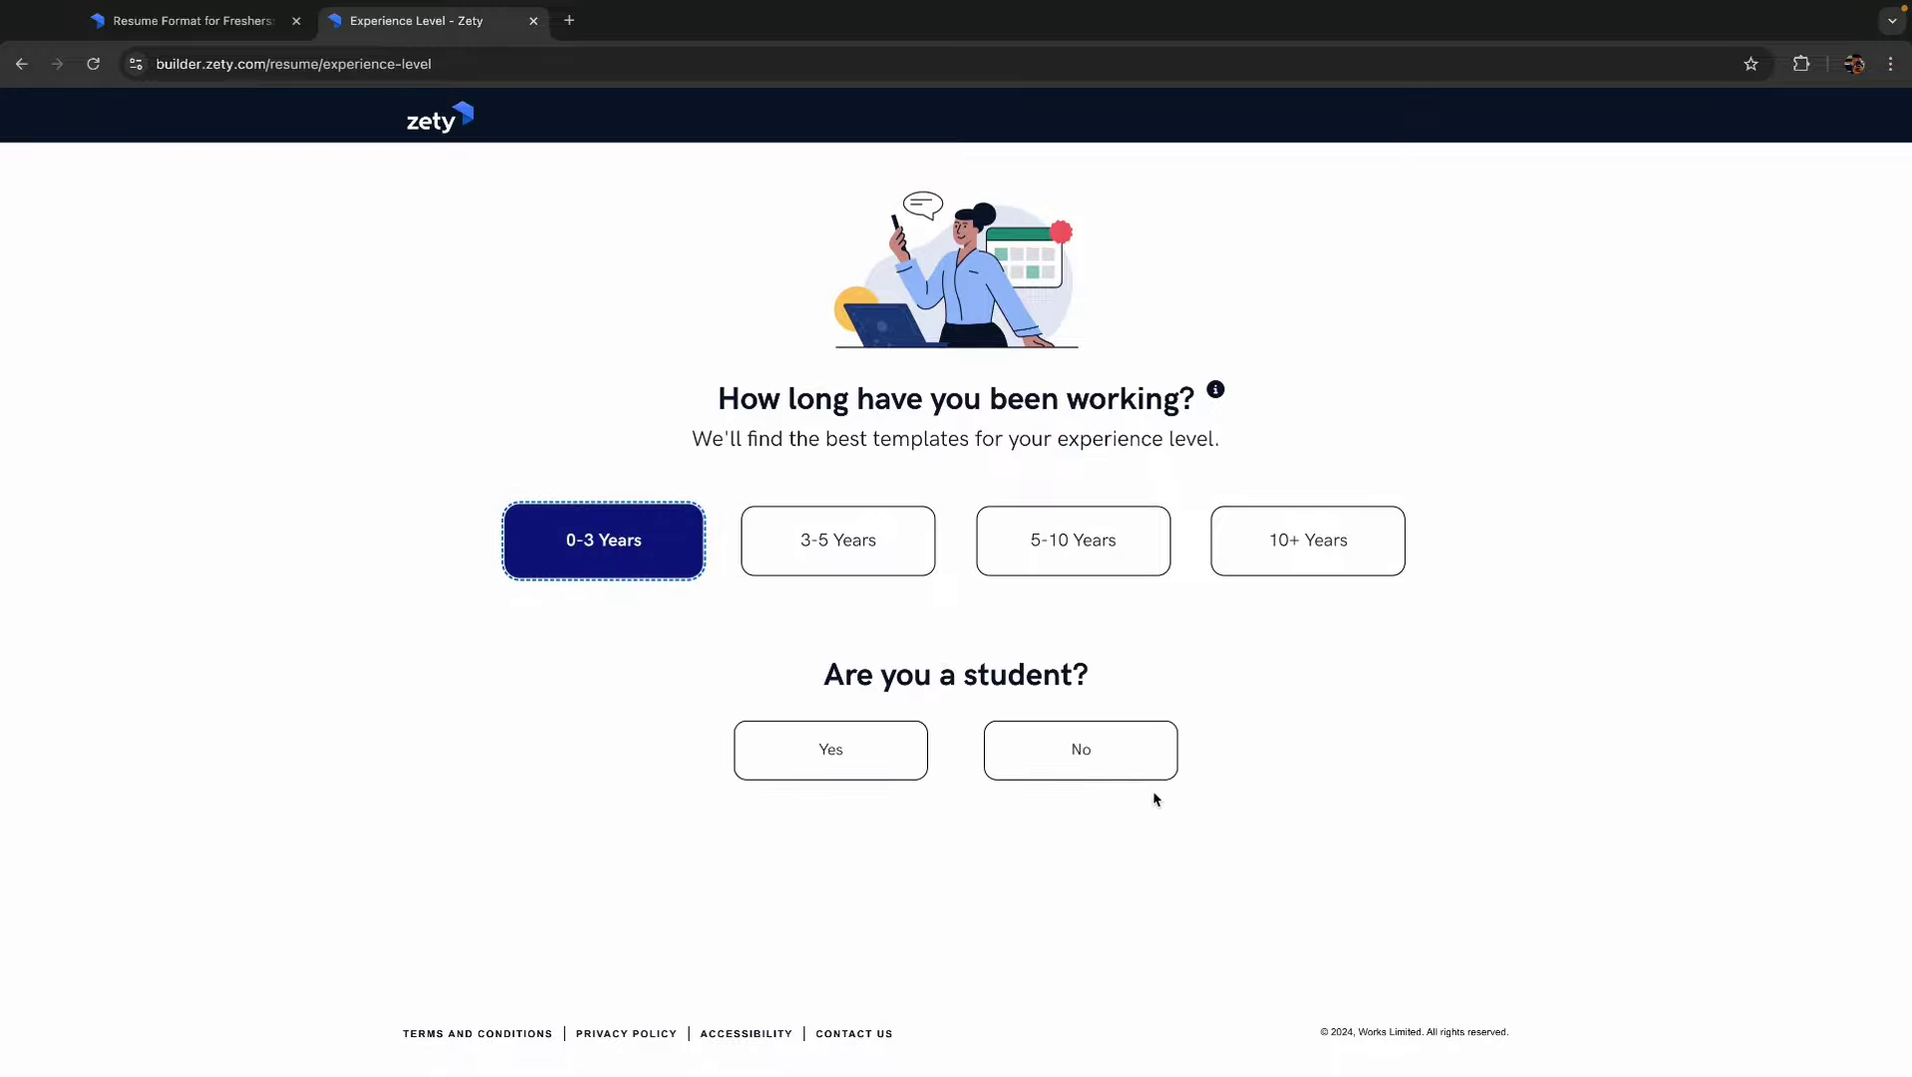
{"action": "left_click", "coordinate": [838, 752]}
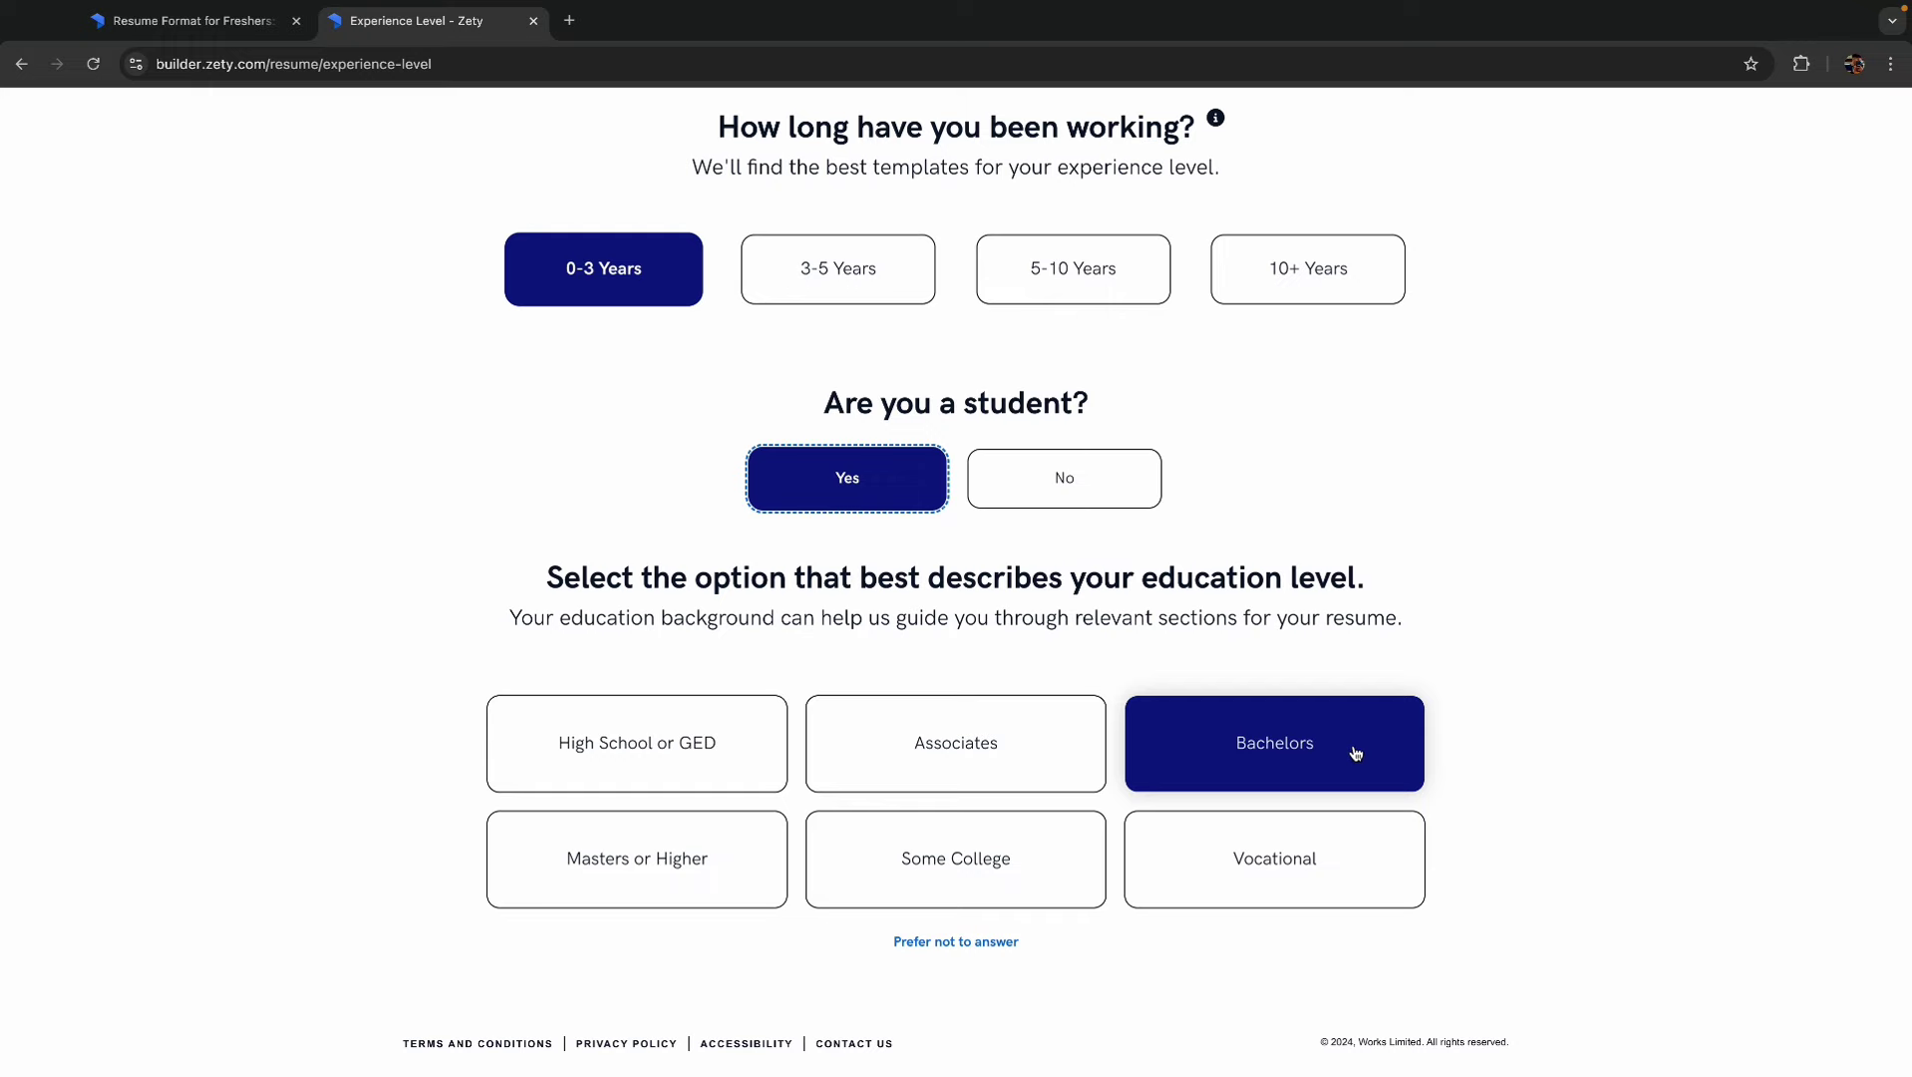
{"action": "left_click", "coordinate": [1292, 749]}
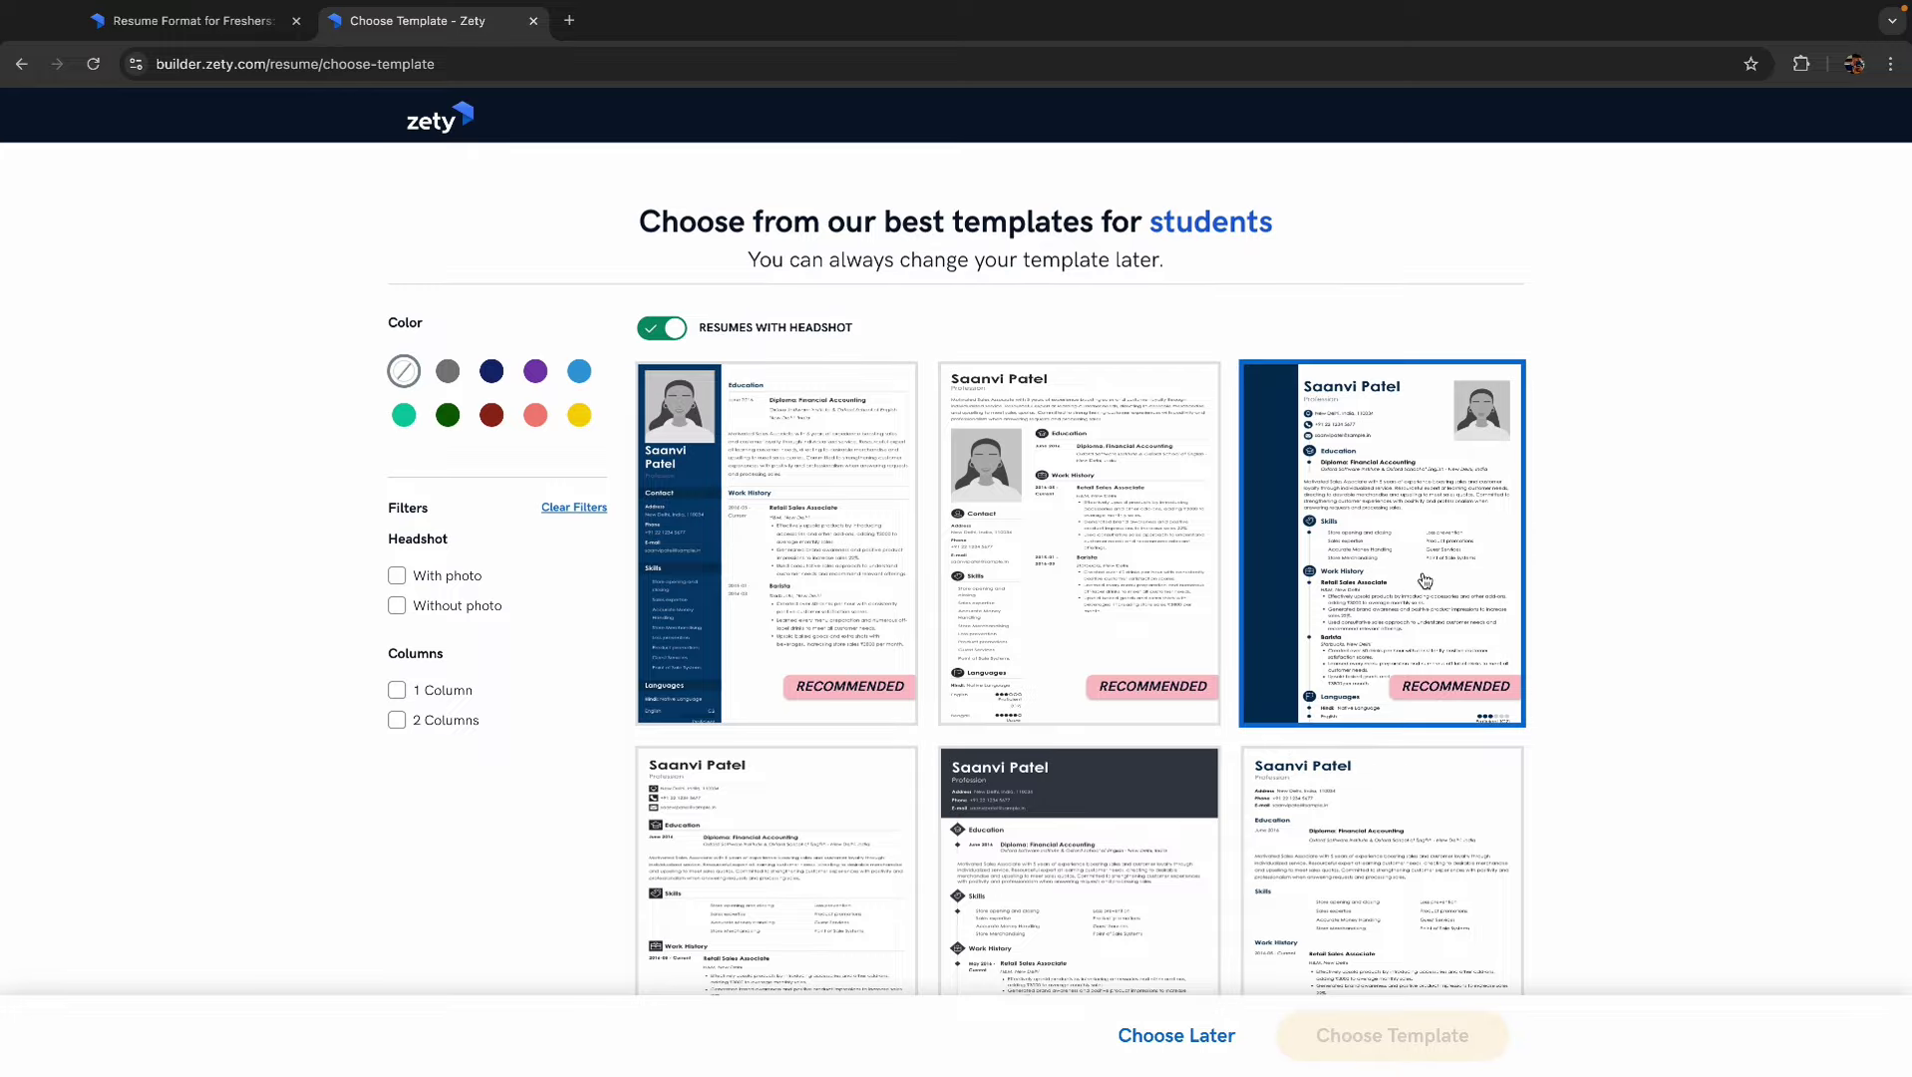
- Apply the third headshot template and choose 'No, start from scratch' instead of uploading
{"action": "scroll", "coordinate": [1253, 639], "scroll_direction": "down", "scroll_amount": 10}
{"action": "scroll", "coordinate": [1253, 639], "scroll_direction": "up", "scroll_amount": 10}
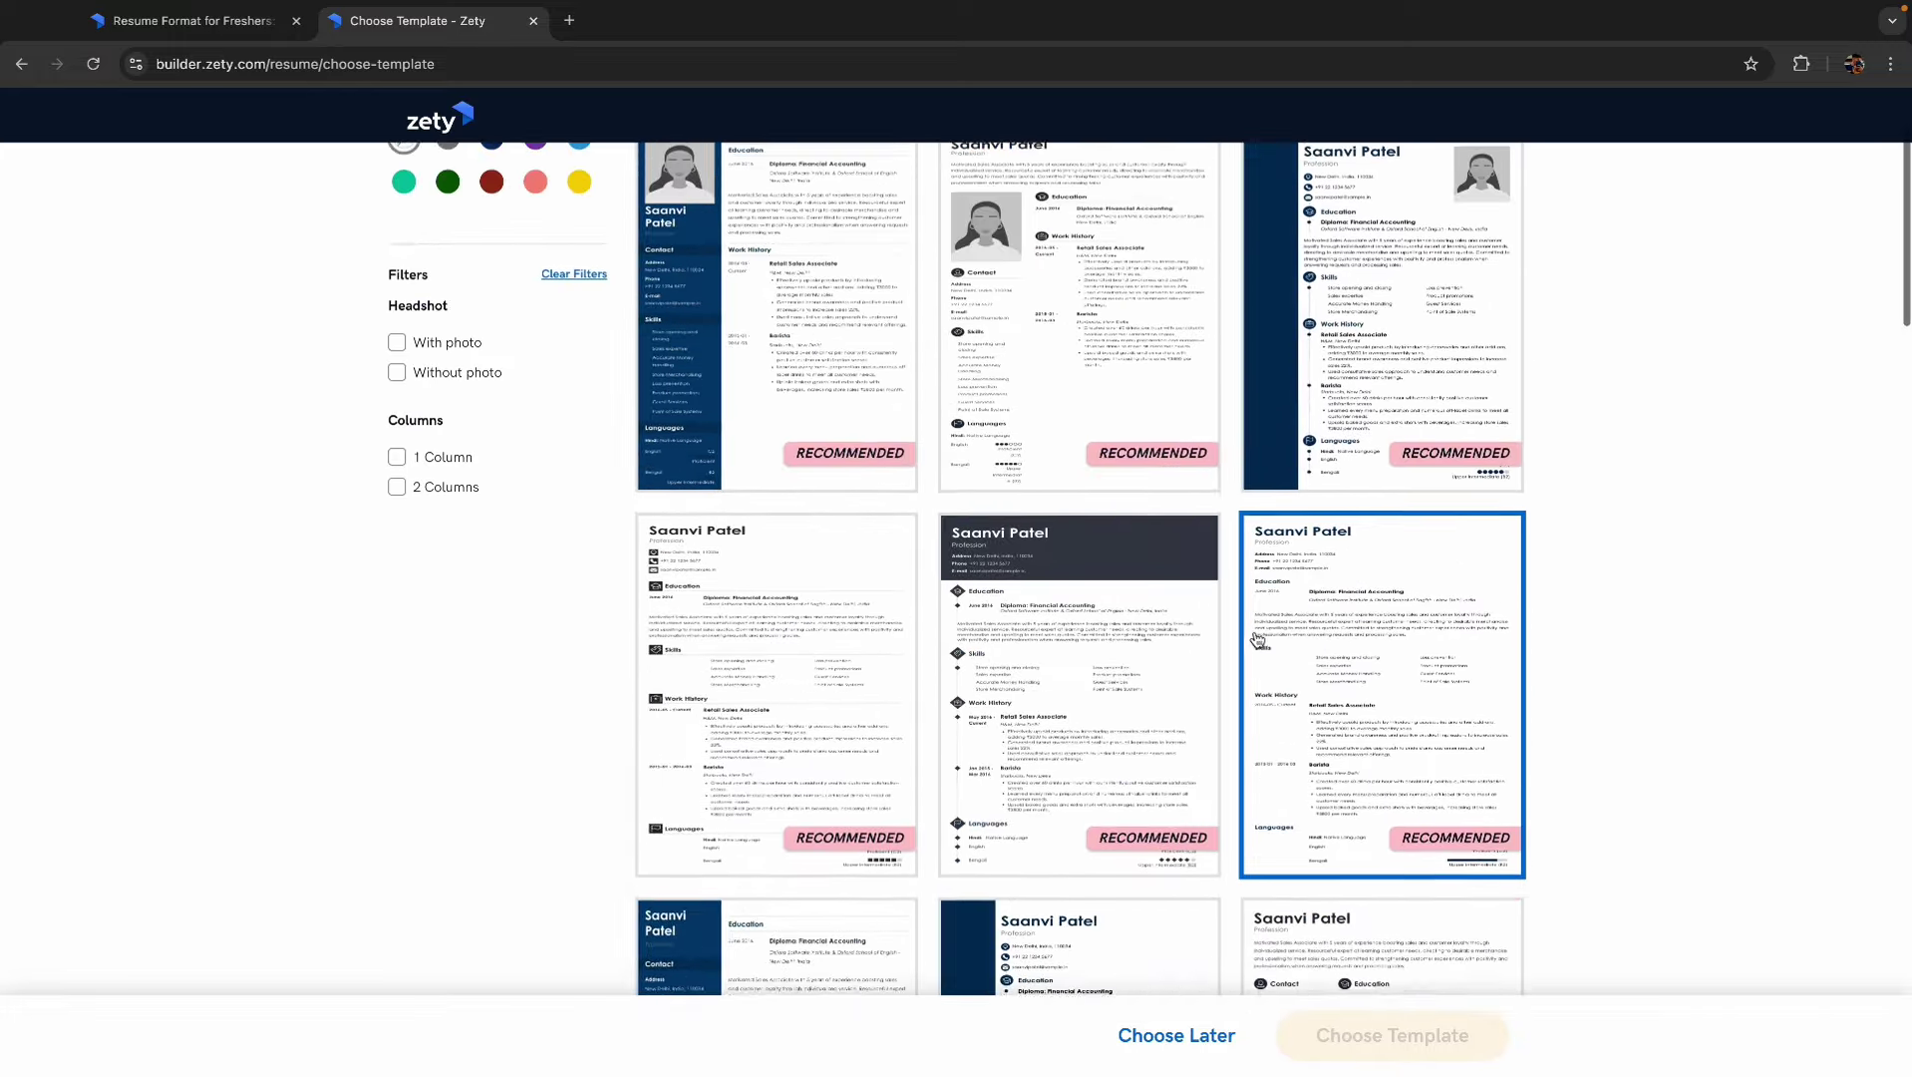
{"action": "scroll", "coordinate": [1401, 549], "scroll_direction": "down", "scroll_amount": 1}
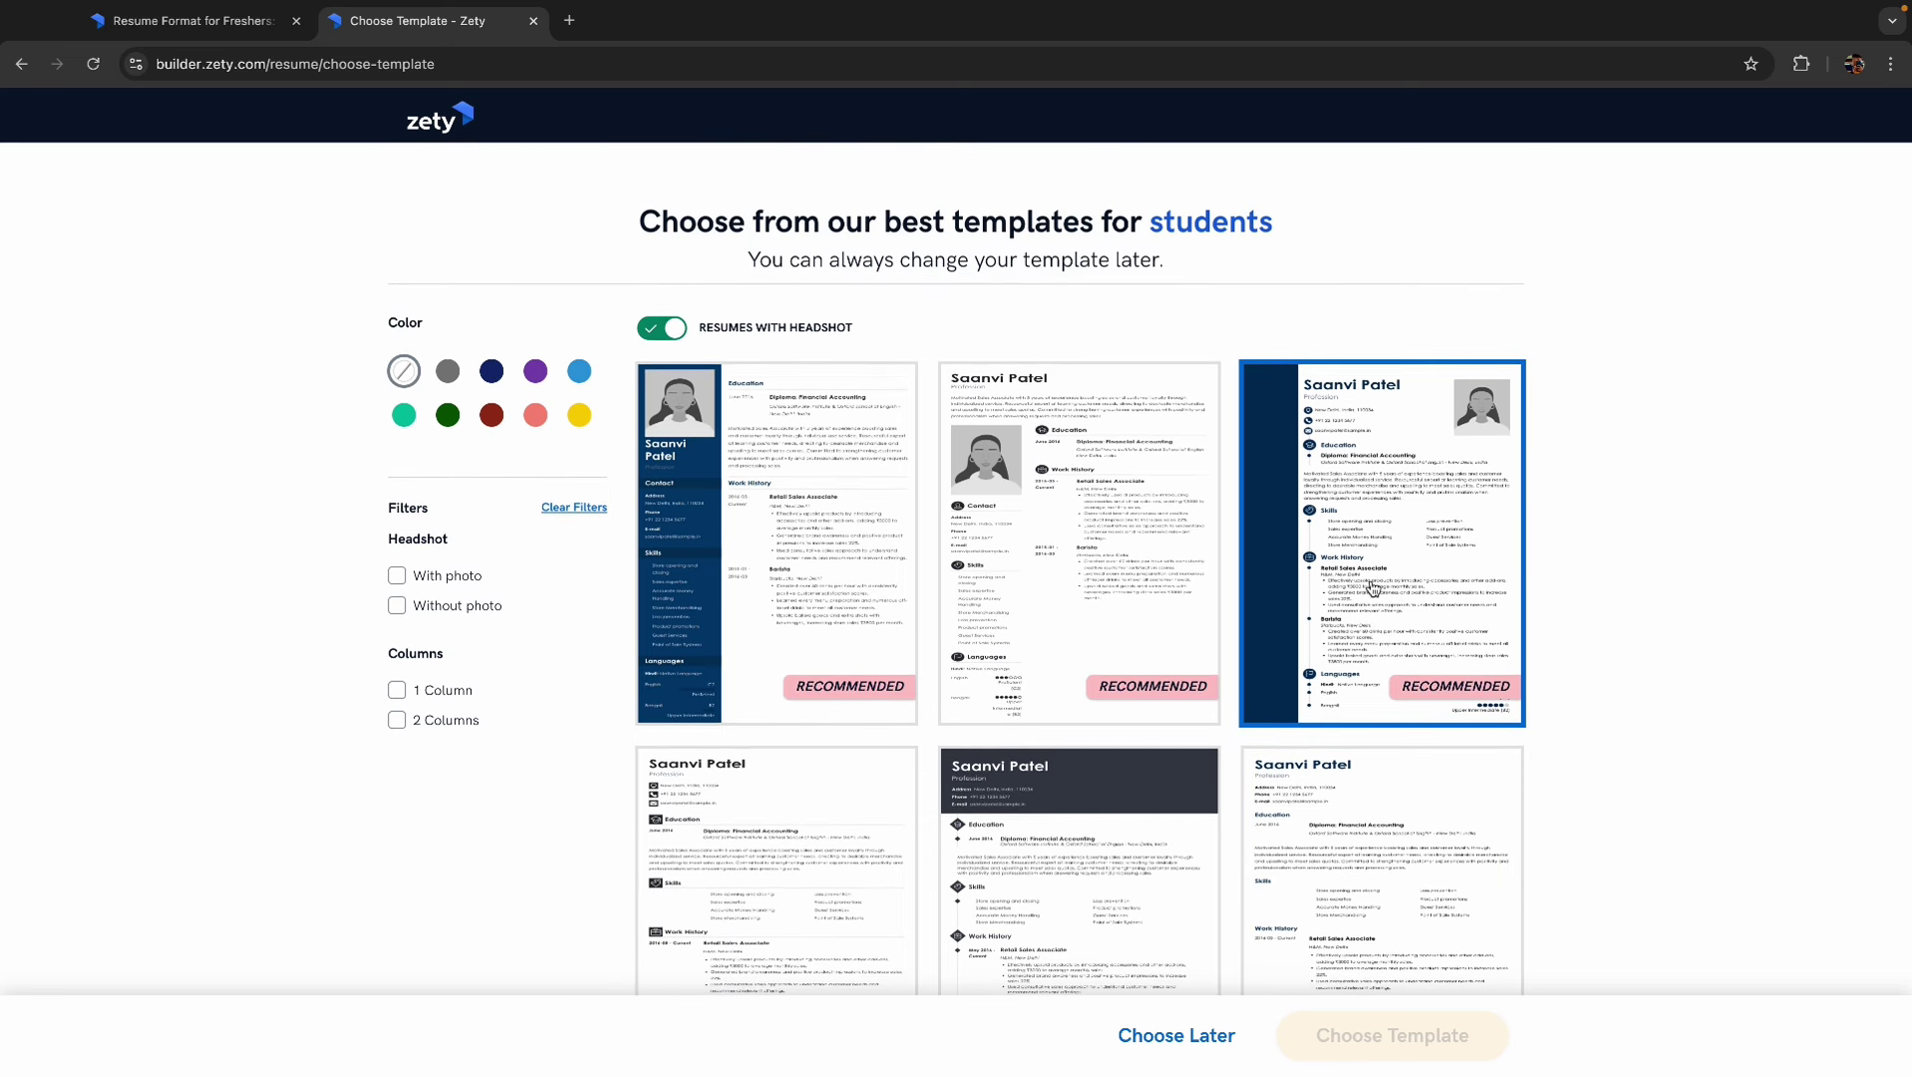
{"action": "left_click", "coordinate": [1398, 585]}
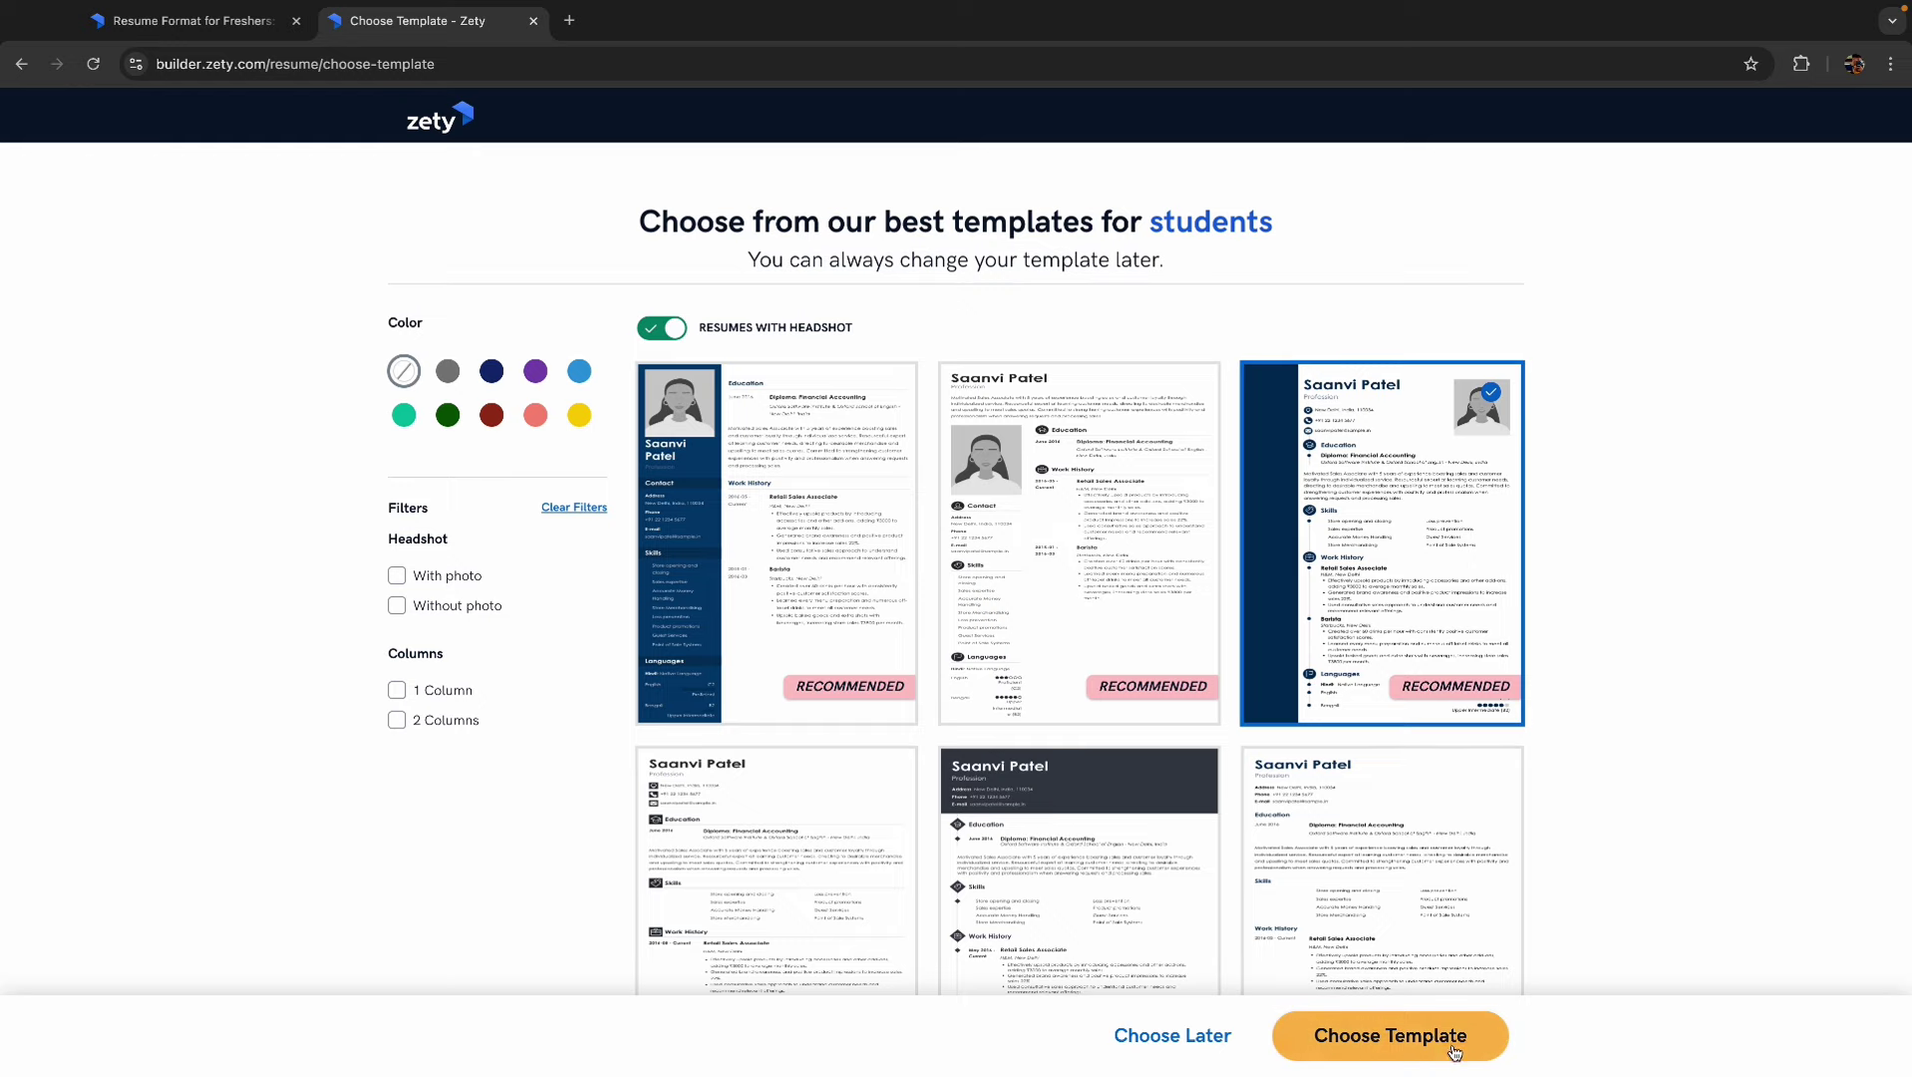
{"action": "left_click", "coordinate": [1405, 1037]}
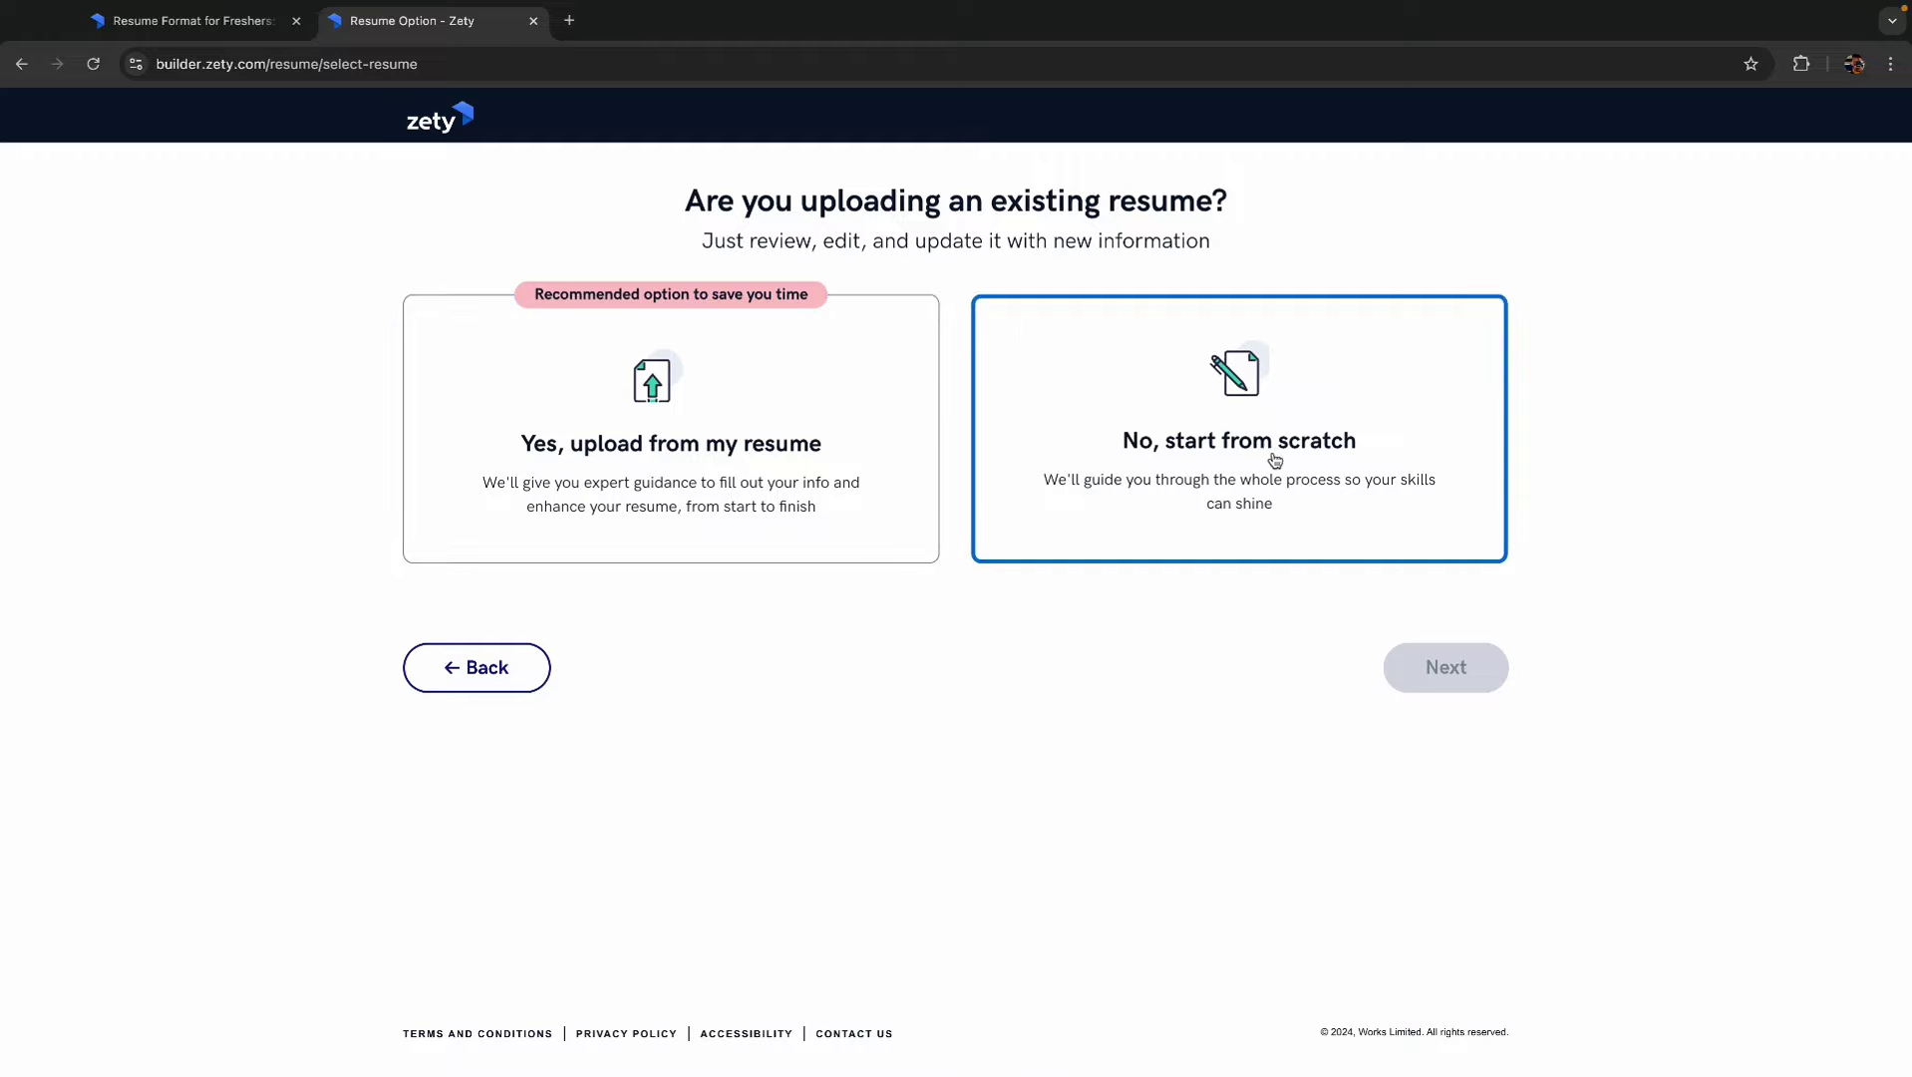
{"action": "left_click", "coordinate": [1234, 458]}
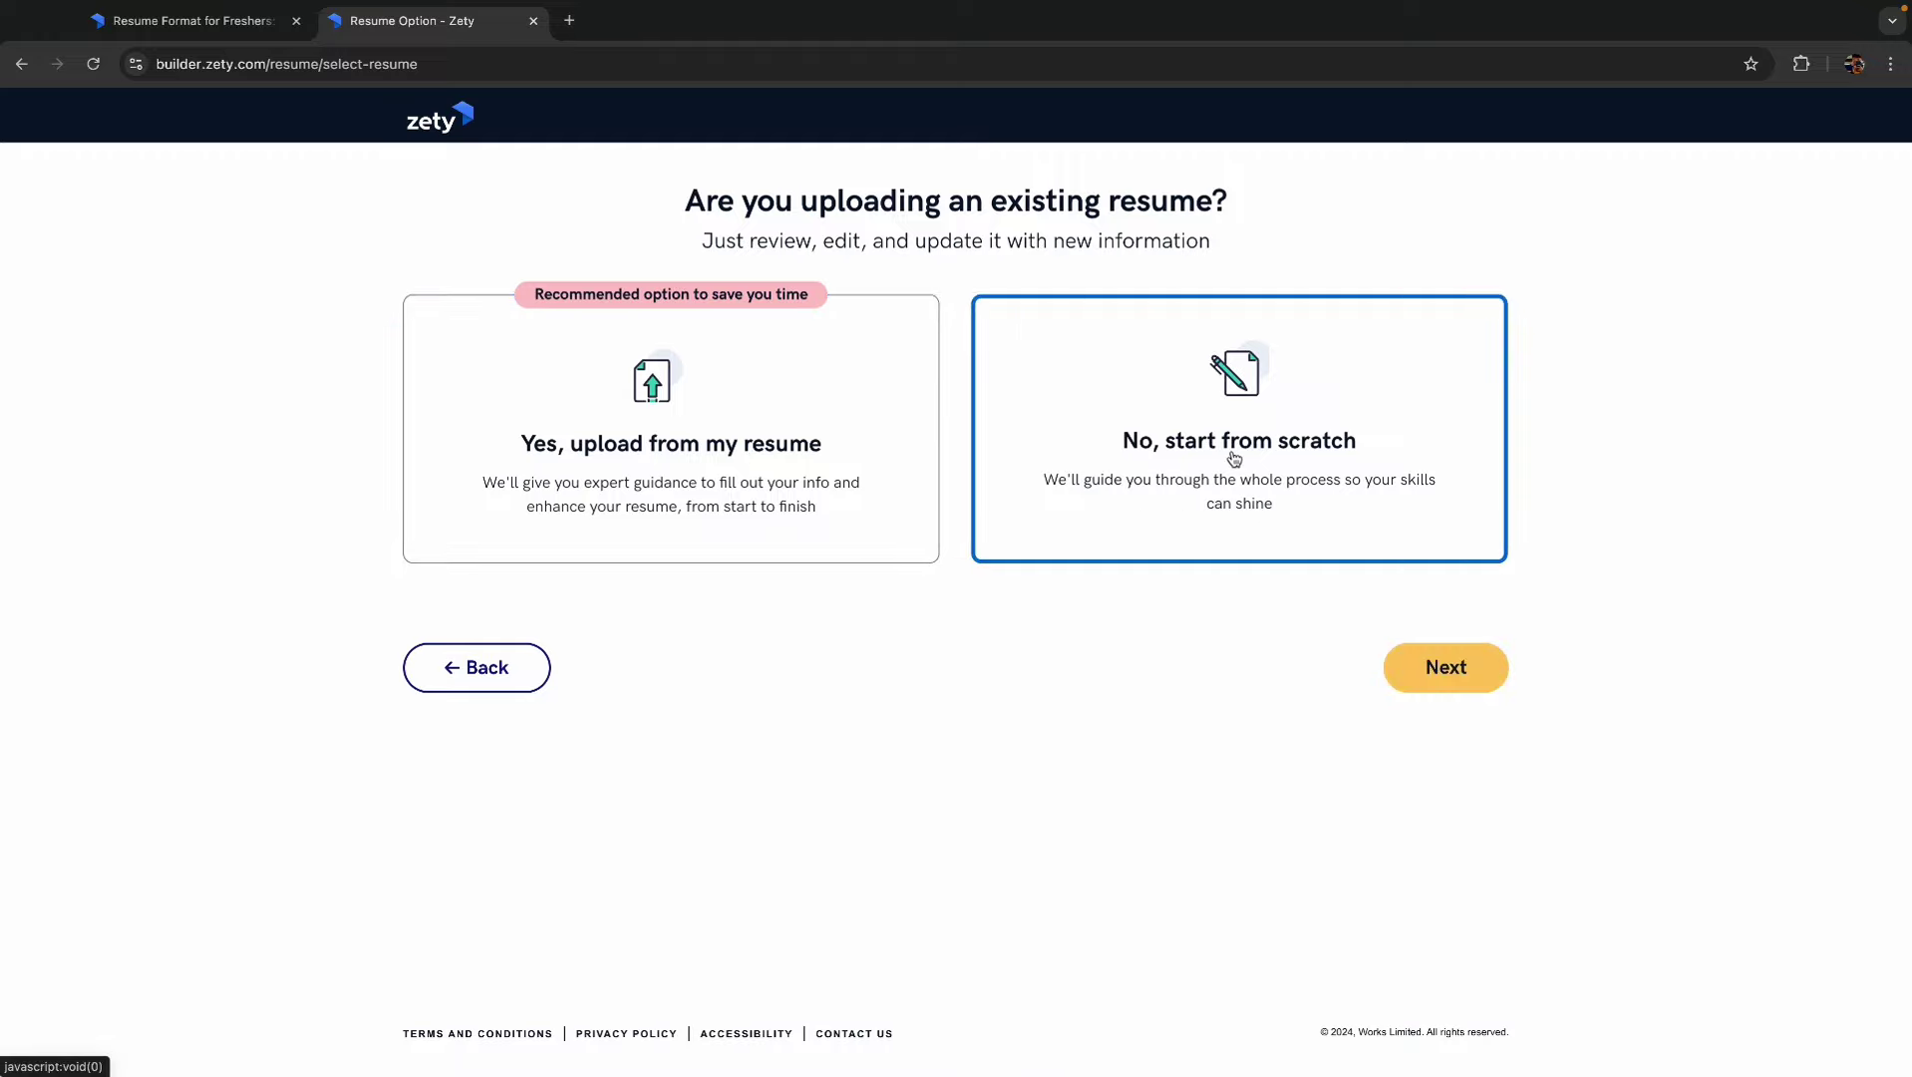
{"action": "left_click", "coordinate": [1445, 666]}
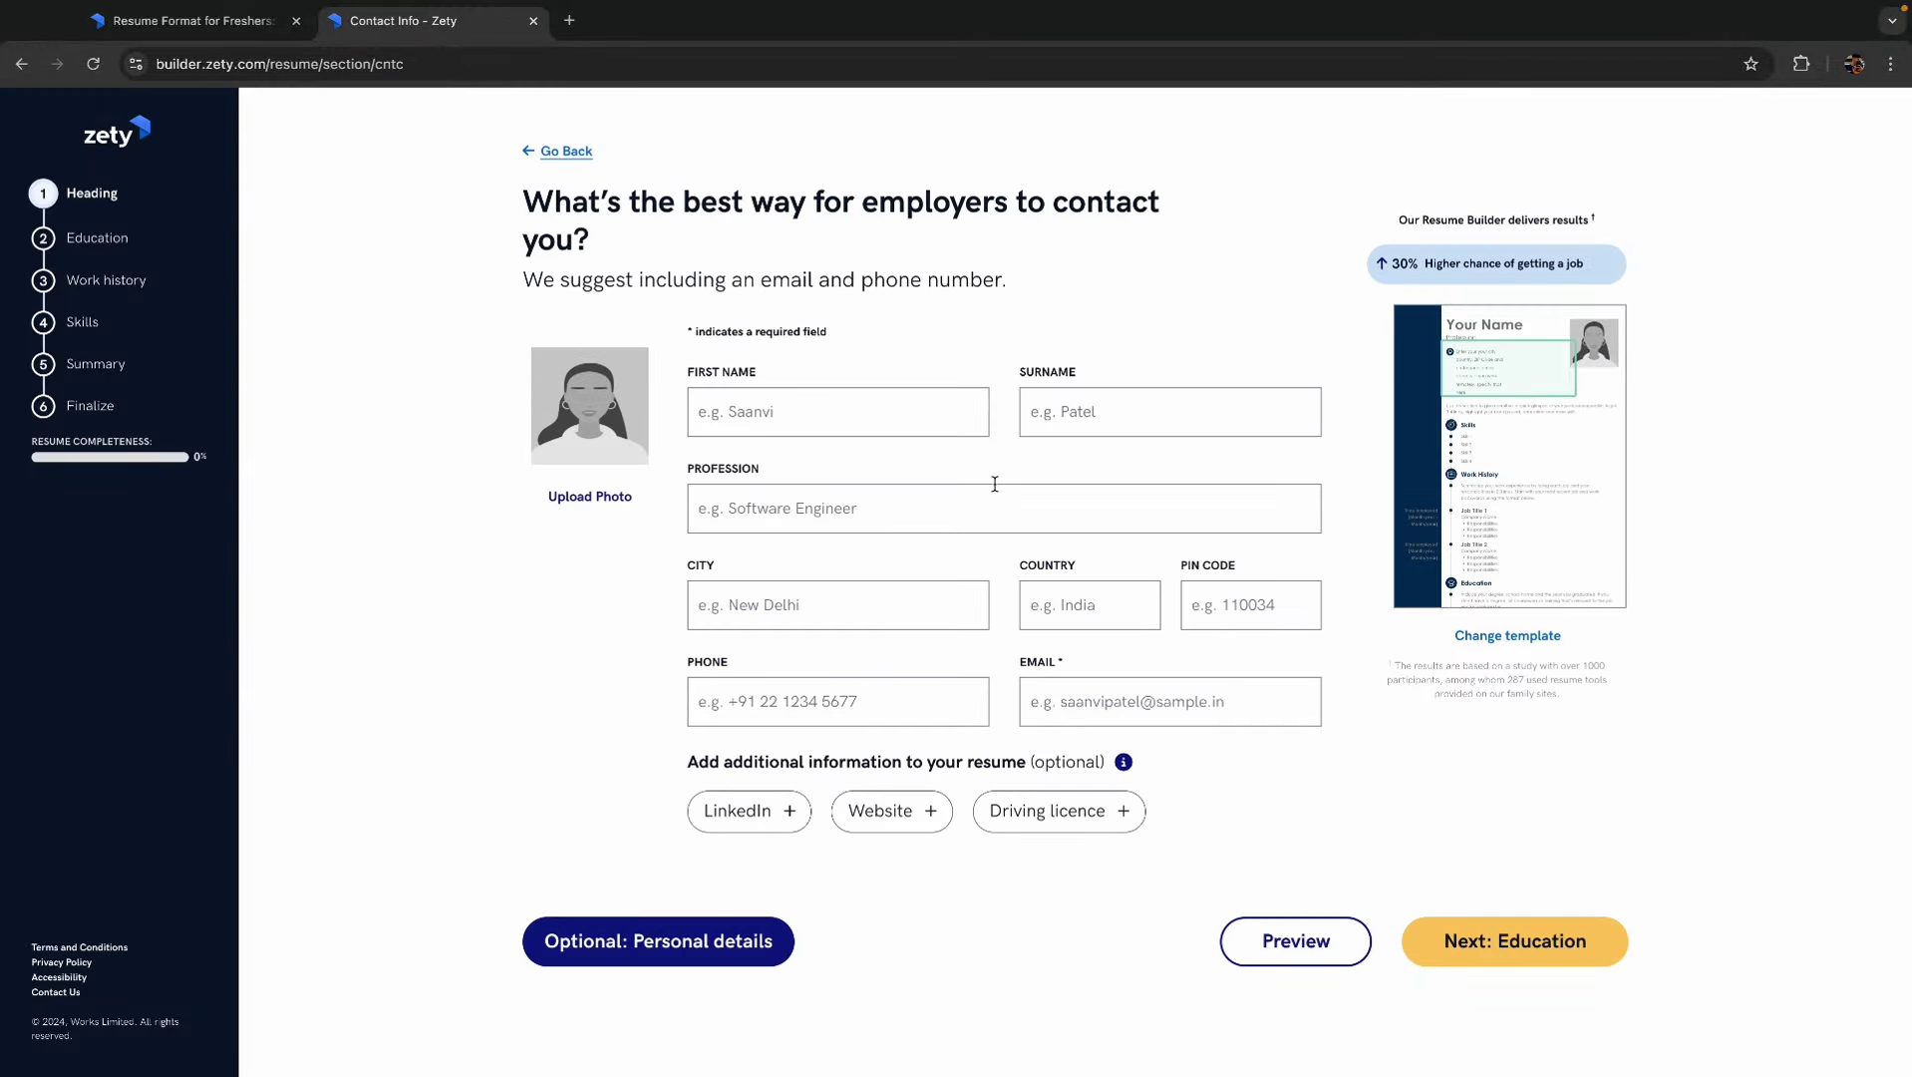
- Enter the candidate's first name, surname, and profession 'Java' in the heading
{"action": "left_click", "coordinate": [756, 409]}
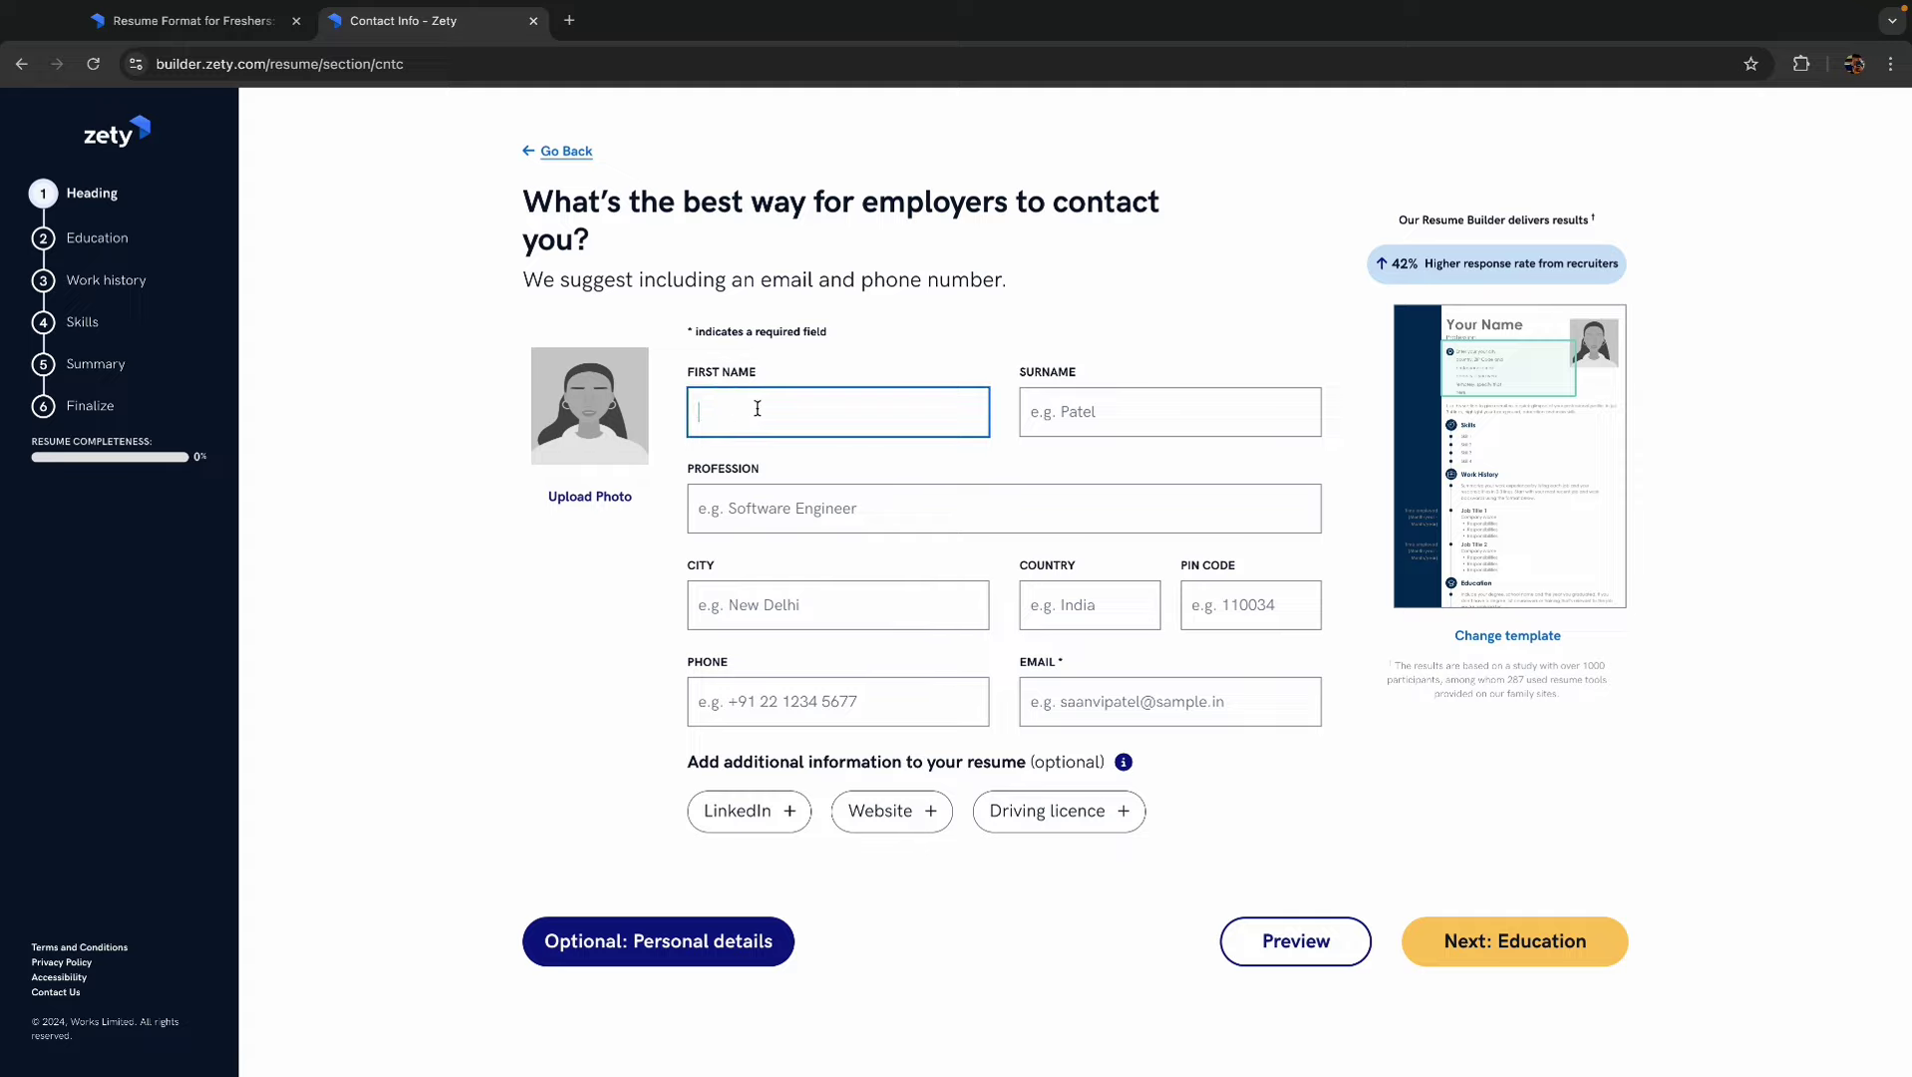
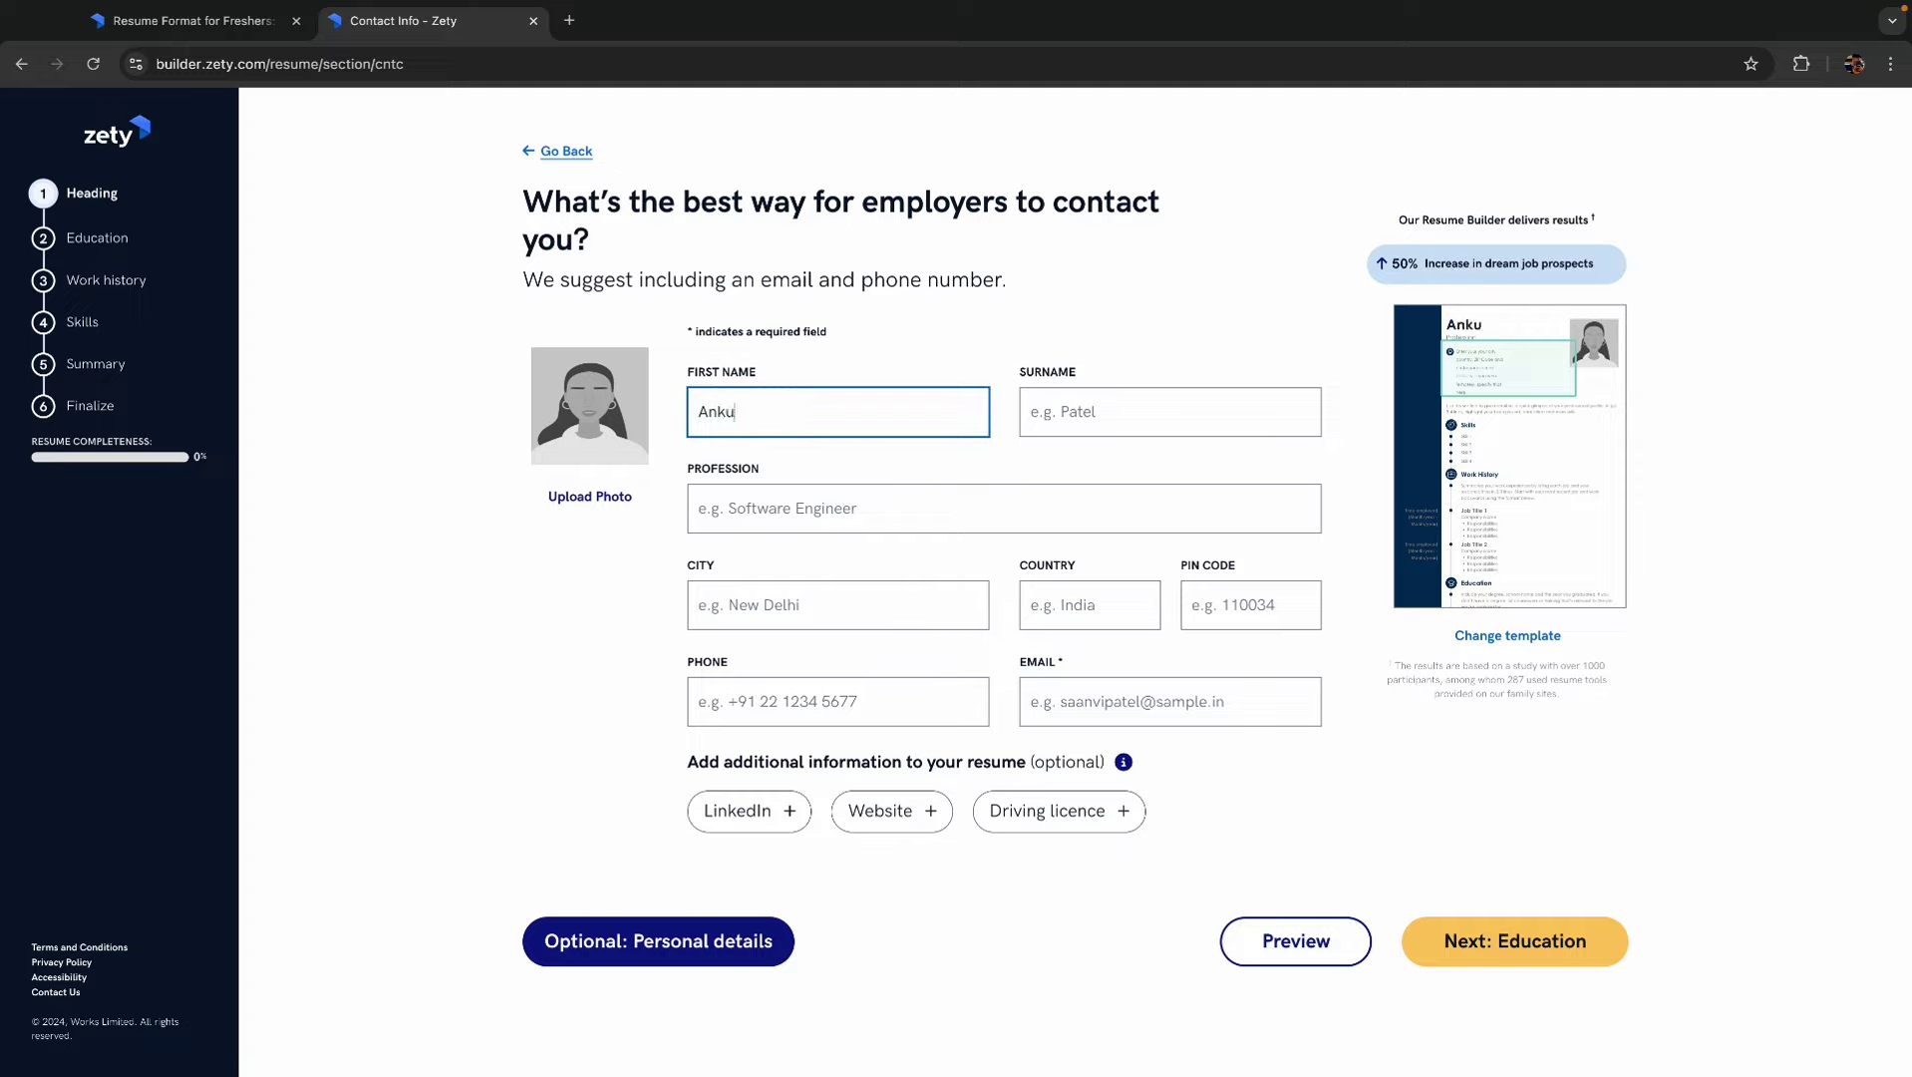
{"action": "left_click", "coordinate": [1122, 412]}
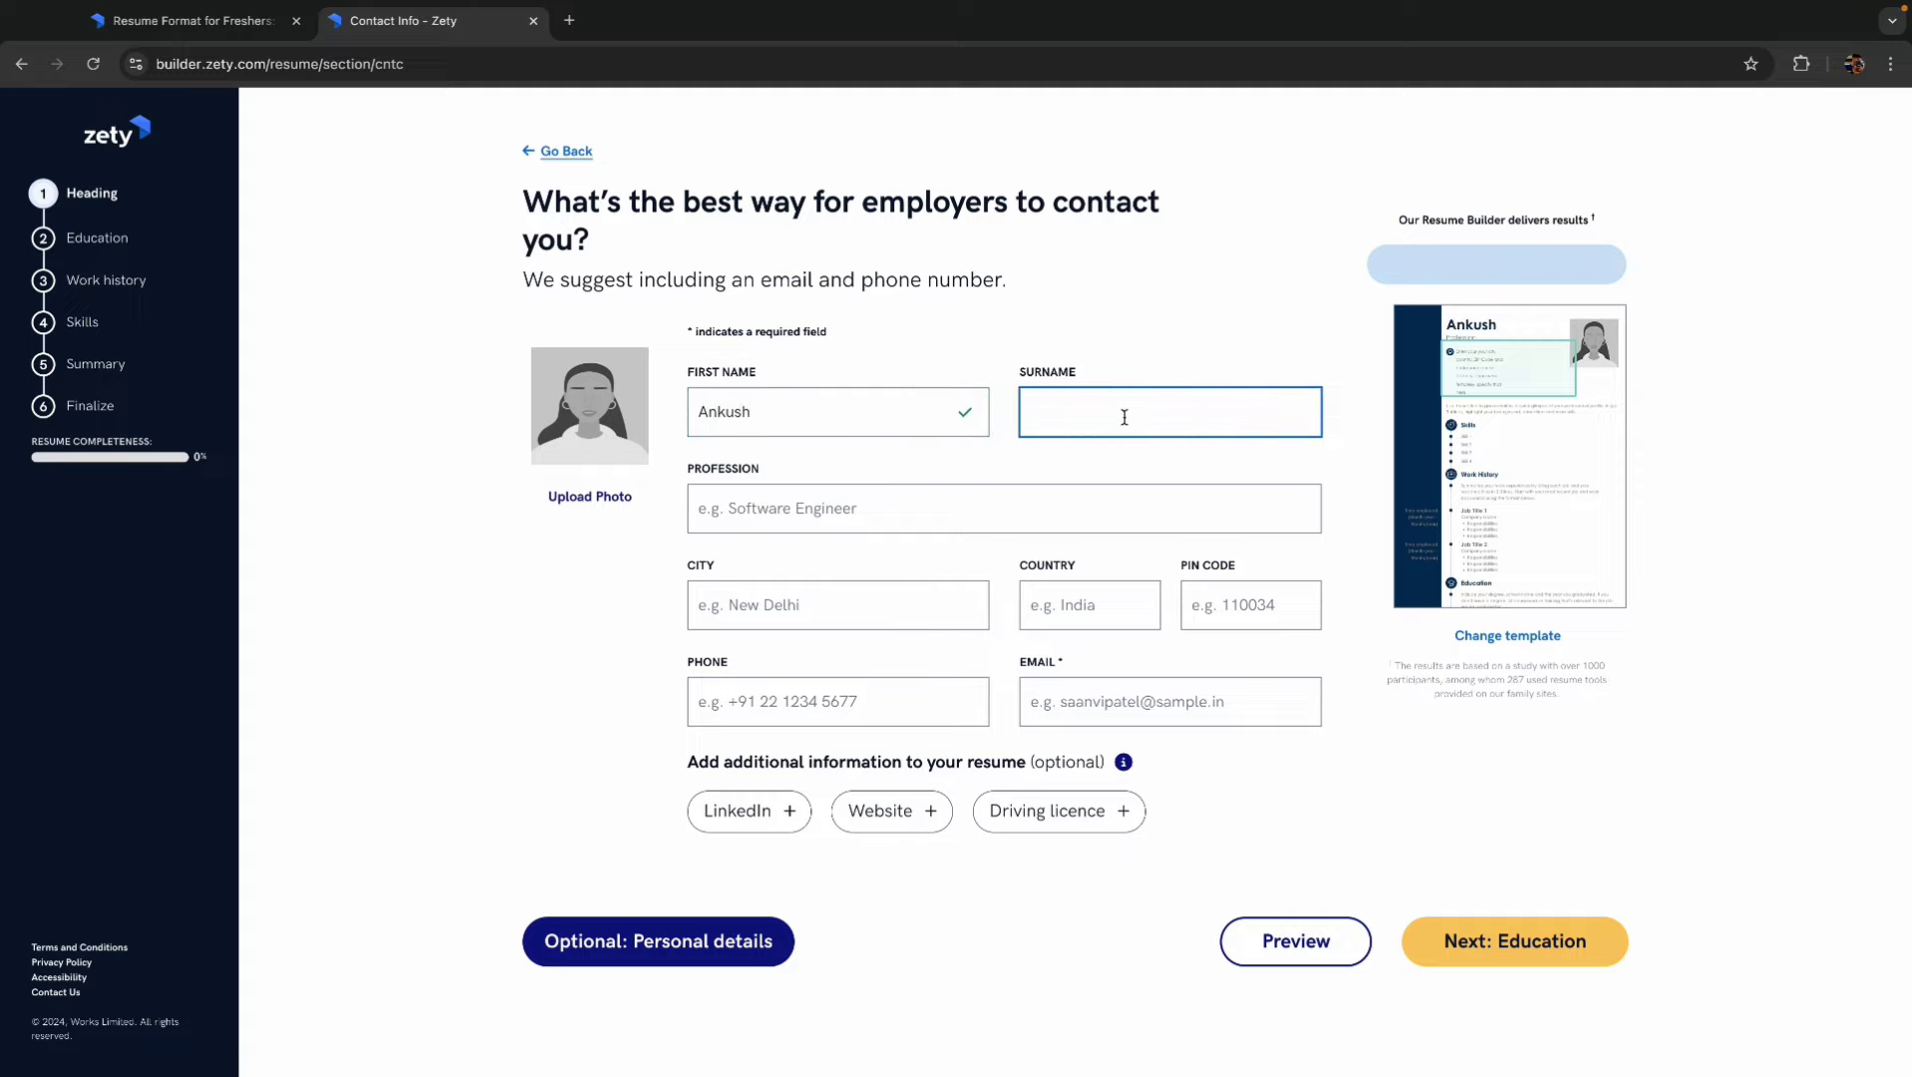
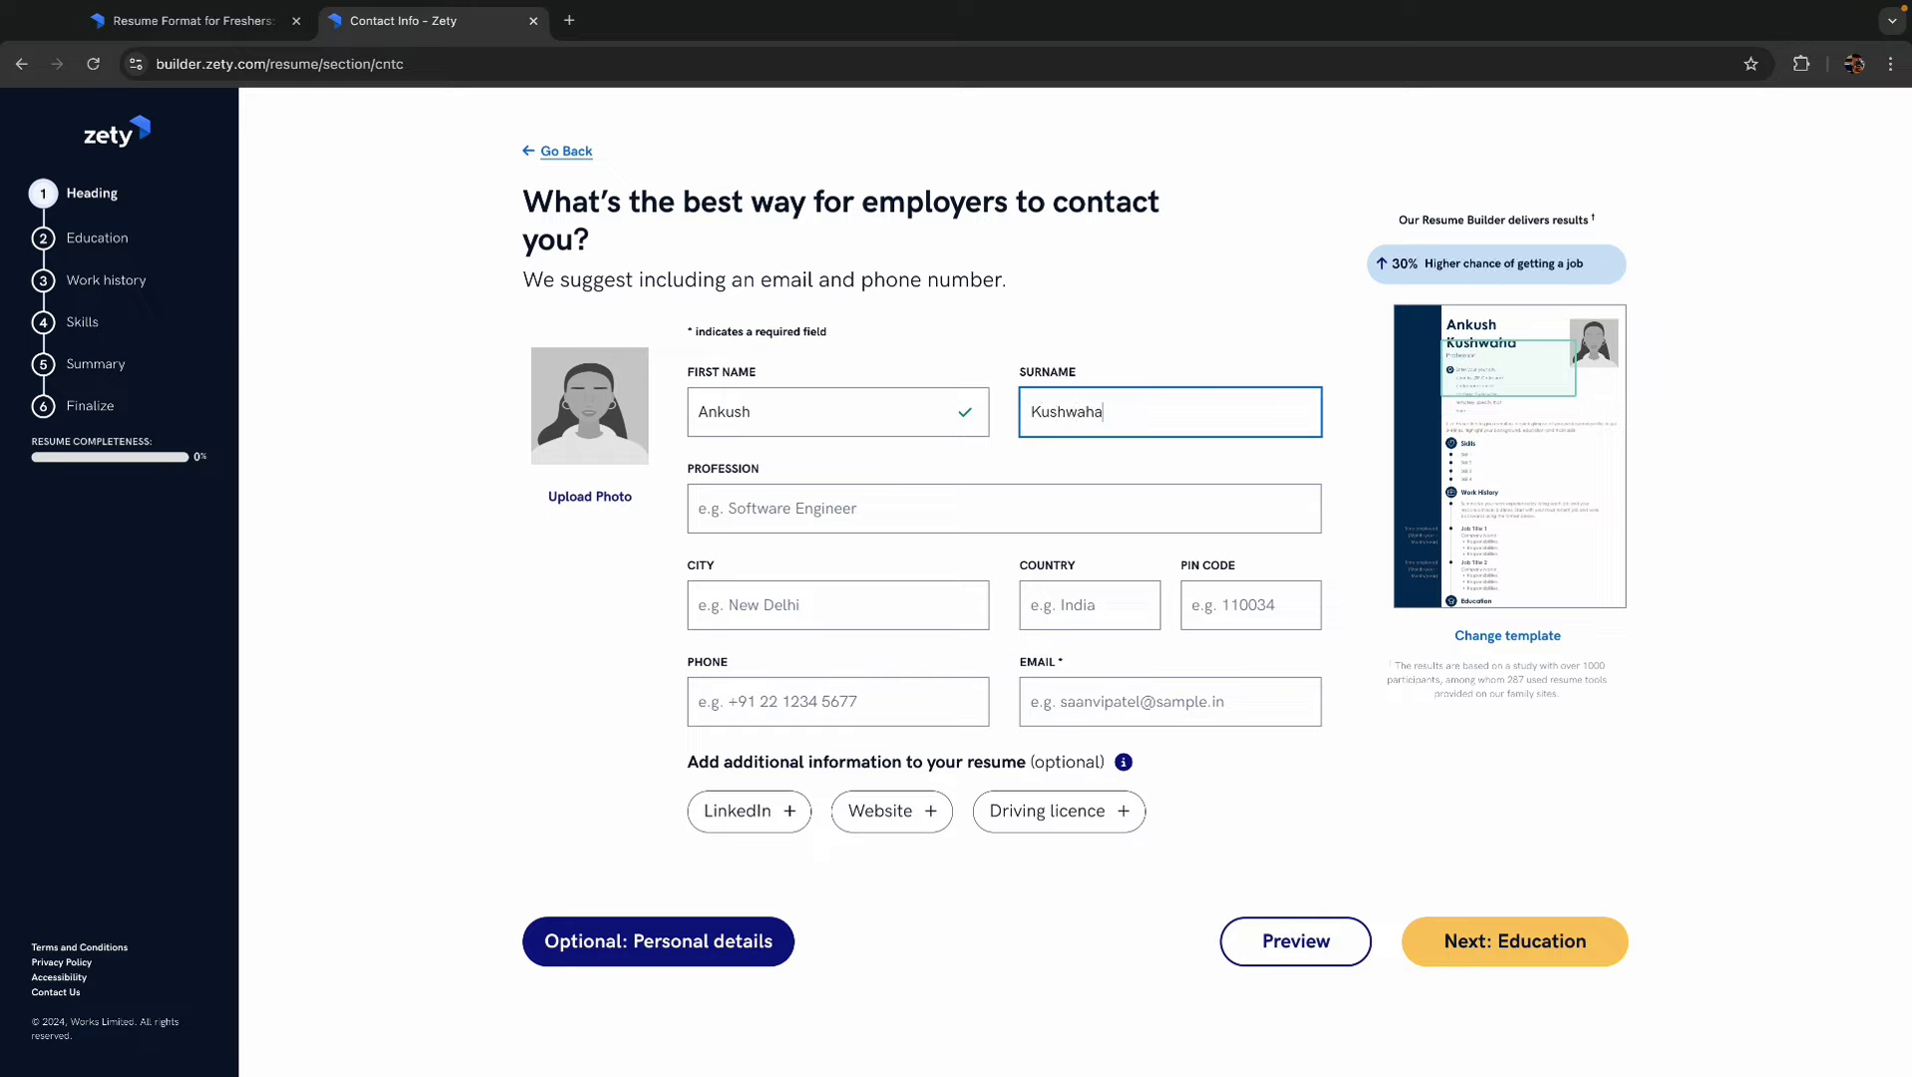
{"action": "left_click", "coordinate": [873, 504]}
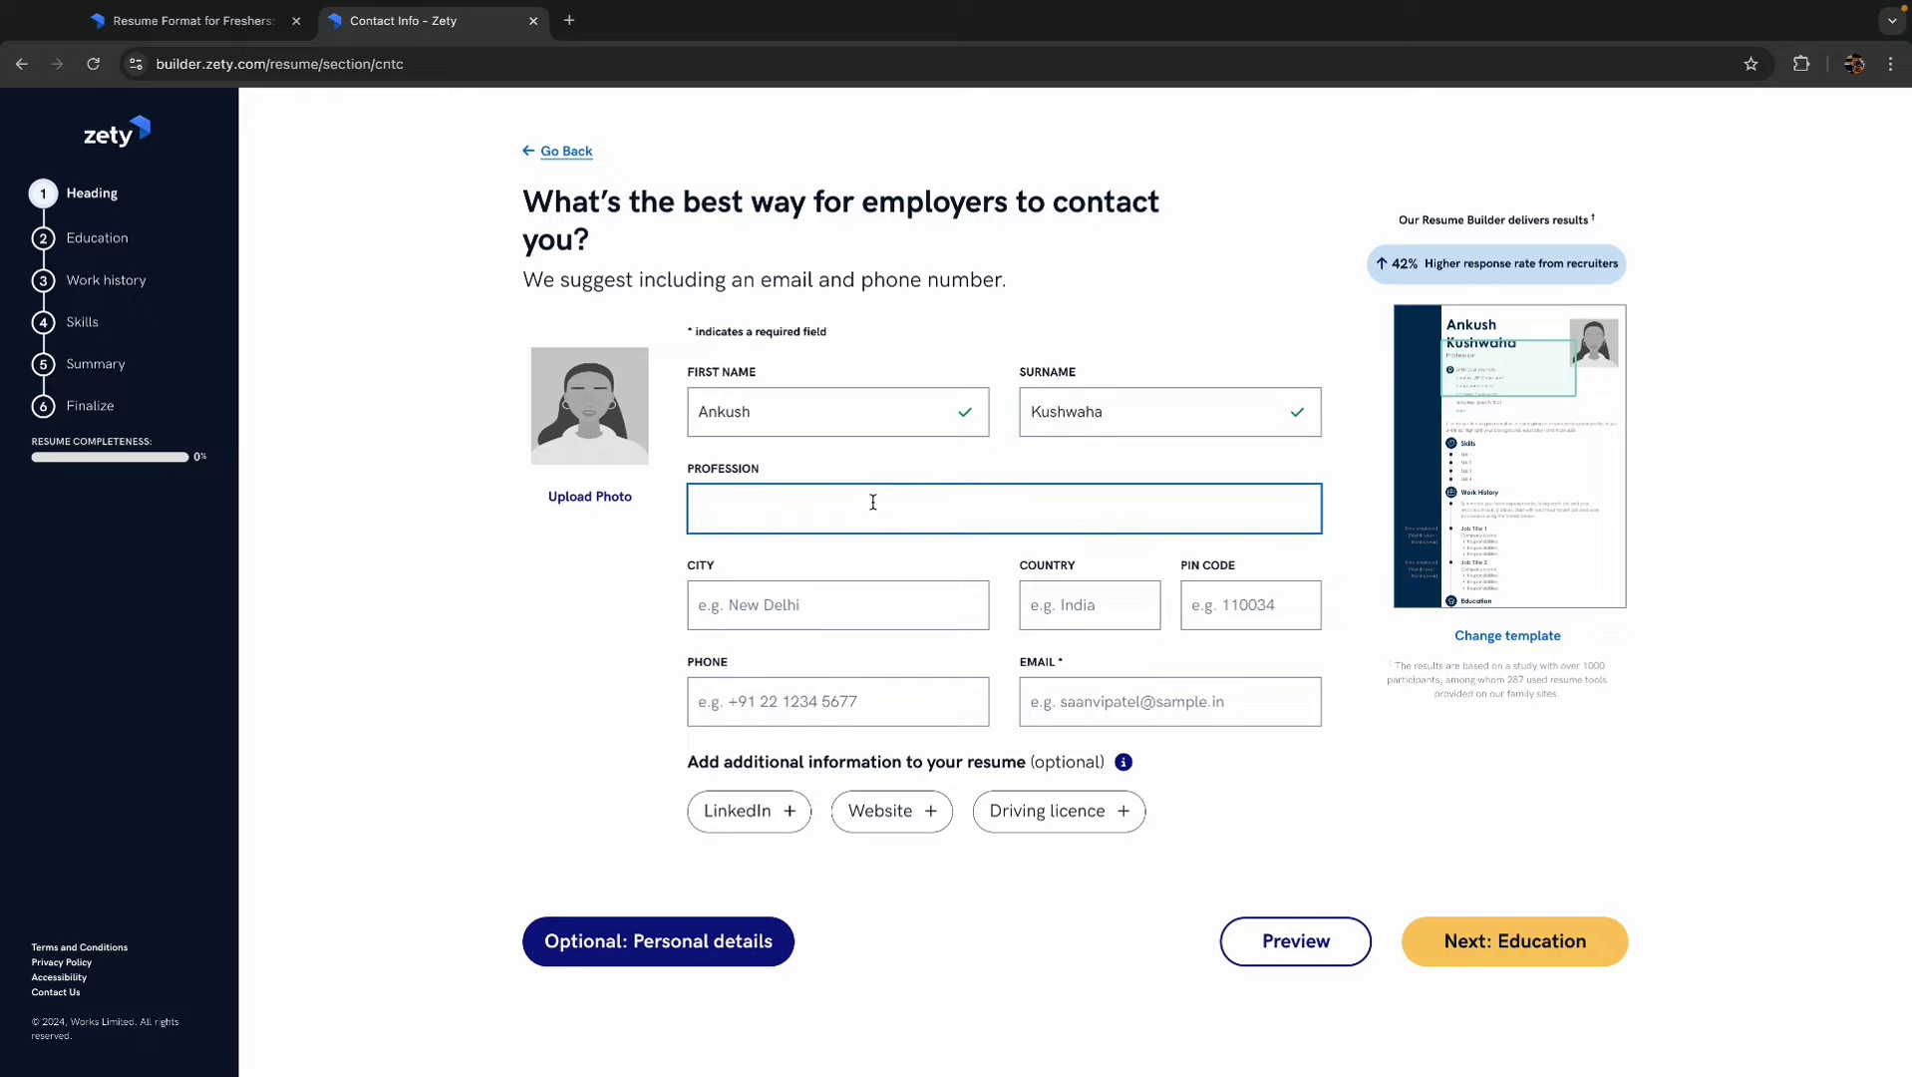
{"action": "type", "text": "Java Developer"}
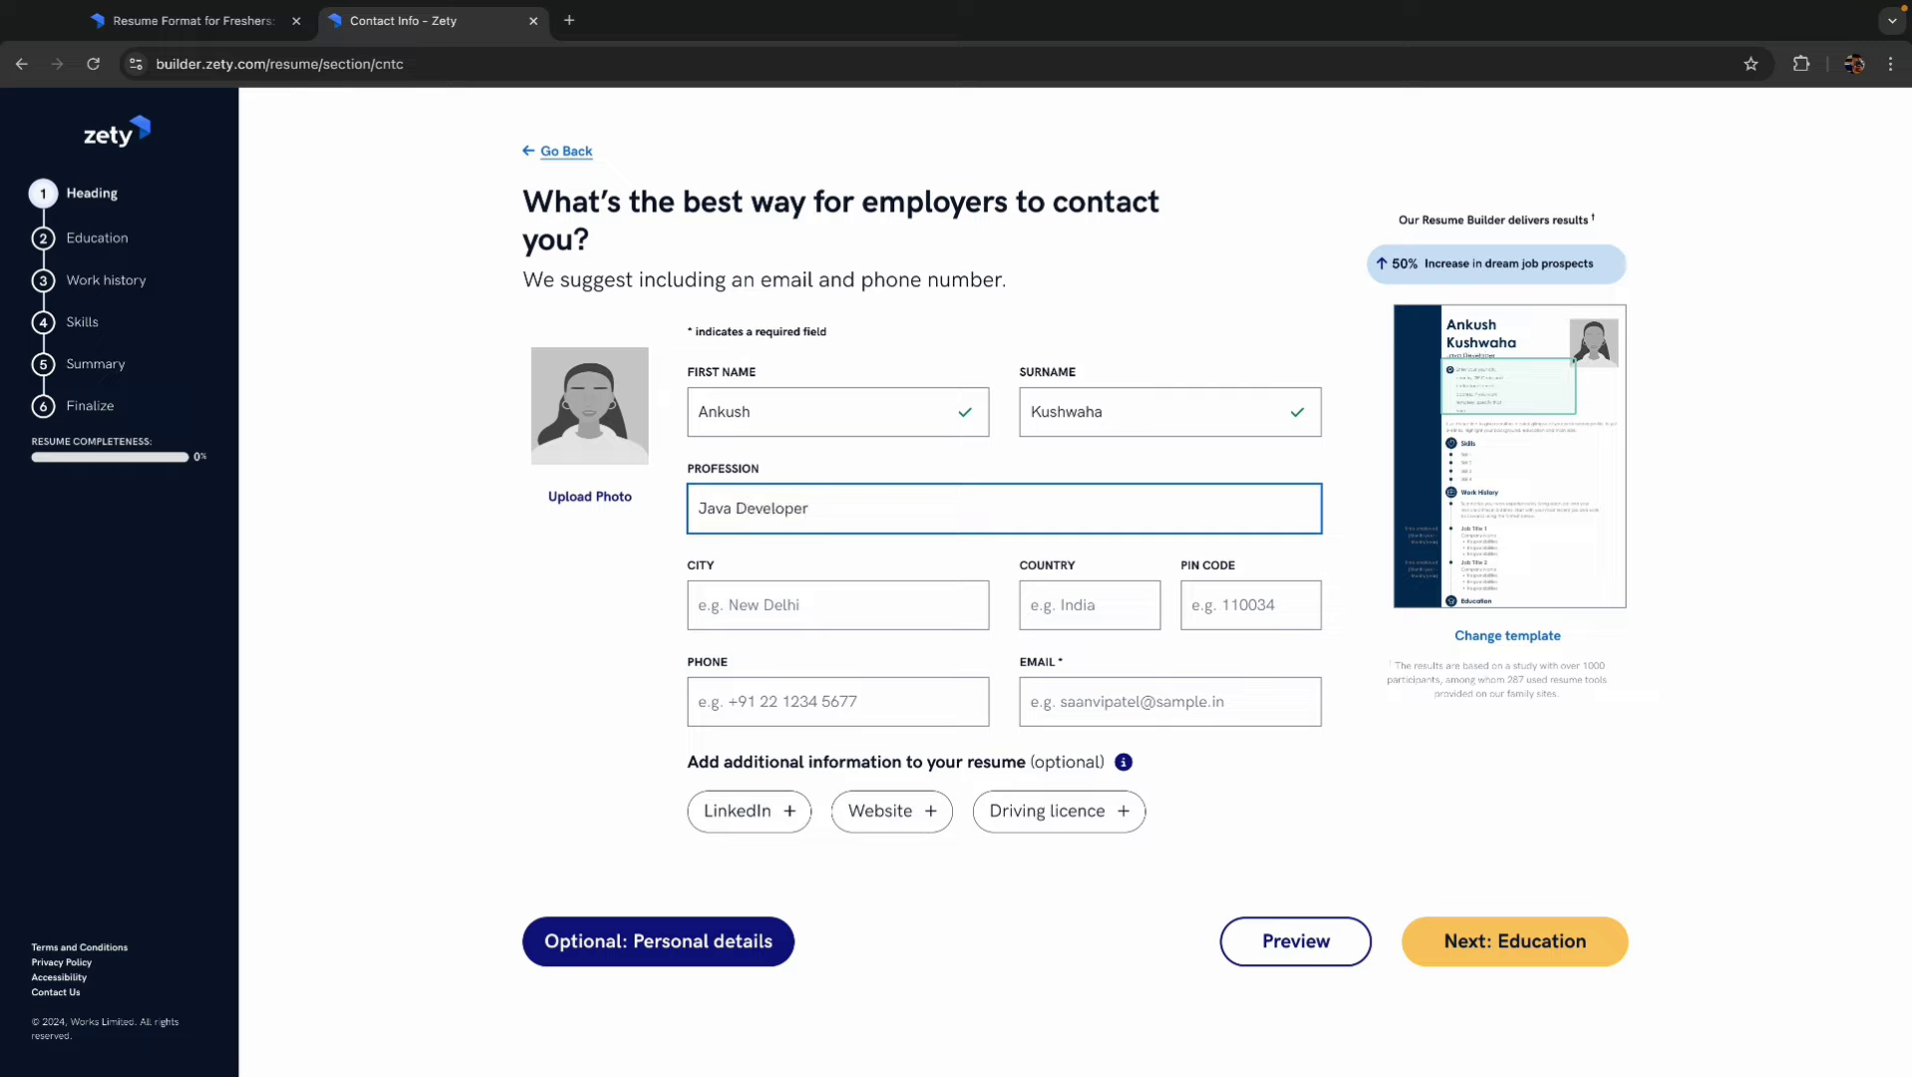
- Set the city to Delhi from suggestions, add the phone number and e-mail address, and continue
{"action": "left_click", "coordinate": [787, 600]}
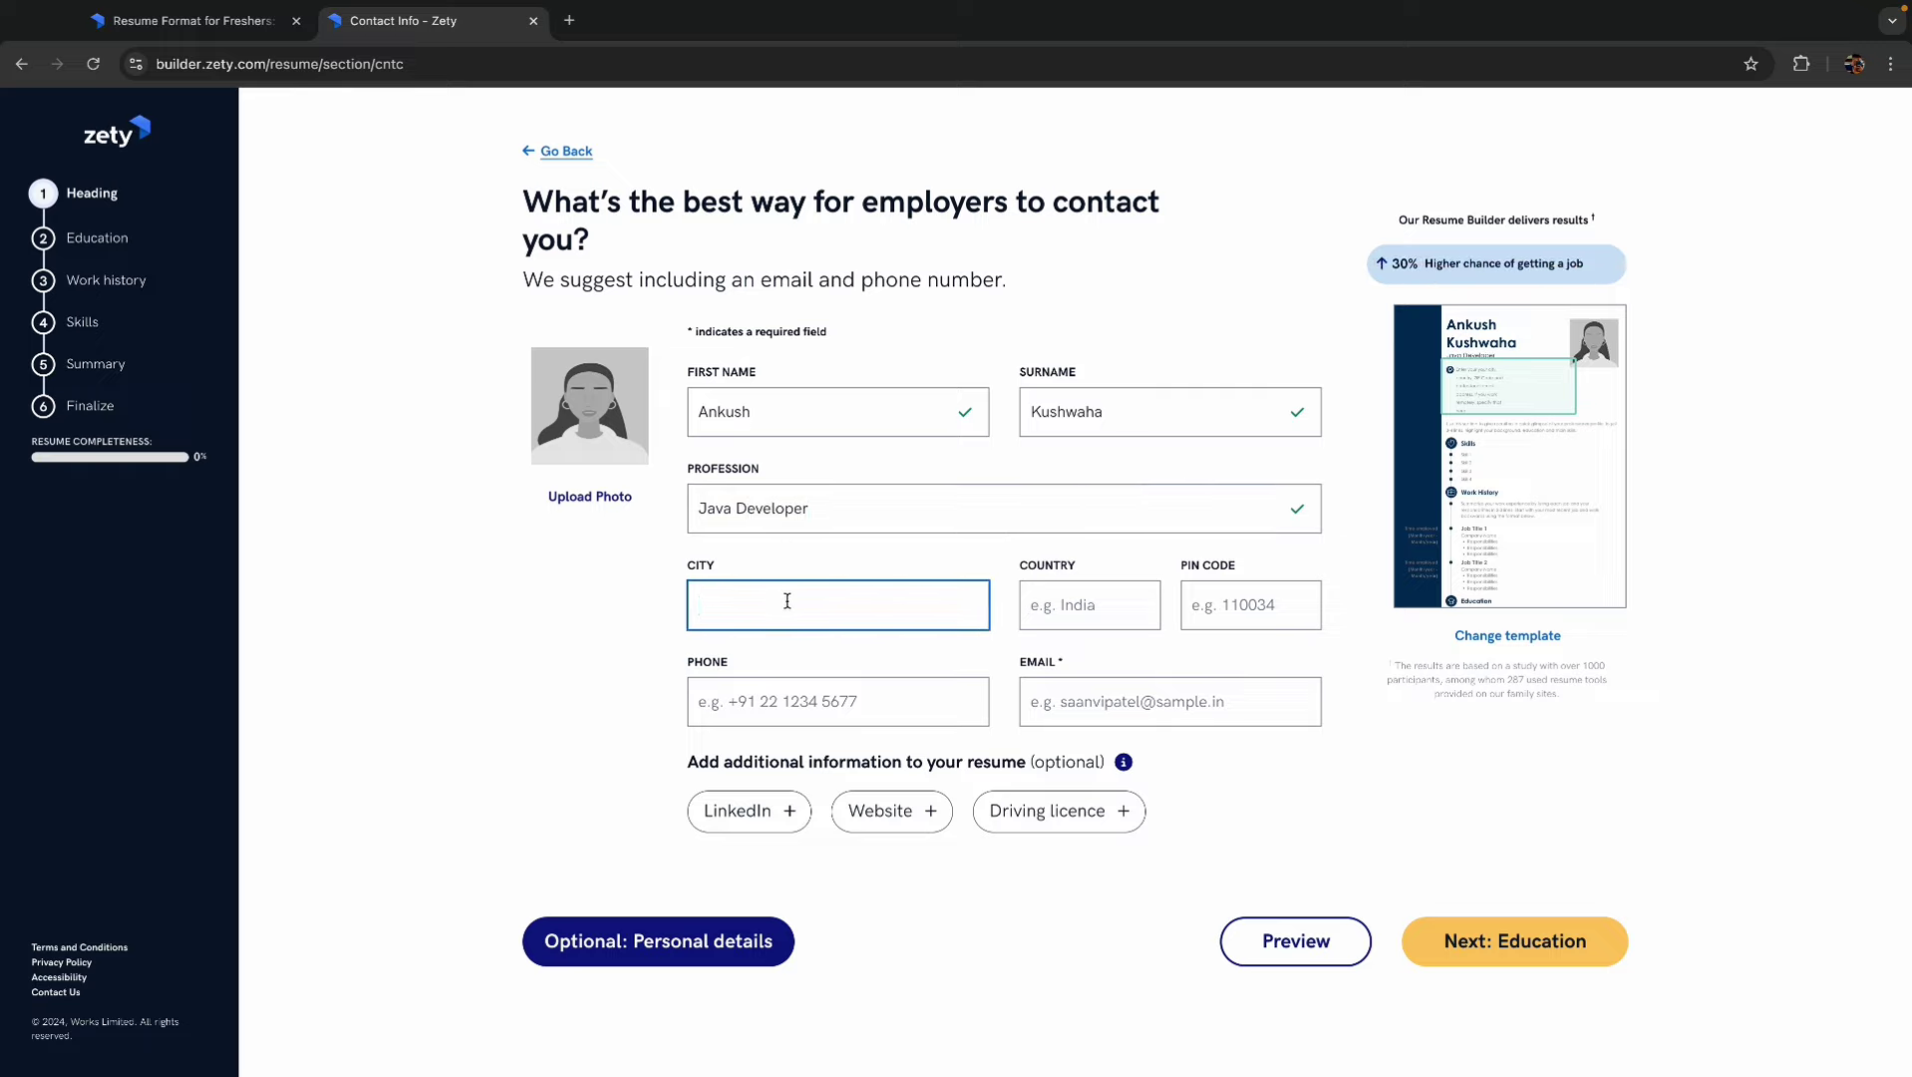
{"action": "type", "text": "Delhi"}
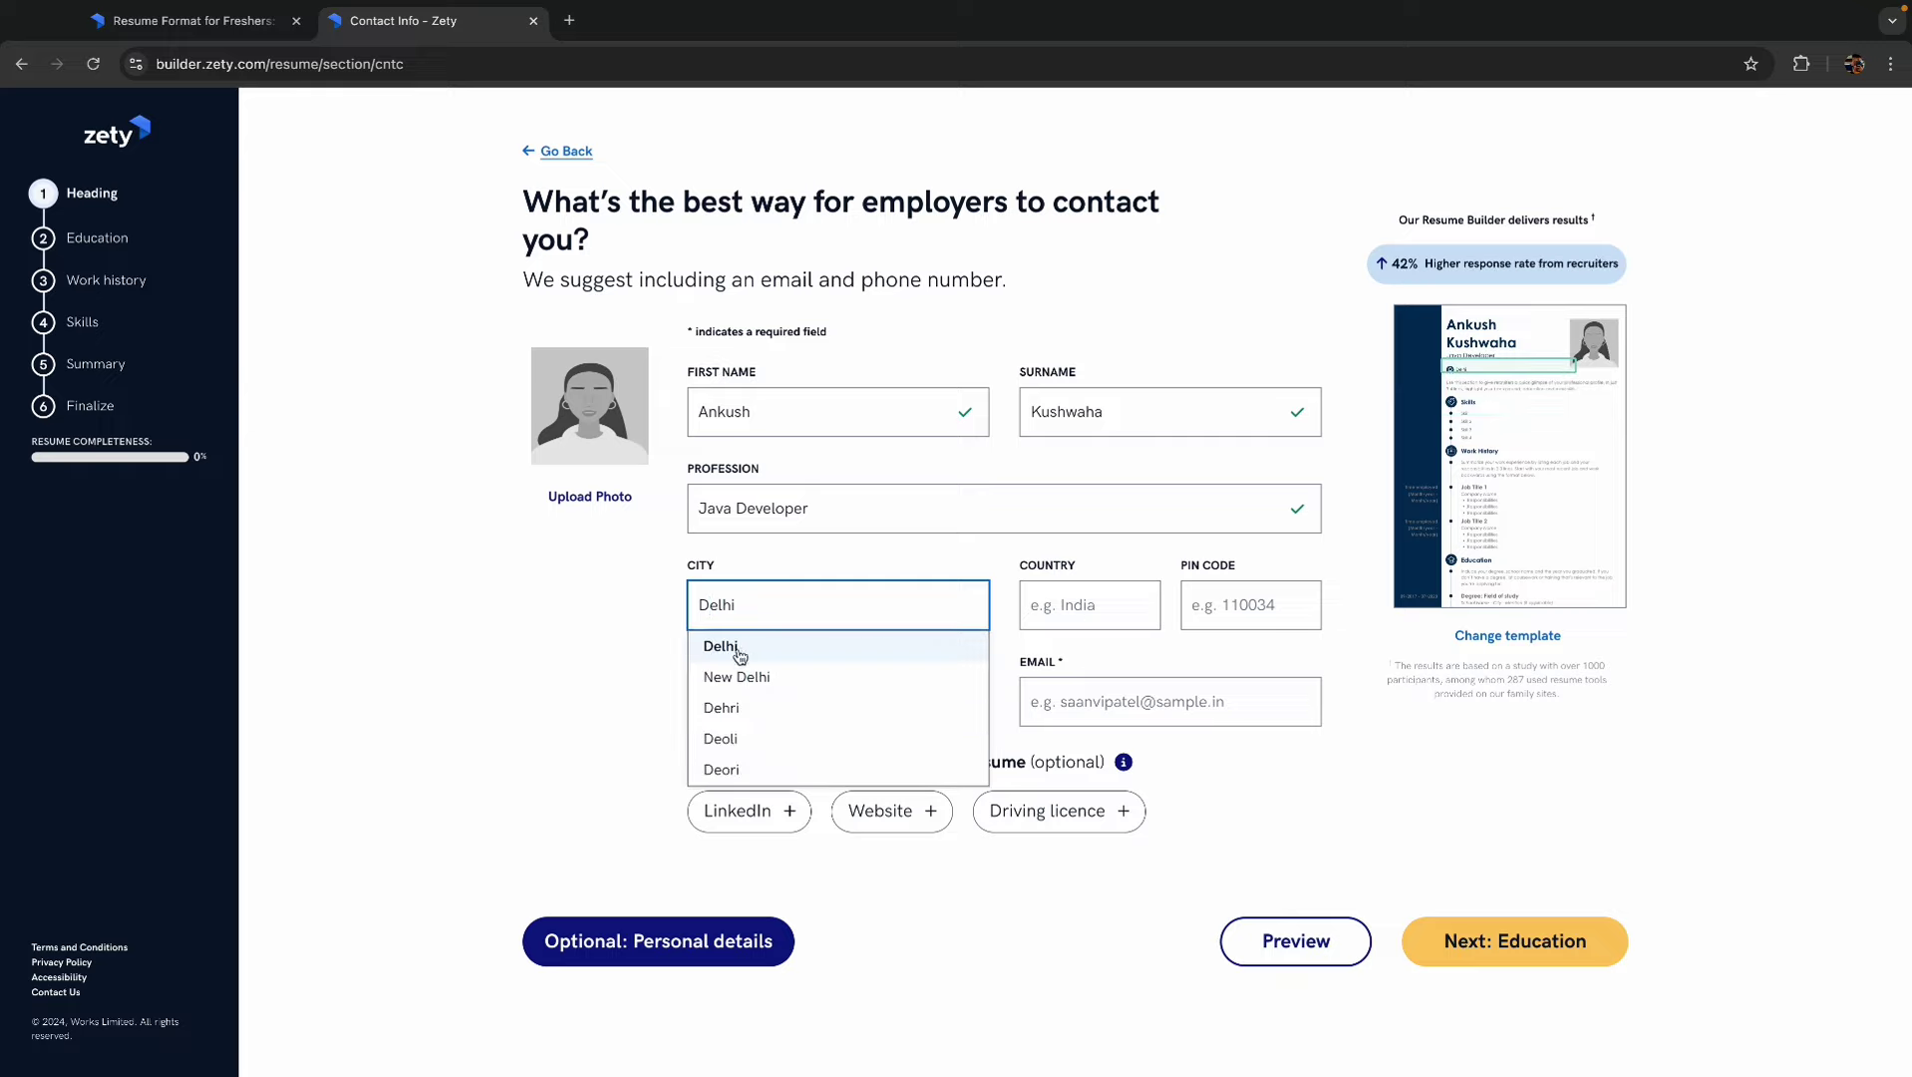
{"action": "left_click", "coordinate": [721, 645]}
{"action": "left_click", "coordinate": [1136, 611]}
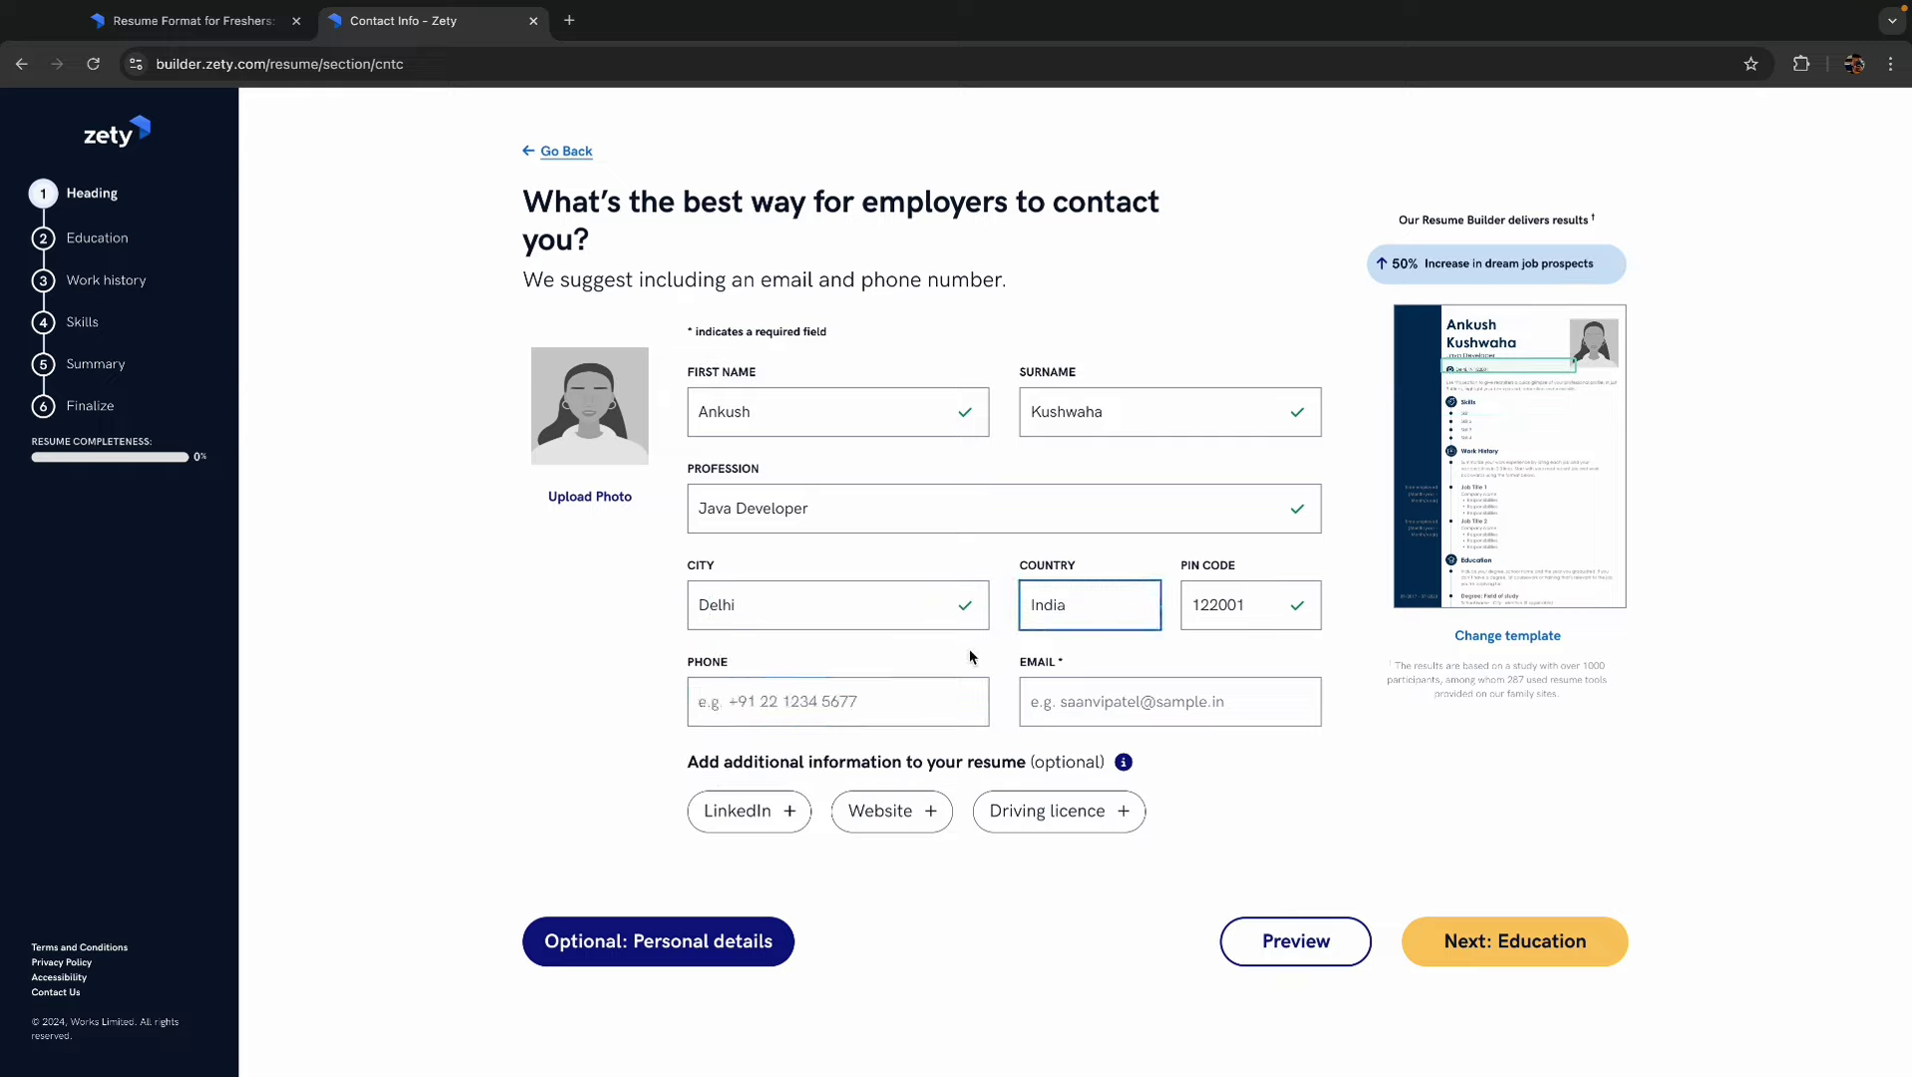
{"action": "left_click", "coordinate": [824, 699]}
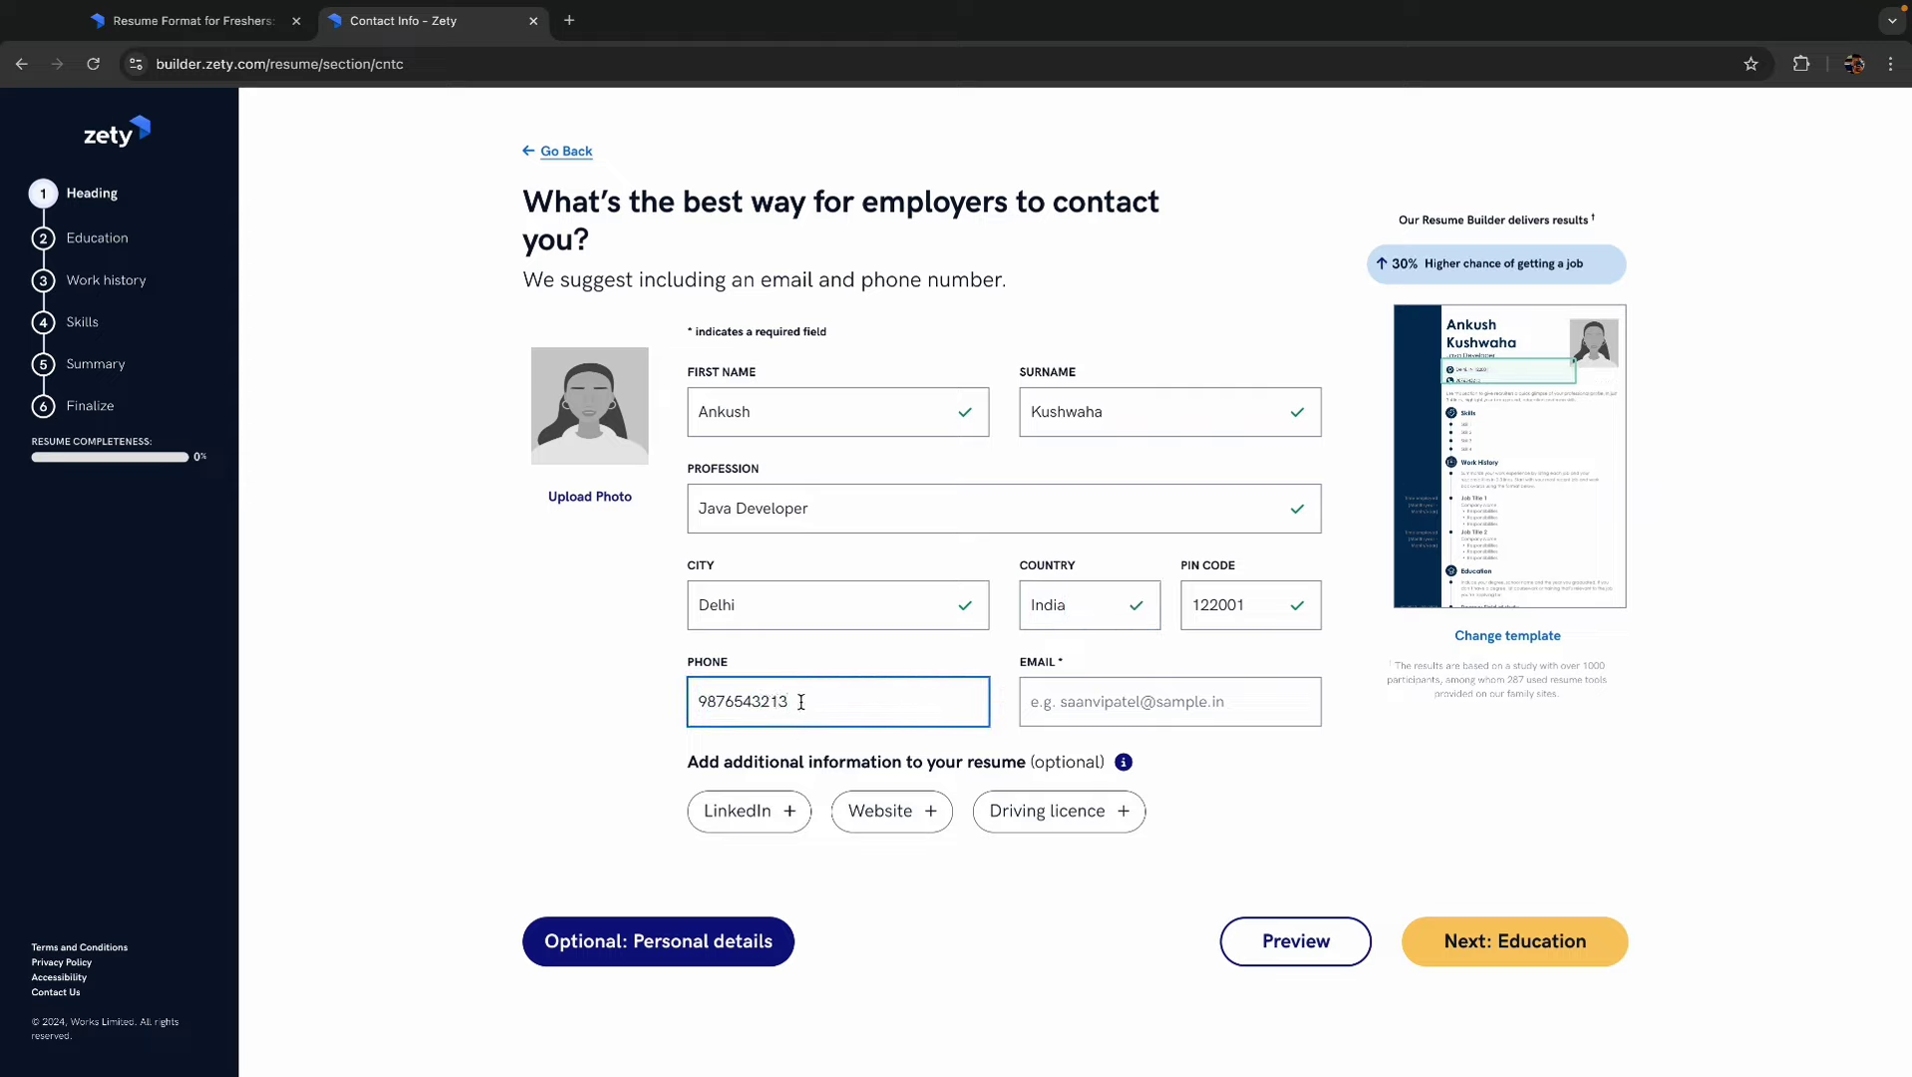
{"action": "left_click", "coordinate": [1123, 762]}
{"action": "left_click", "coordinate": [1286, 701]}
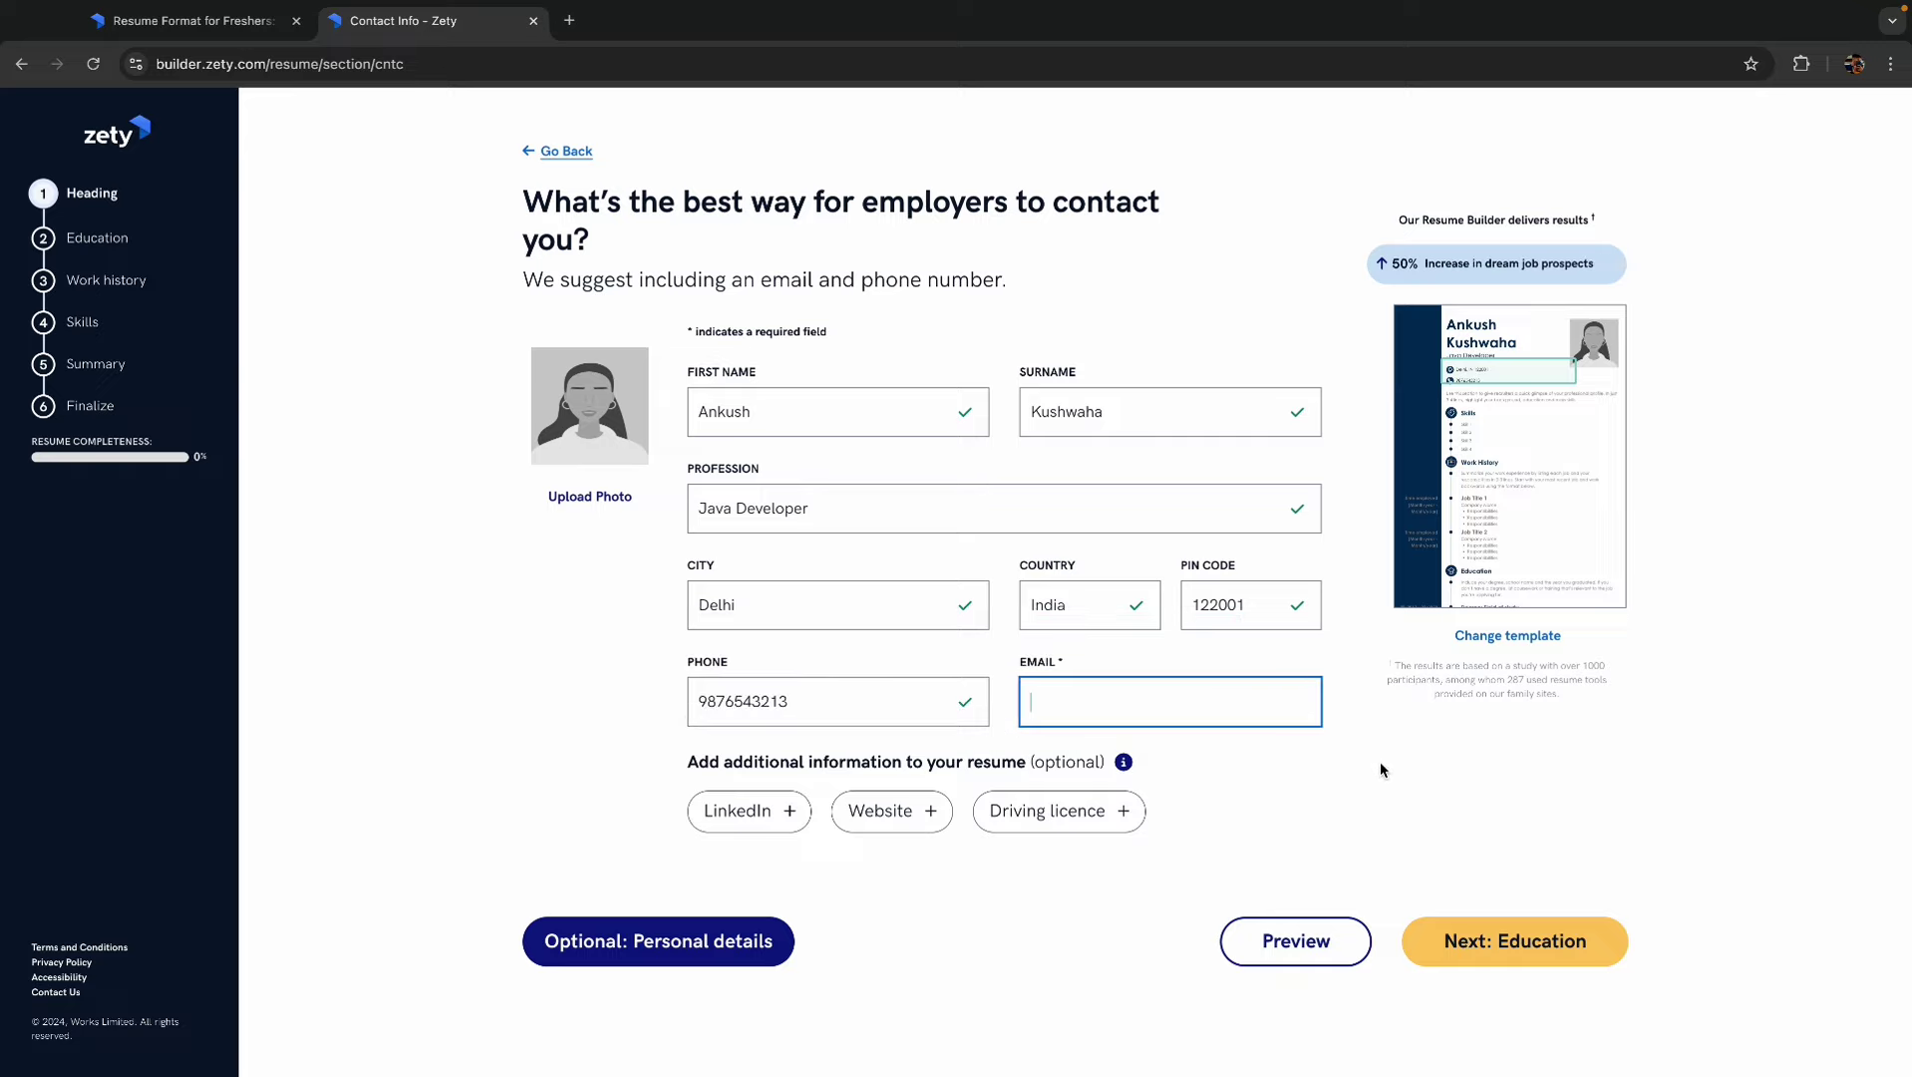
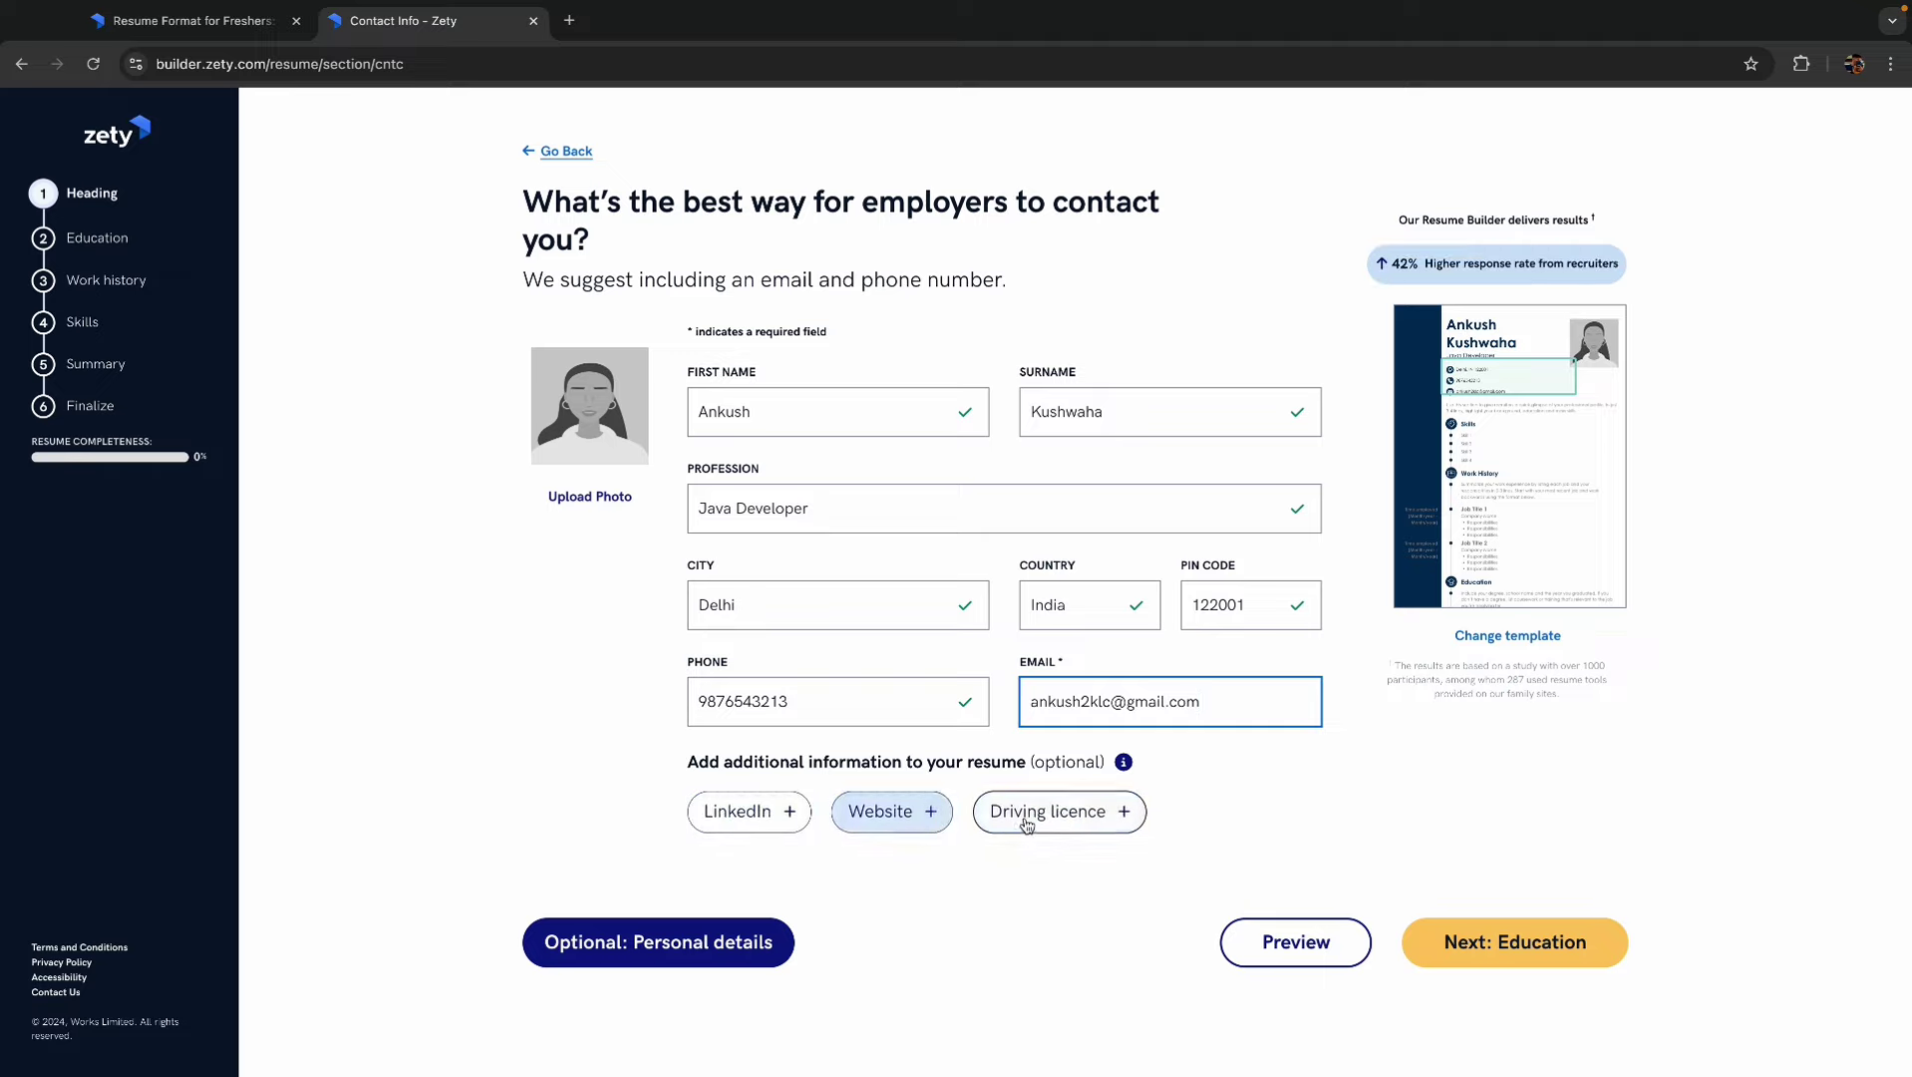
{"action": "left_click", "coordinate": [1557, 954]}
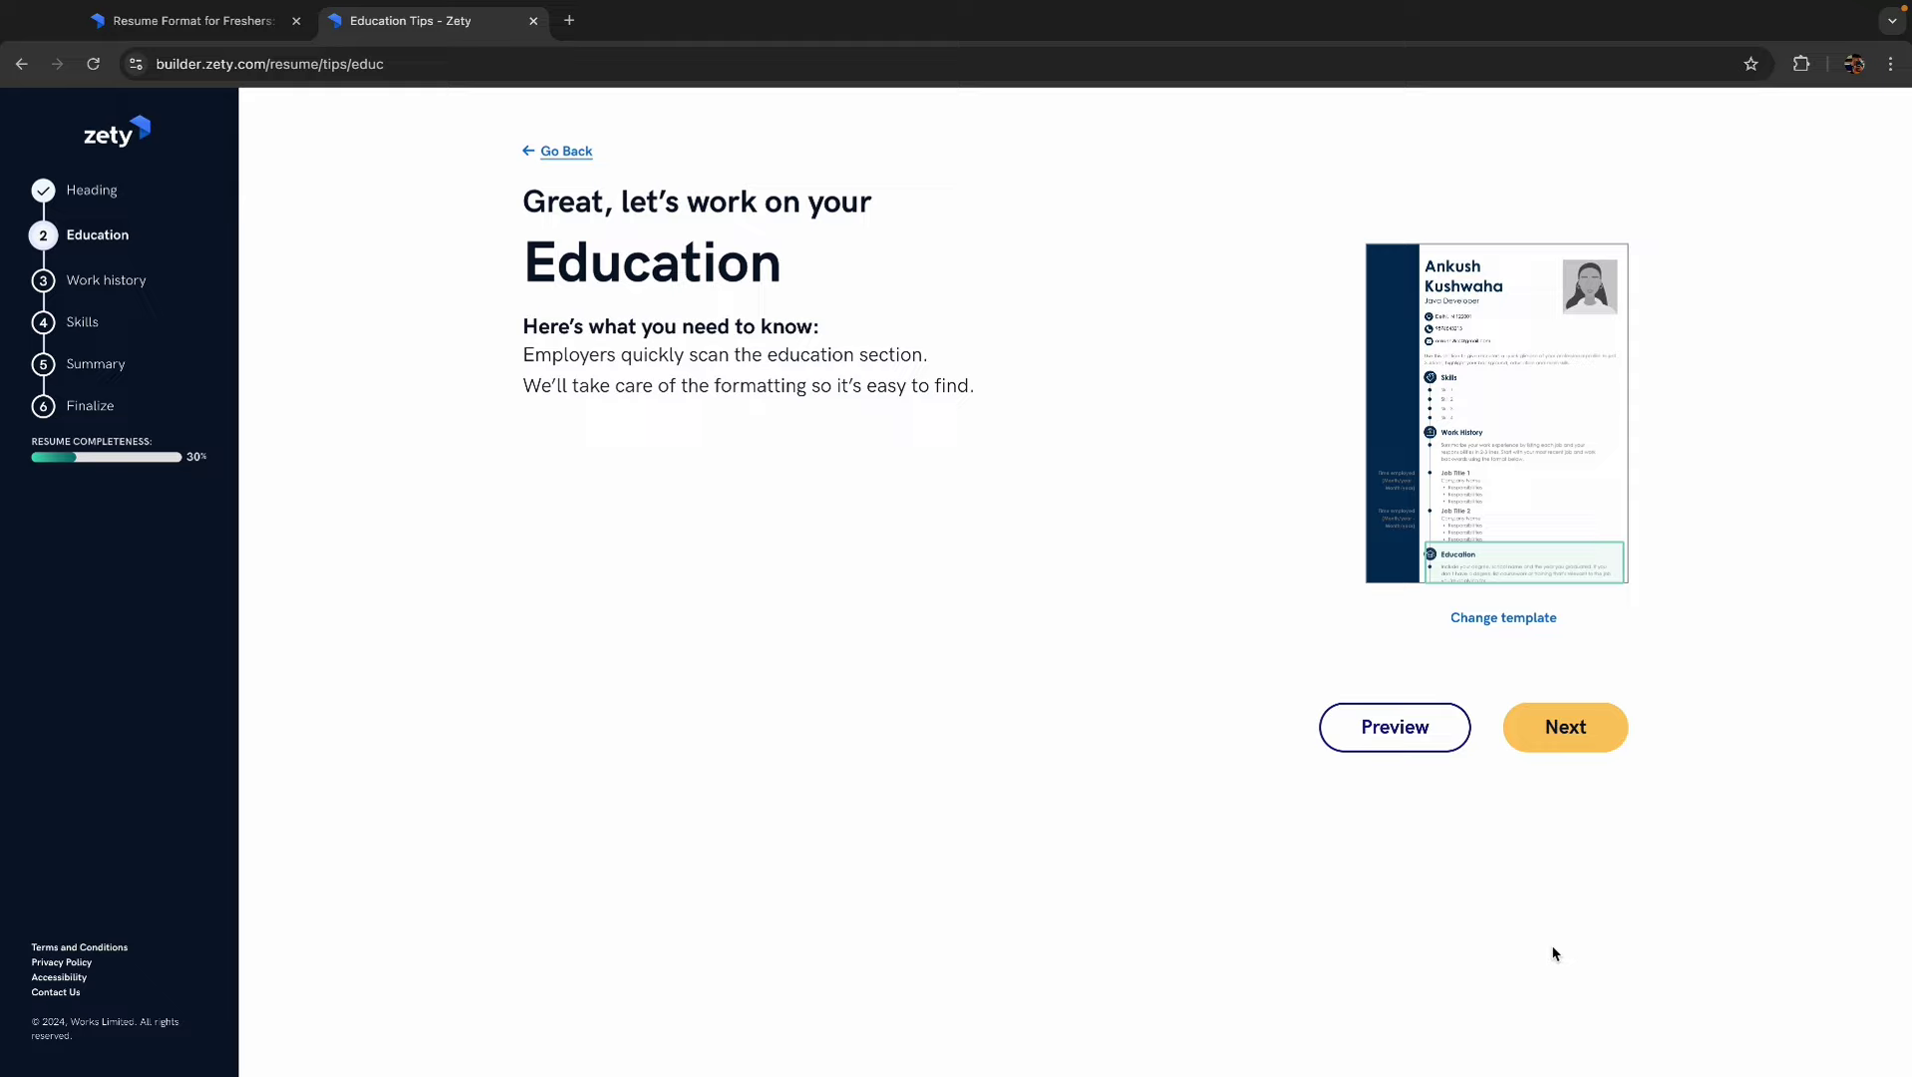
- Enter 'Netaji Subhas' as the school name and move to the location field
{"action": "left_click", "coordinate": [1569, 743]}
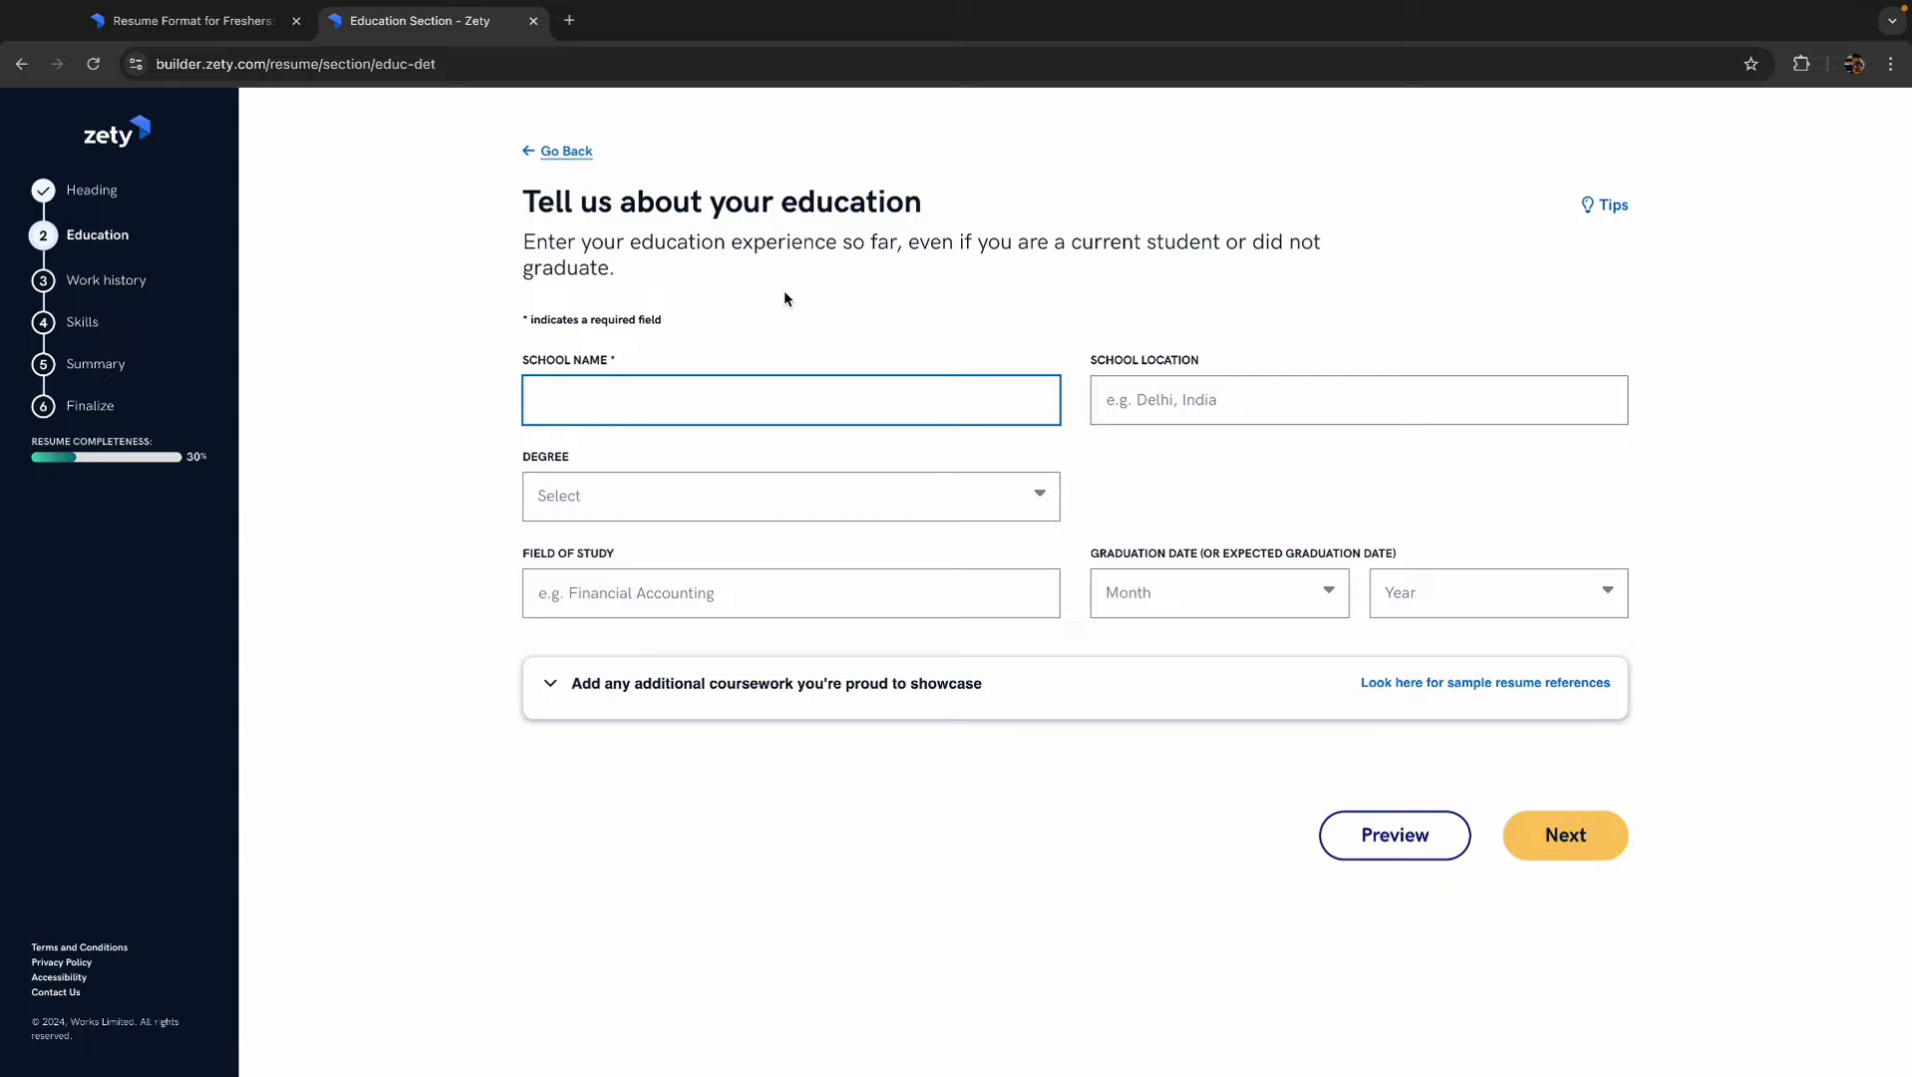
{"action": "type", "text": "Netaji Subhas University"}
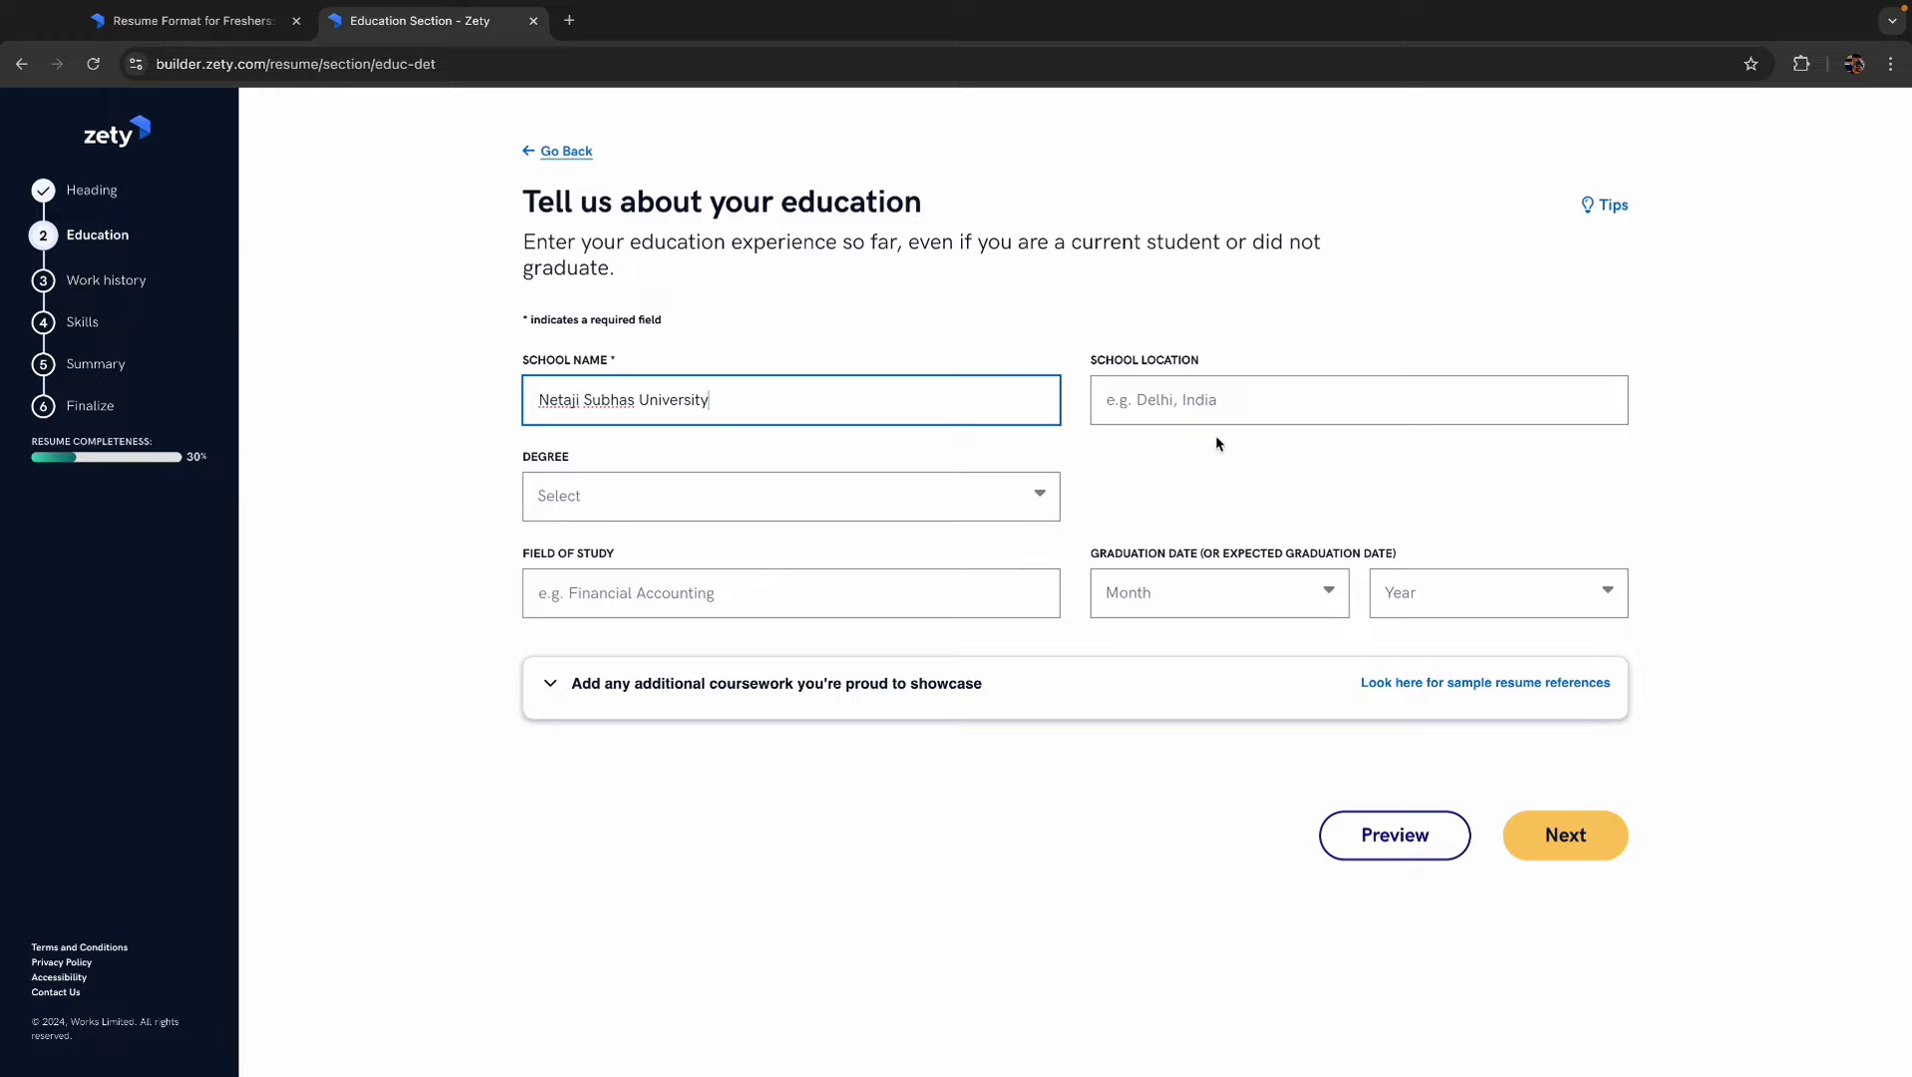
{"action": "left_click", "coordinate": [1179, 398]}
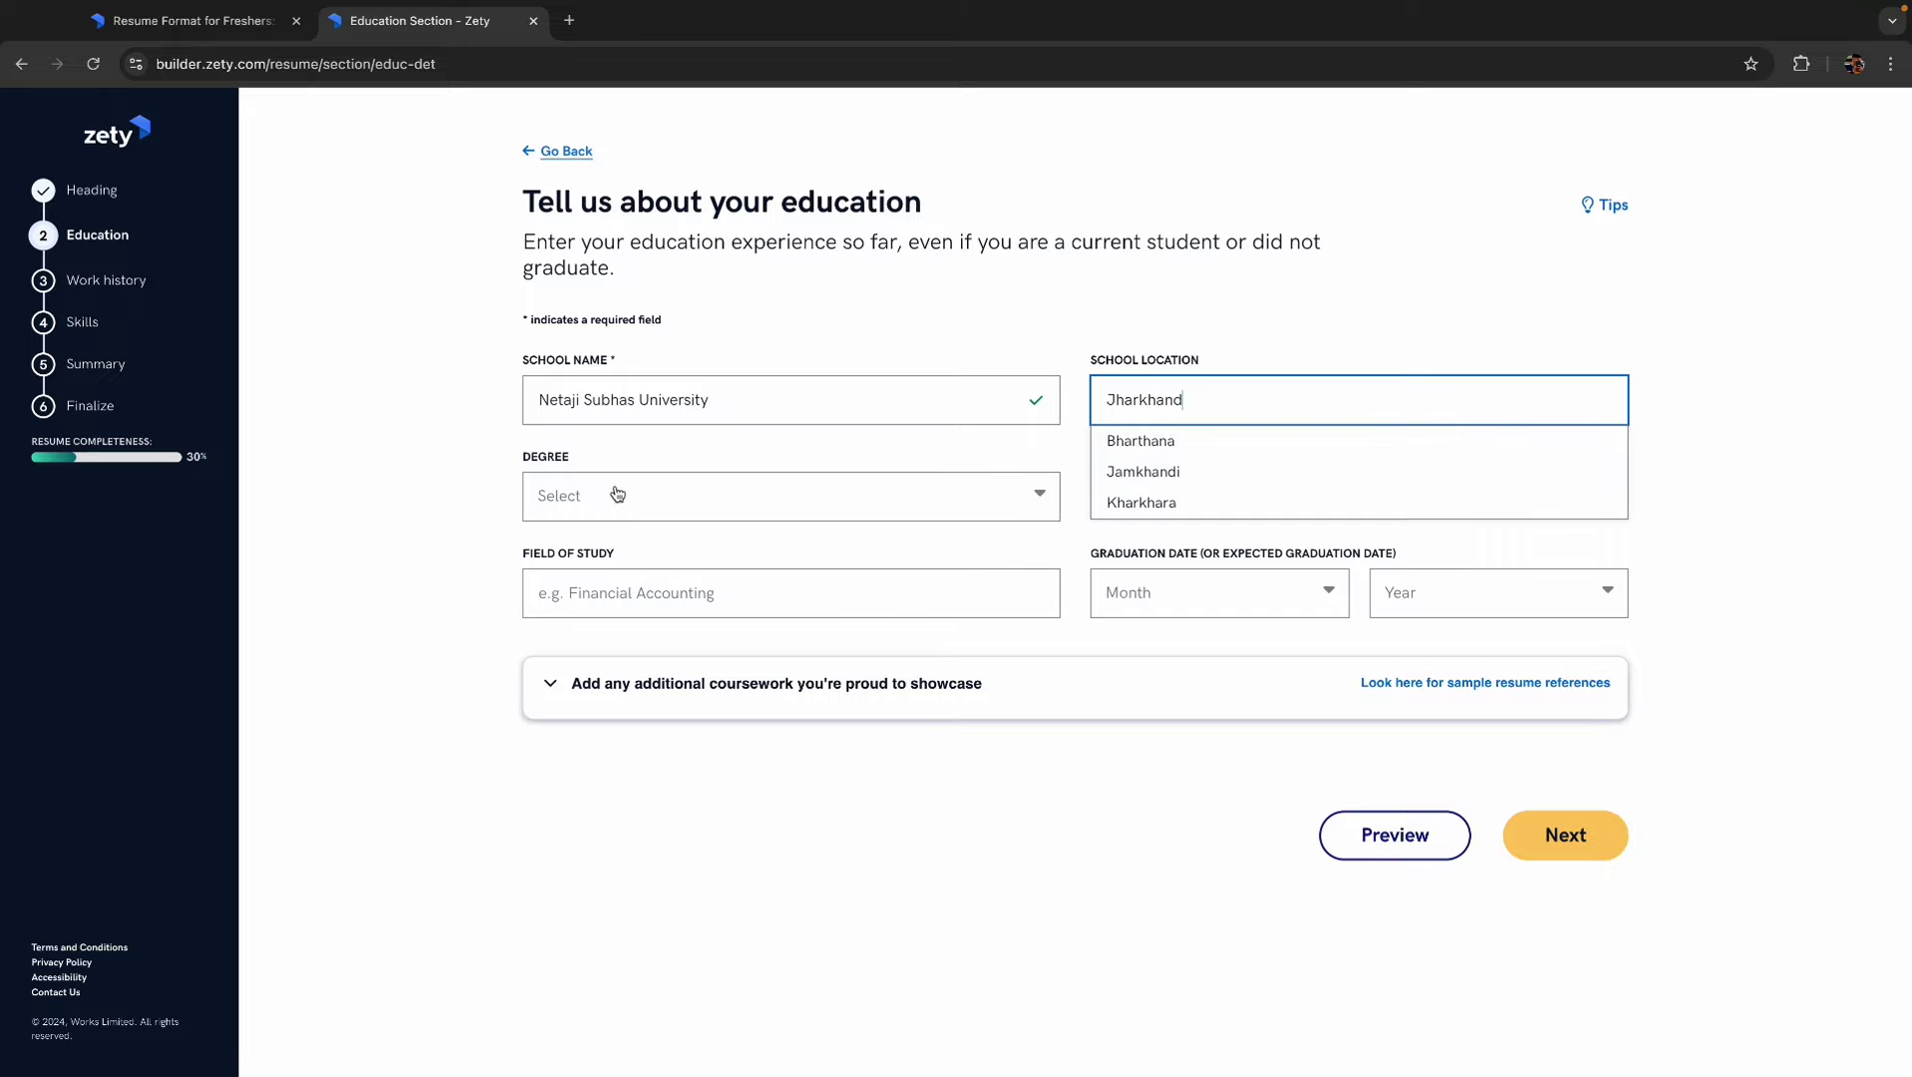
- Choose a different degree and set it to Bachelor of Computer Applications
{"action": "left_click", "coordinate": [617, 493]}
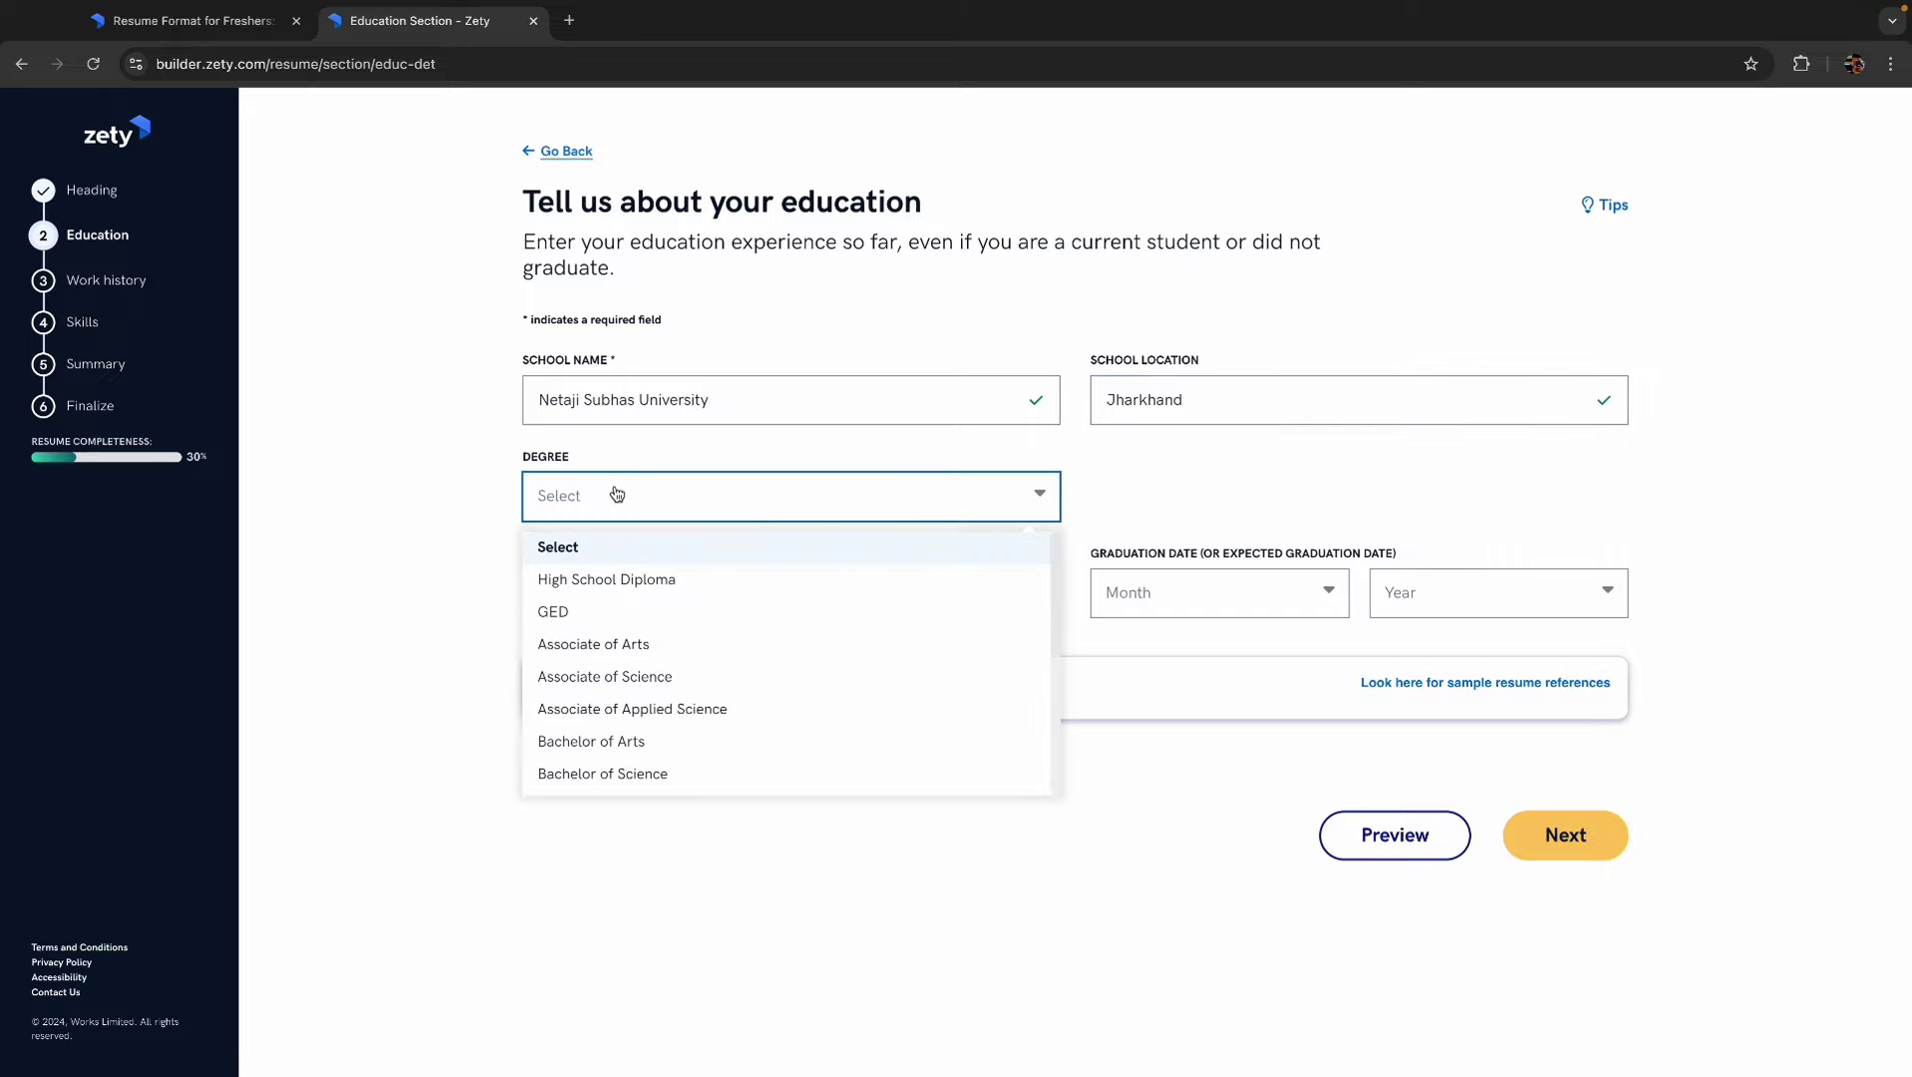
{"action": "scroll", "coordinate": [640, 691], "scroll_direction": "down", "scroll_amount": 3}
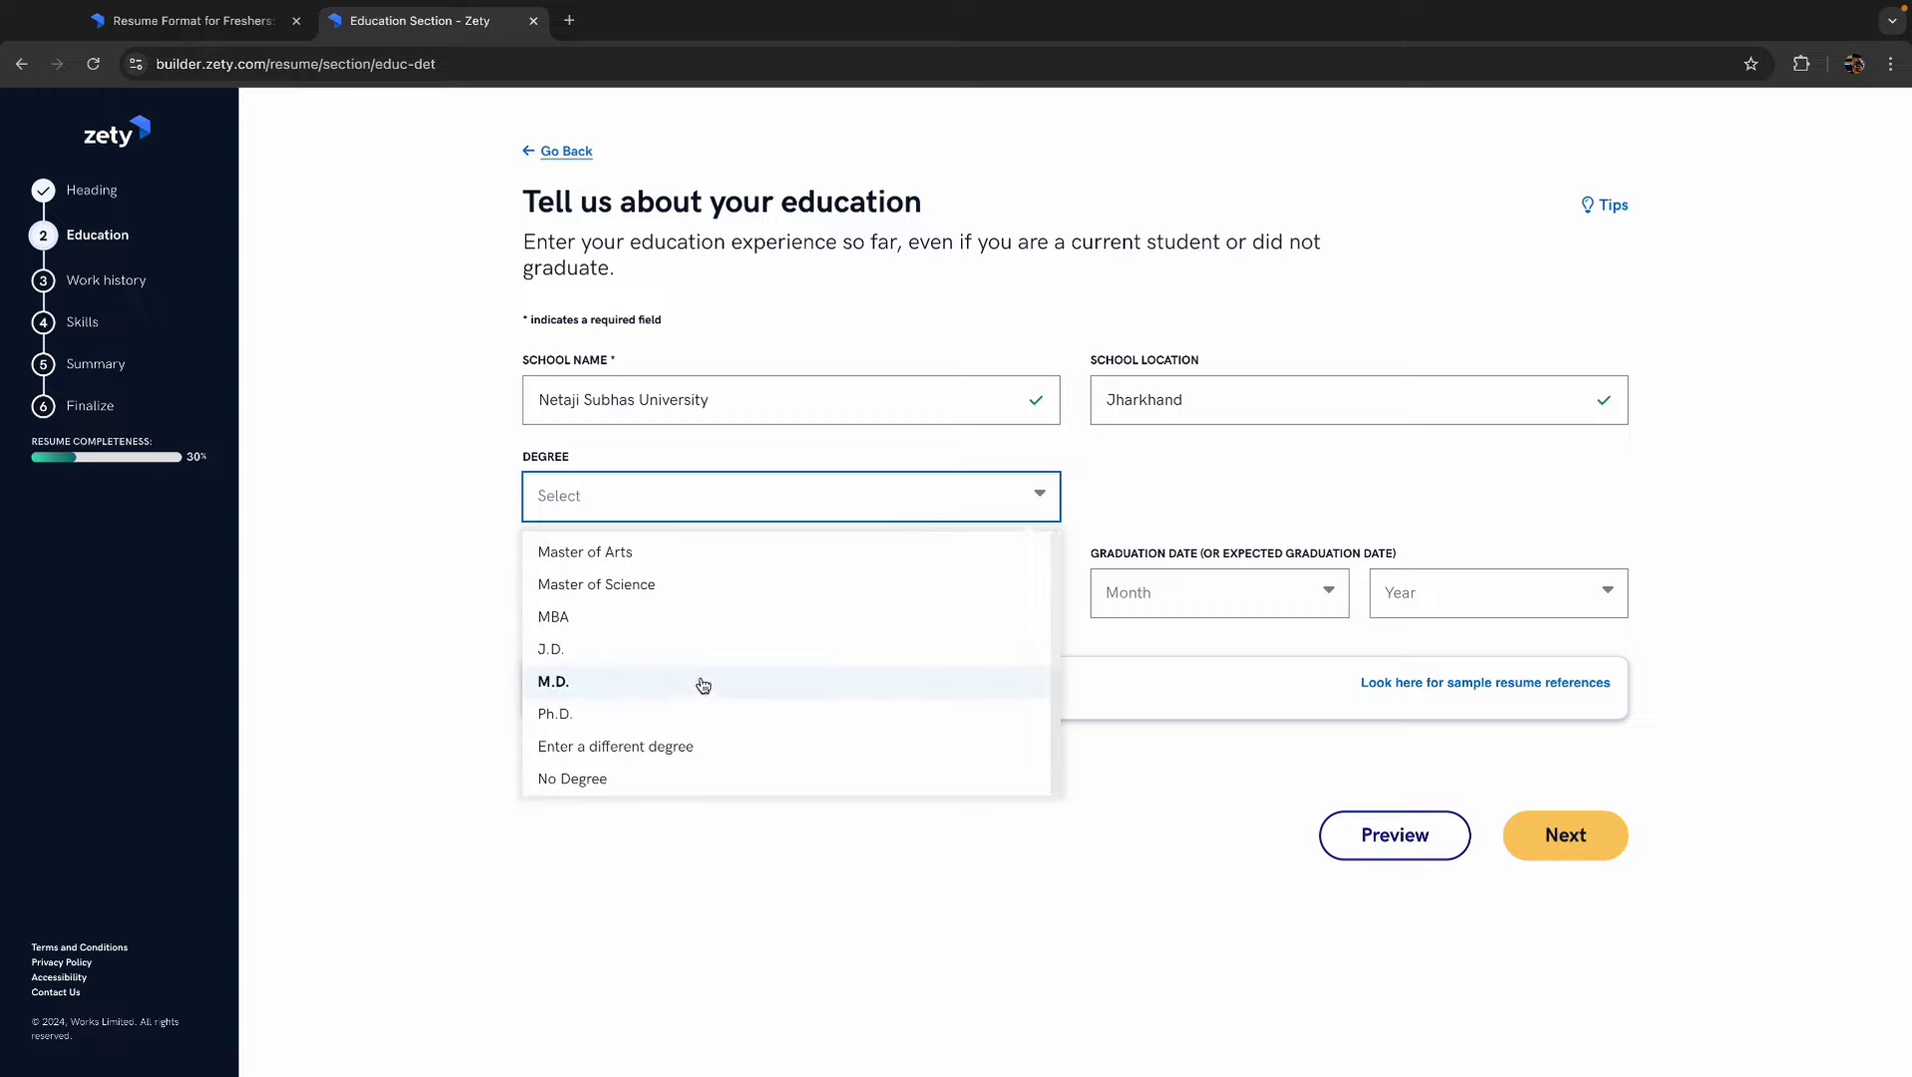
{"action": "scroll", "coordinate": [703, 684], "scroll_direction": "up", "scroll_amount": 3}
{"action": "scroll", "coordinate": [703, 685], "scroll_direction": "down", "scroll_amount": 3}
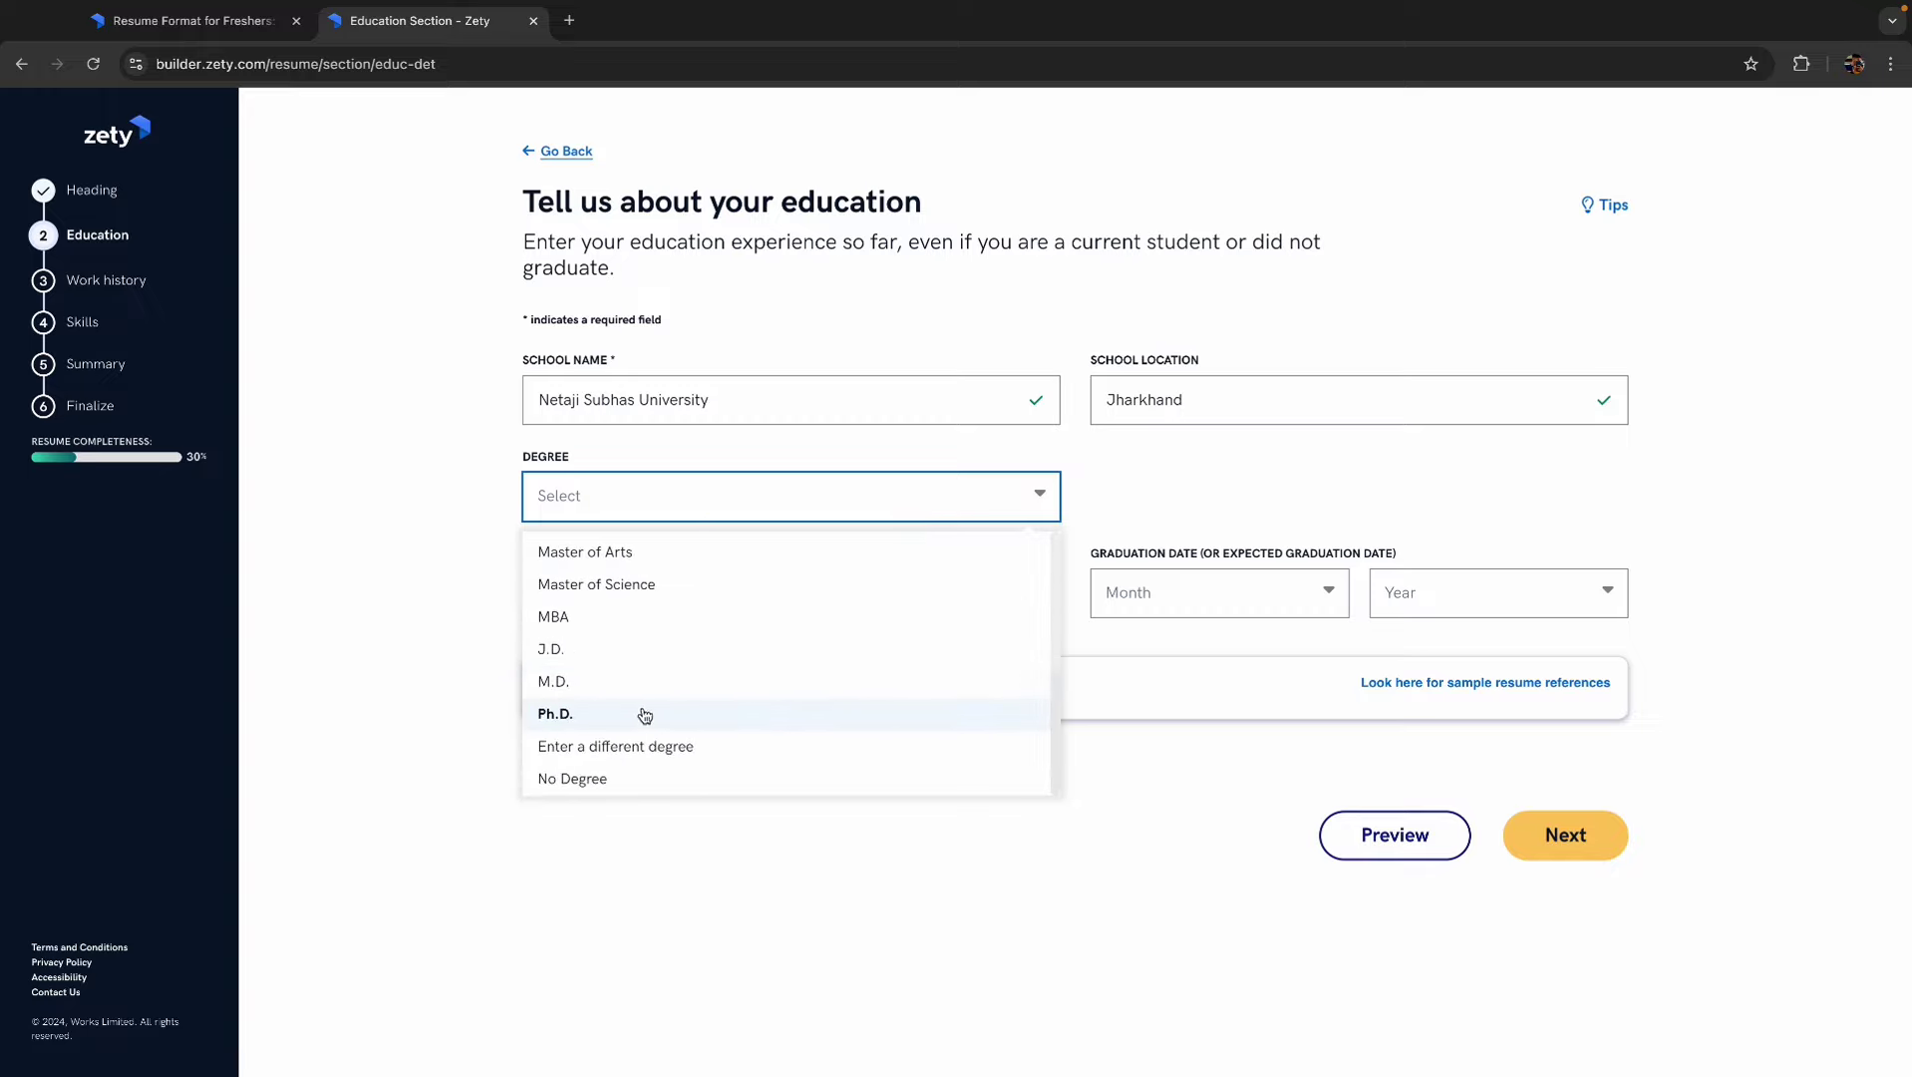
{"action": "scroll", "coordinate": [596, 716], "scroll_direction": "up", "scroll_amount": 3}
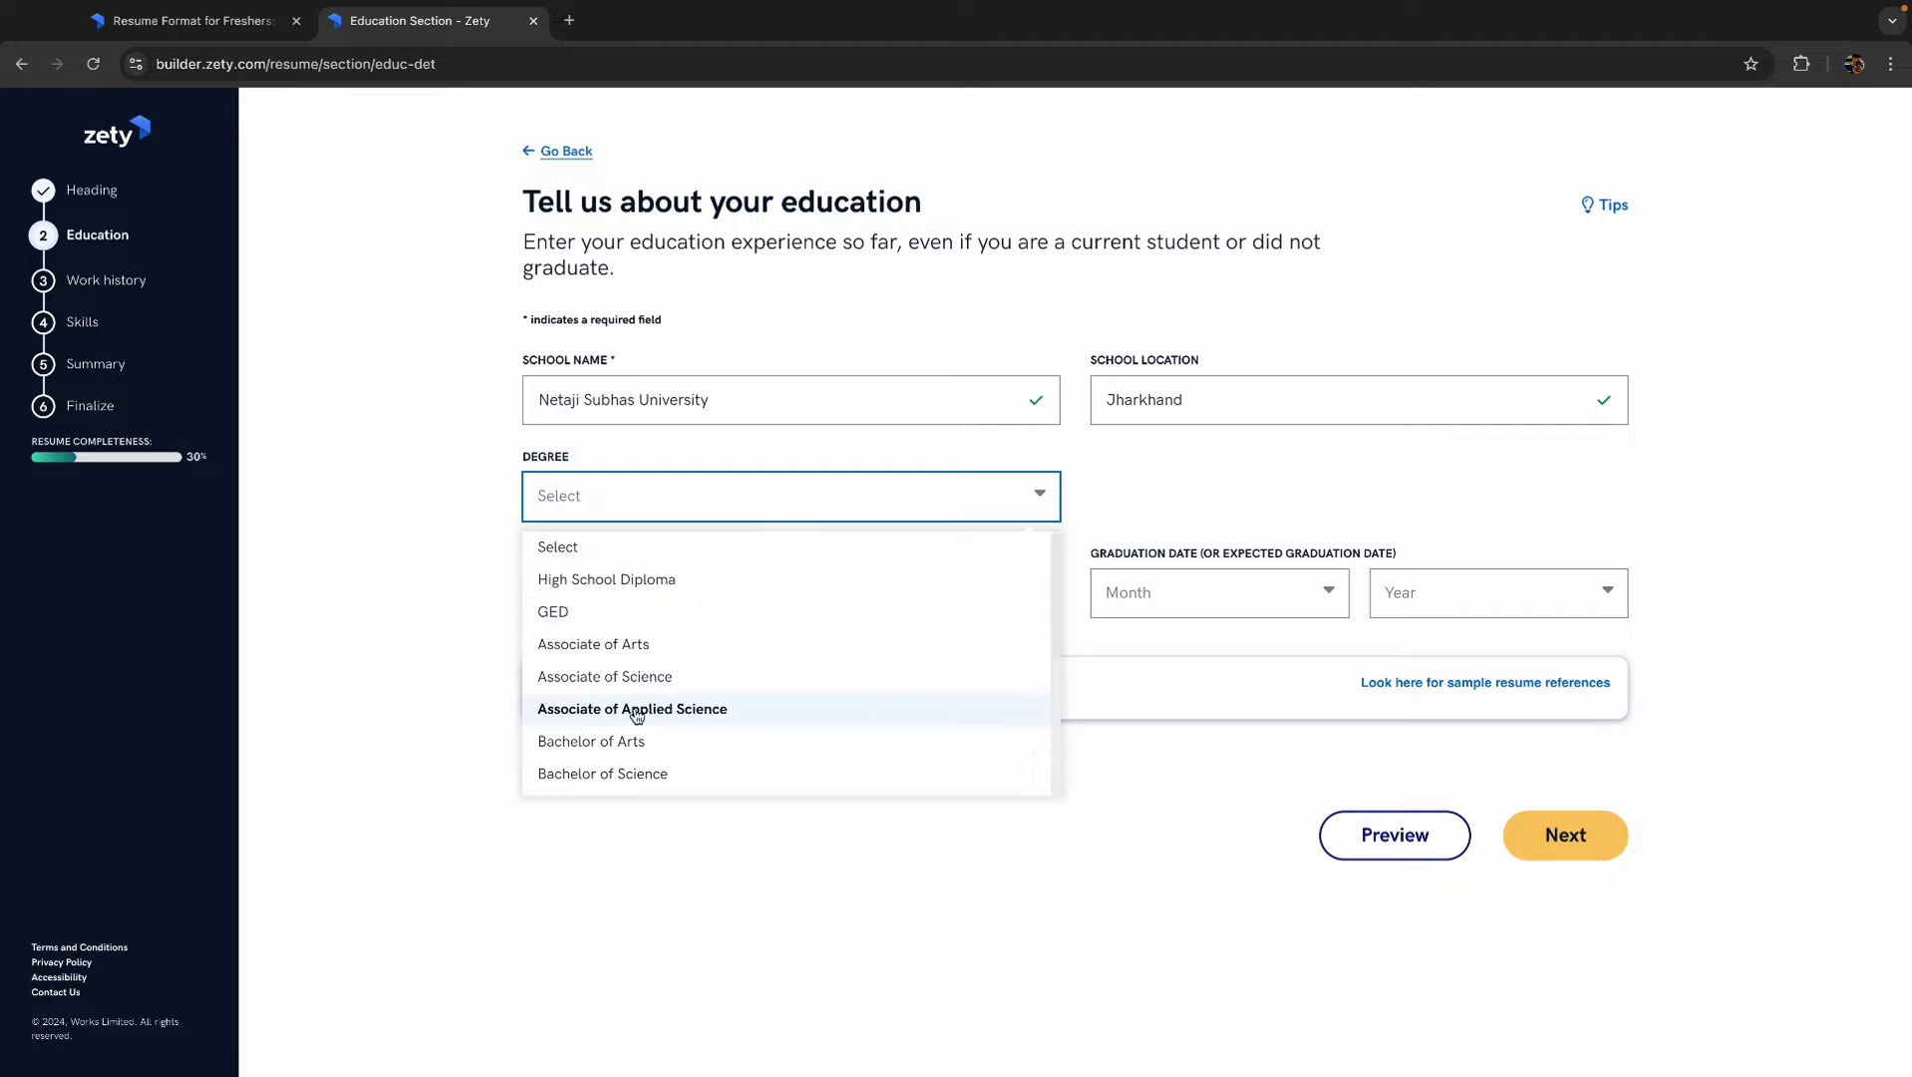
{"action": "scroll", "coordinate": [636, 716], "scroll_direction": "down", "scroll_amount": 3}
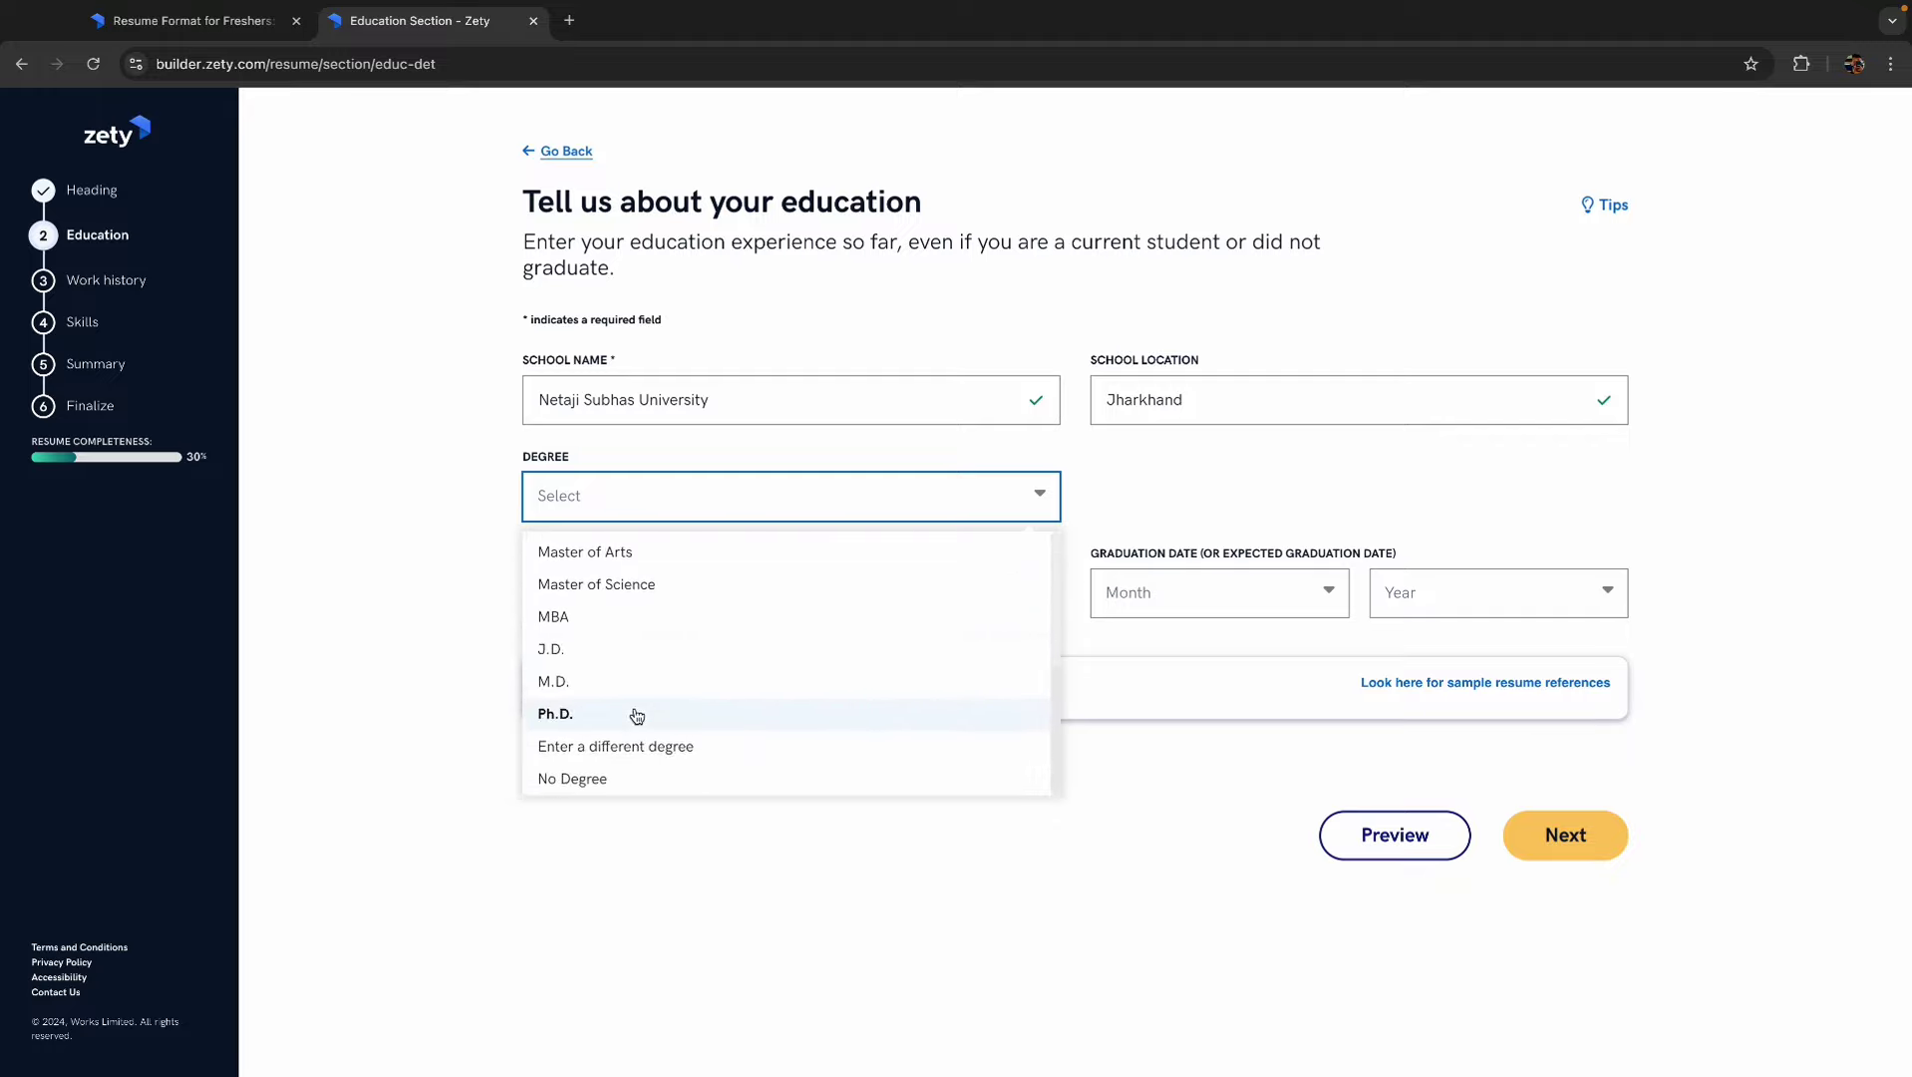
{"action": "left_click", "coordinate": [628, 746]}
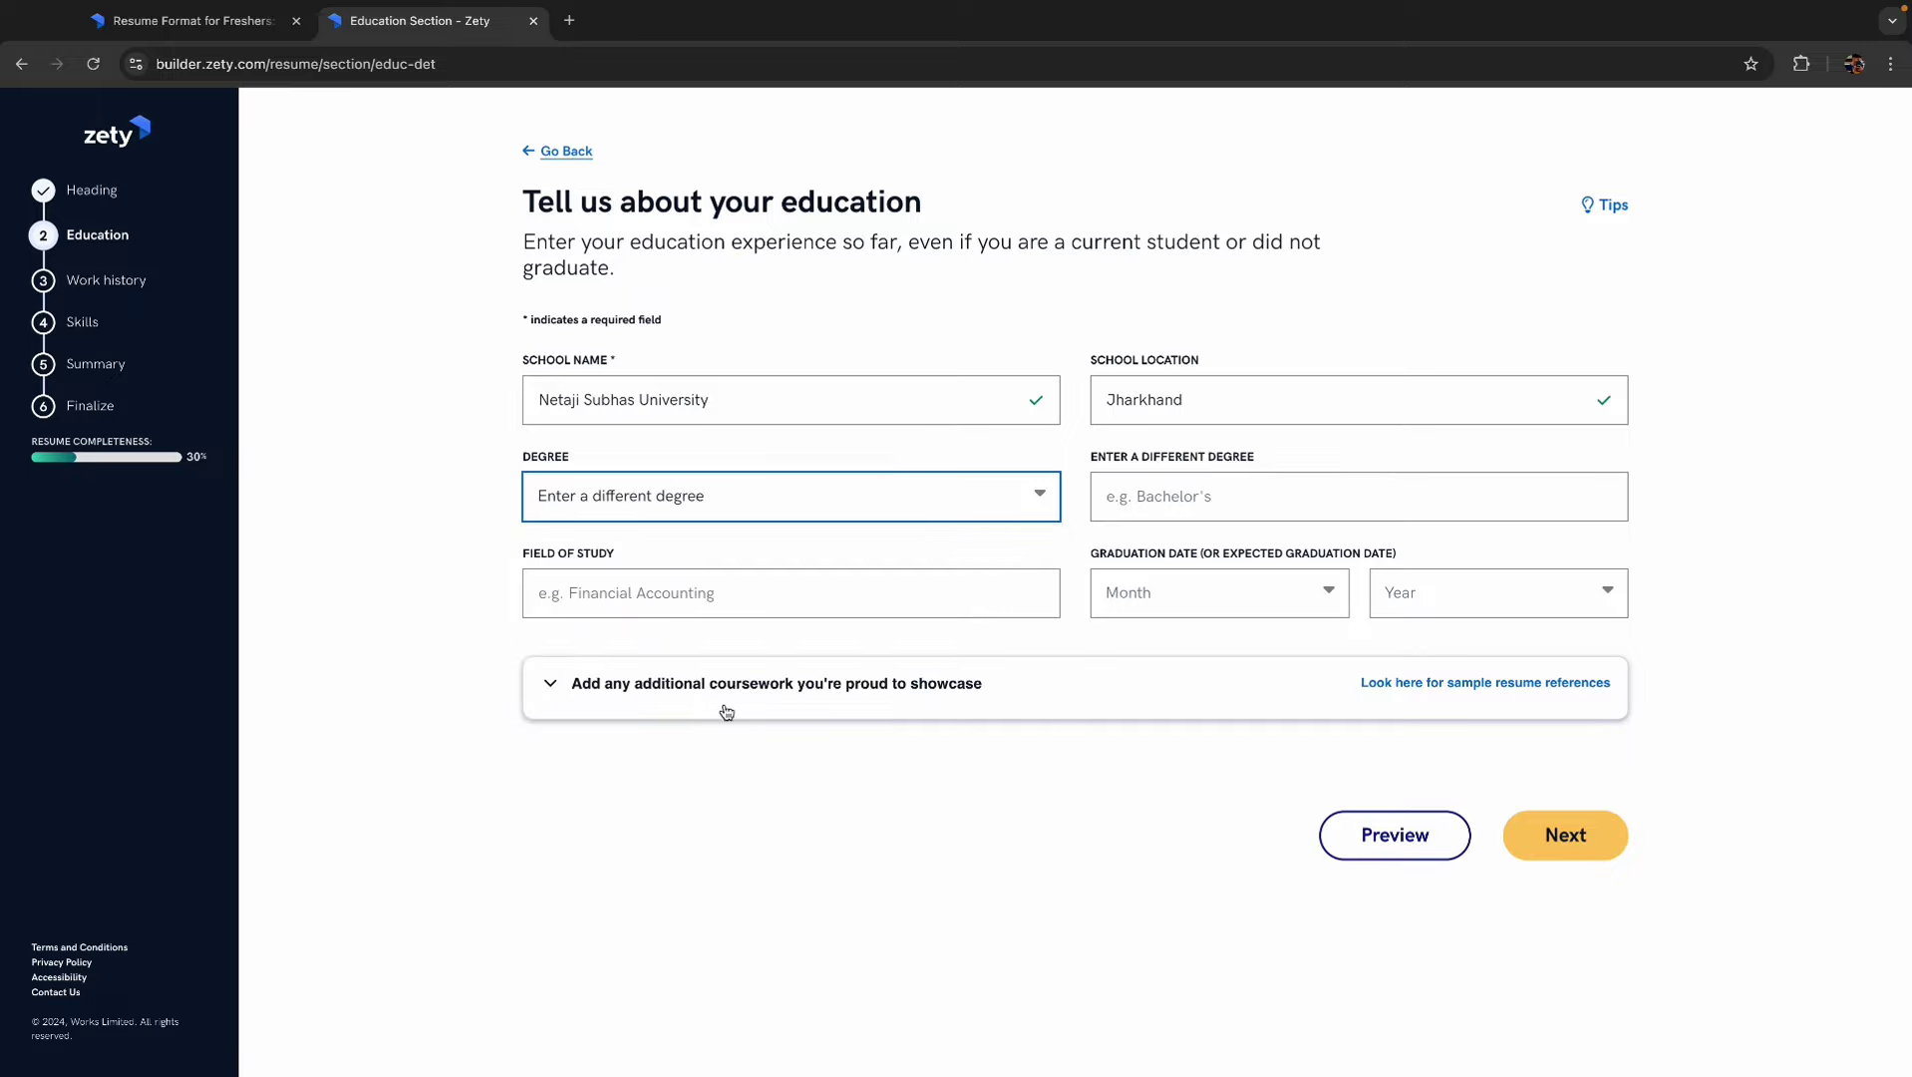
{"action": "left_click", "coordinate": [1193, 494]}
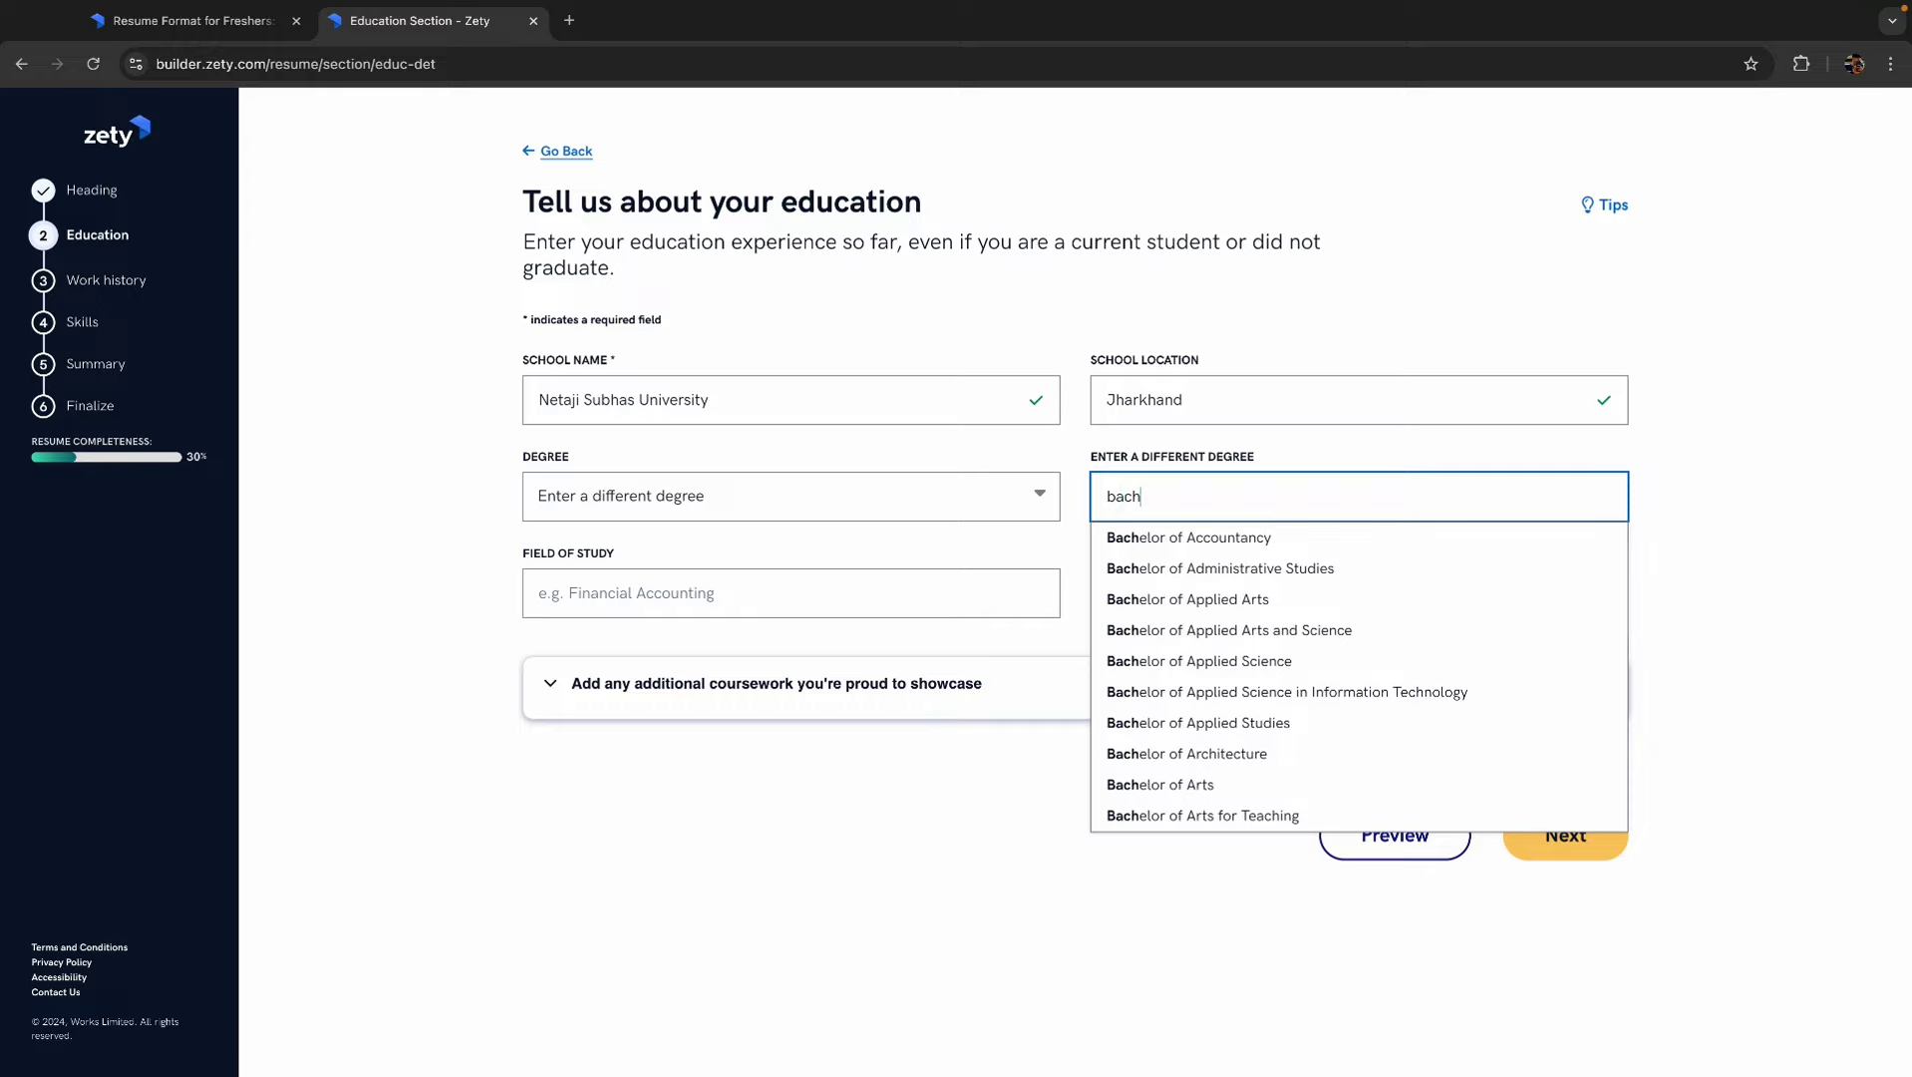
{"action": "key", "text": "BackSpace"}
{"action": "key", "text": "BackSpace"}
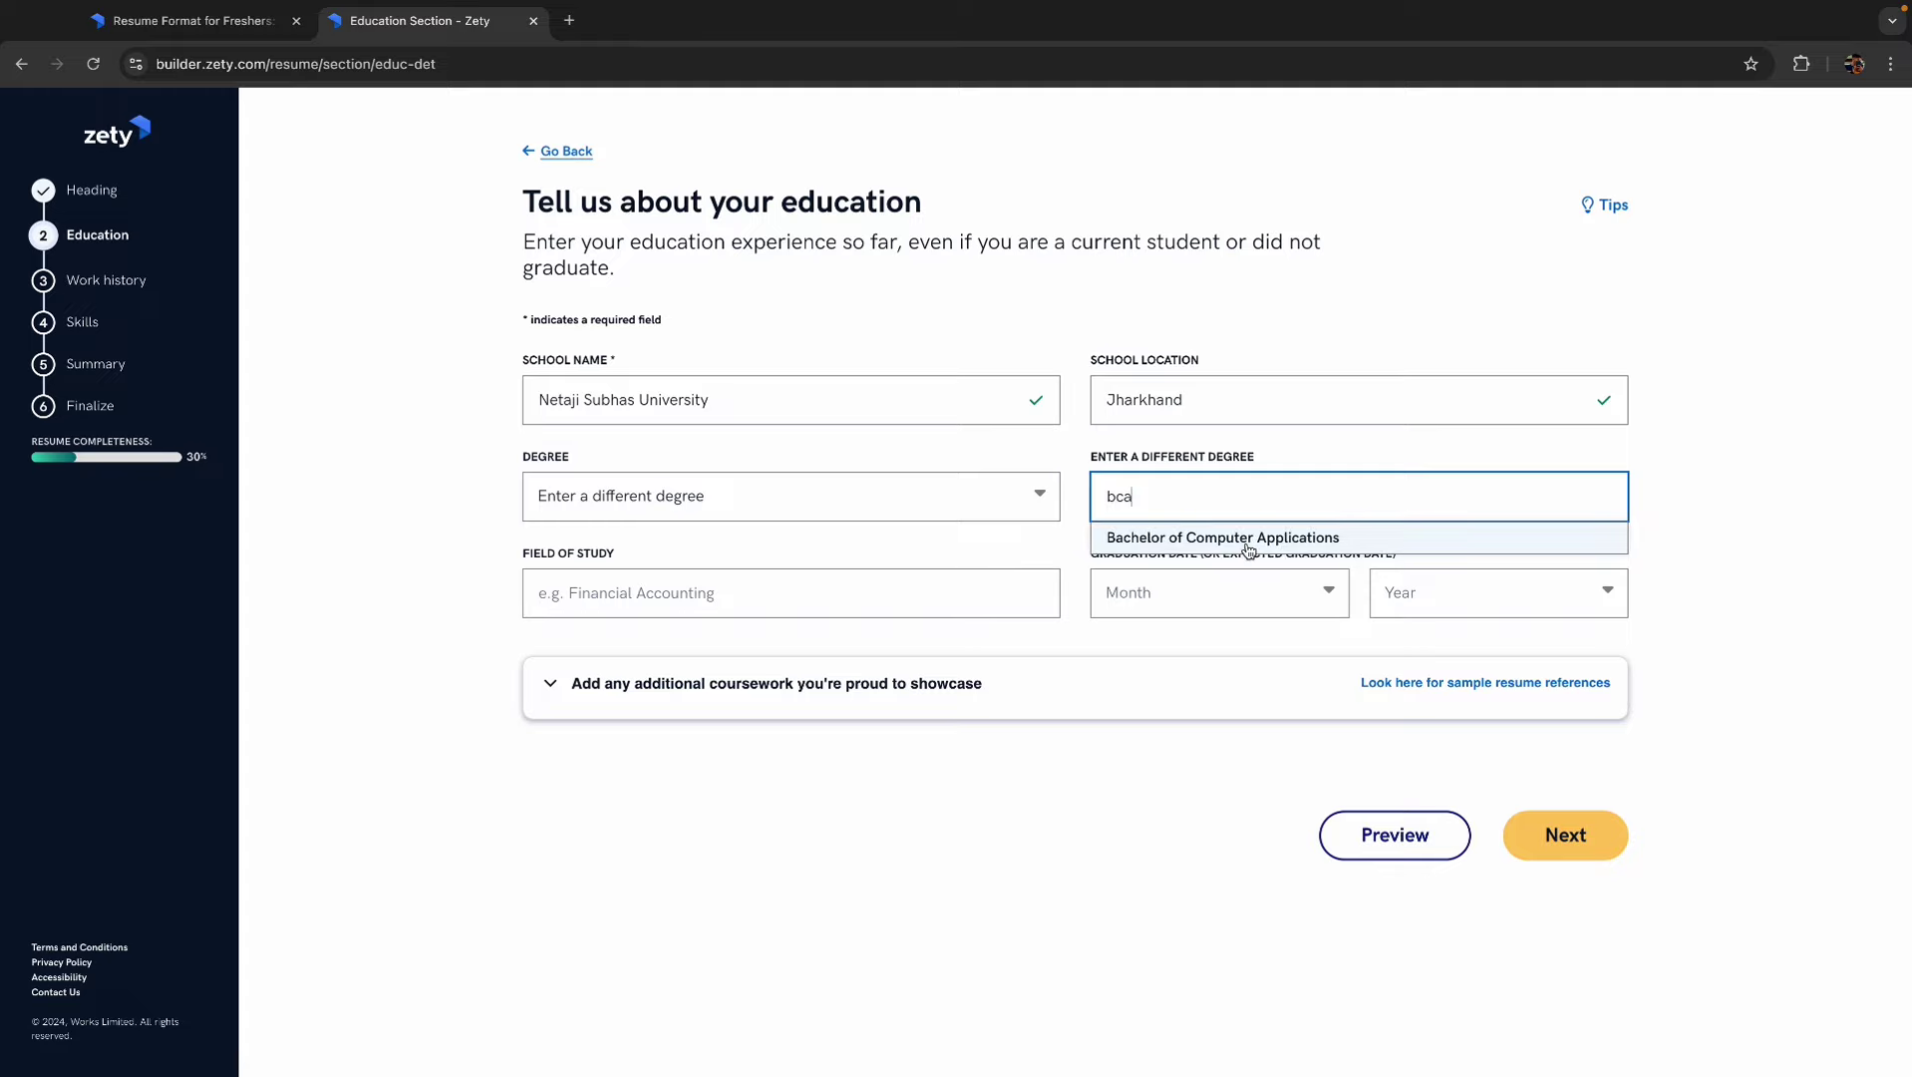
{"action": "left_click", "coordinate": [1245, 541]}
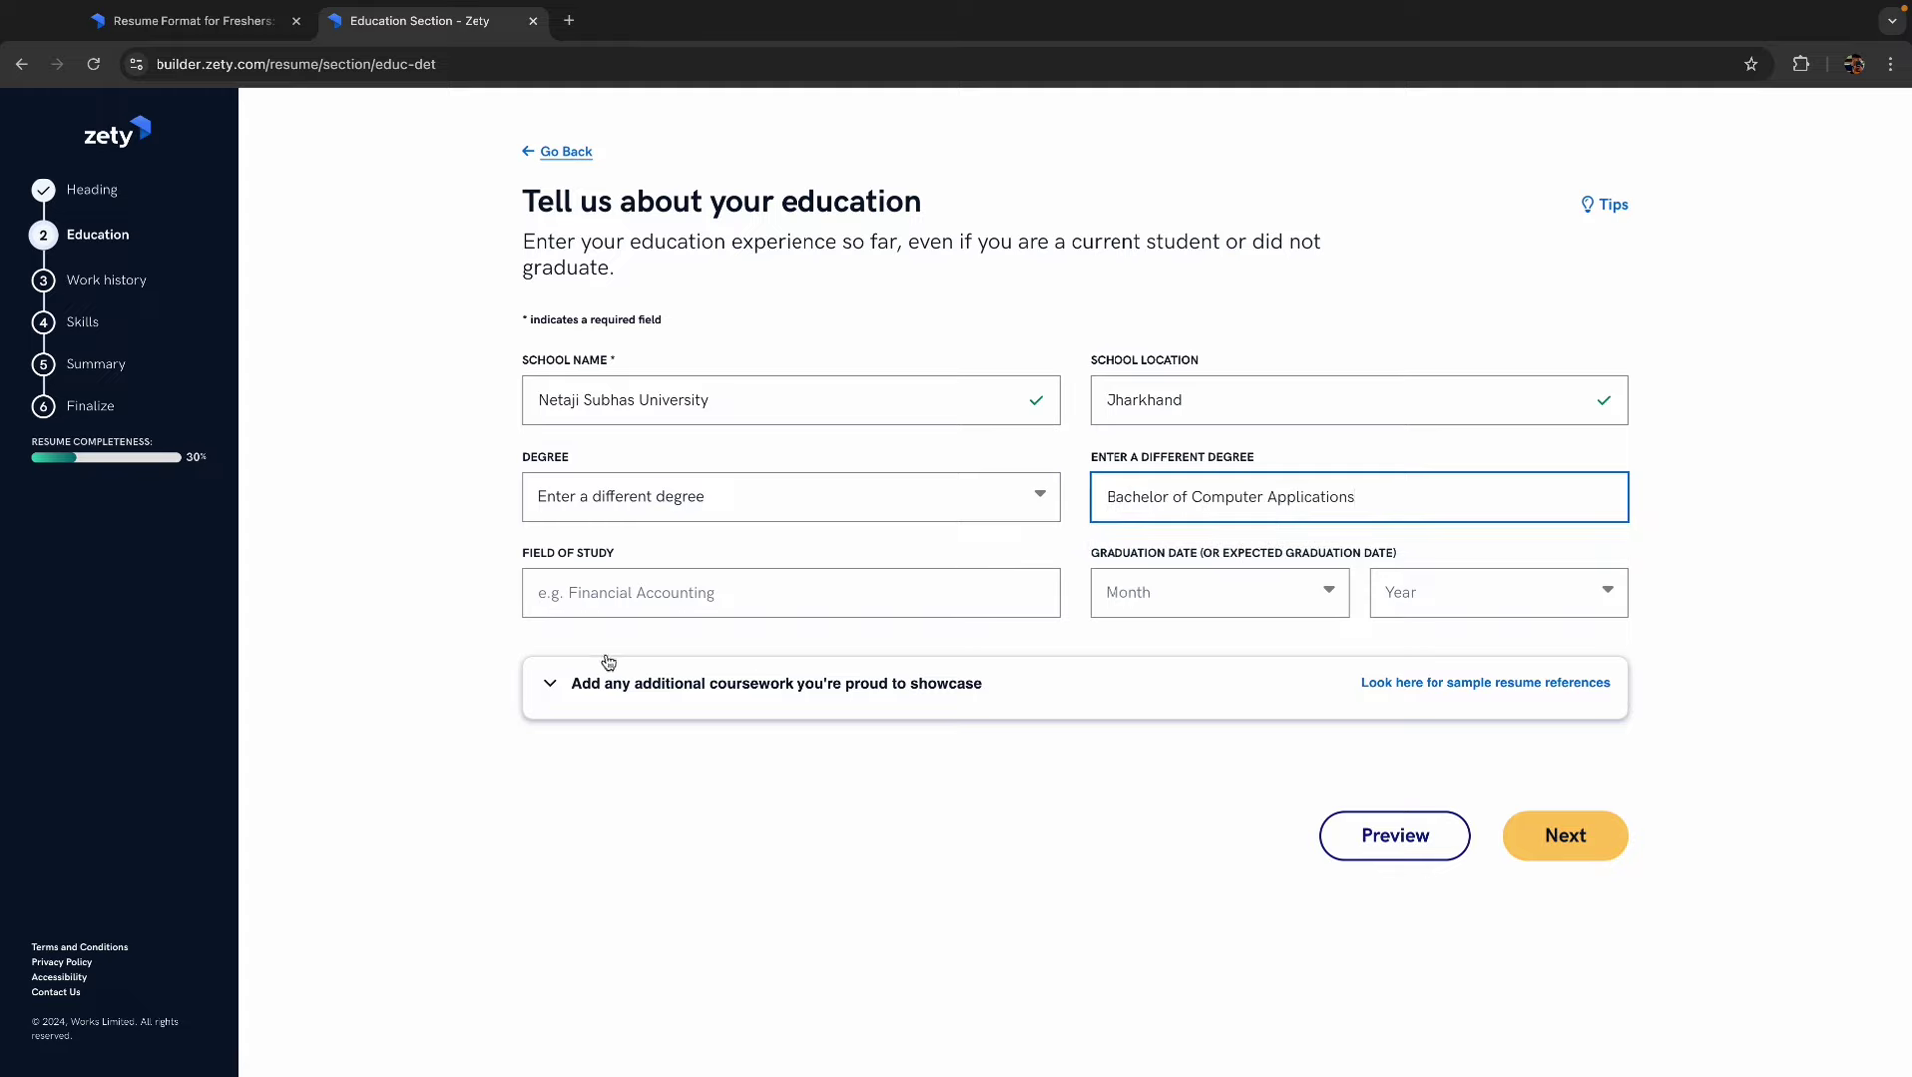
- Set field of study 'Computer Application', graduation May 2025, and save the education entry
{"action": "left_click", "coordinate": [620, 594]}
{"action": "type", "text": "C"}
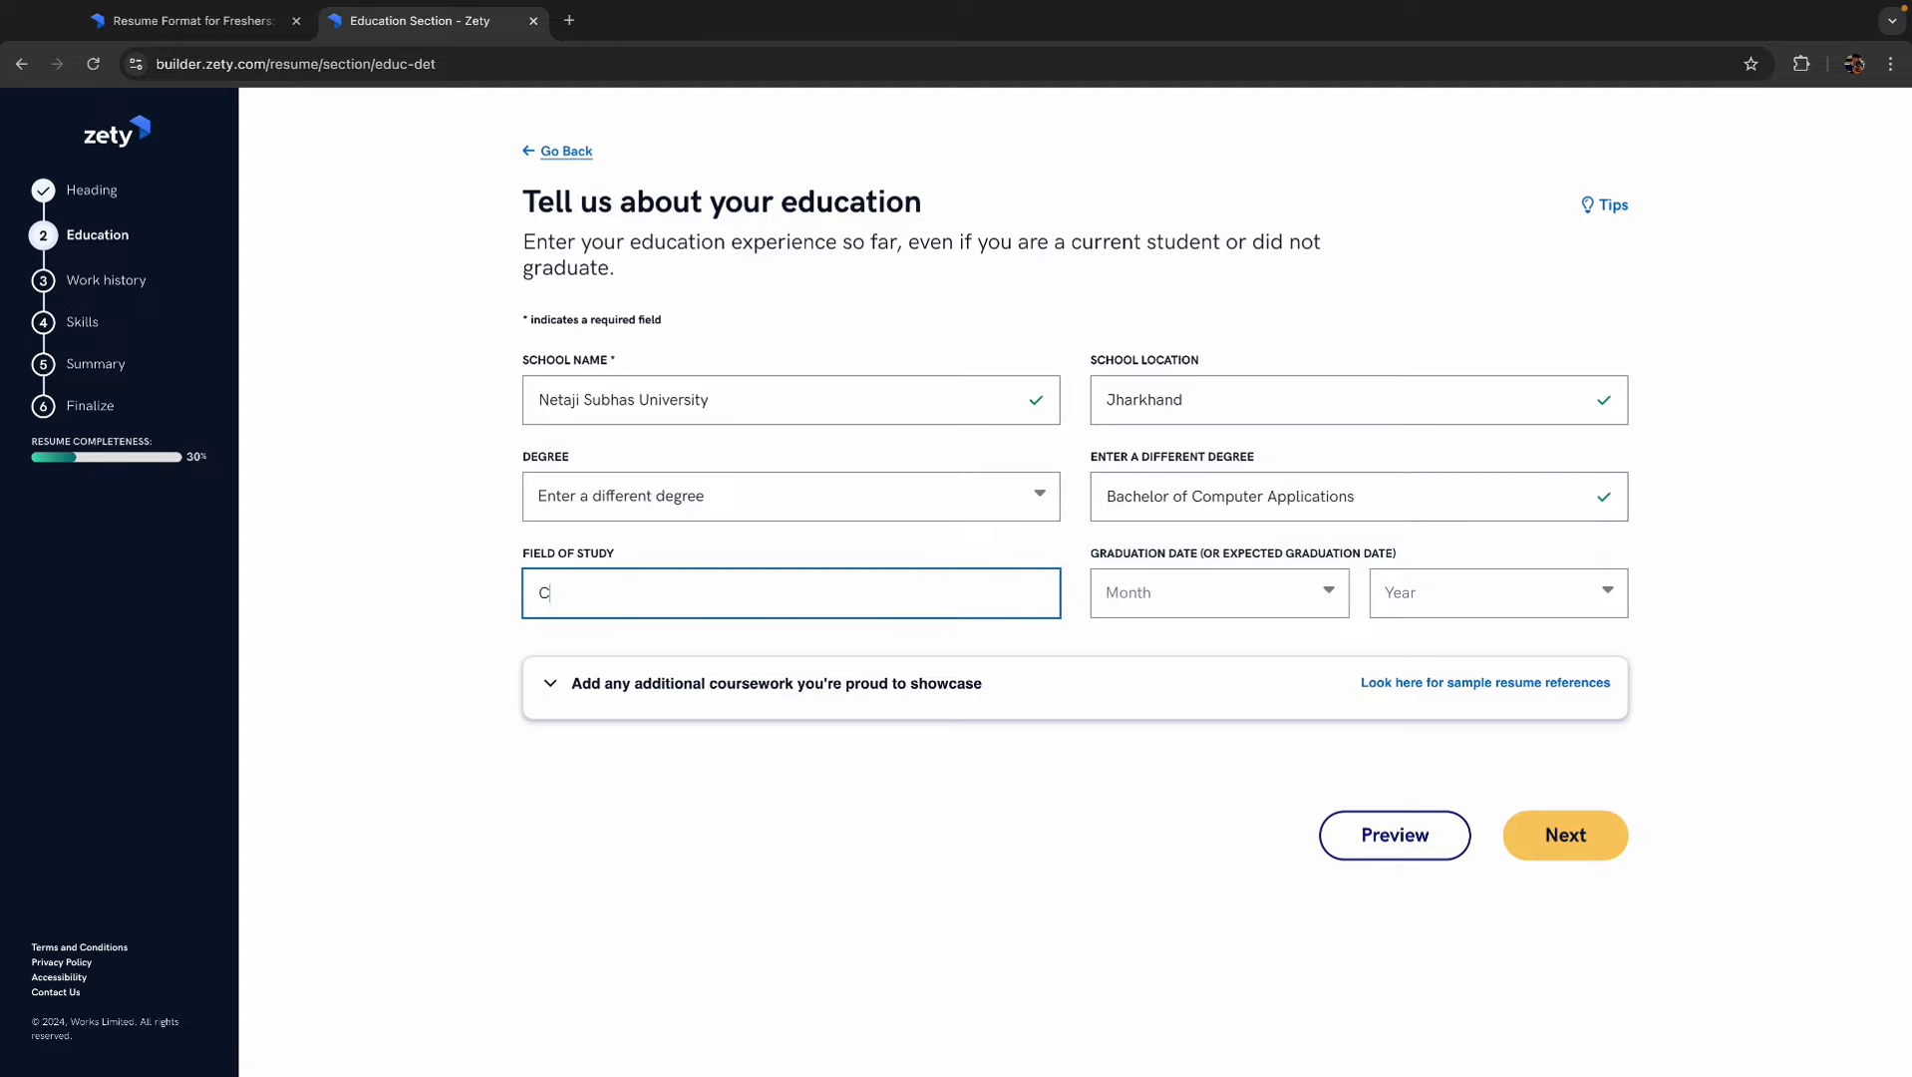
{"action": "type", "text": "omputer Application"}
{"action": "left_click", "coordinate": [1301, 603]}
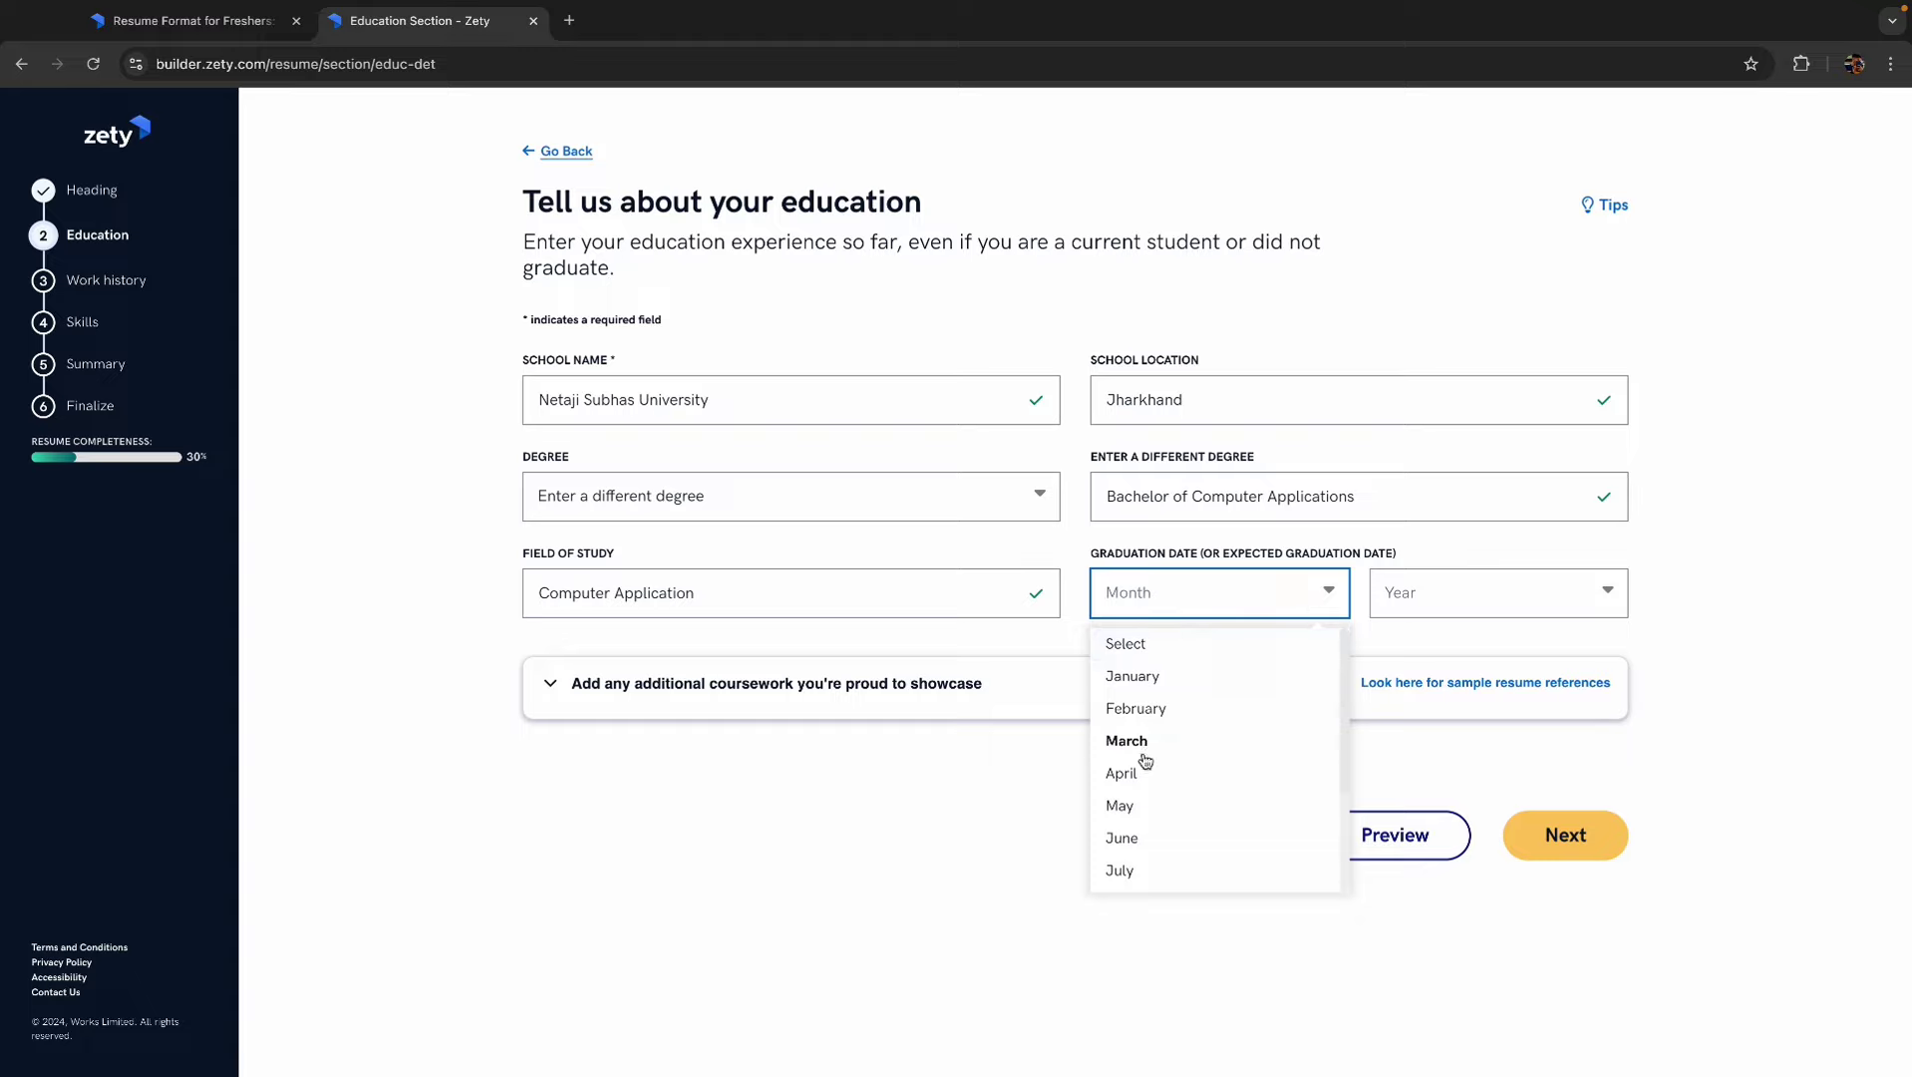
{"action": "left_click", "coordinate": [1125, 806]}
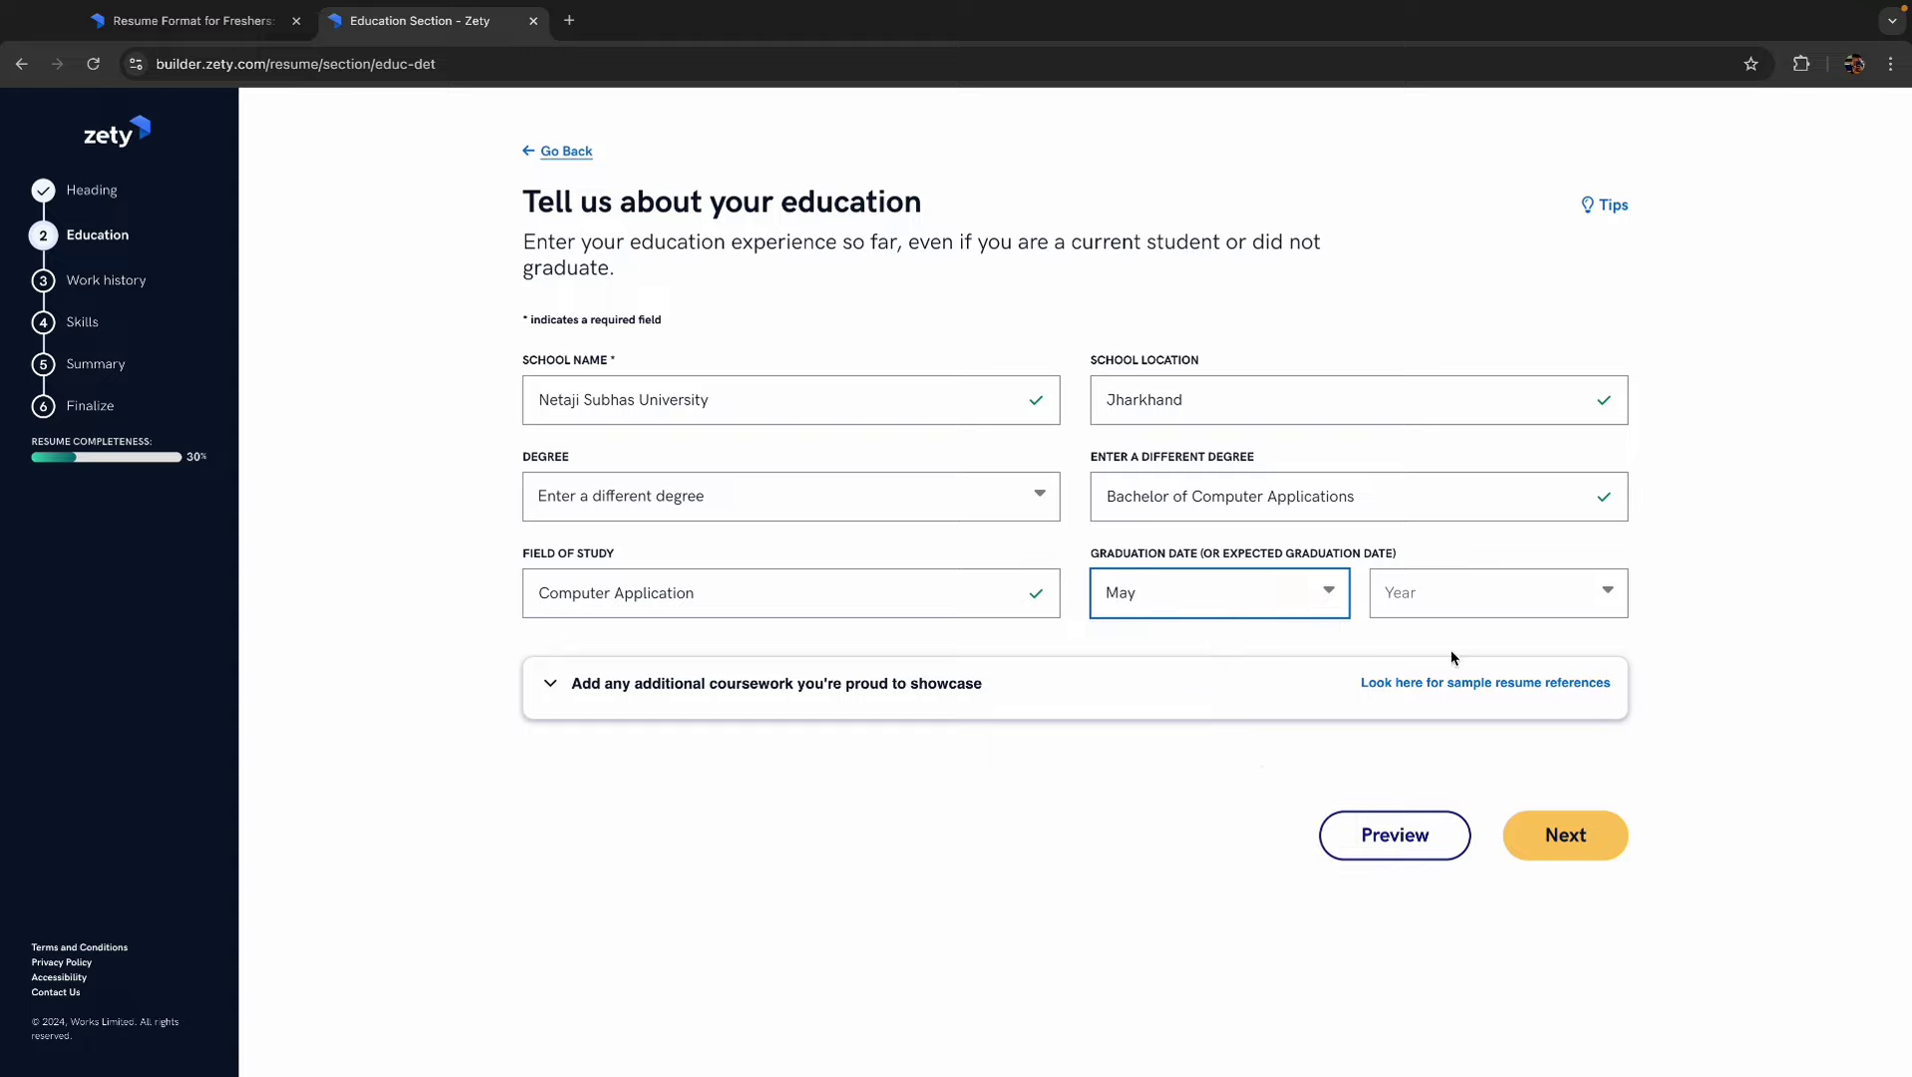
{"action": "left_click", "coordinate": [1514, 605]}
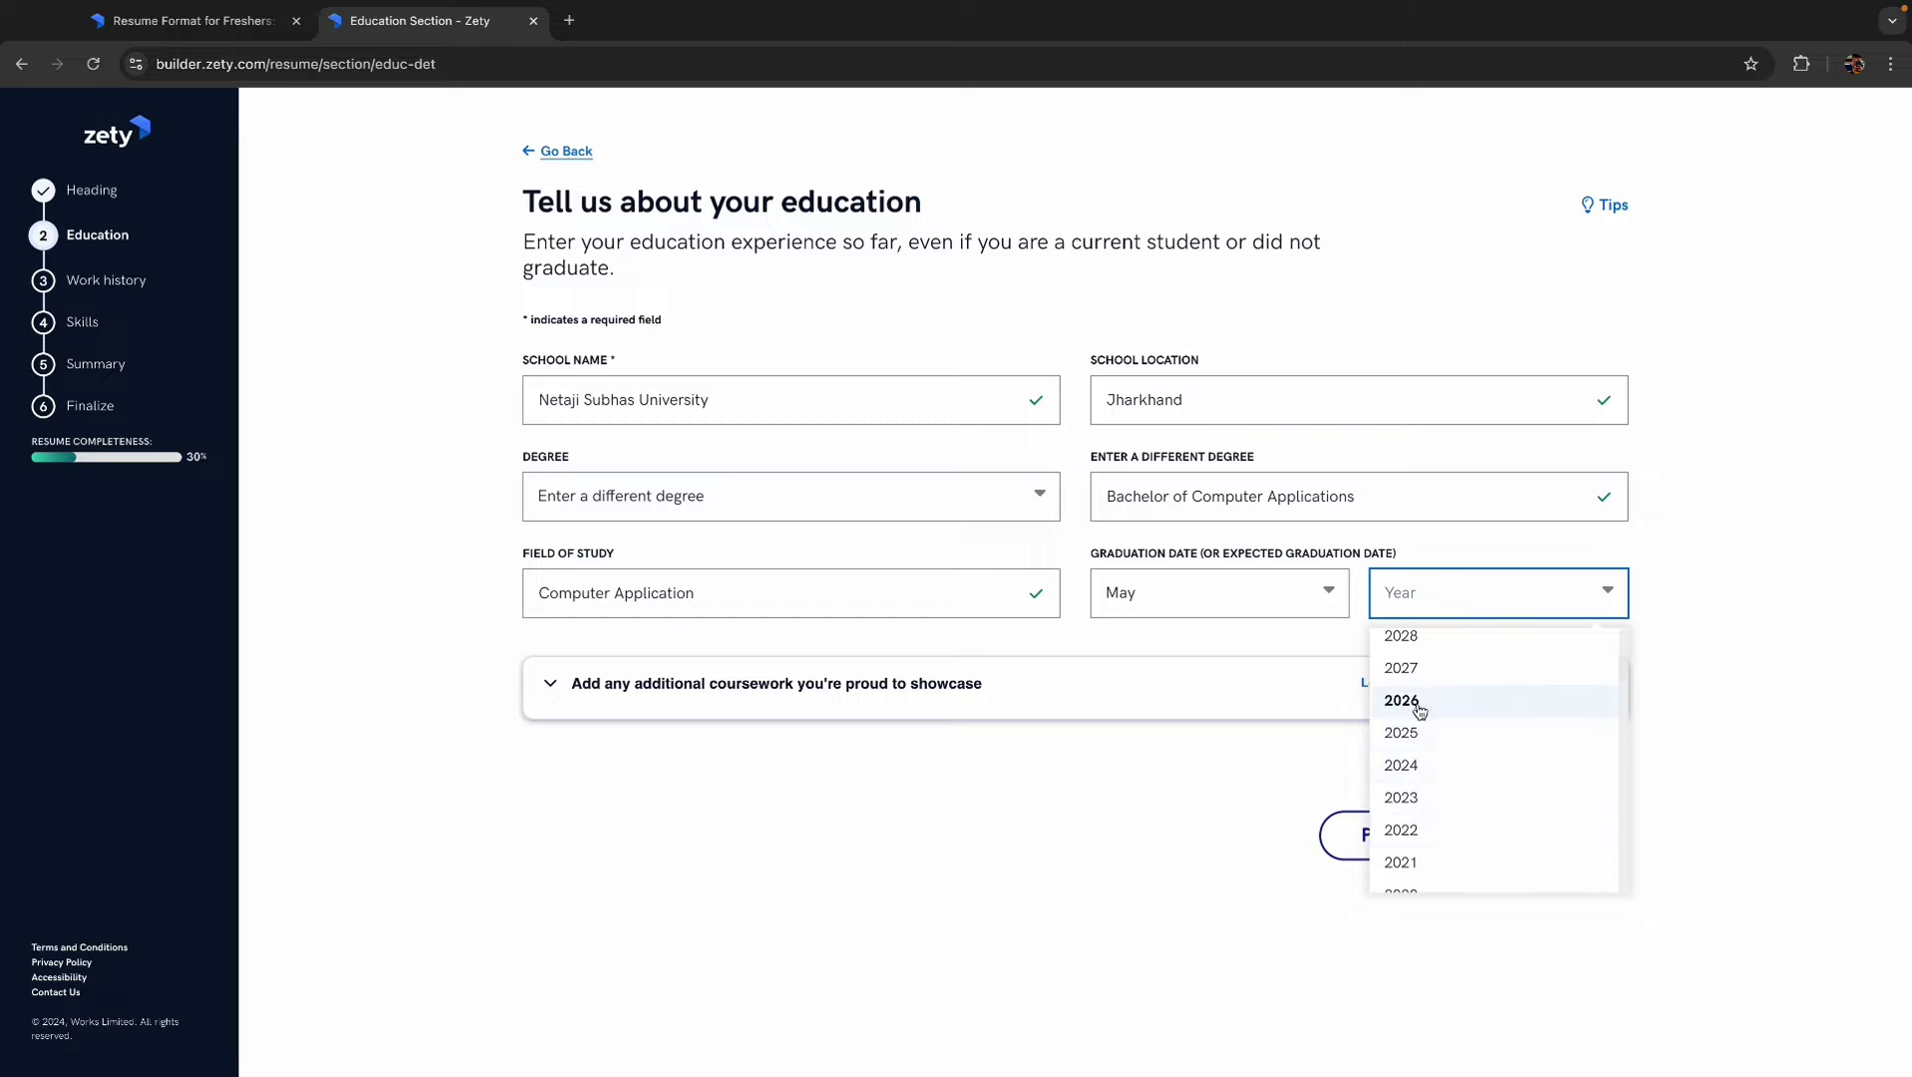
{"action": "left_click", "coordinate": [1410, 735]}
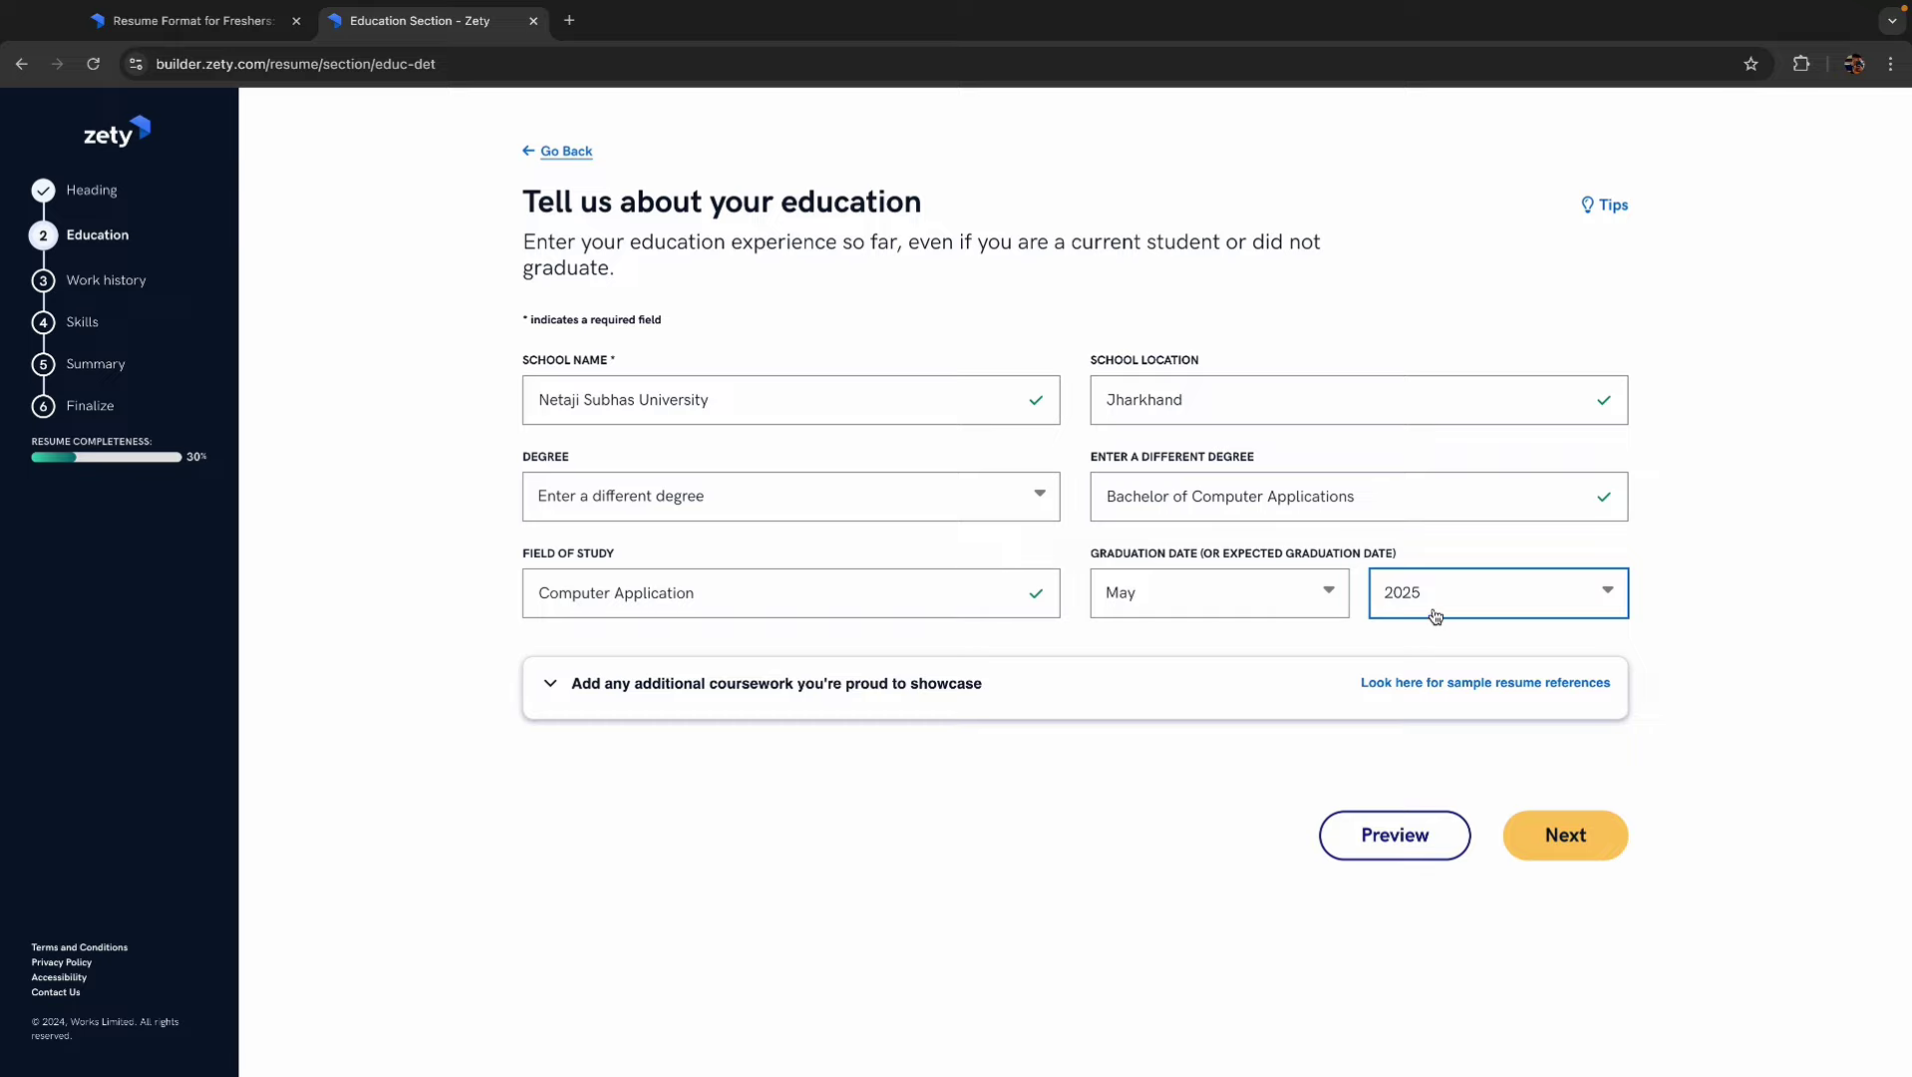
{"action": "left_click", "coordinate": [1565, 841]}
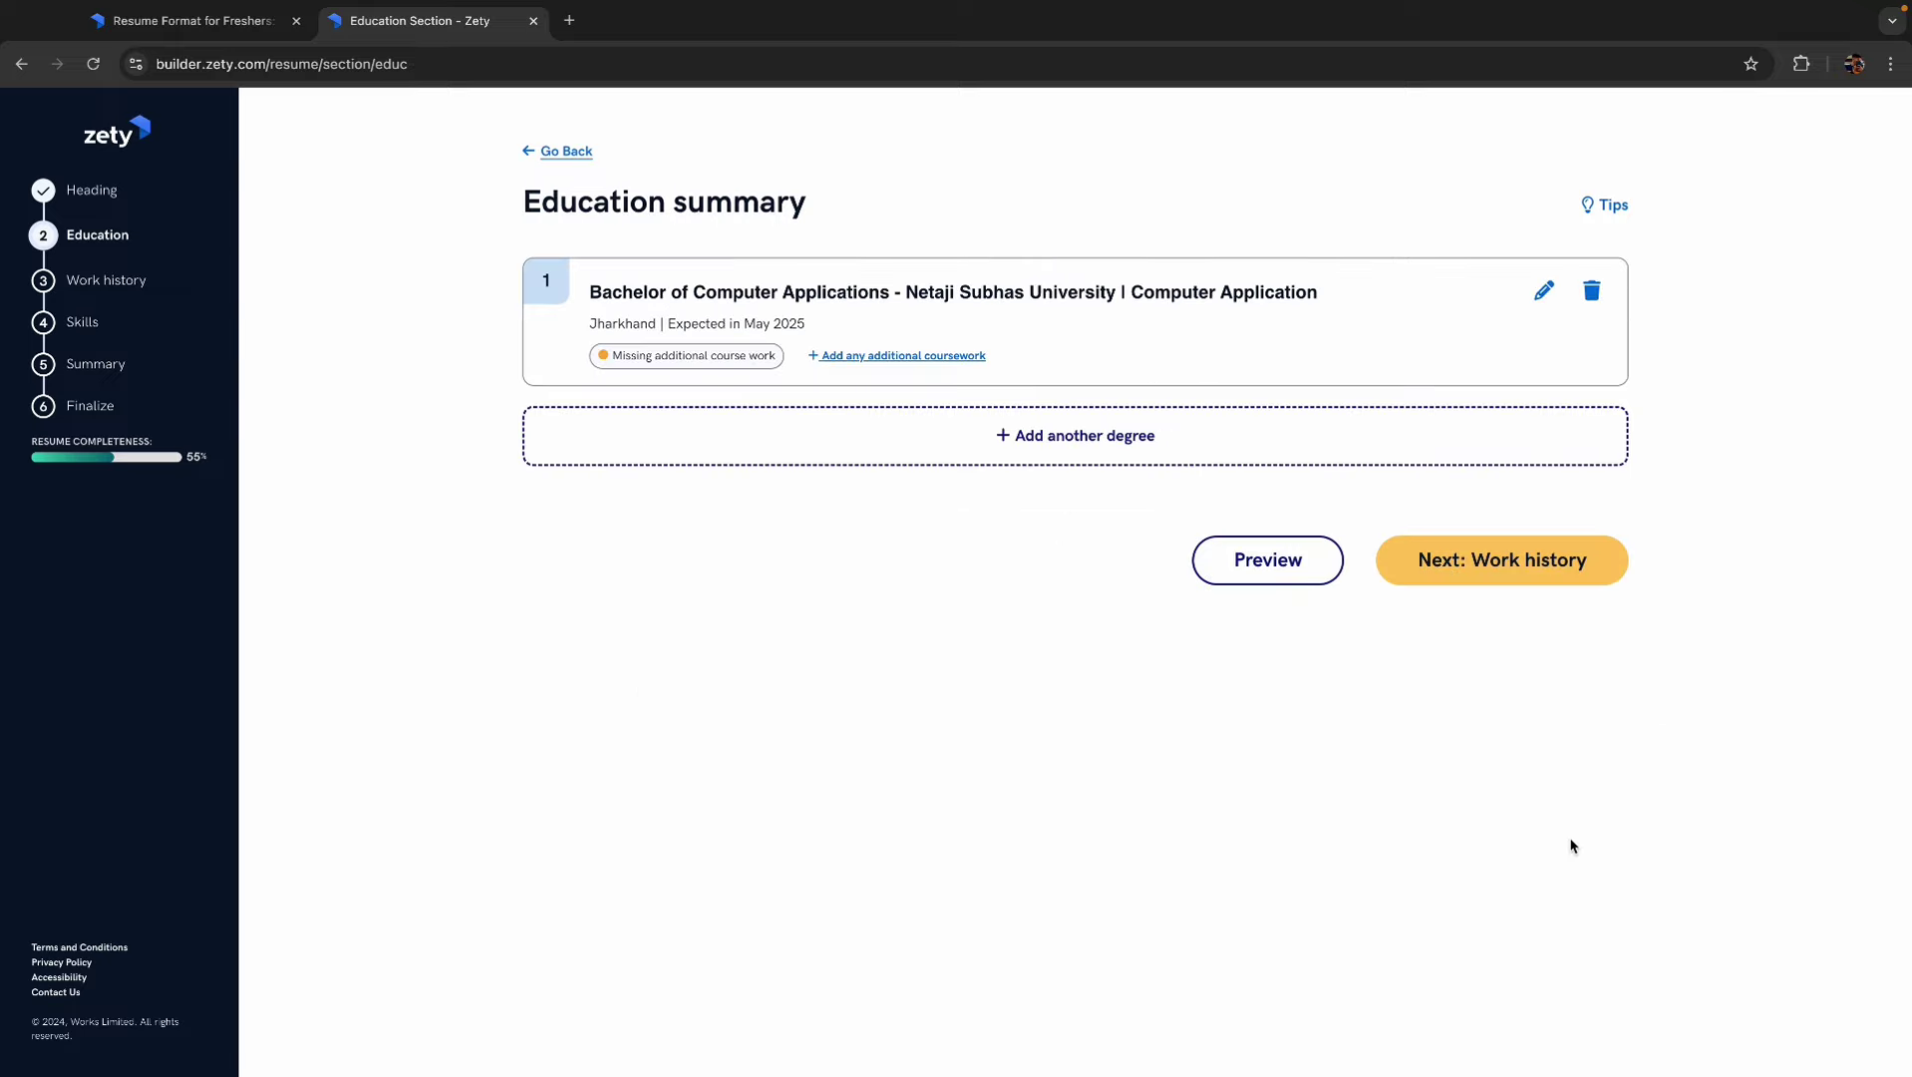
- Choose Job Seeking as the resume's purpose and proceed past the Work history tips
{"action": "left_click", "coordinate": [1498, 564]}
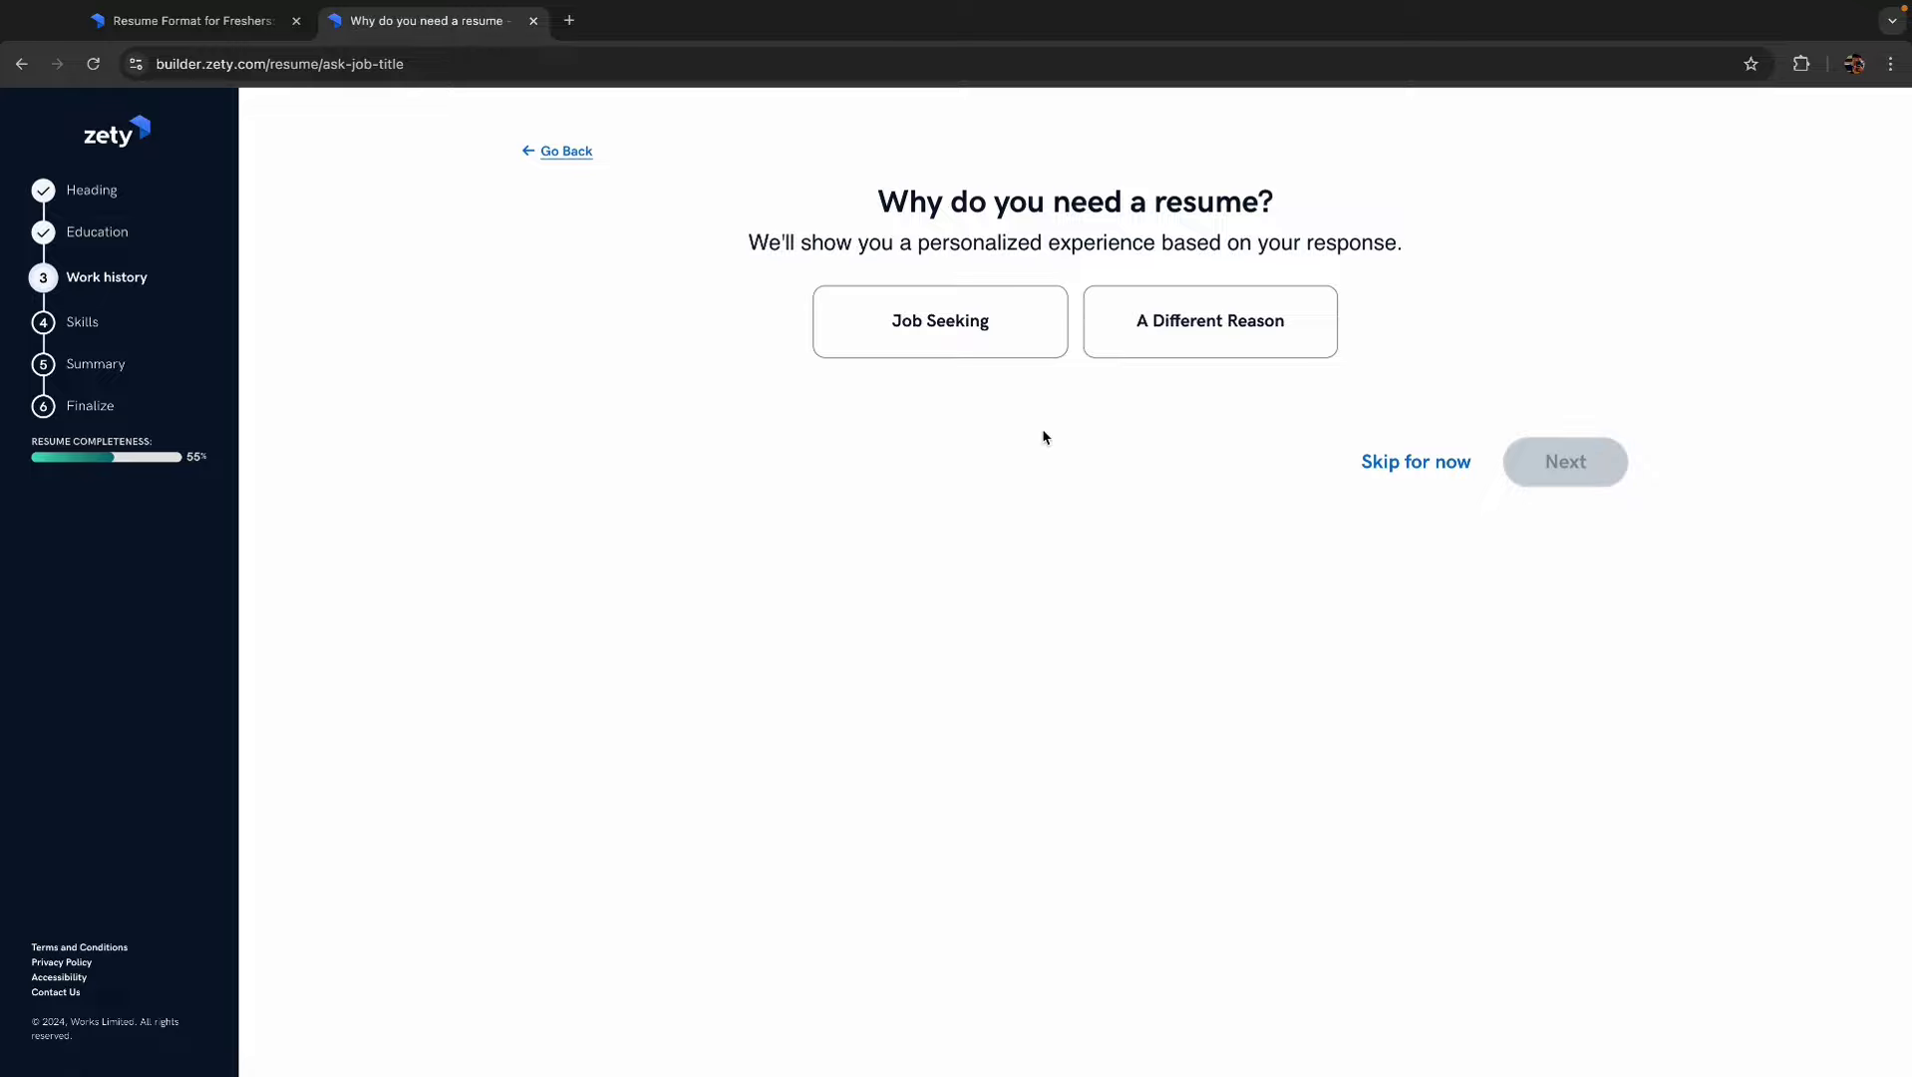
{"action": "left_click", "coordinate": [937, 323]}
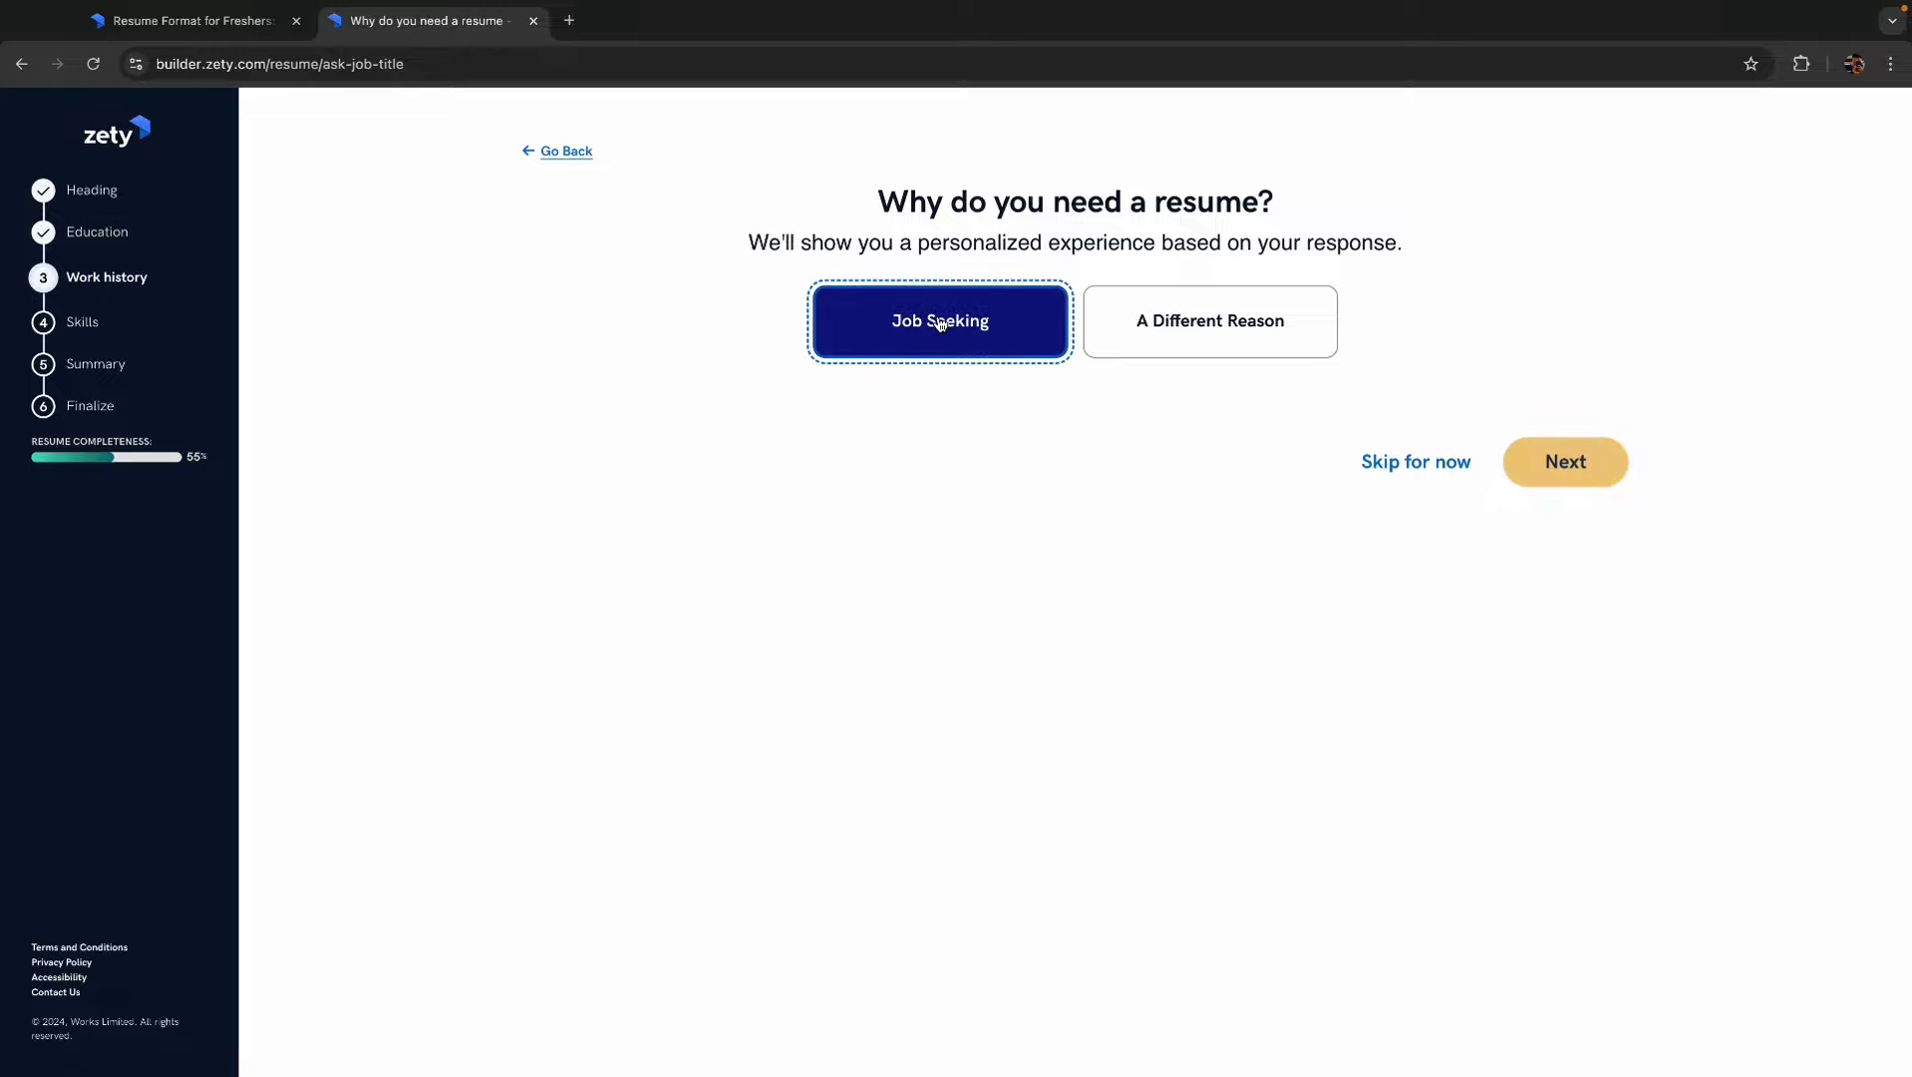
{"action": "left_click", "coordinate": [1605, 480]}
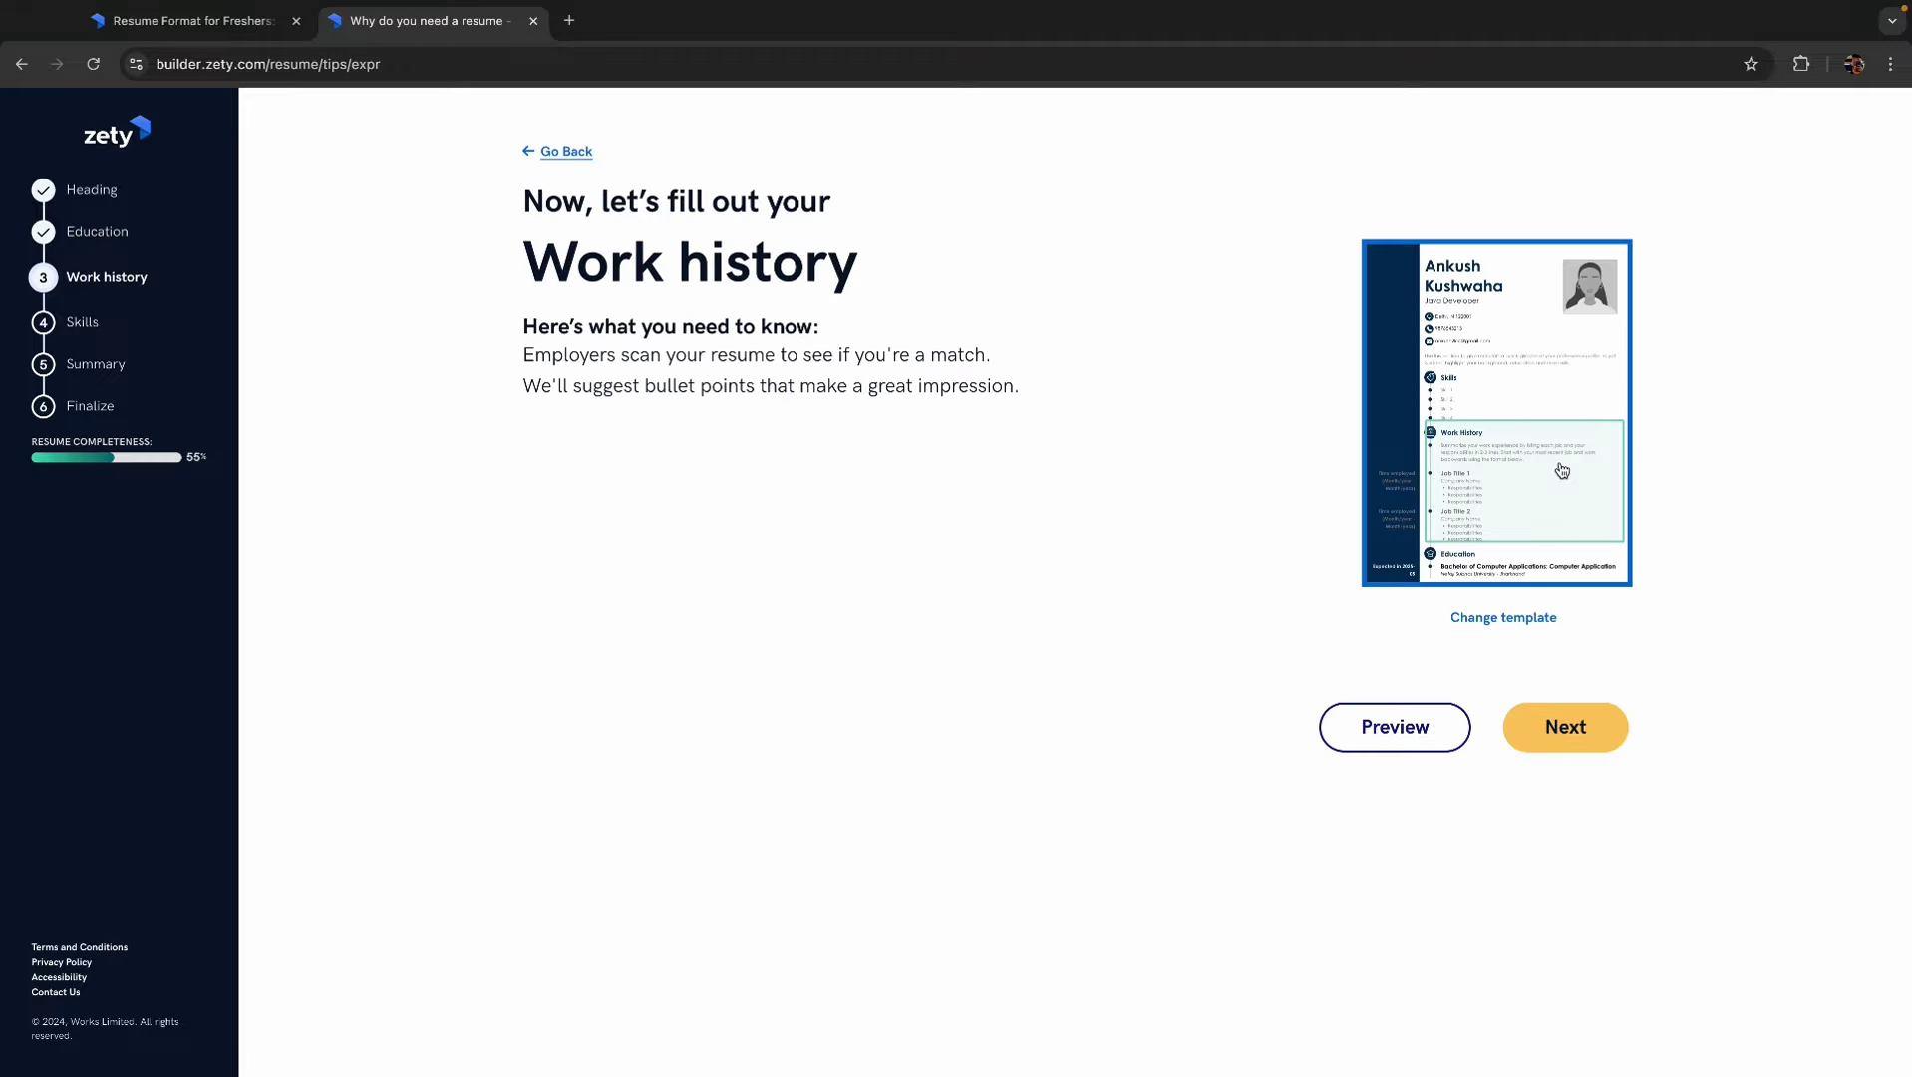
{"action": "left_click", "coordinate": [1563, 737]}
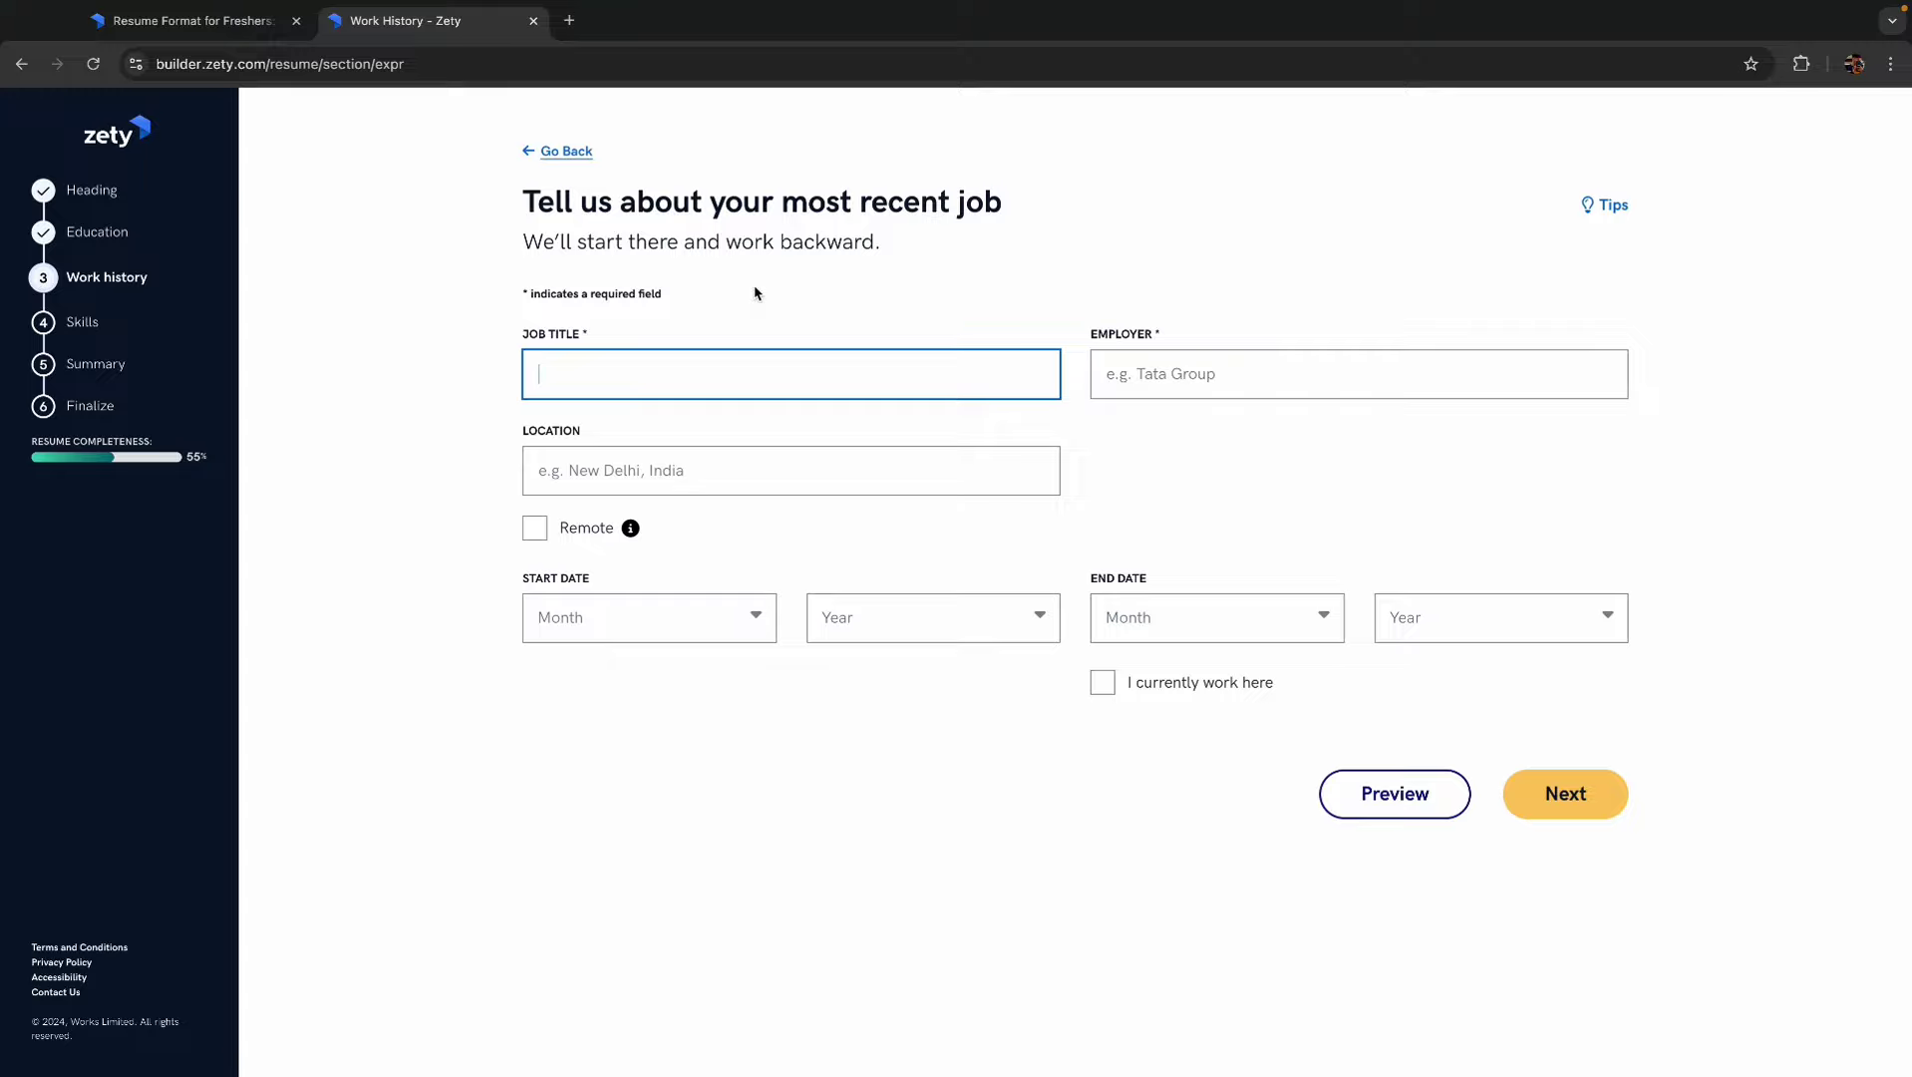
- Set job title Web Developer, location Delhi, and mark the job as Remote
{"action": "type", "text": "Web"}
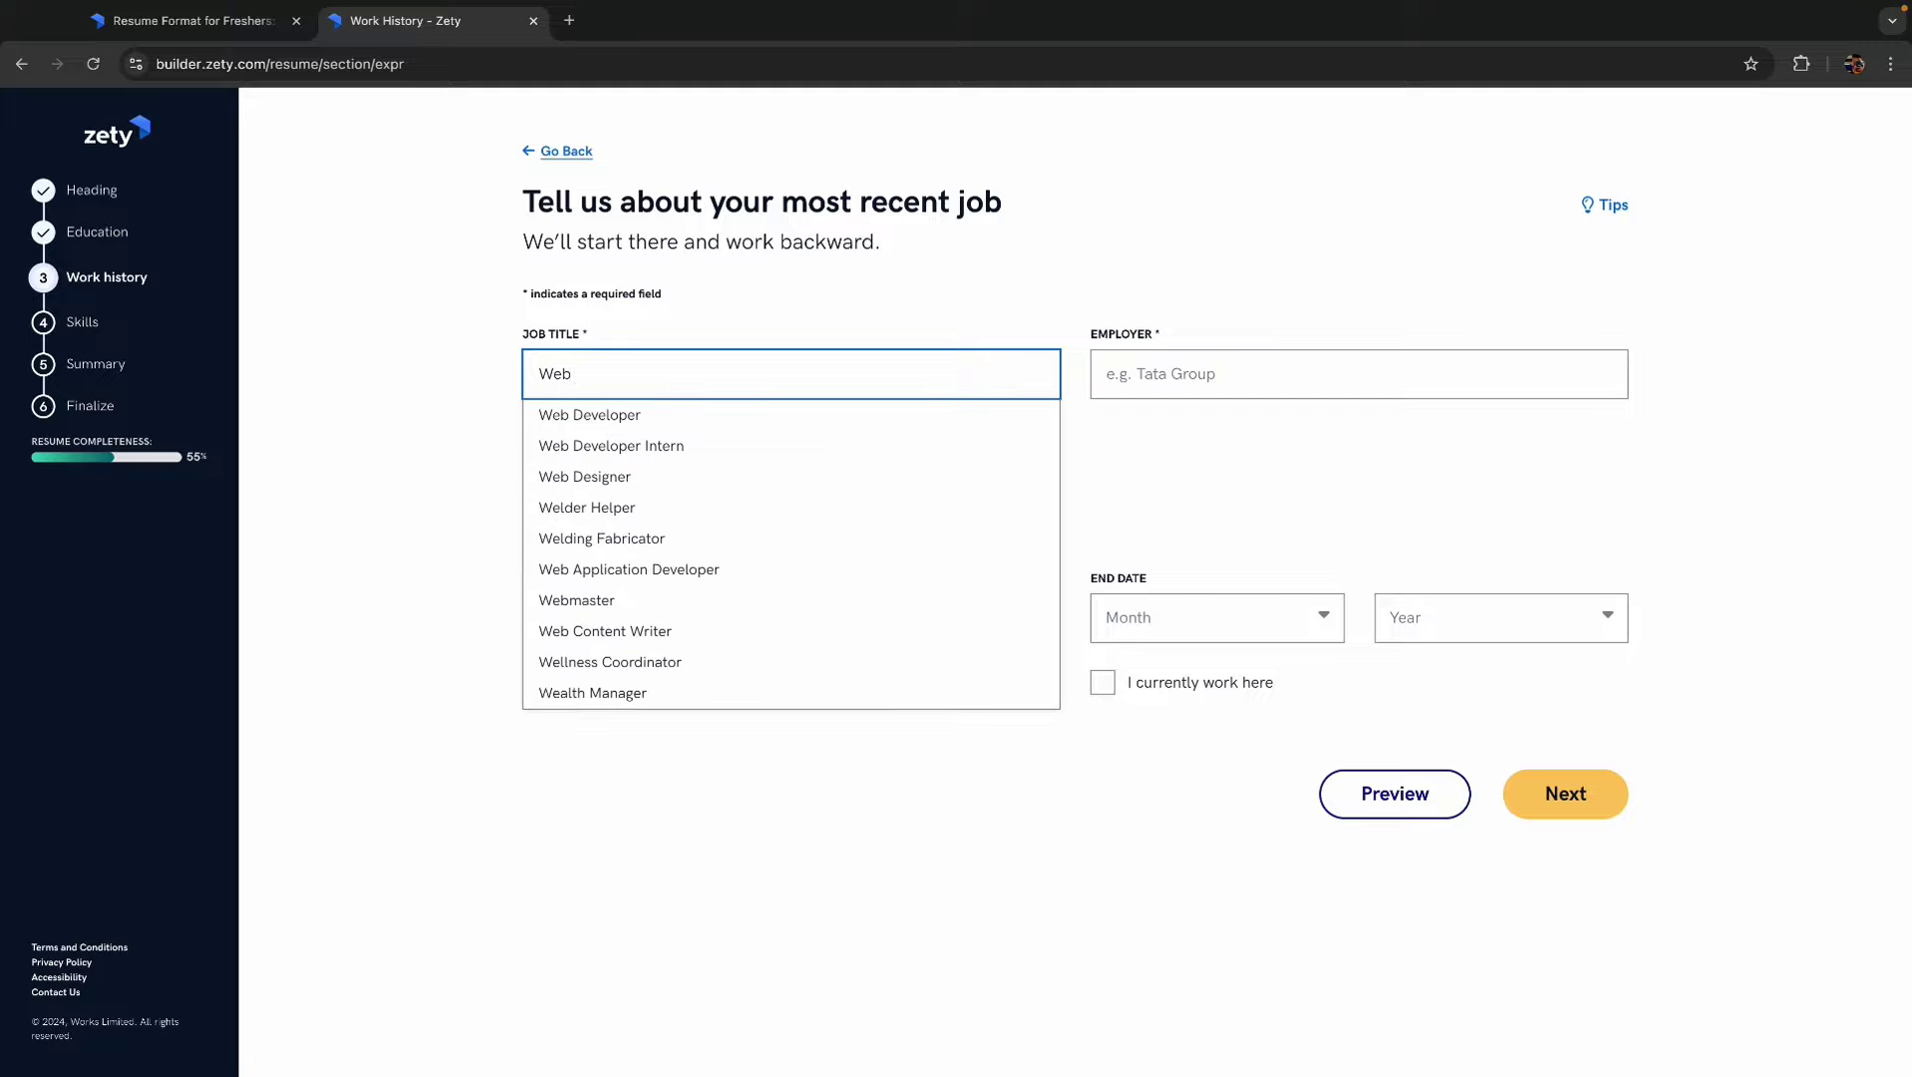
{"action": "left_click", "coordinate": [638, 416]}
{"action": "left_click", "coordinate": [1203, 385]}
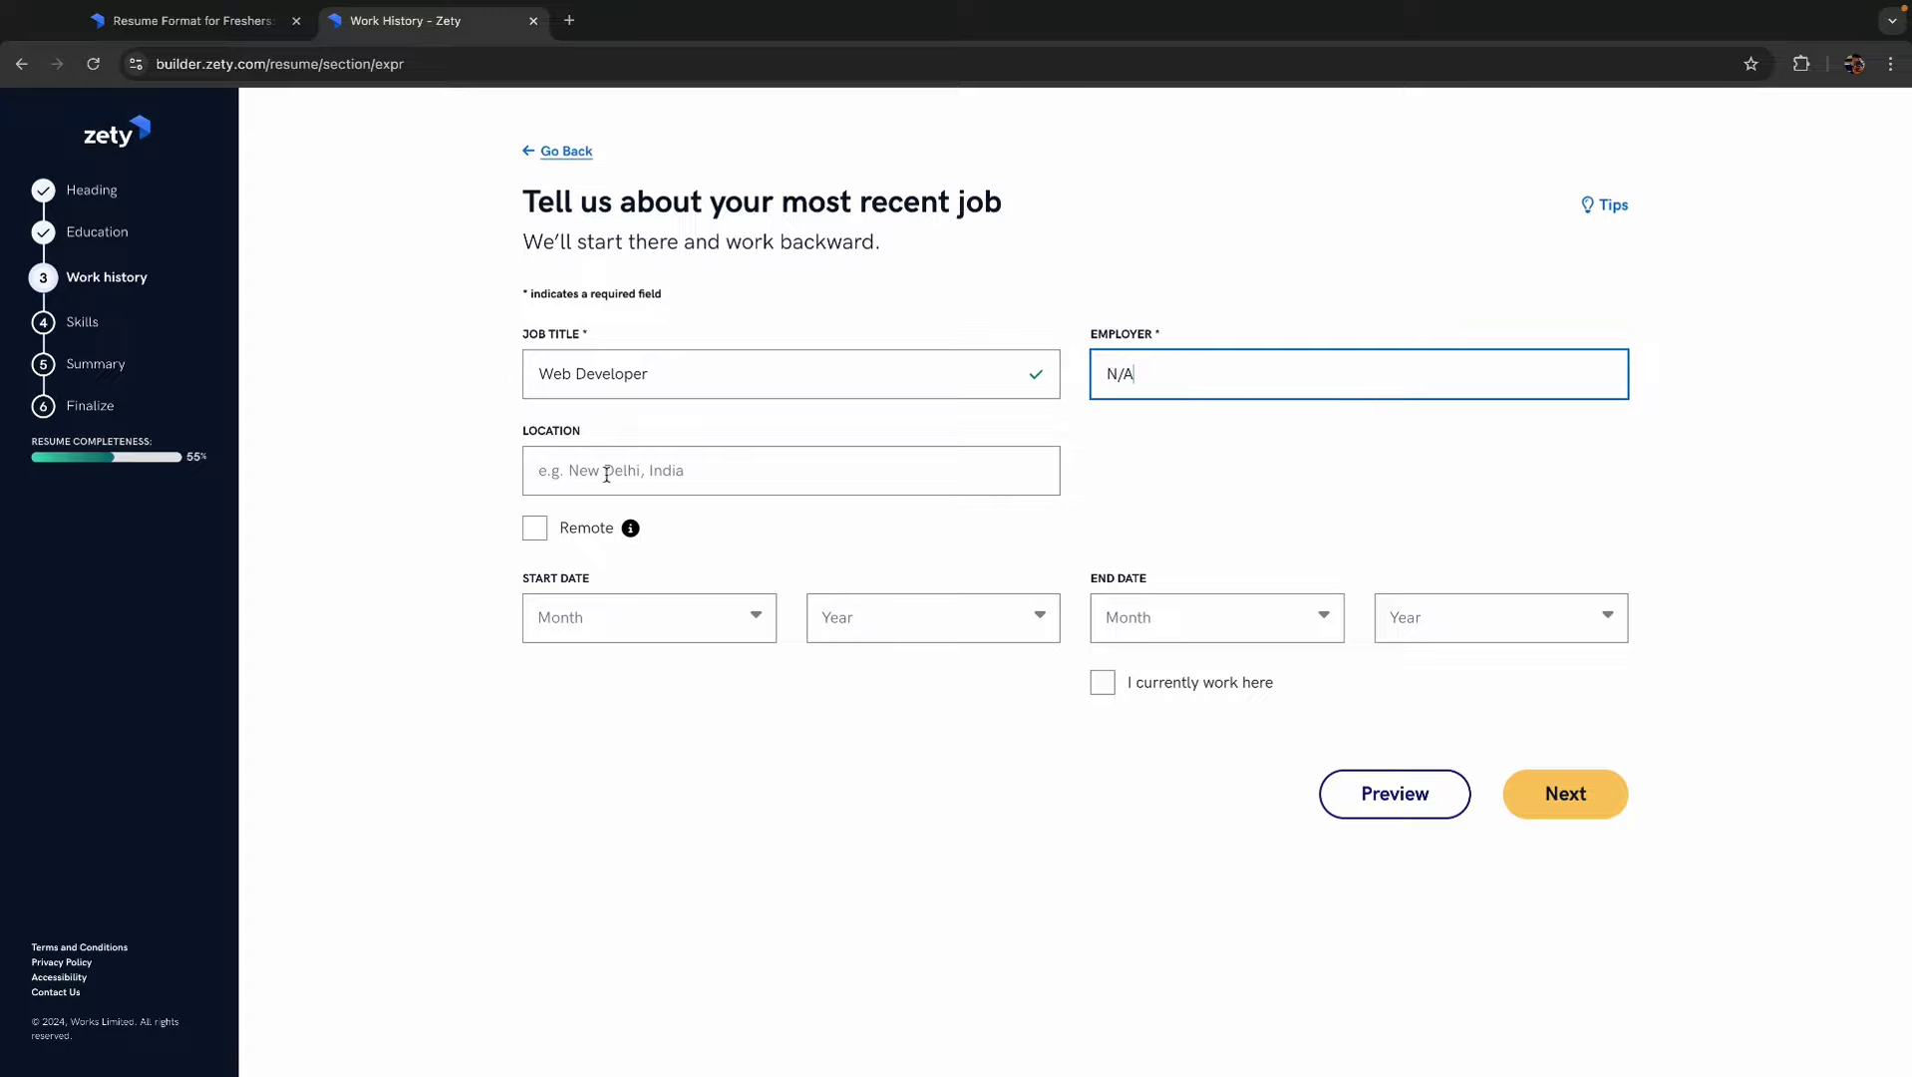
{"action": "left_click", "coordinate": [602, 474]}
{"action": "type", "text": "Delhi"}
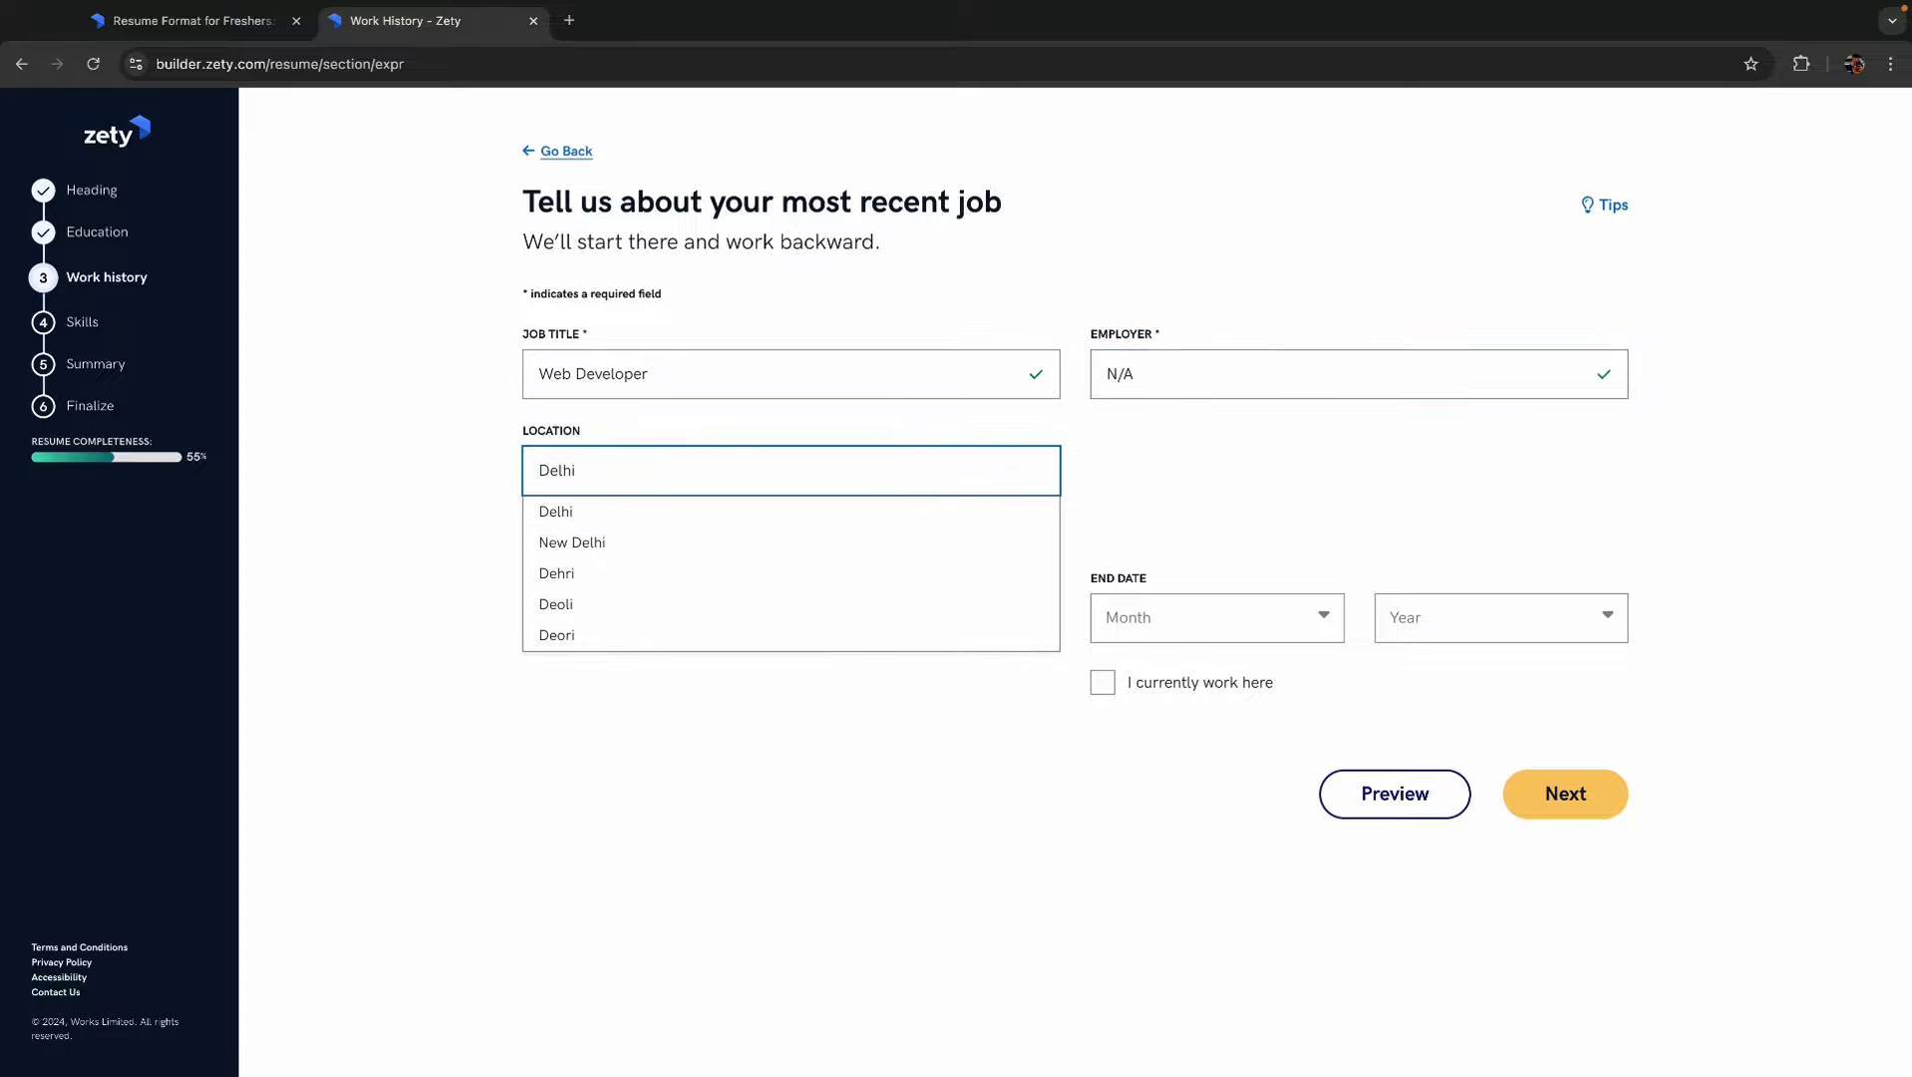
{"action": "left_click", "coordinate": [560, 513]}
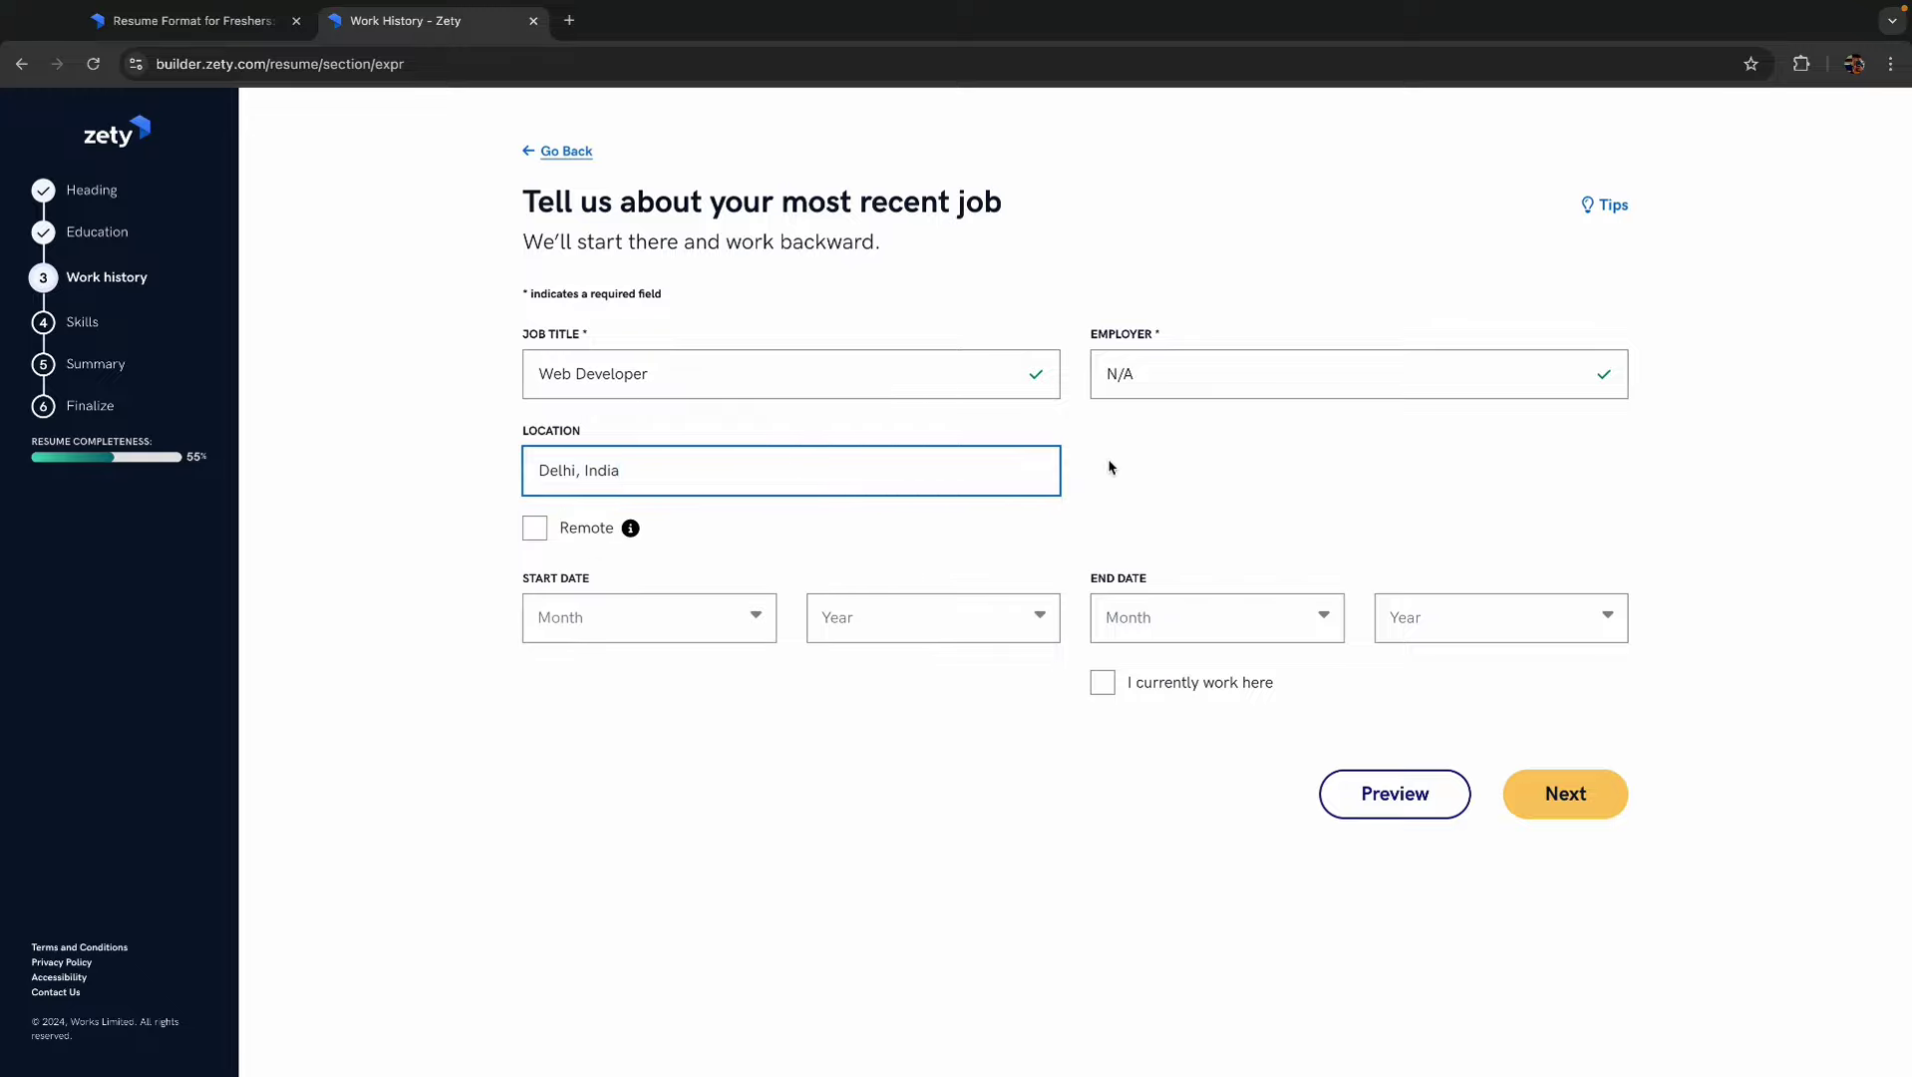
{"action": "left_click", "coordinate": [534, 528]}
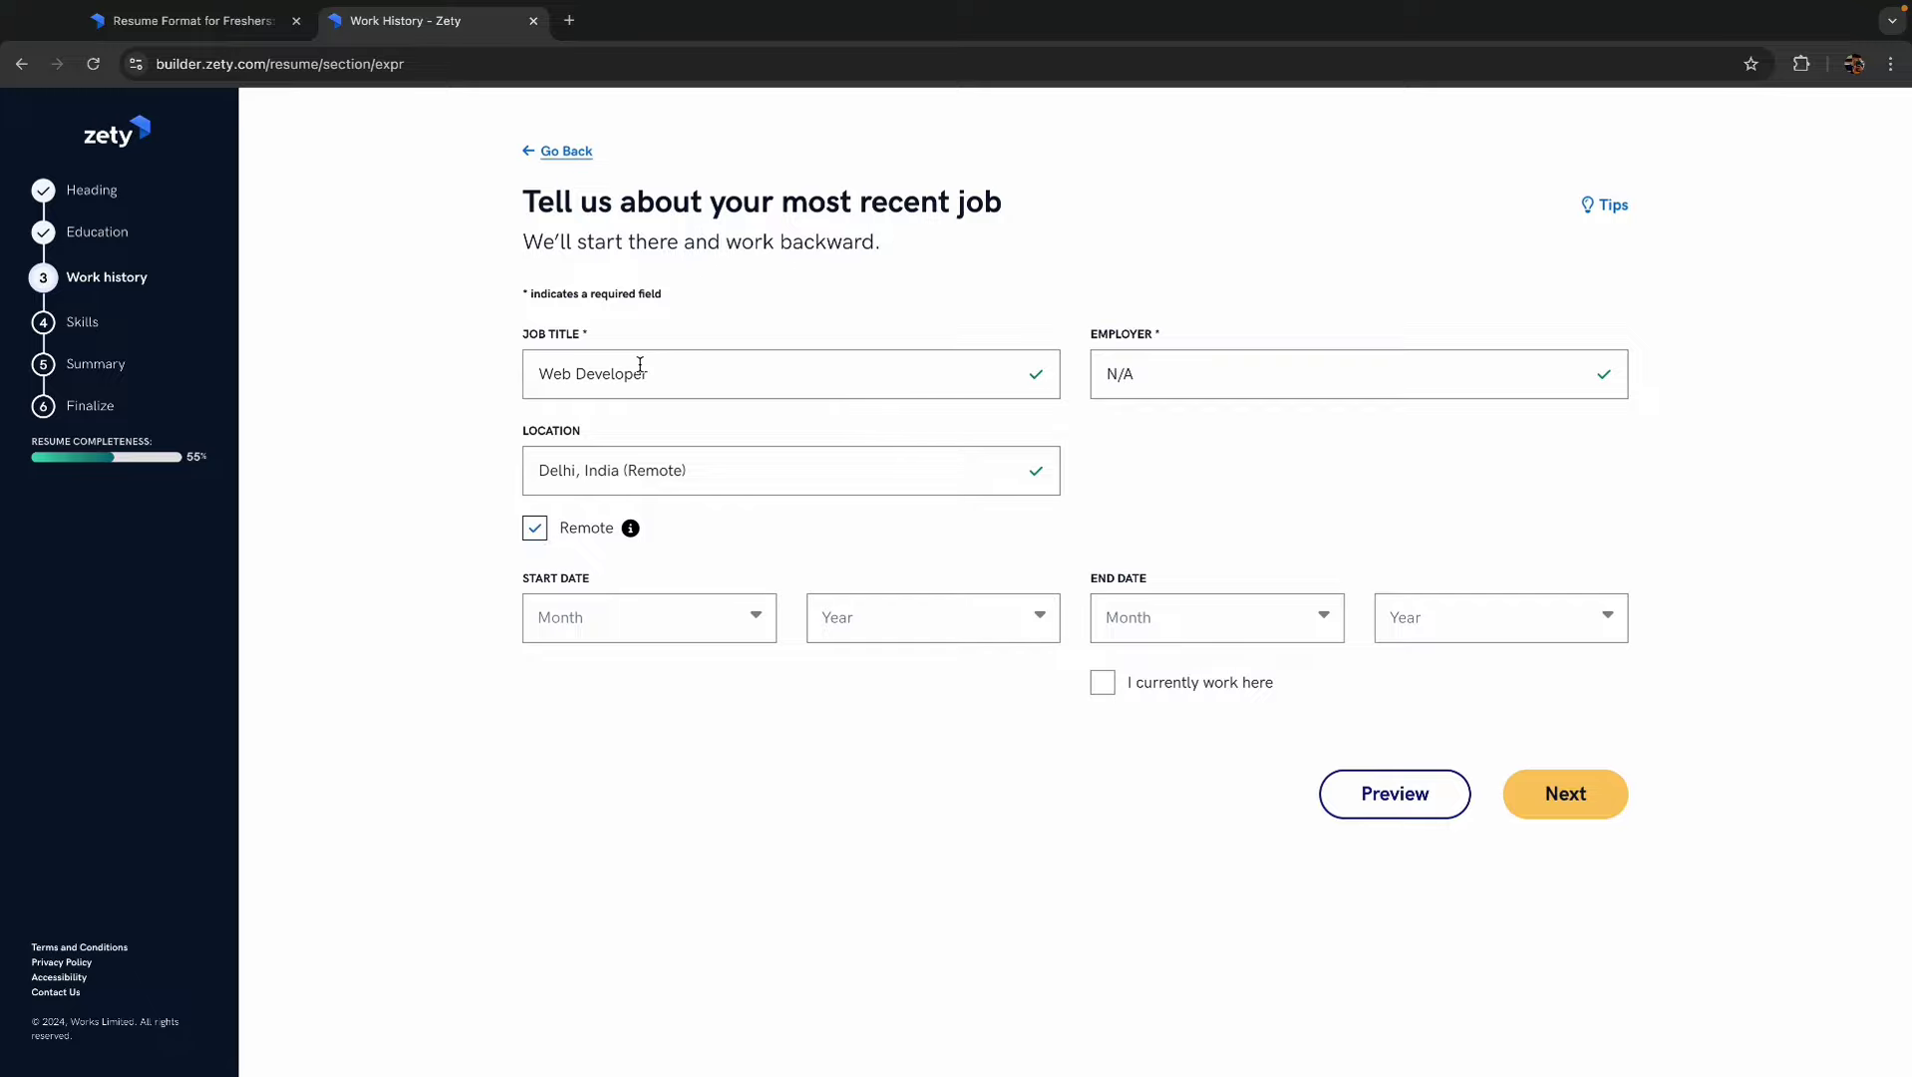
{"action": "left_click_drag", "start_coordinate": [1158, 374], "coordinate": [1100, 374]}
{"action": "left_click", "coordinate": [1159, 373]}
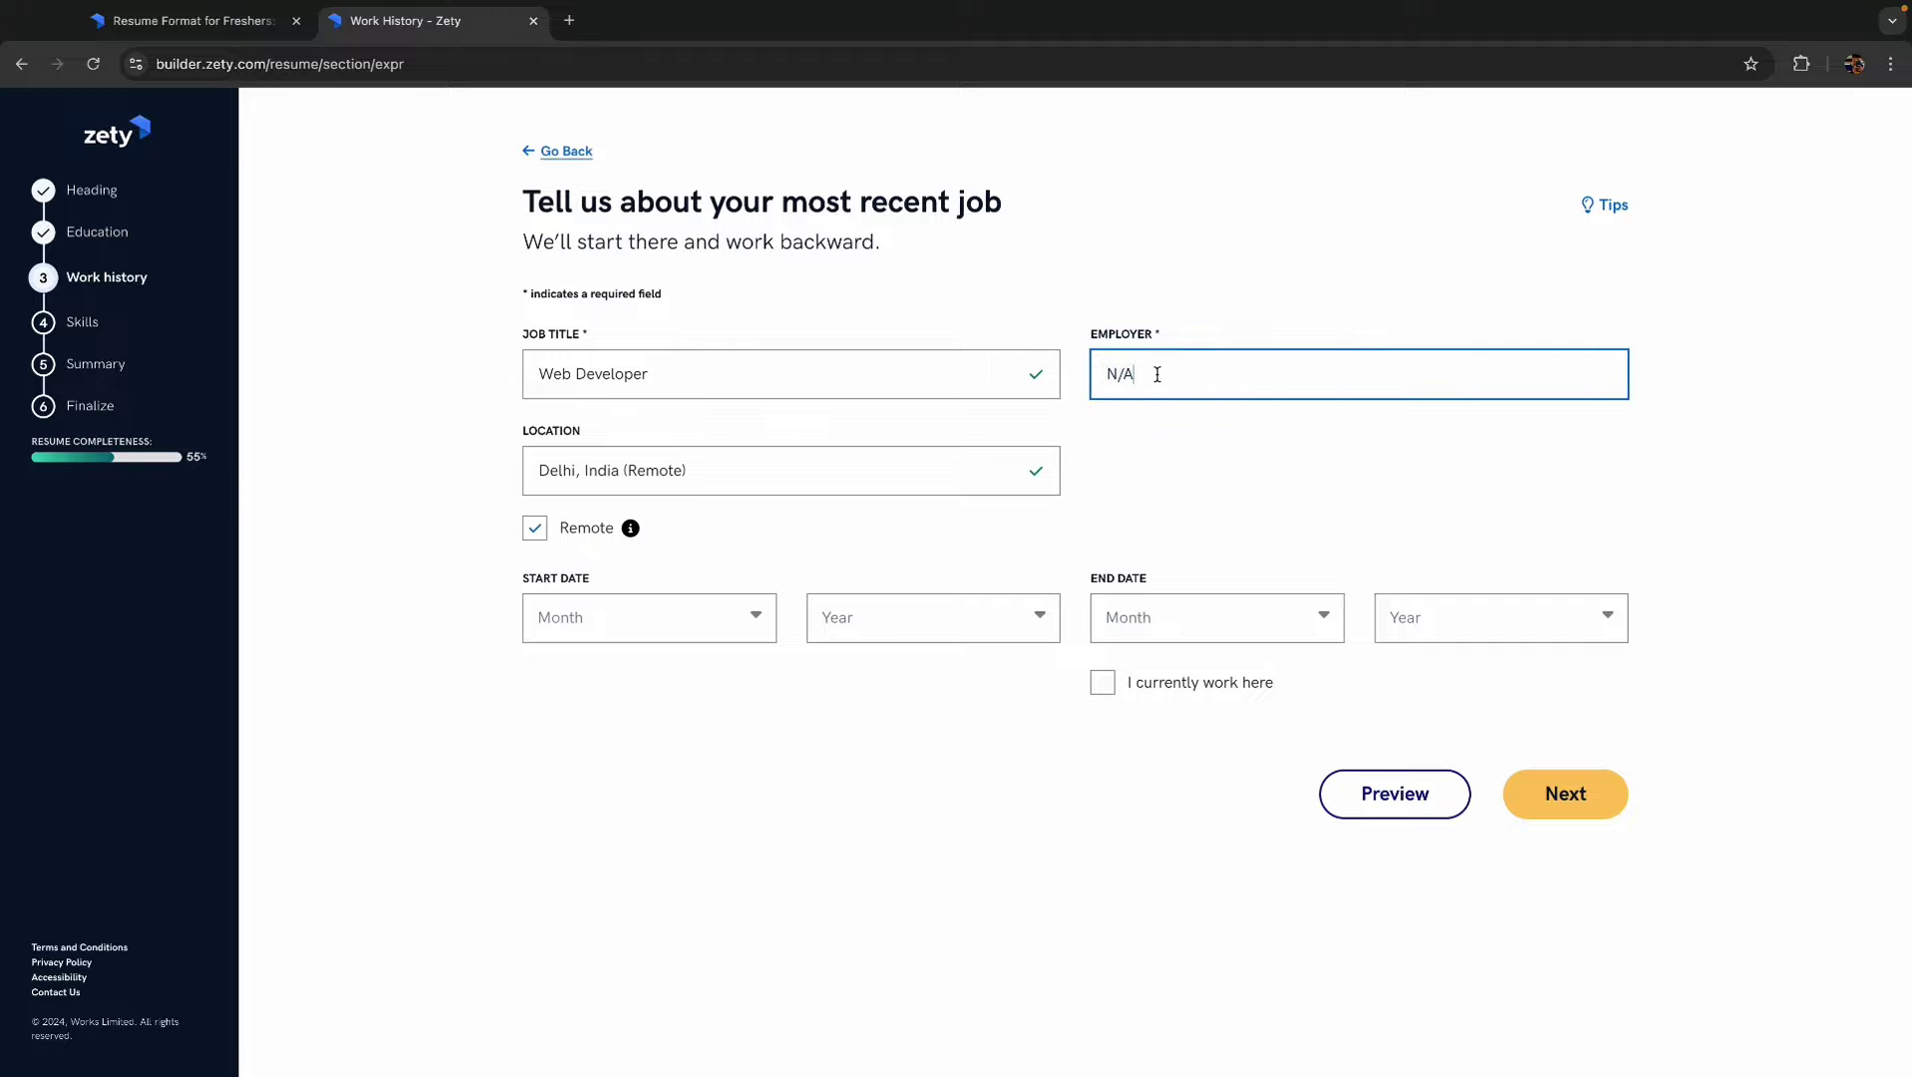
- Set the job dates from May 2023 to February 2024
{"action": "left_click", "coordinate": [695, 631]}
{"action": "scroll", "coordinate": [580, 746], "scroll_direction": "down", "scroll_amount": 1}
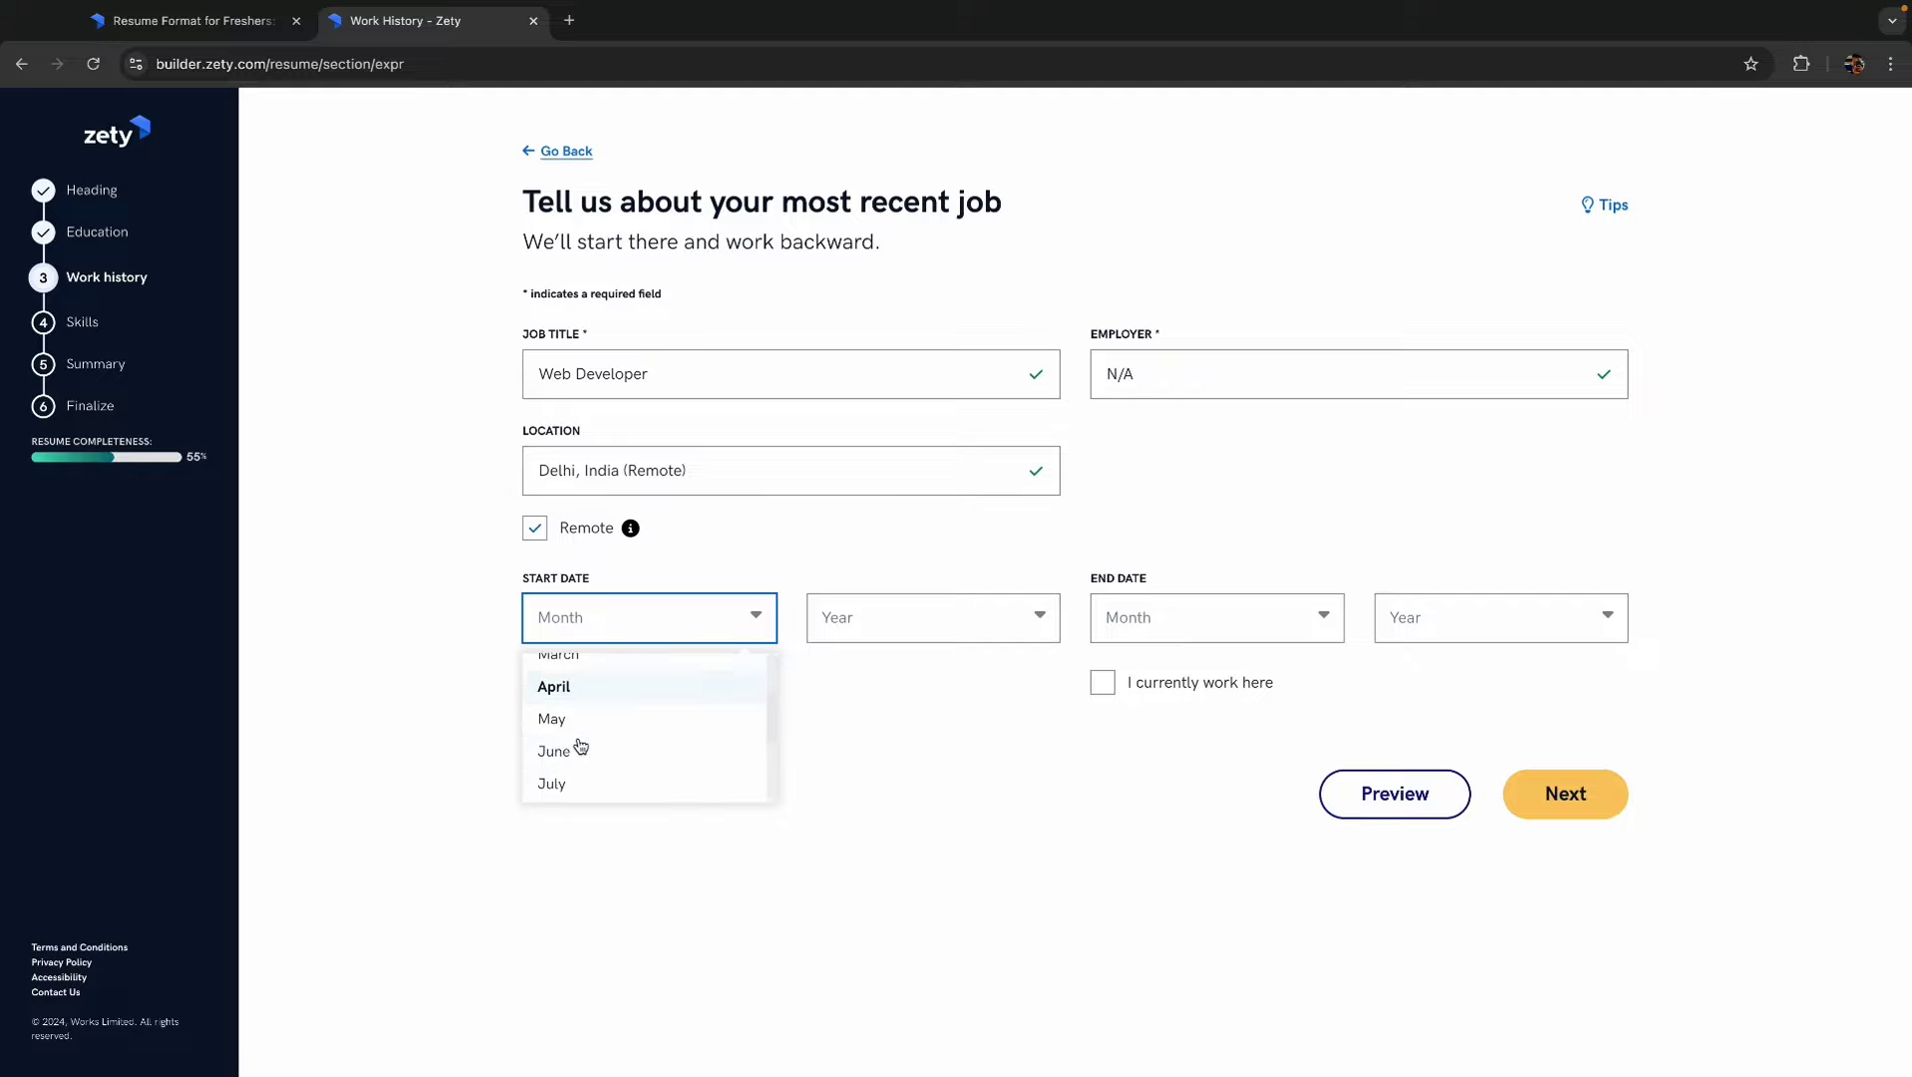
{"action": "left_click", "coordinate": [566, 718]}
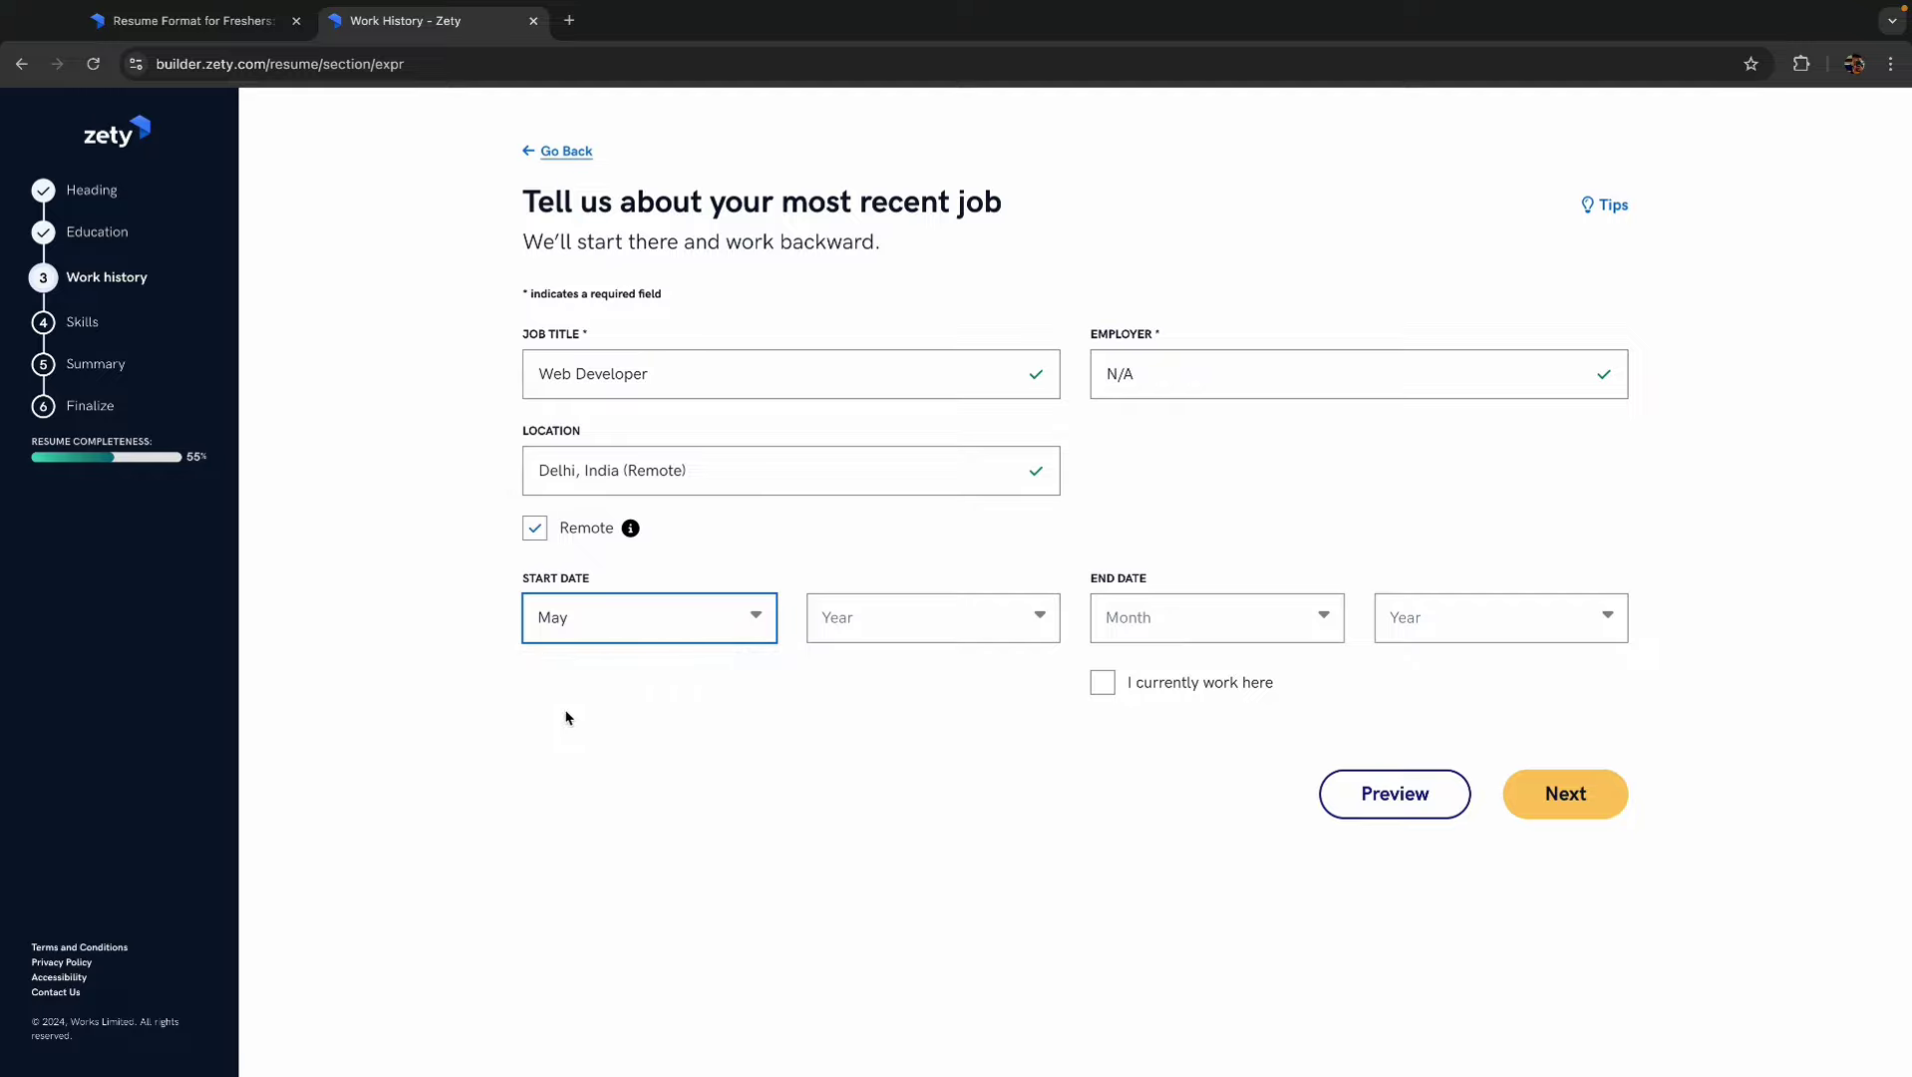
{"action": "left_click", "coordinate": [903, 620]}
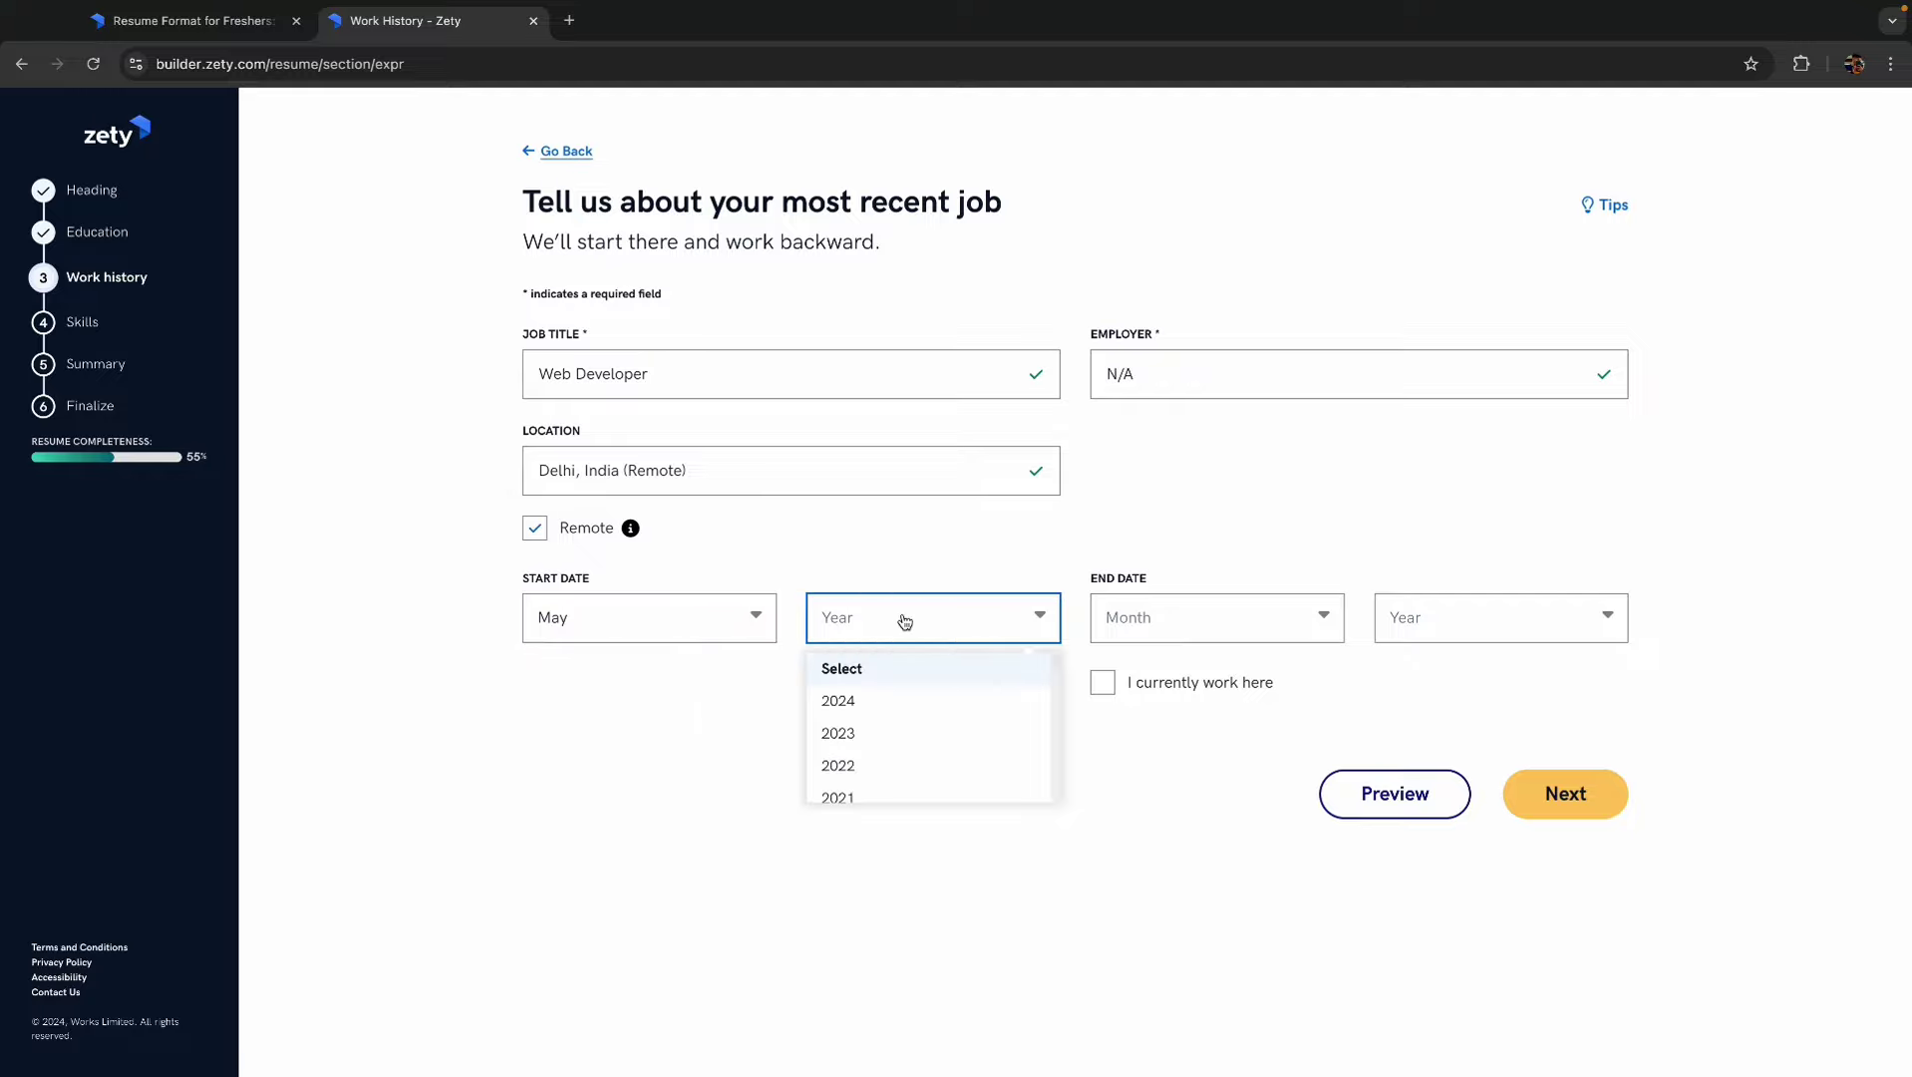
{"action": "left_click", "coordinate": [855, 743]}
{"action": "left_click", "coordinate": [1248, 620]}
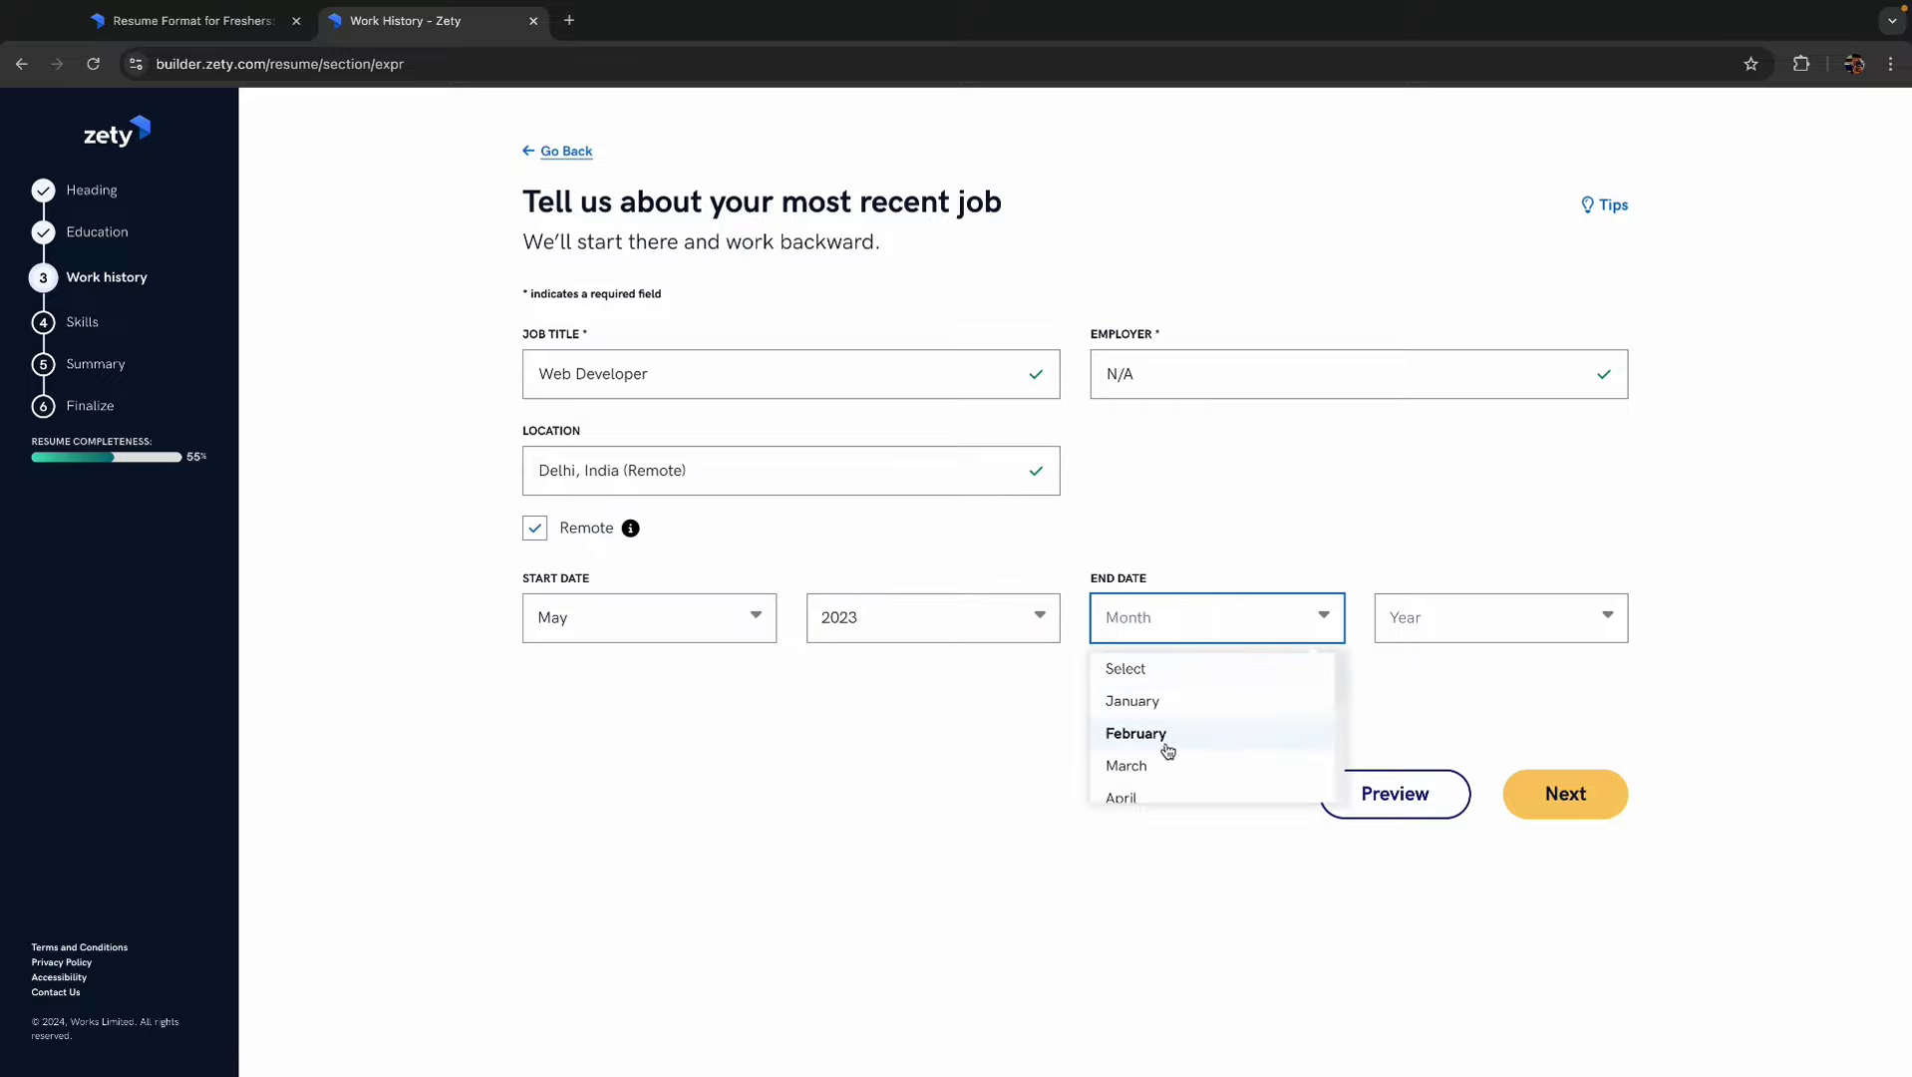
{"action": "scroll", "coordinate": [1162, 758], "scroll_direction": "down", "scroll_amount": 1}
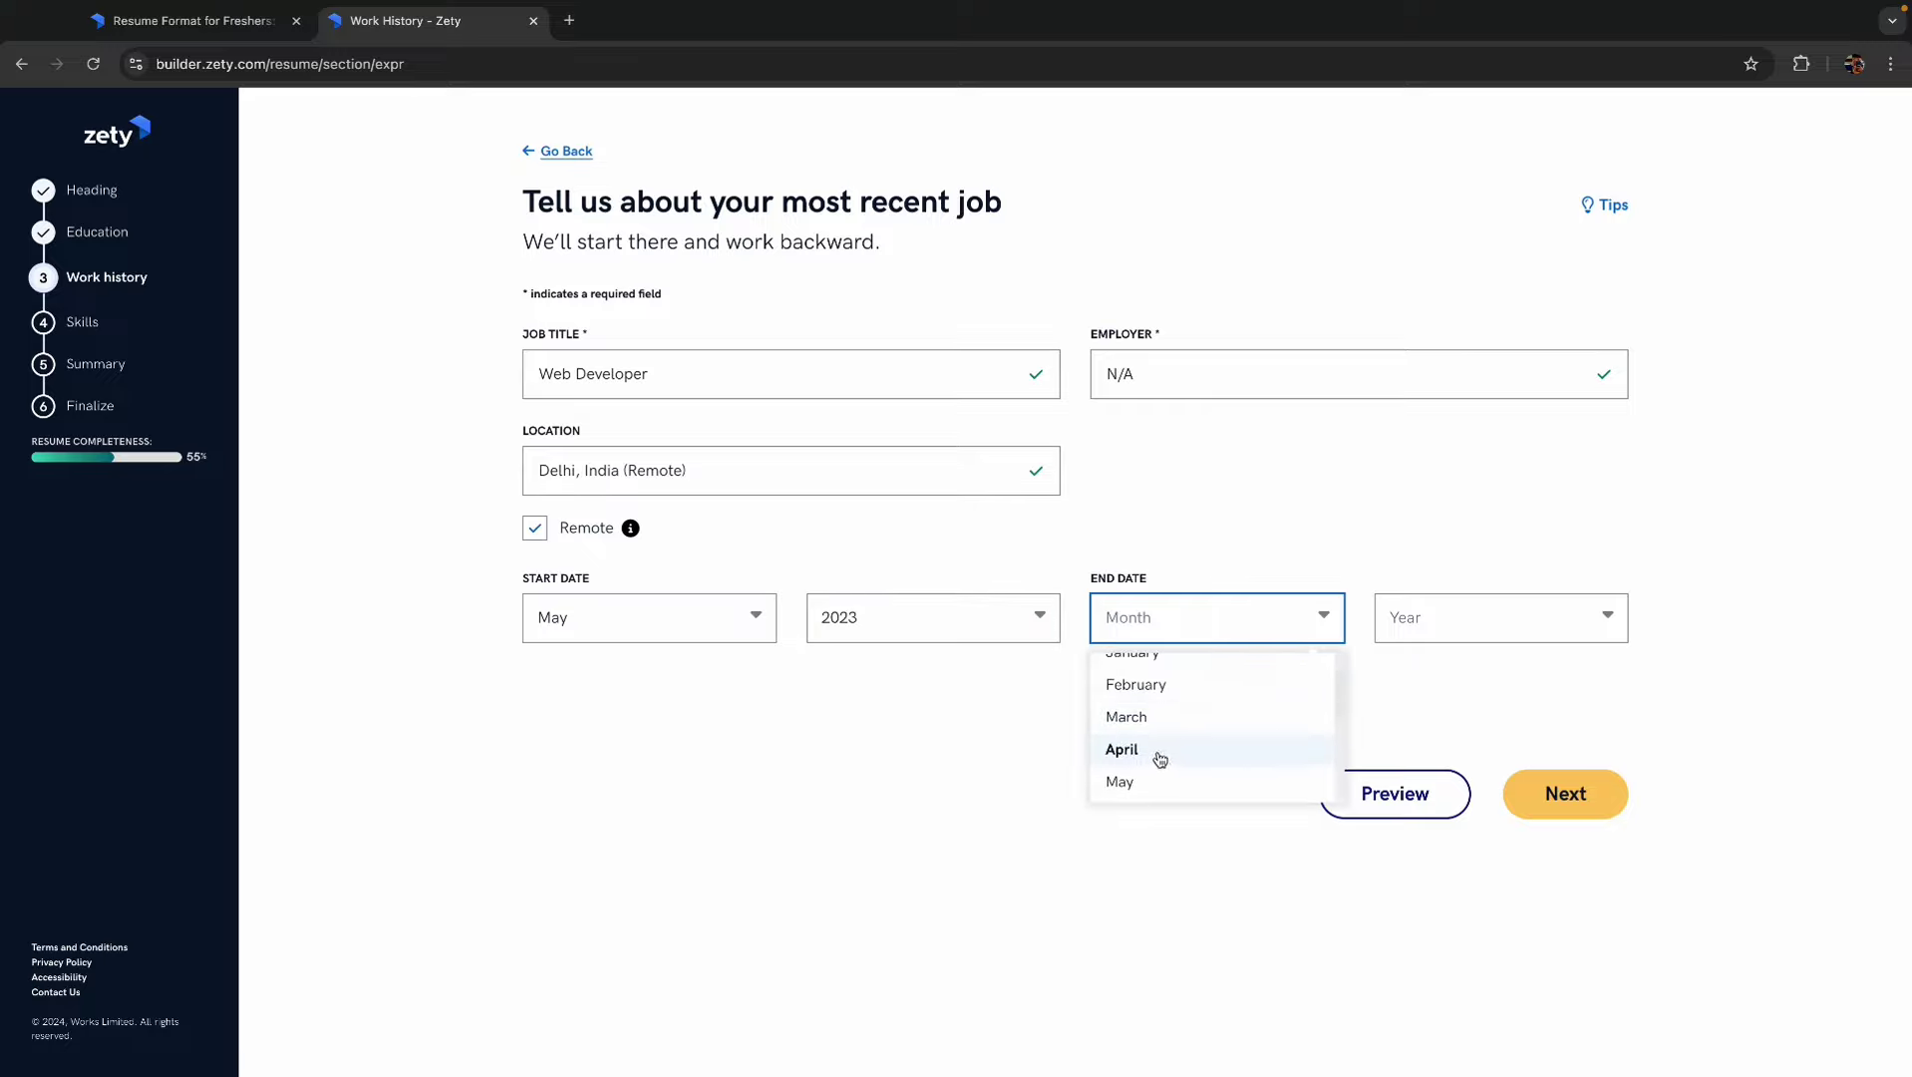
{"action": "left_click", "coordinate": [1136, 681]}
{"action": "left_click", "coordinate": [1400, 620]}
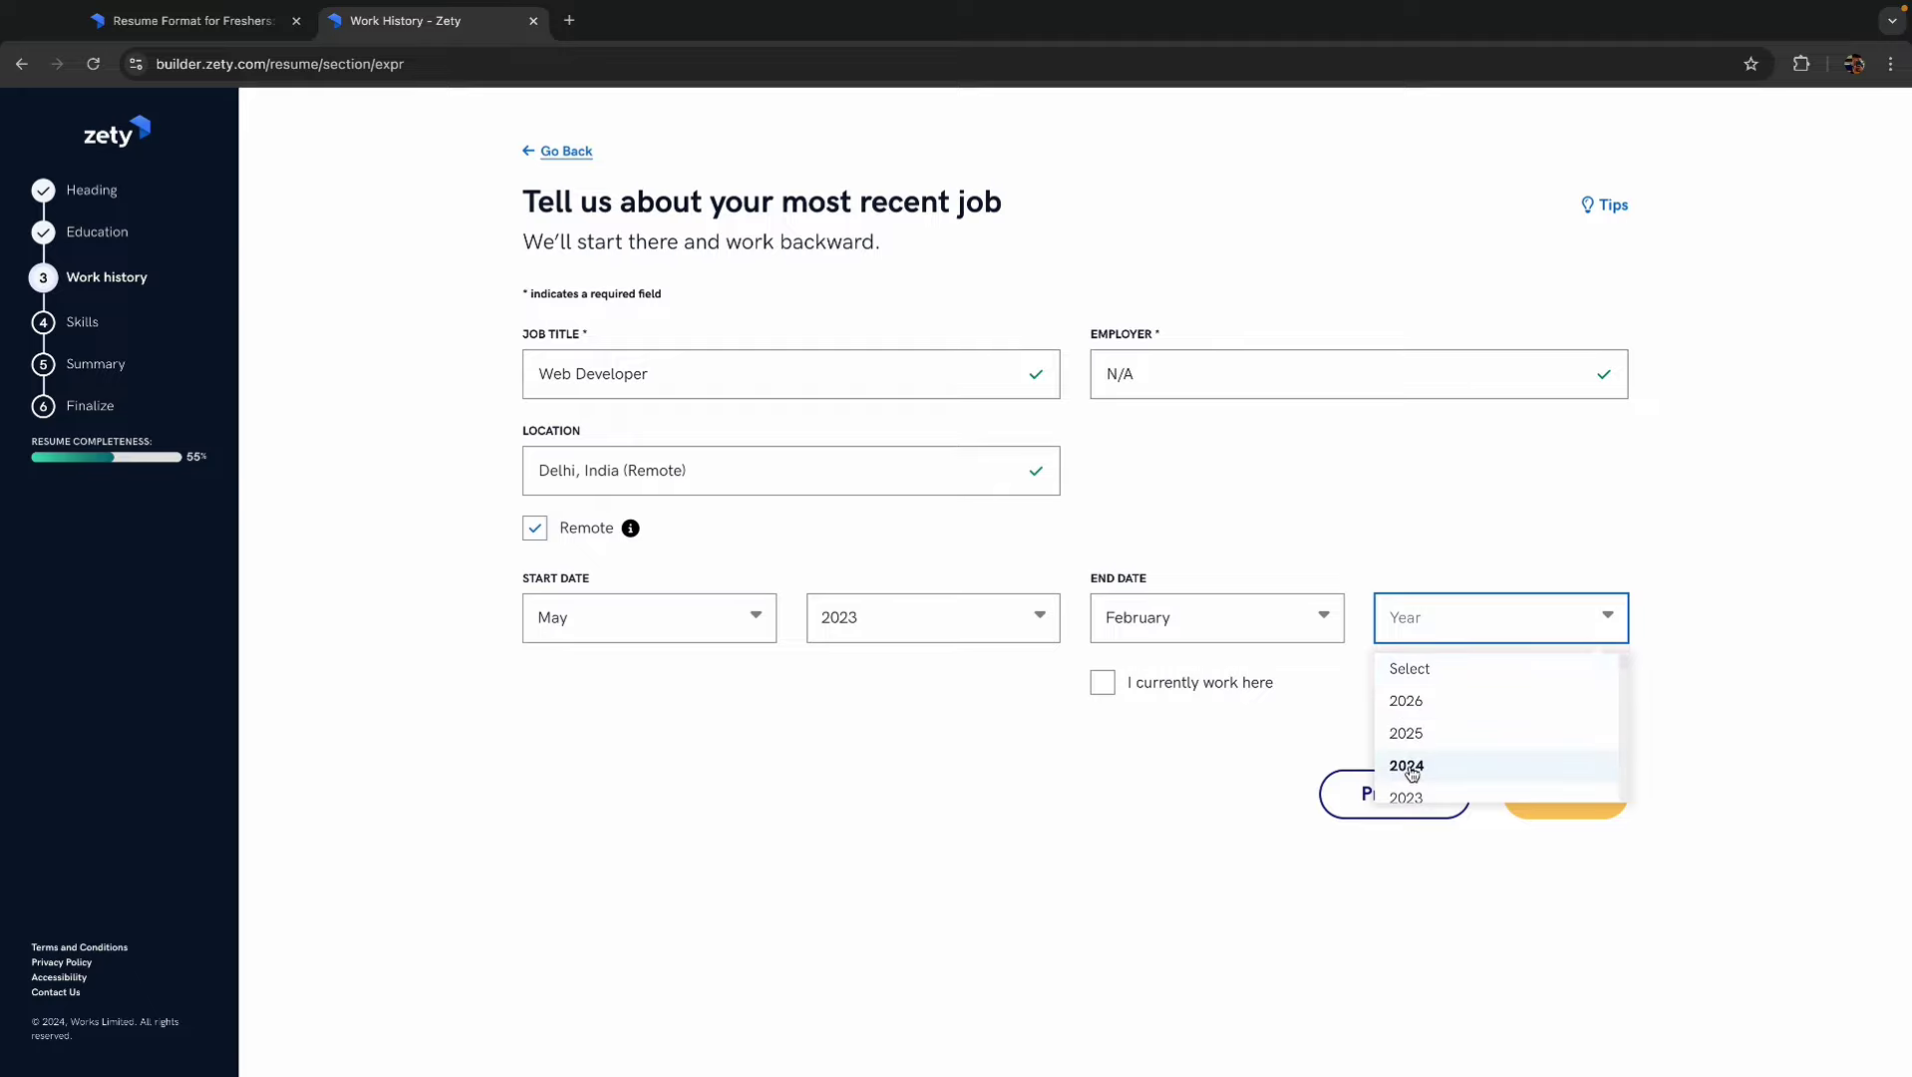
{"action": "left_click", "coordinate": [1411, 768]}
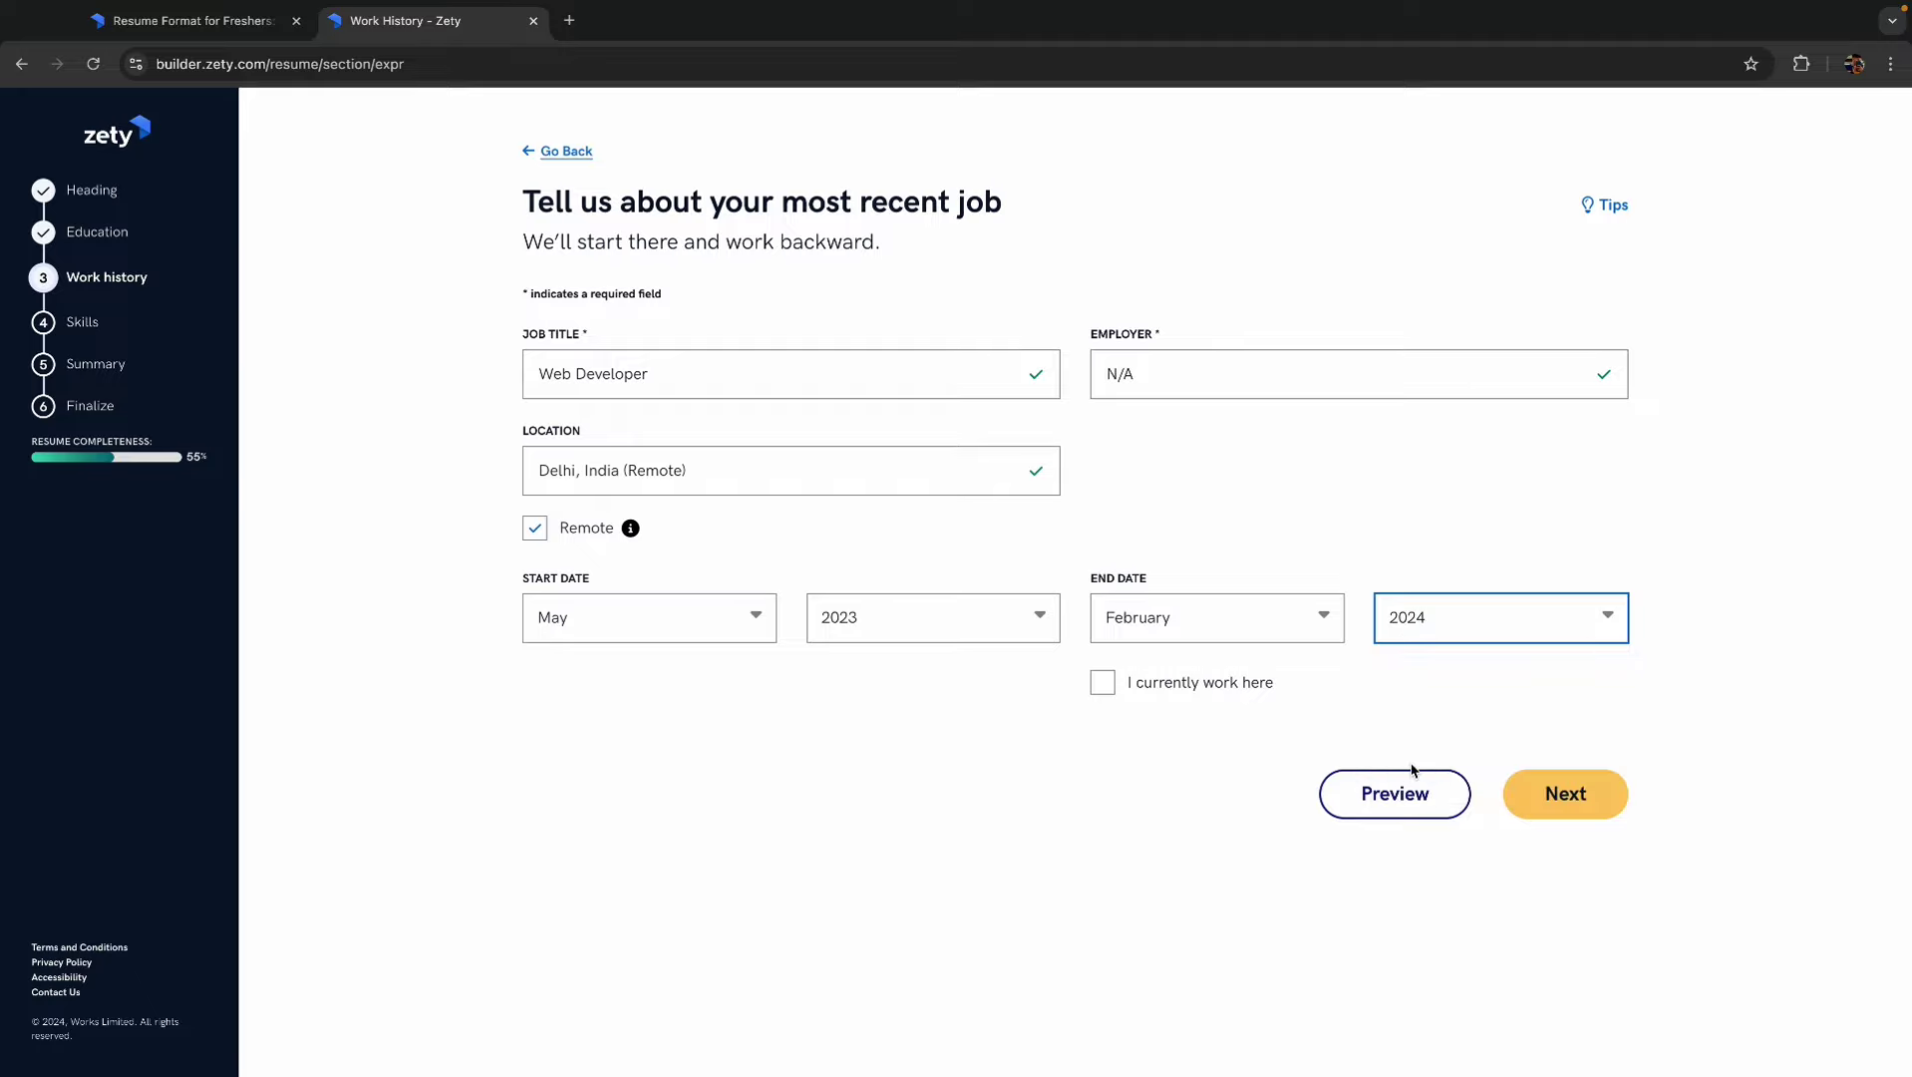
- Change the title to Java Web Developer, set employer Technisys, and save the job
{"action": "left_click", "coordinate": [542, 374]}
{"action": "type", "text": "Java"}
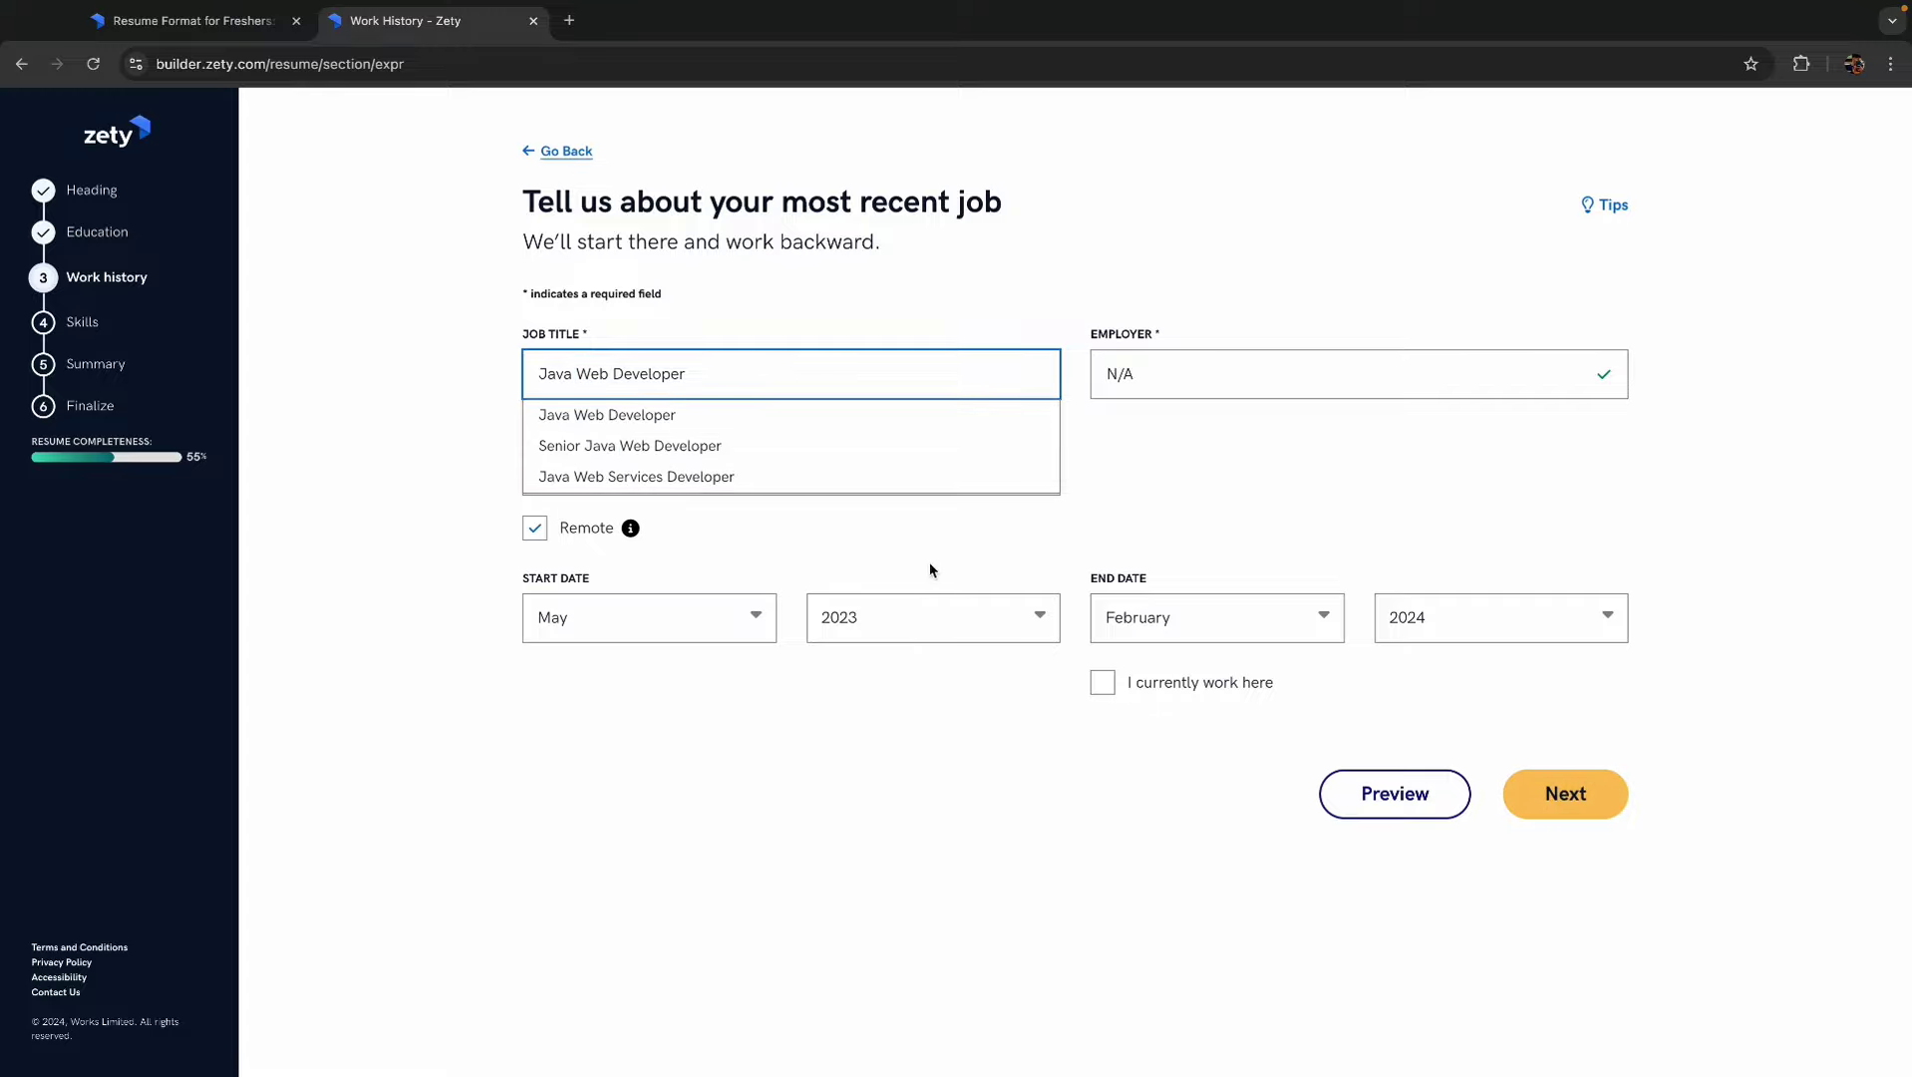
{"action": "left_click", "coordinate": [620, 416]}
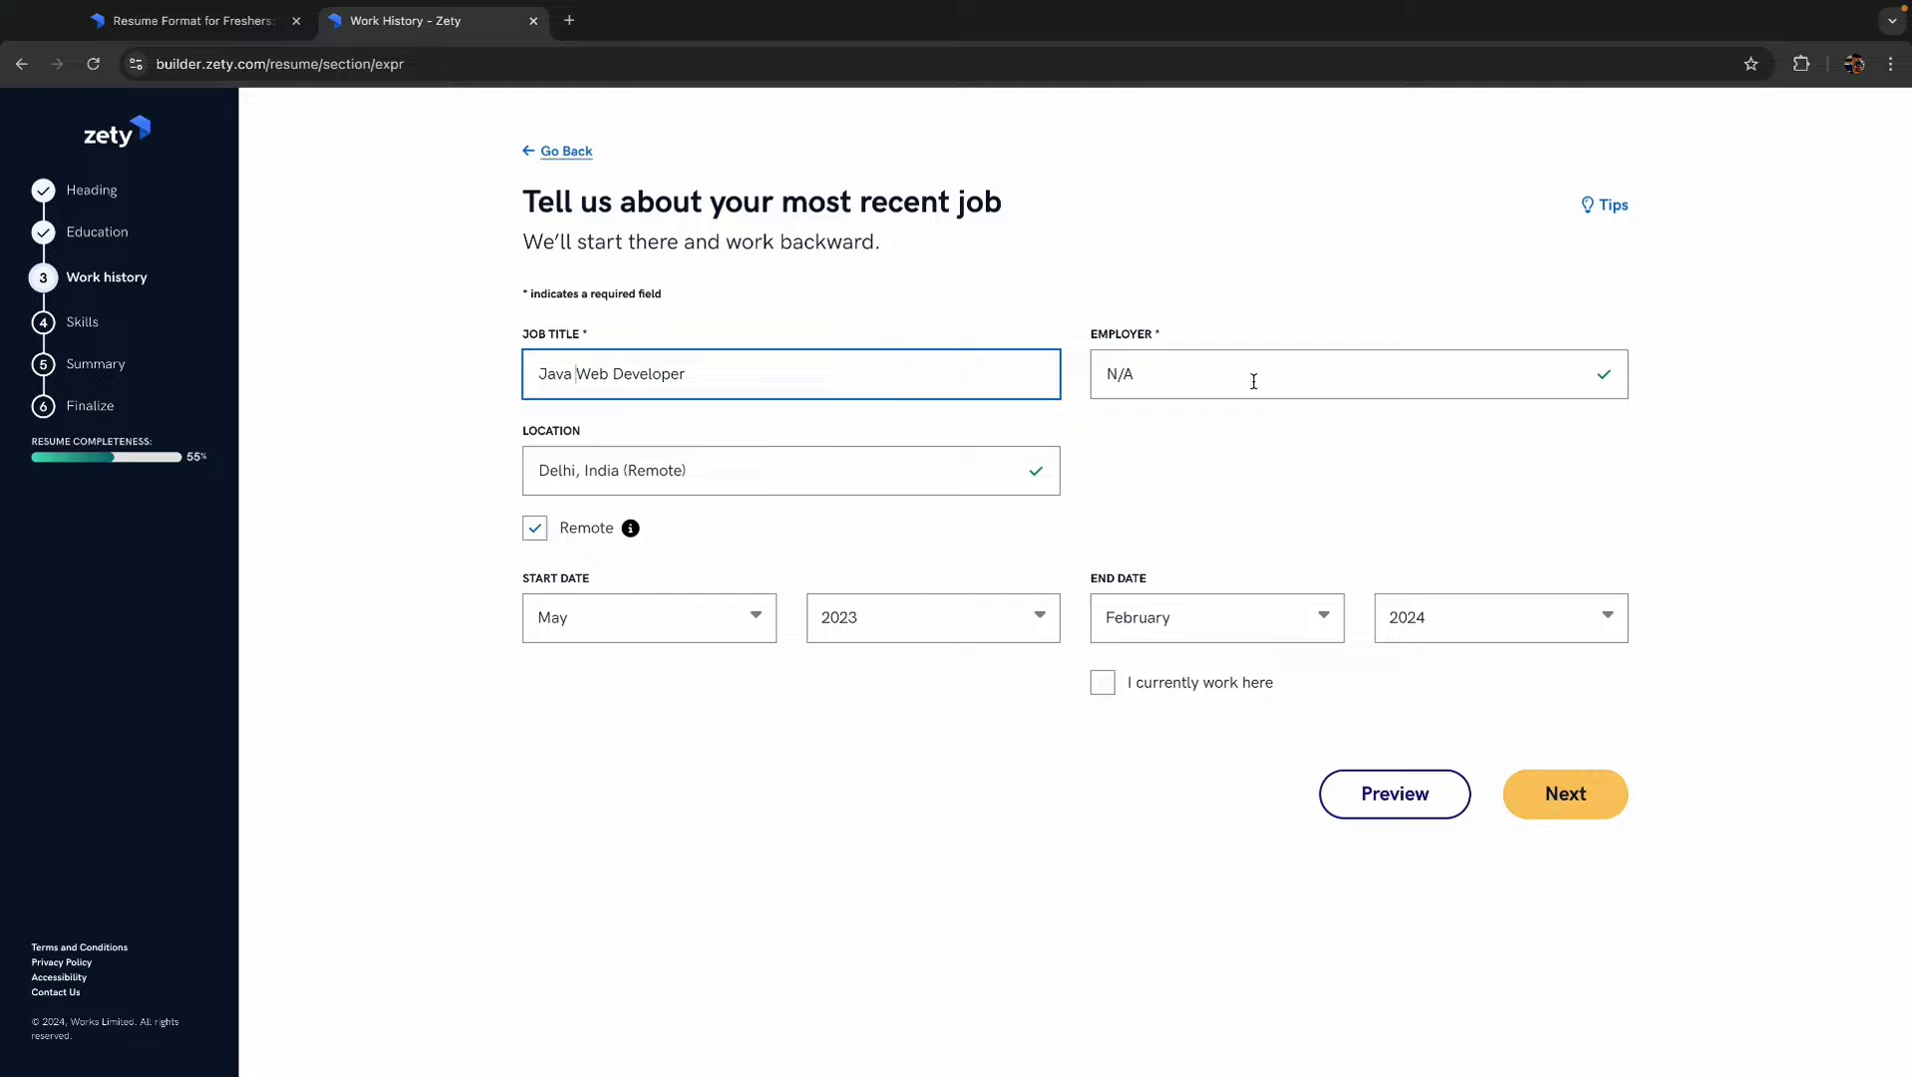
{"action": "left_click", "coordinate": [1199, 371]}
{"action": "type", "text": "tech"}
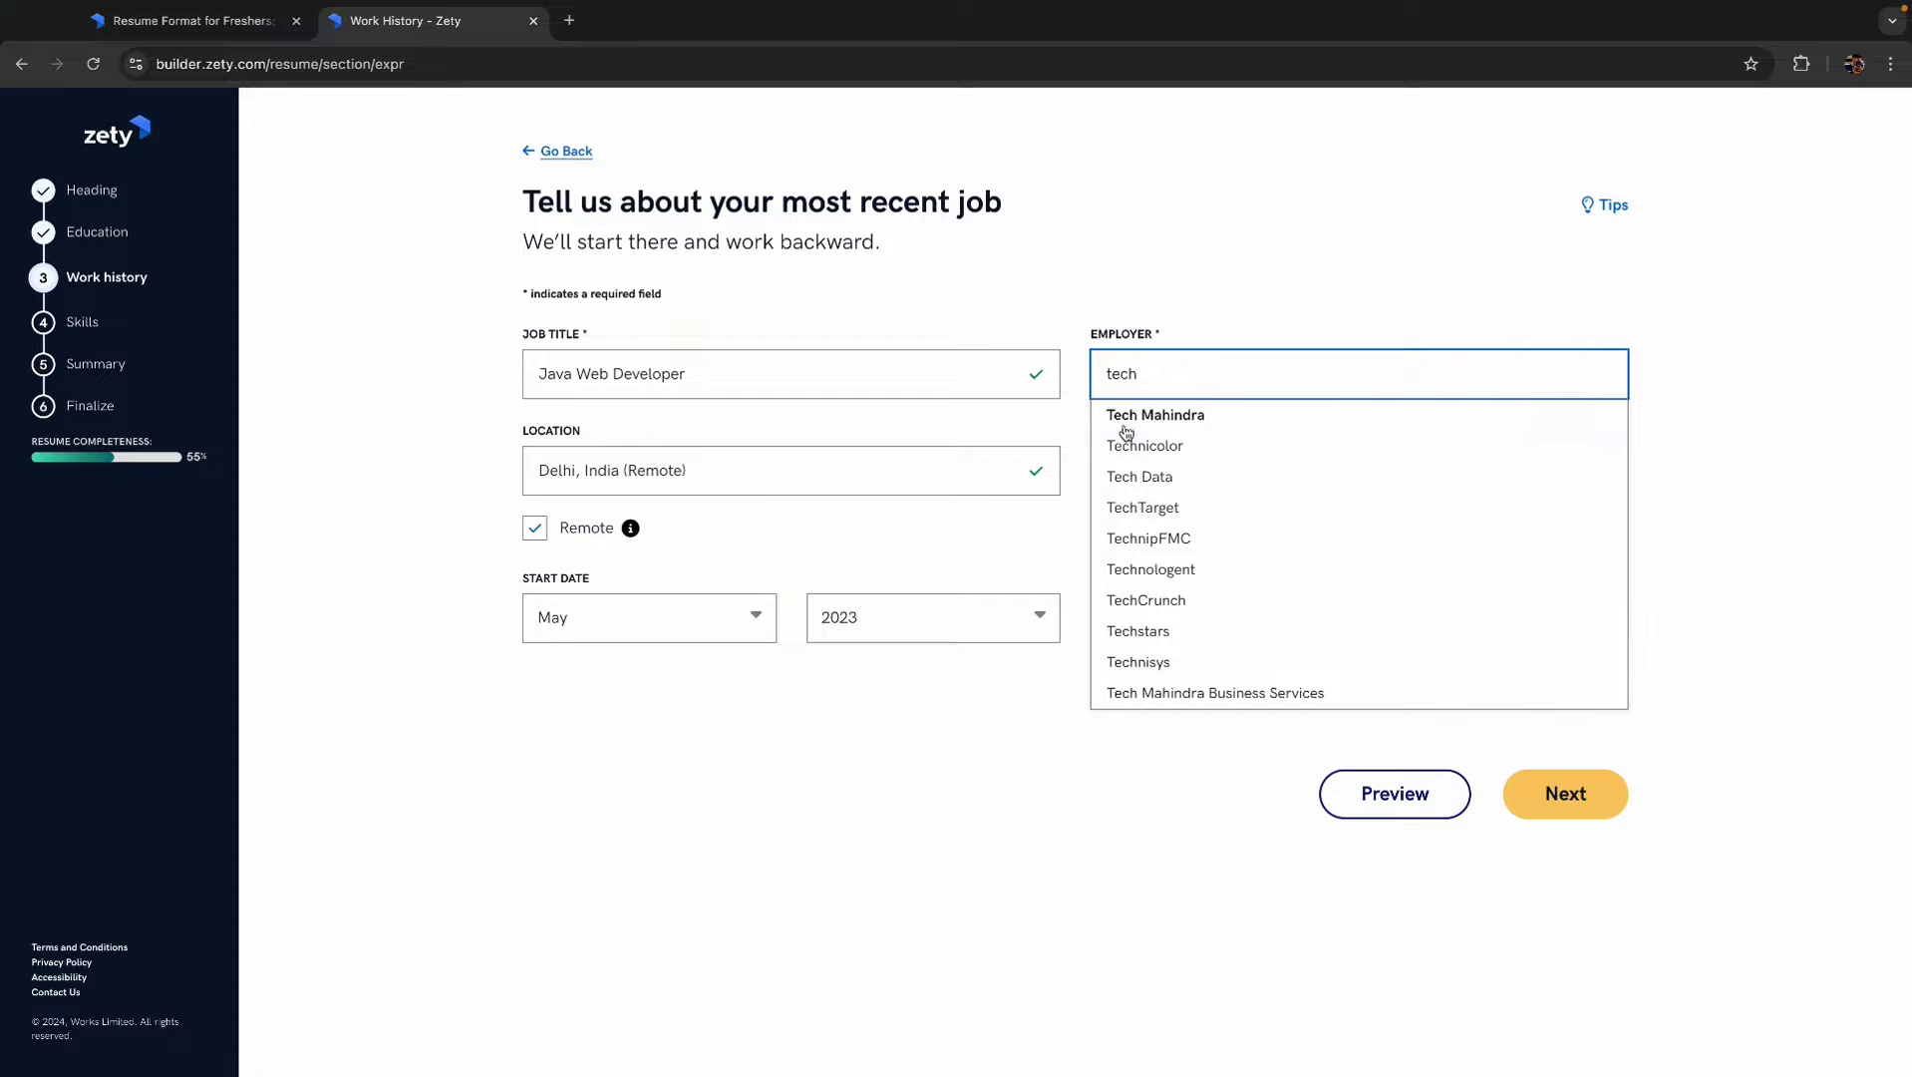
{"action": "left_click", "coordinate": [1146, 663]}
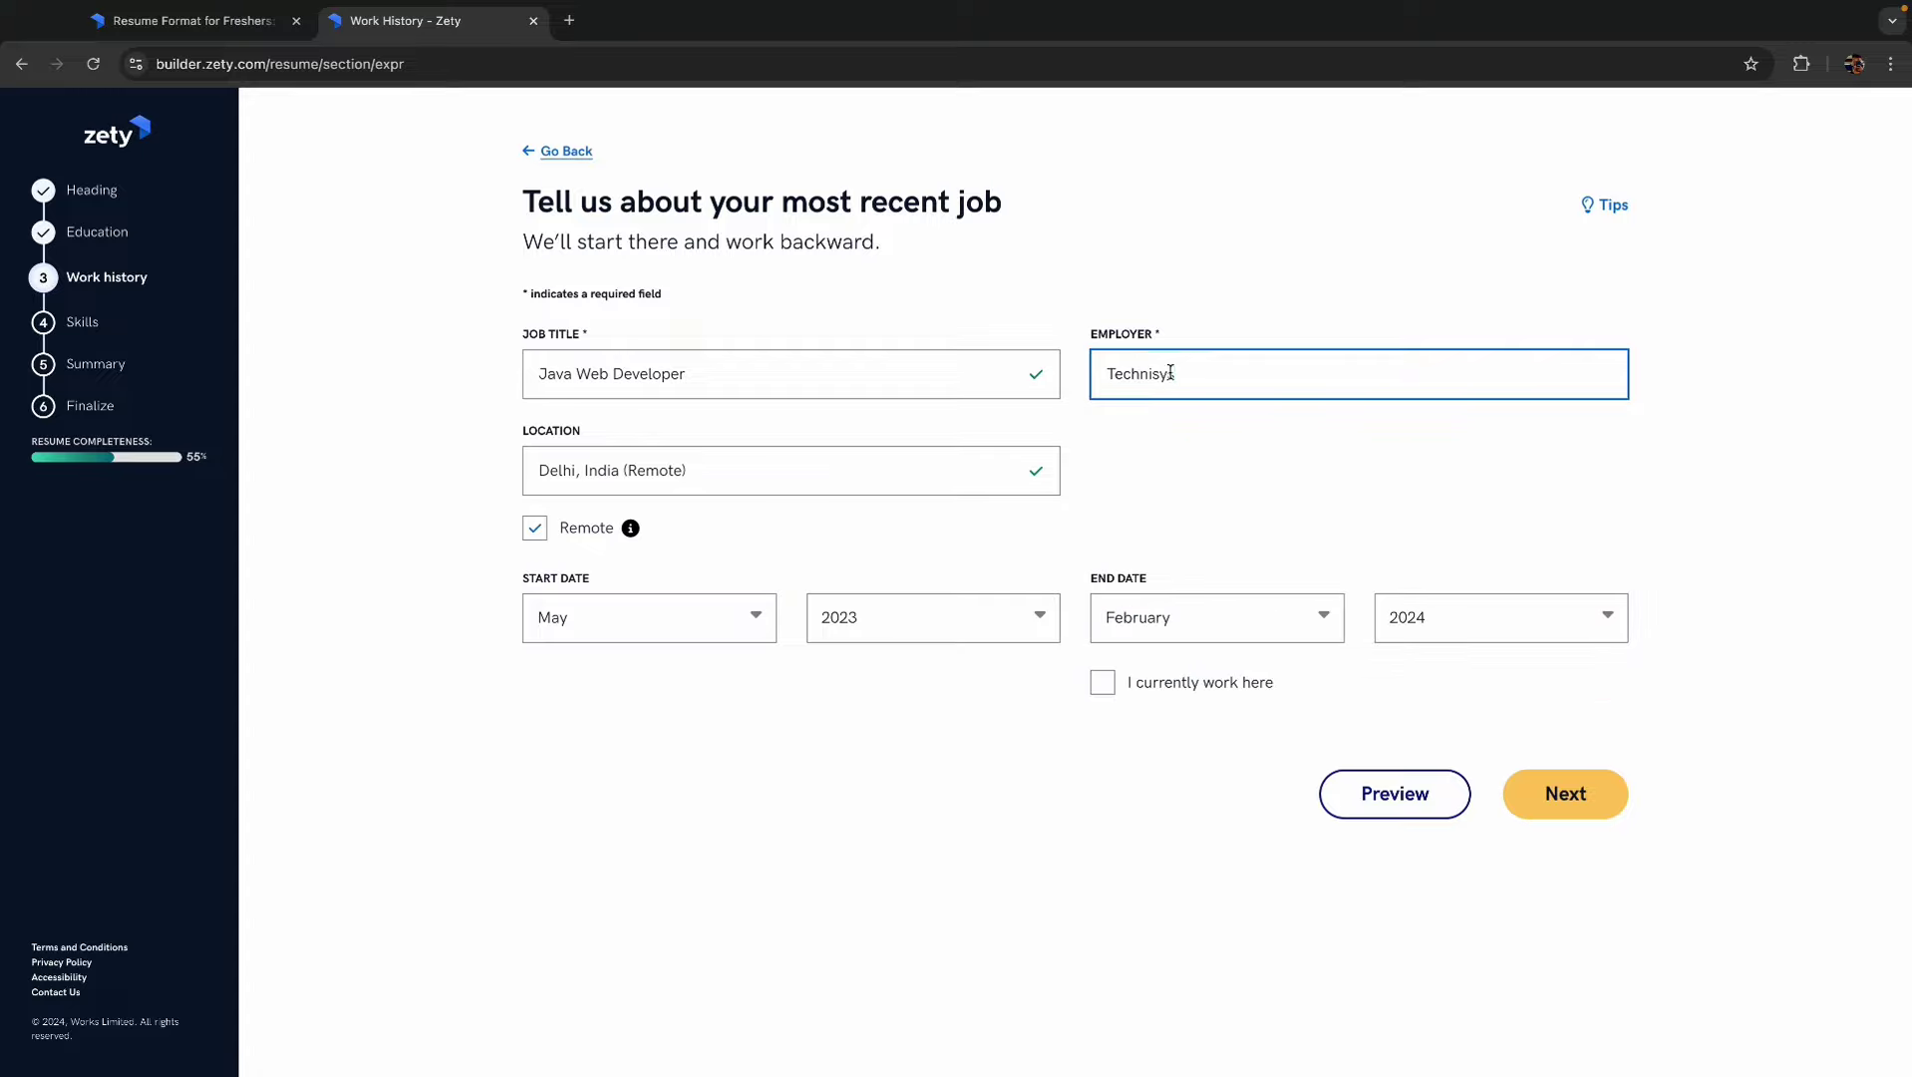
{"action": "left_click", "coordinate": [1563, 795]}
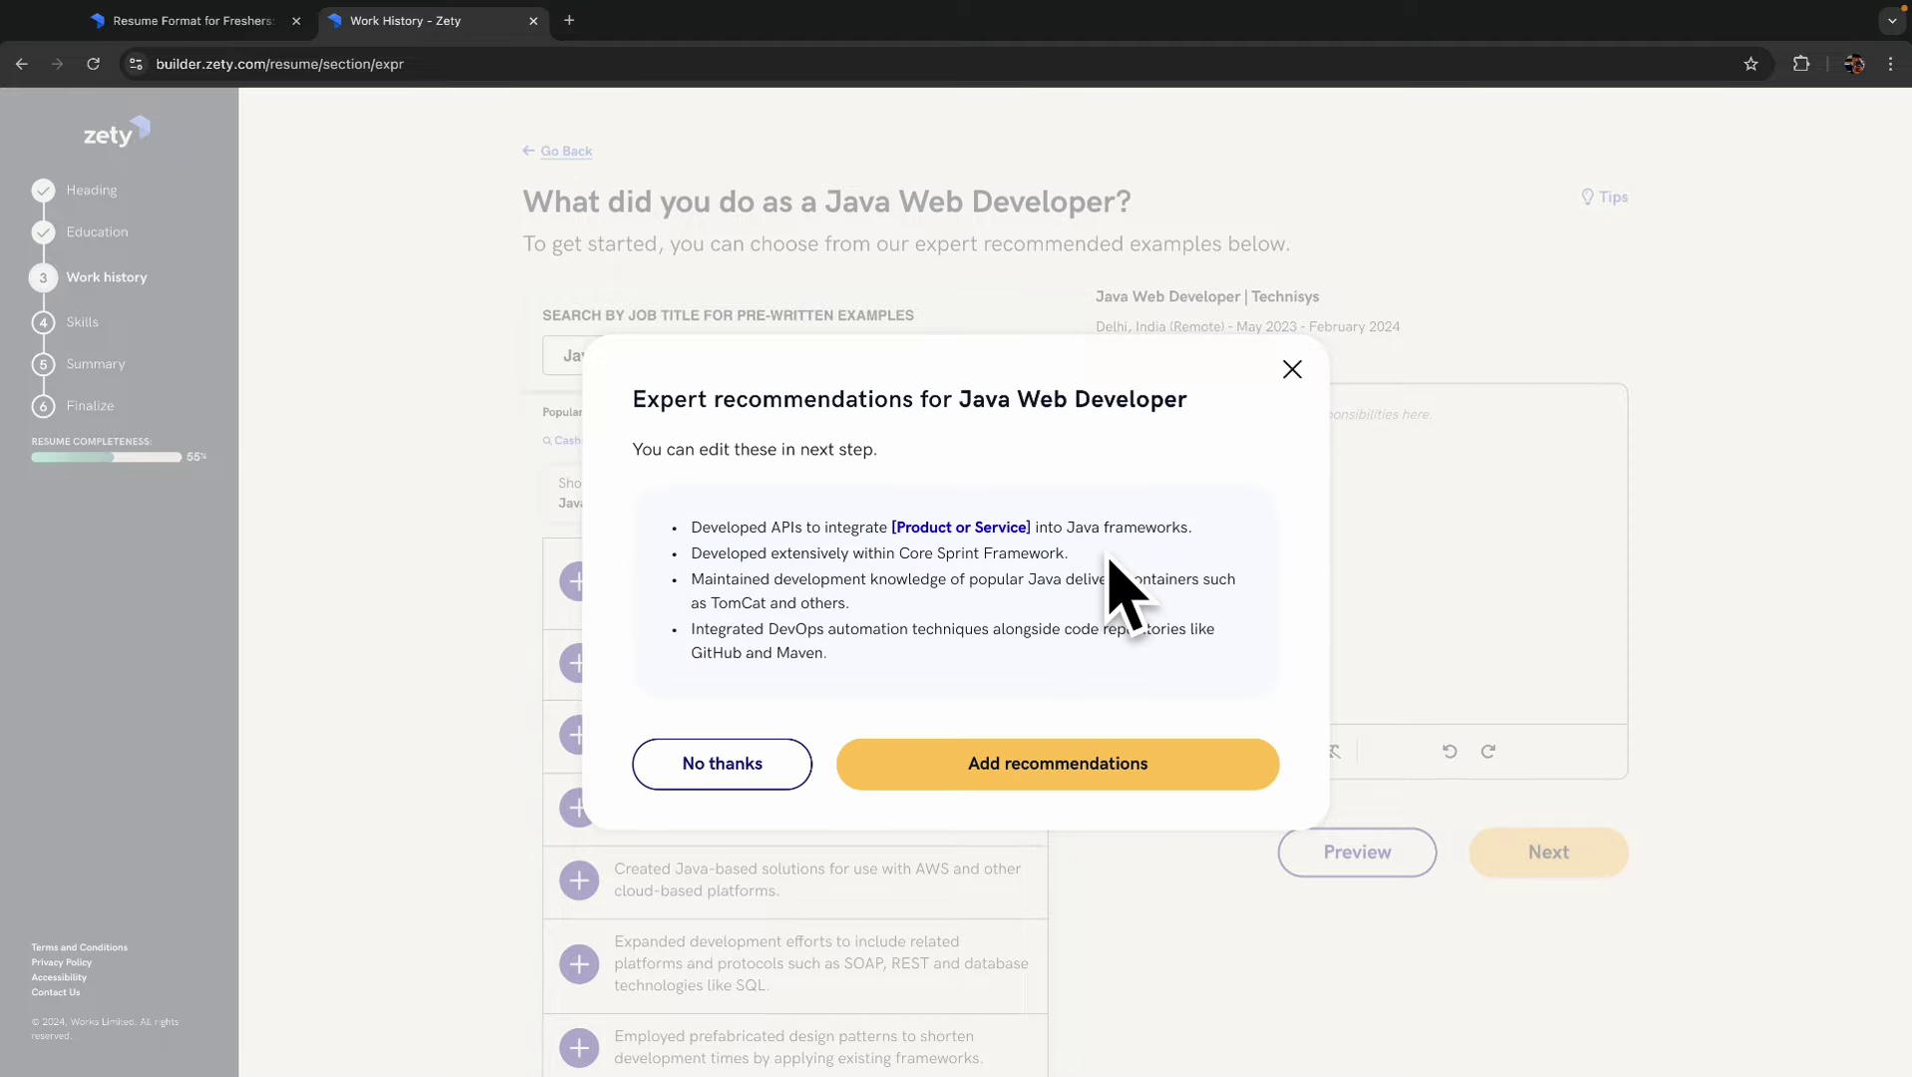
- Add the four recommended duty bullets, decline more work experience, and advance to Skills
{"action": "left_click", "coordinate": [1019, 773]}
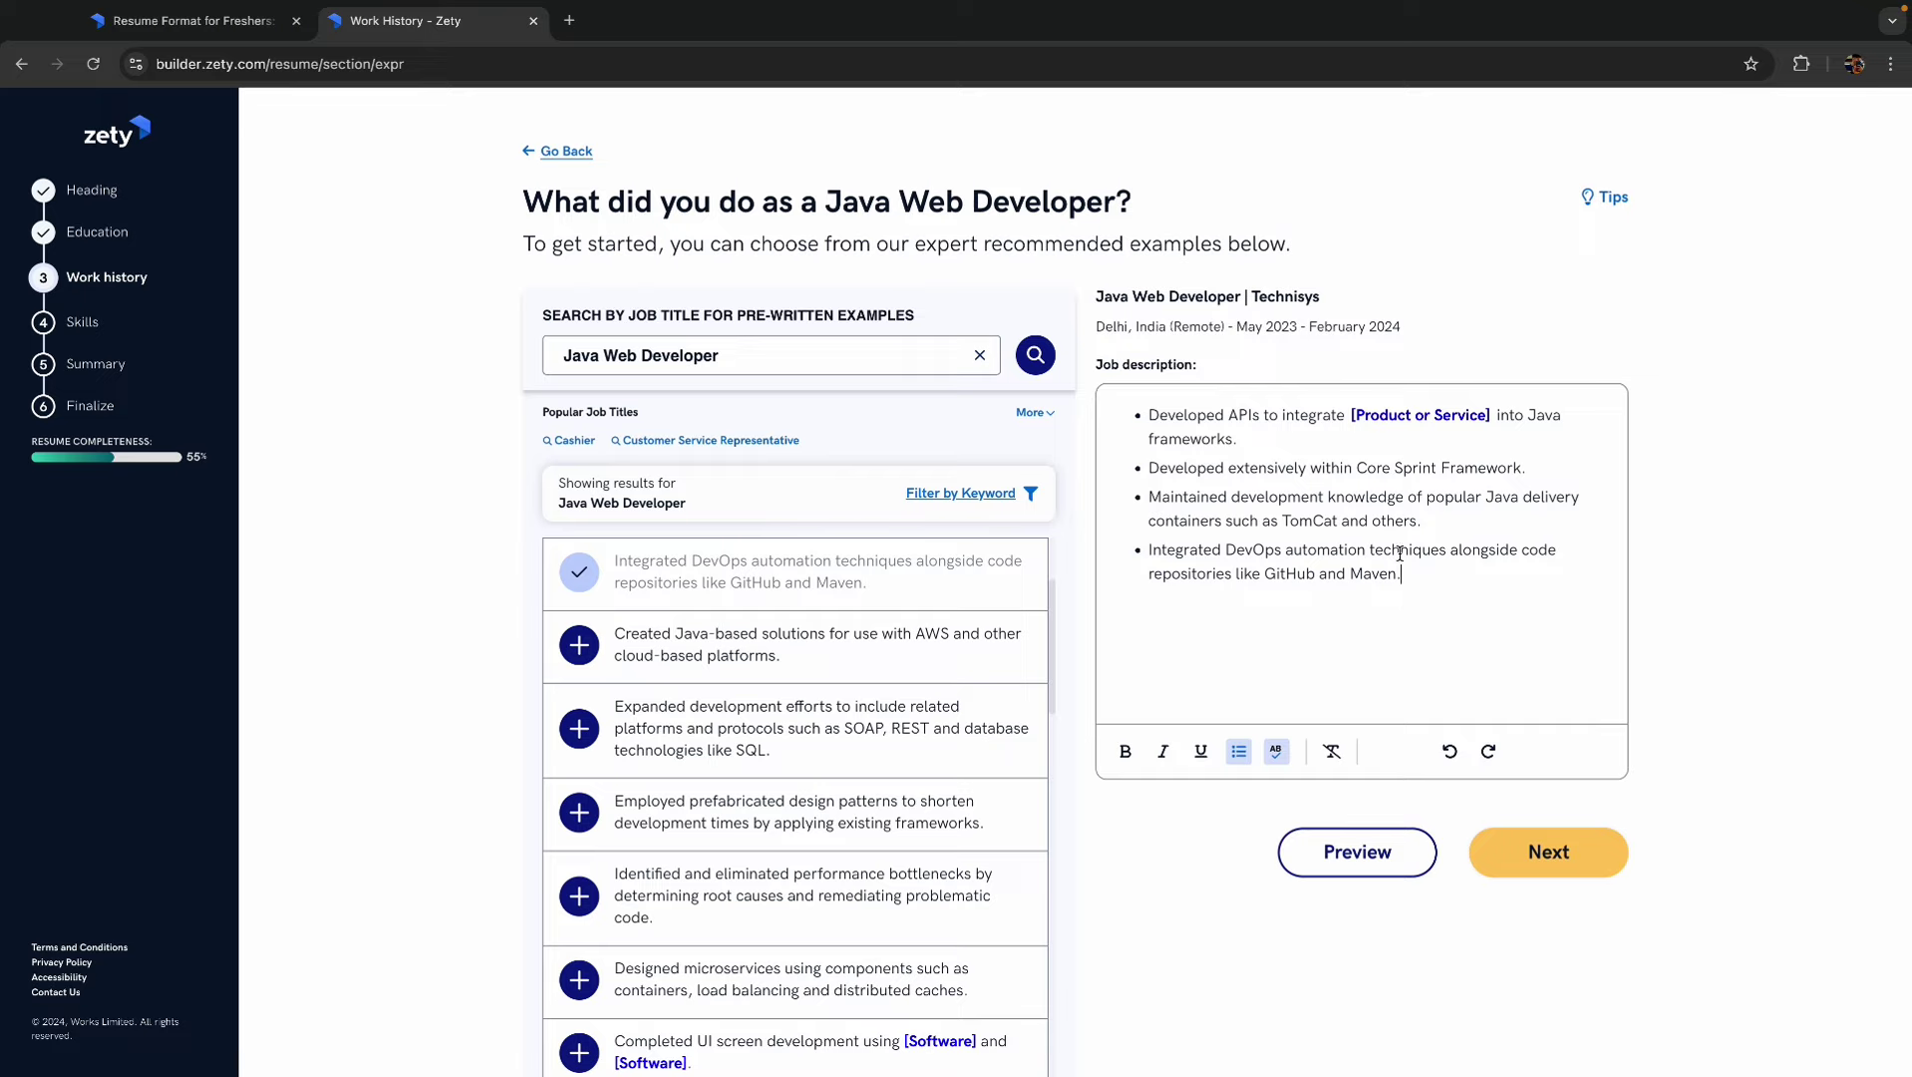
{"action": "left_click", "coordinate": [1543, 860]}
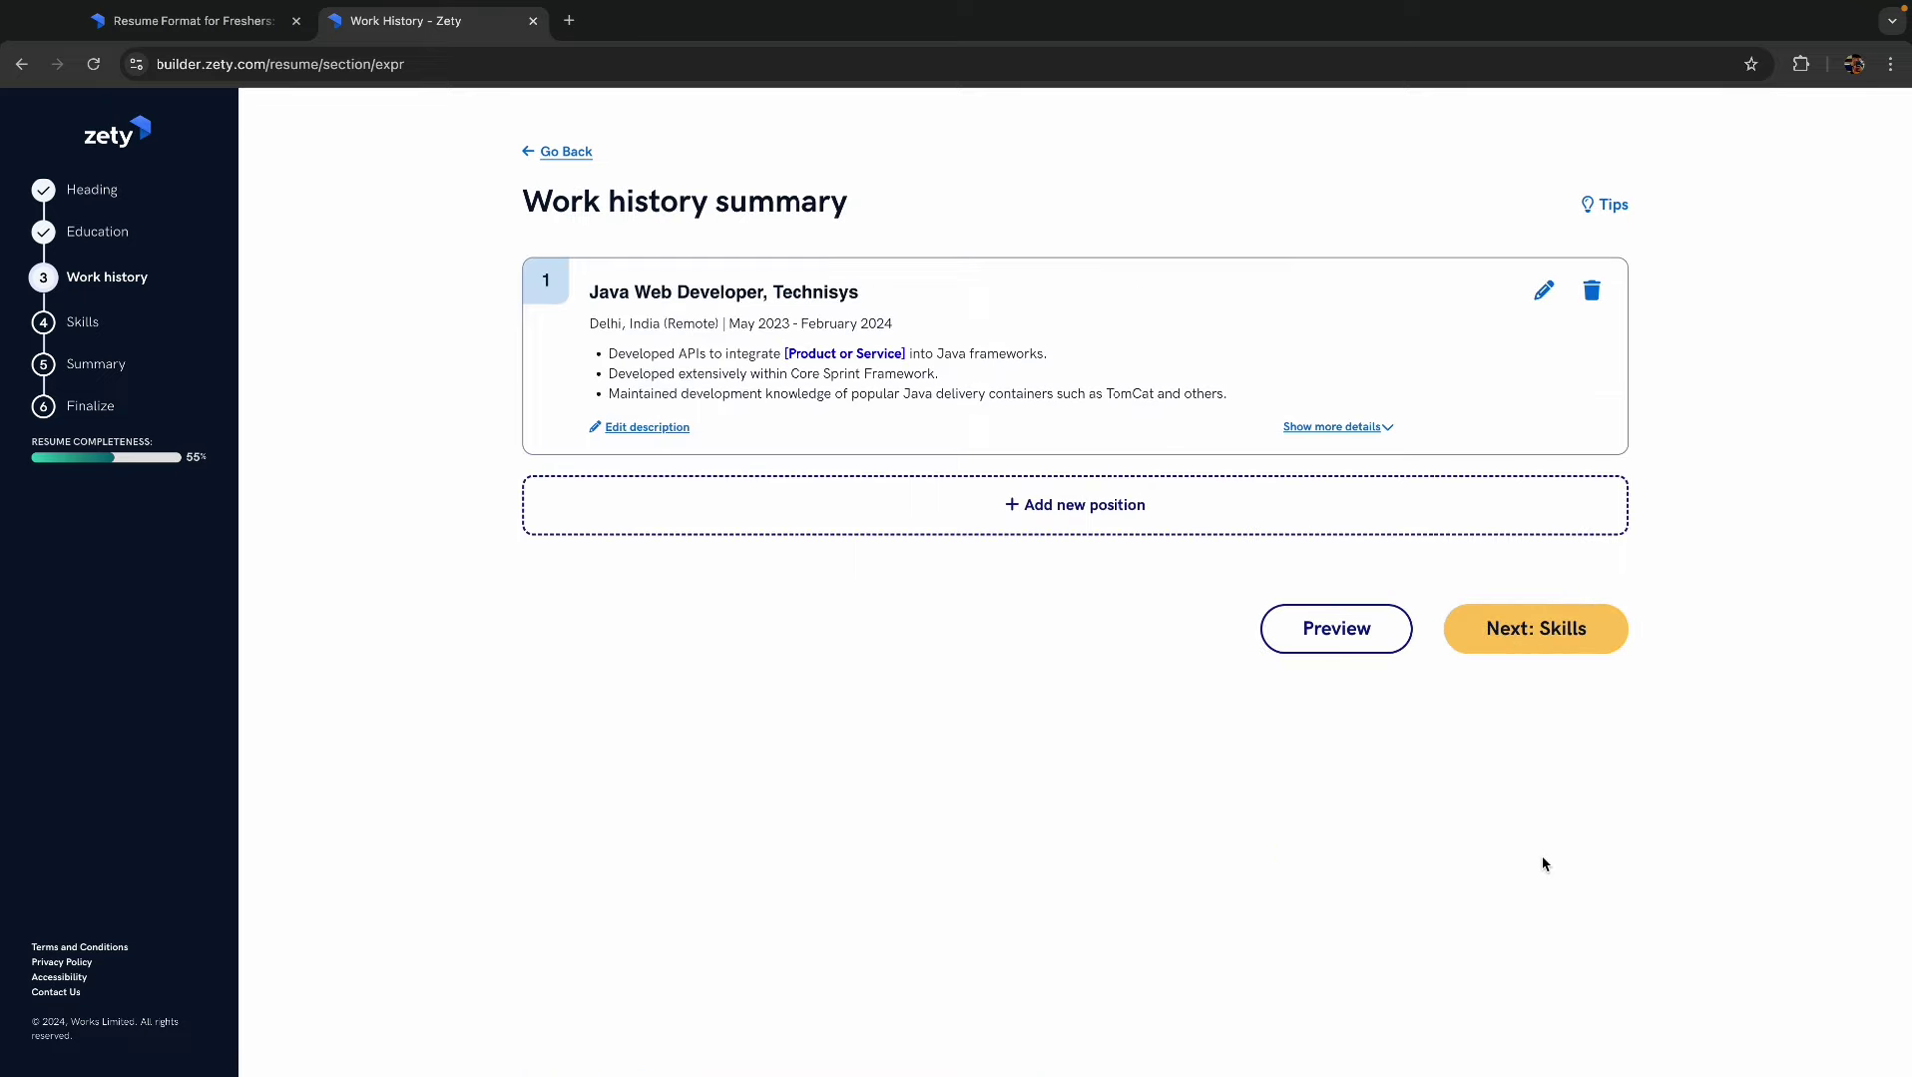
{"action": "left_click", "coordinate": [1544, 641]}
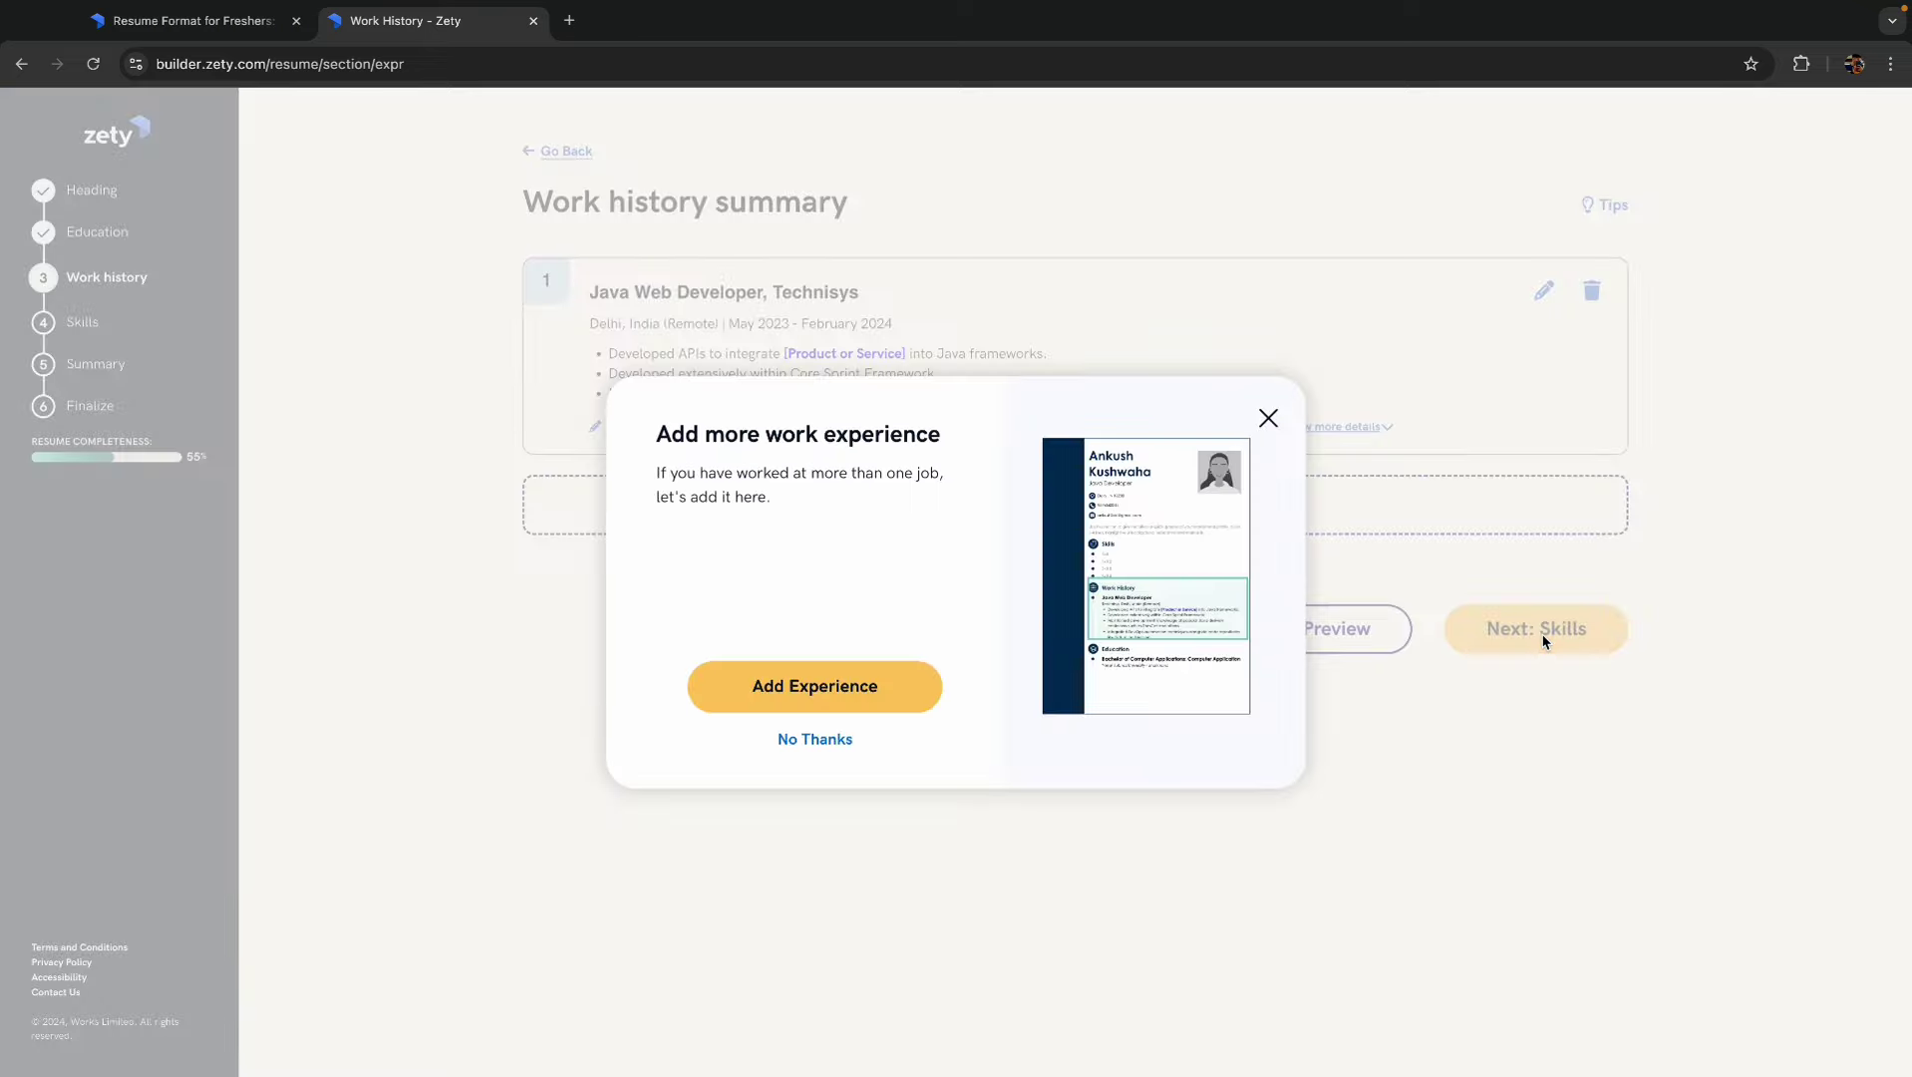
{"action": "left_click", "coordinate": [810, 697]}
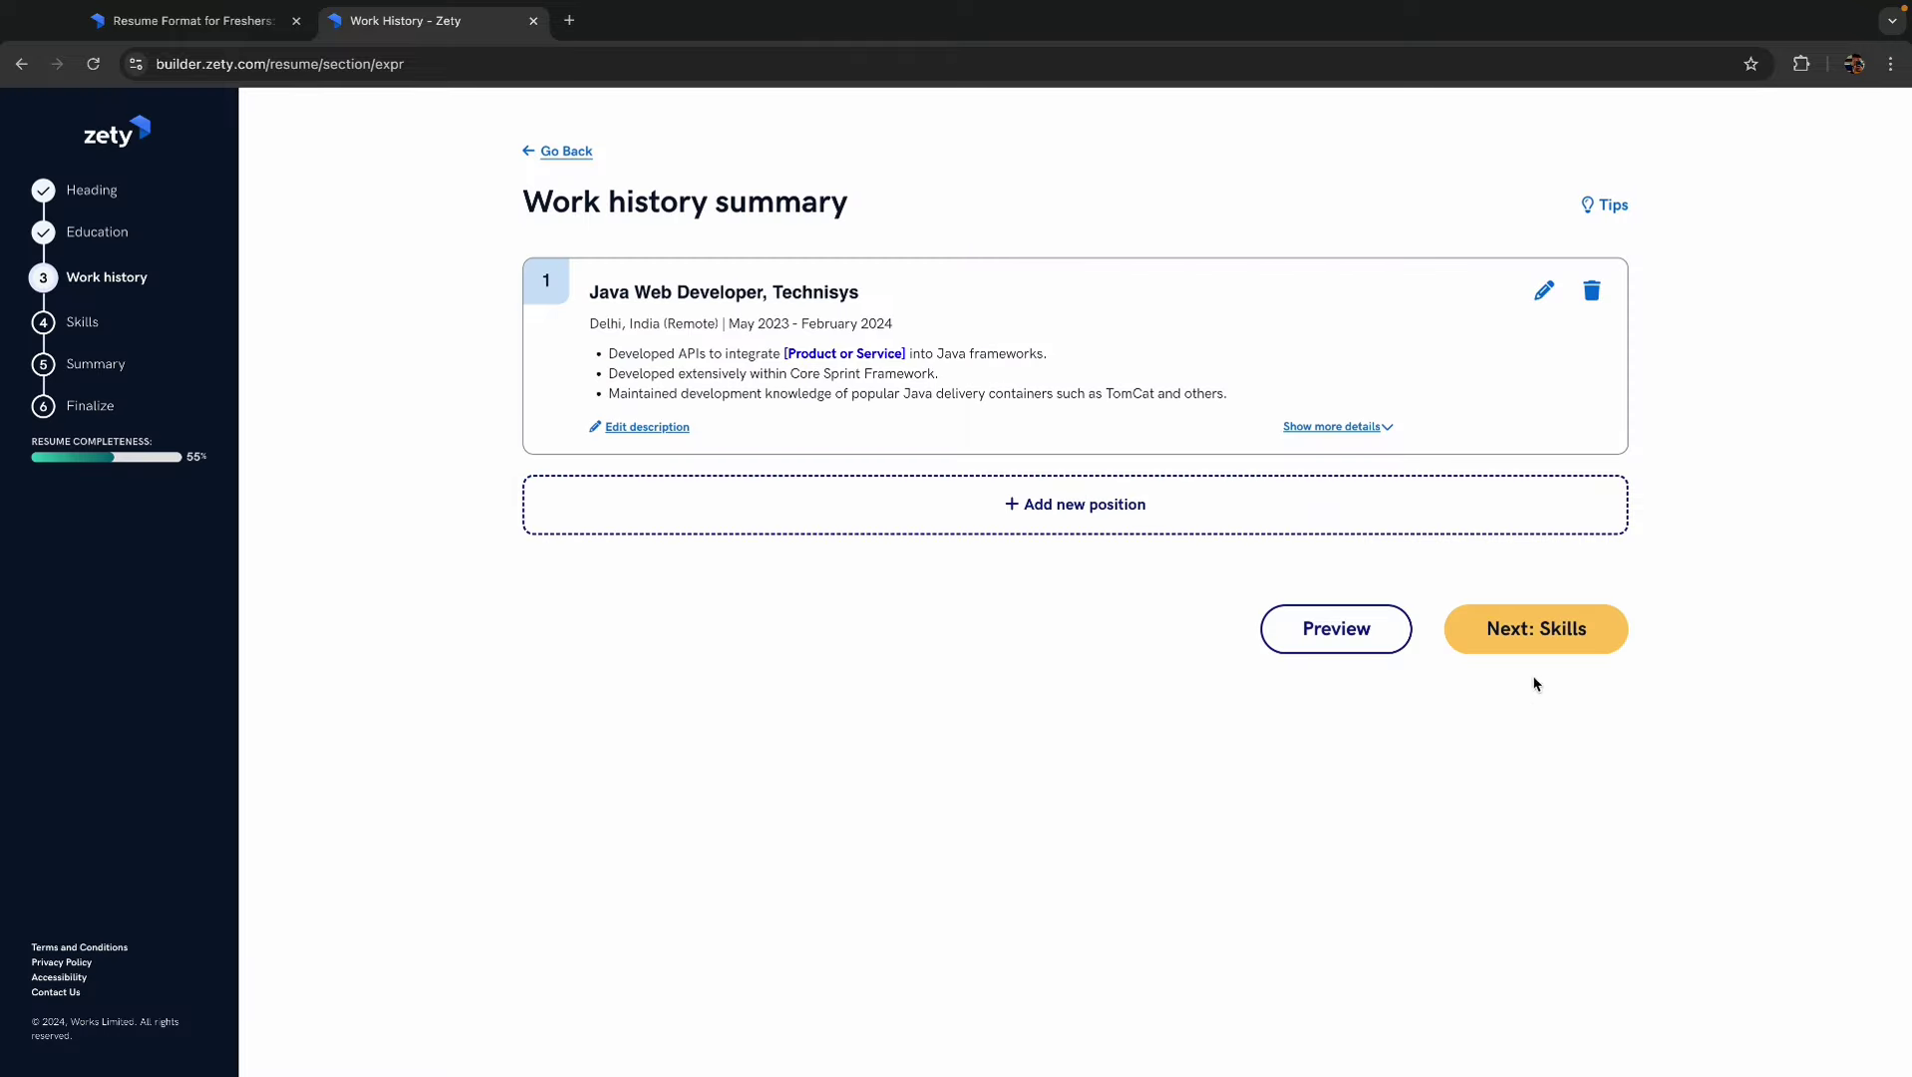
{"action": "left_click", "coordinate": [1560, 637]}
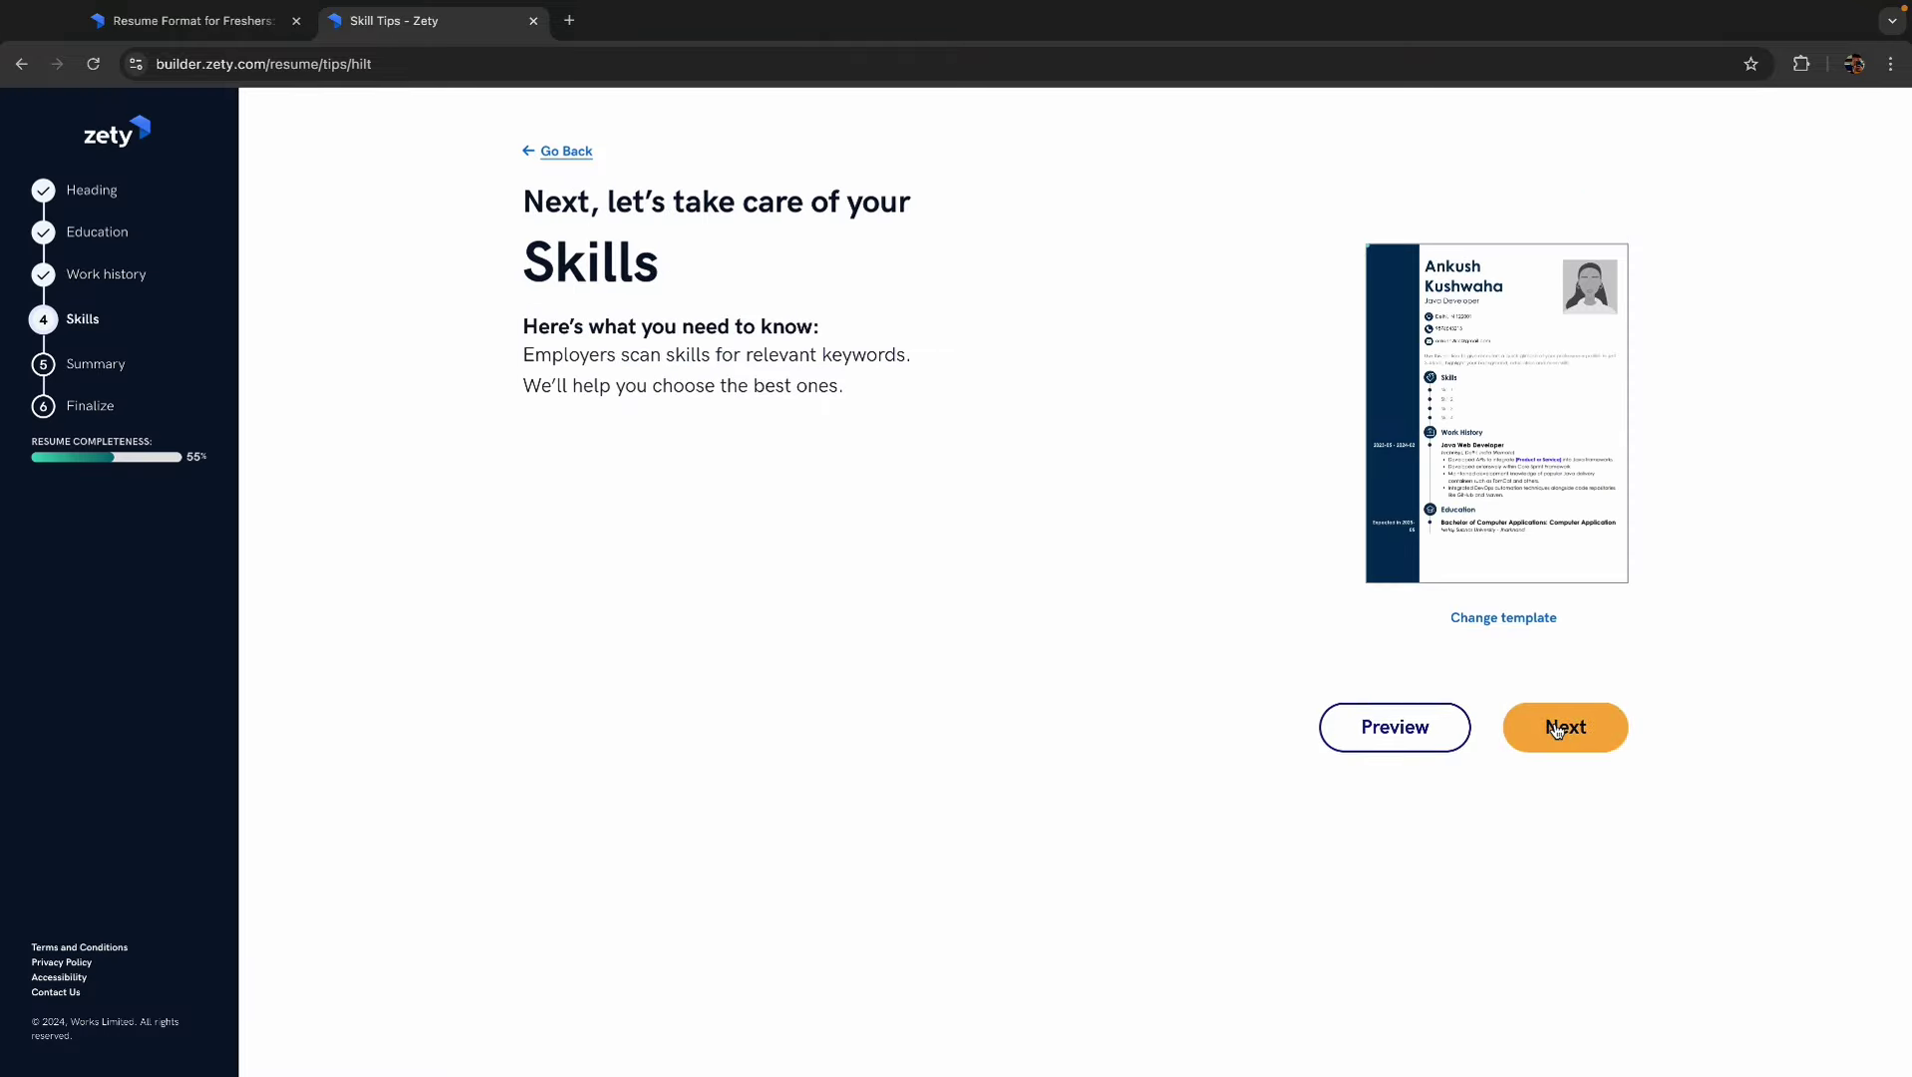
- Add the four suggested skills (Spring Framework, Java, Microservices Architecture, Servlets and JSP) plus SQL
{"action": "left_click", "coordinate": [1557, 729]}
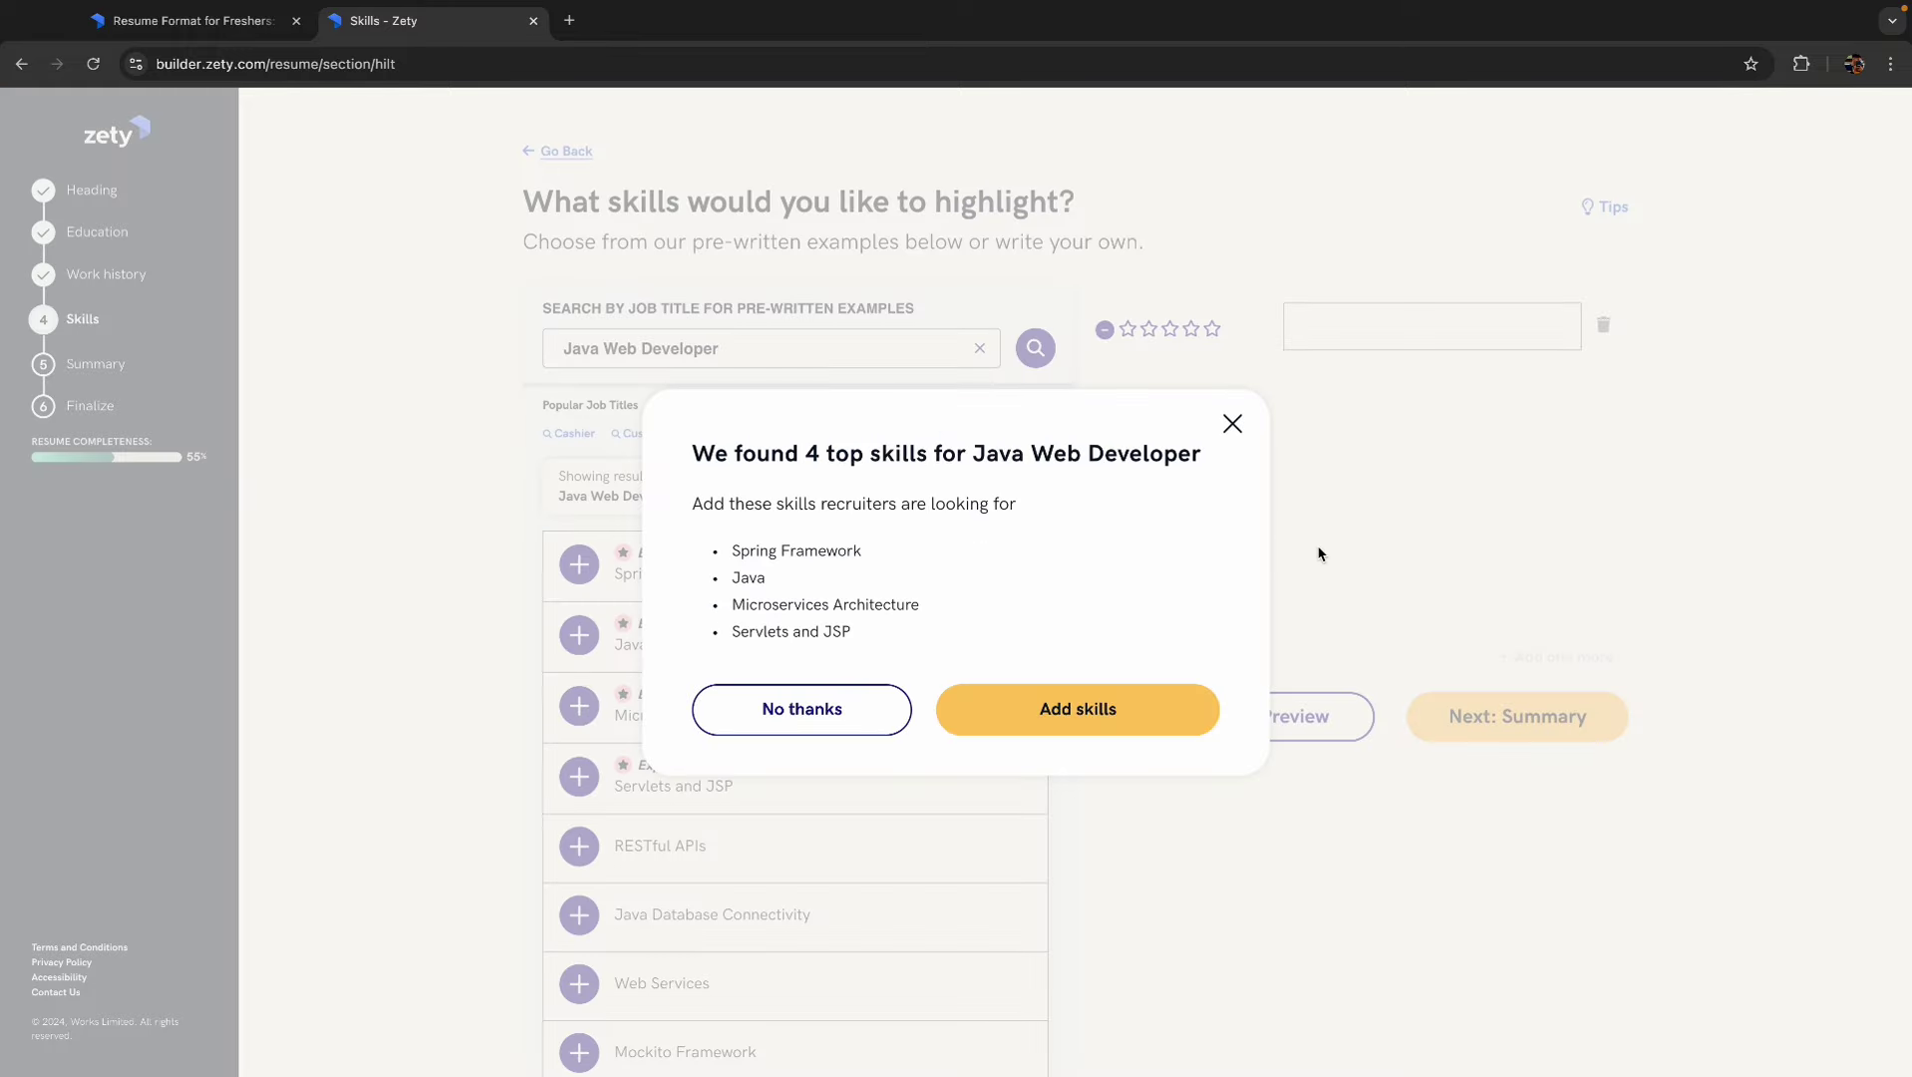
{"action": "left_click", "coordinate": [1079, 710]}
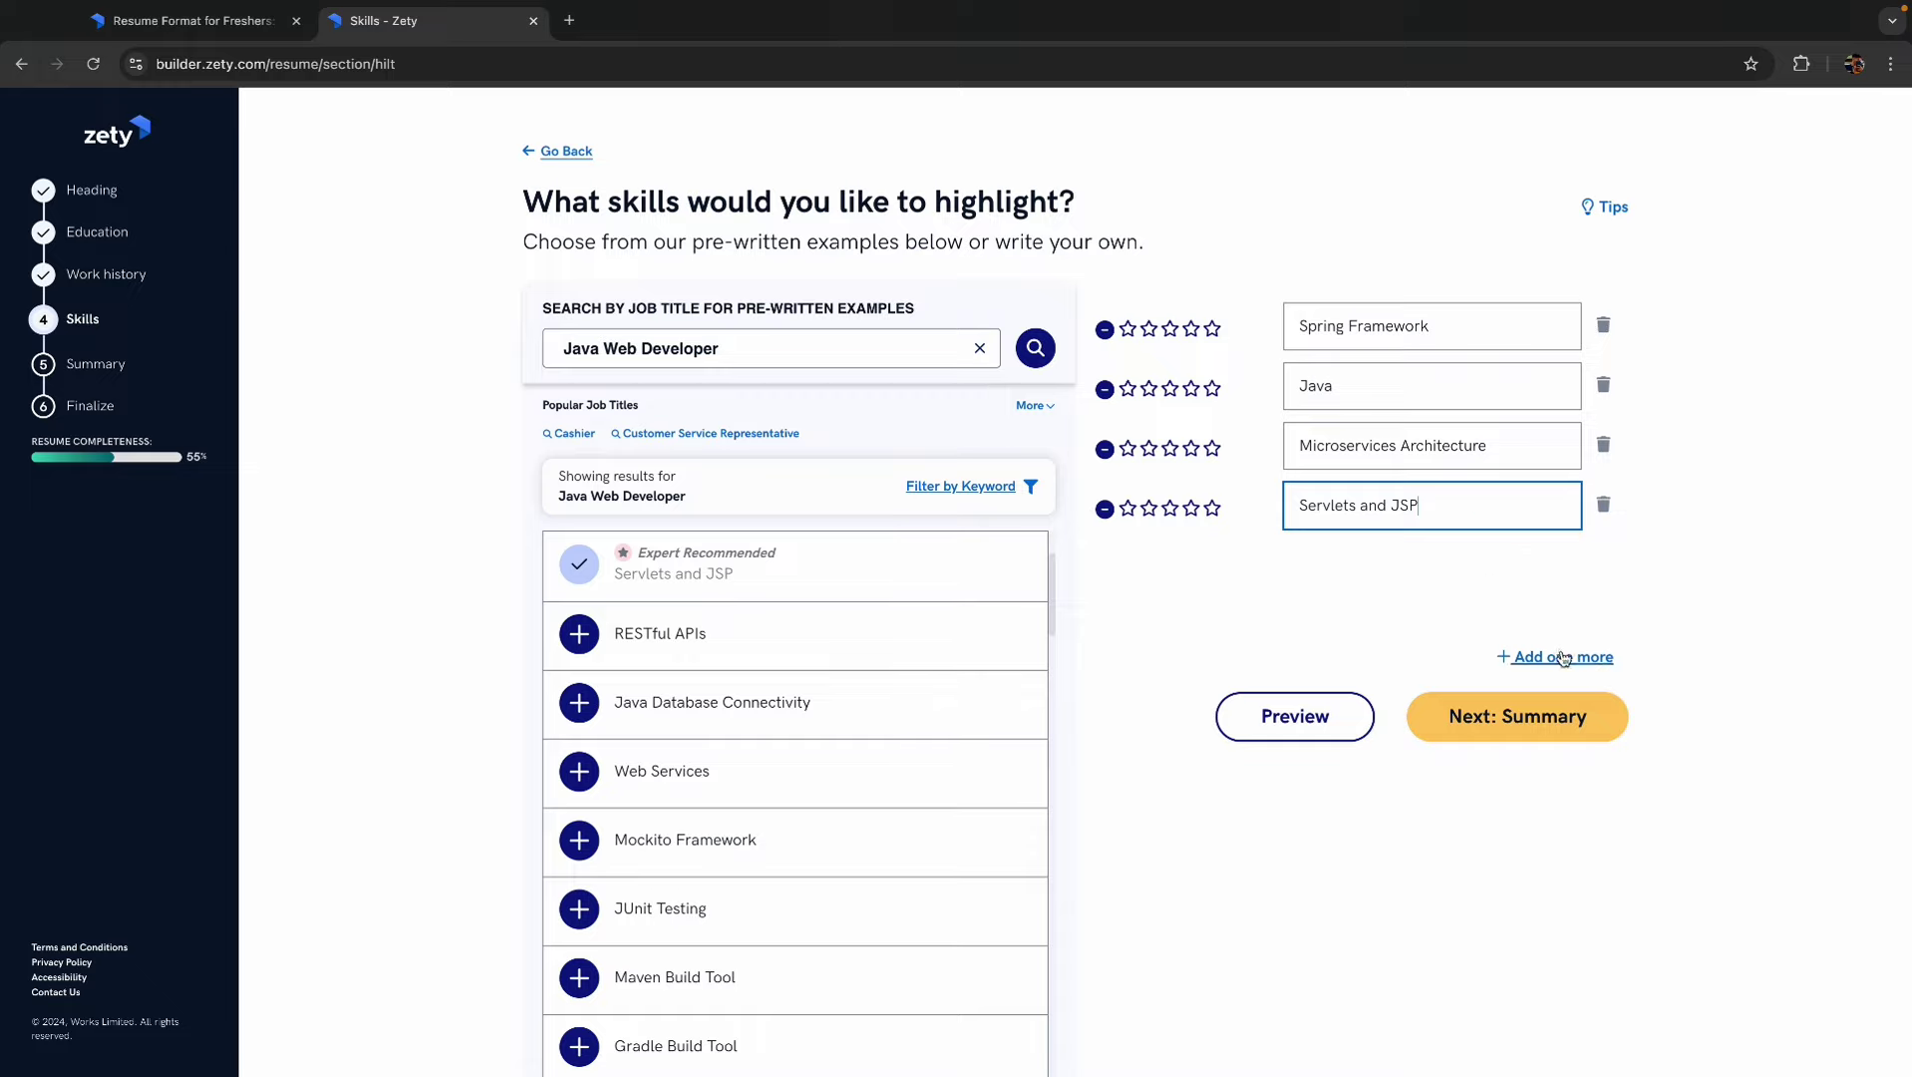
{"action": "left_click", "coordinate": [1517, 655]}
{"action": "type", "text": "Sq"}
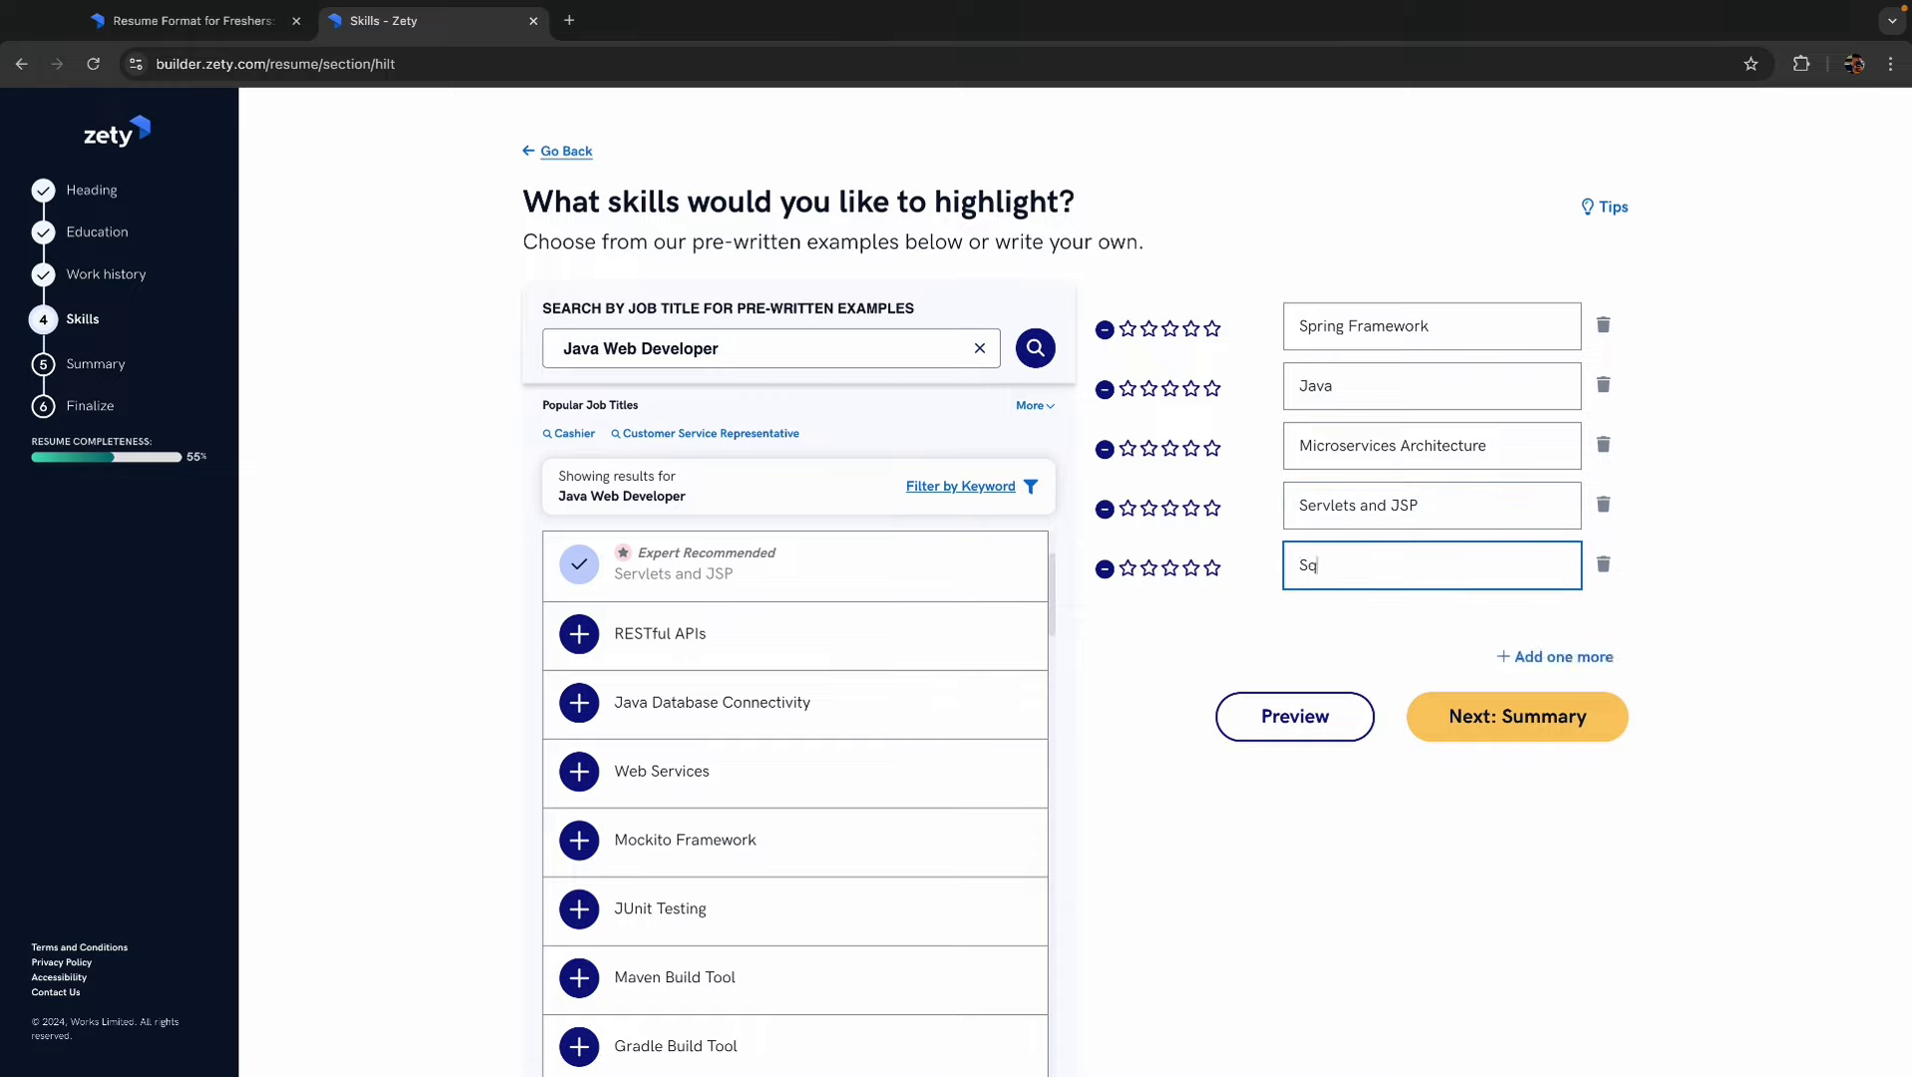
- Keep the generated summary describing an adept Java Web Developer and proceed to extra sections
{"action": "left_click", "coordinate": [1519, 723]}
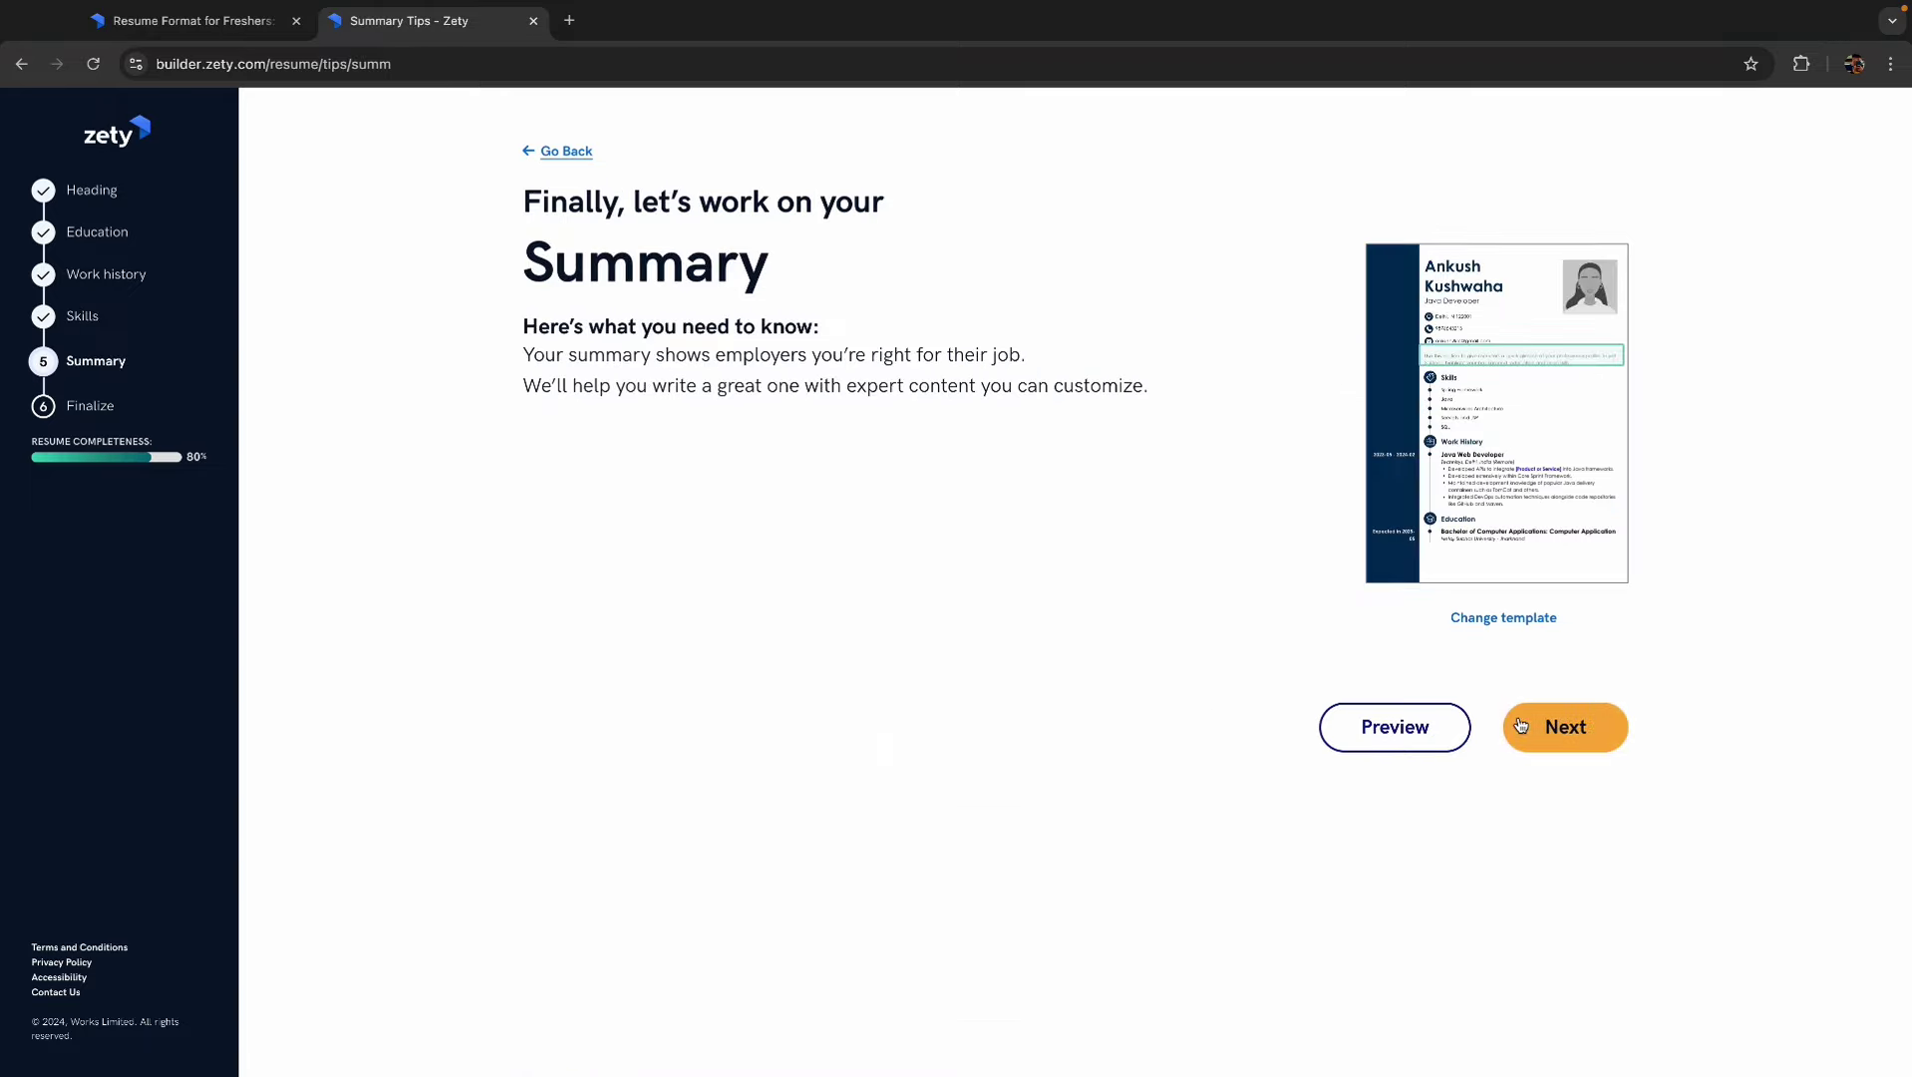
{"action": "left_click", "coordinate": [1557, 733]}
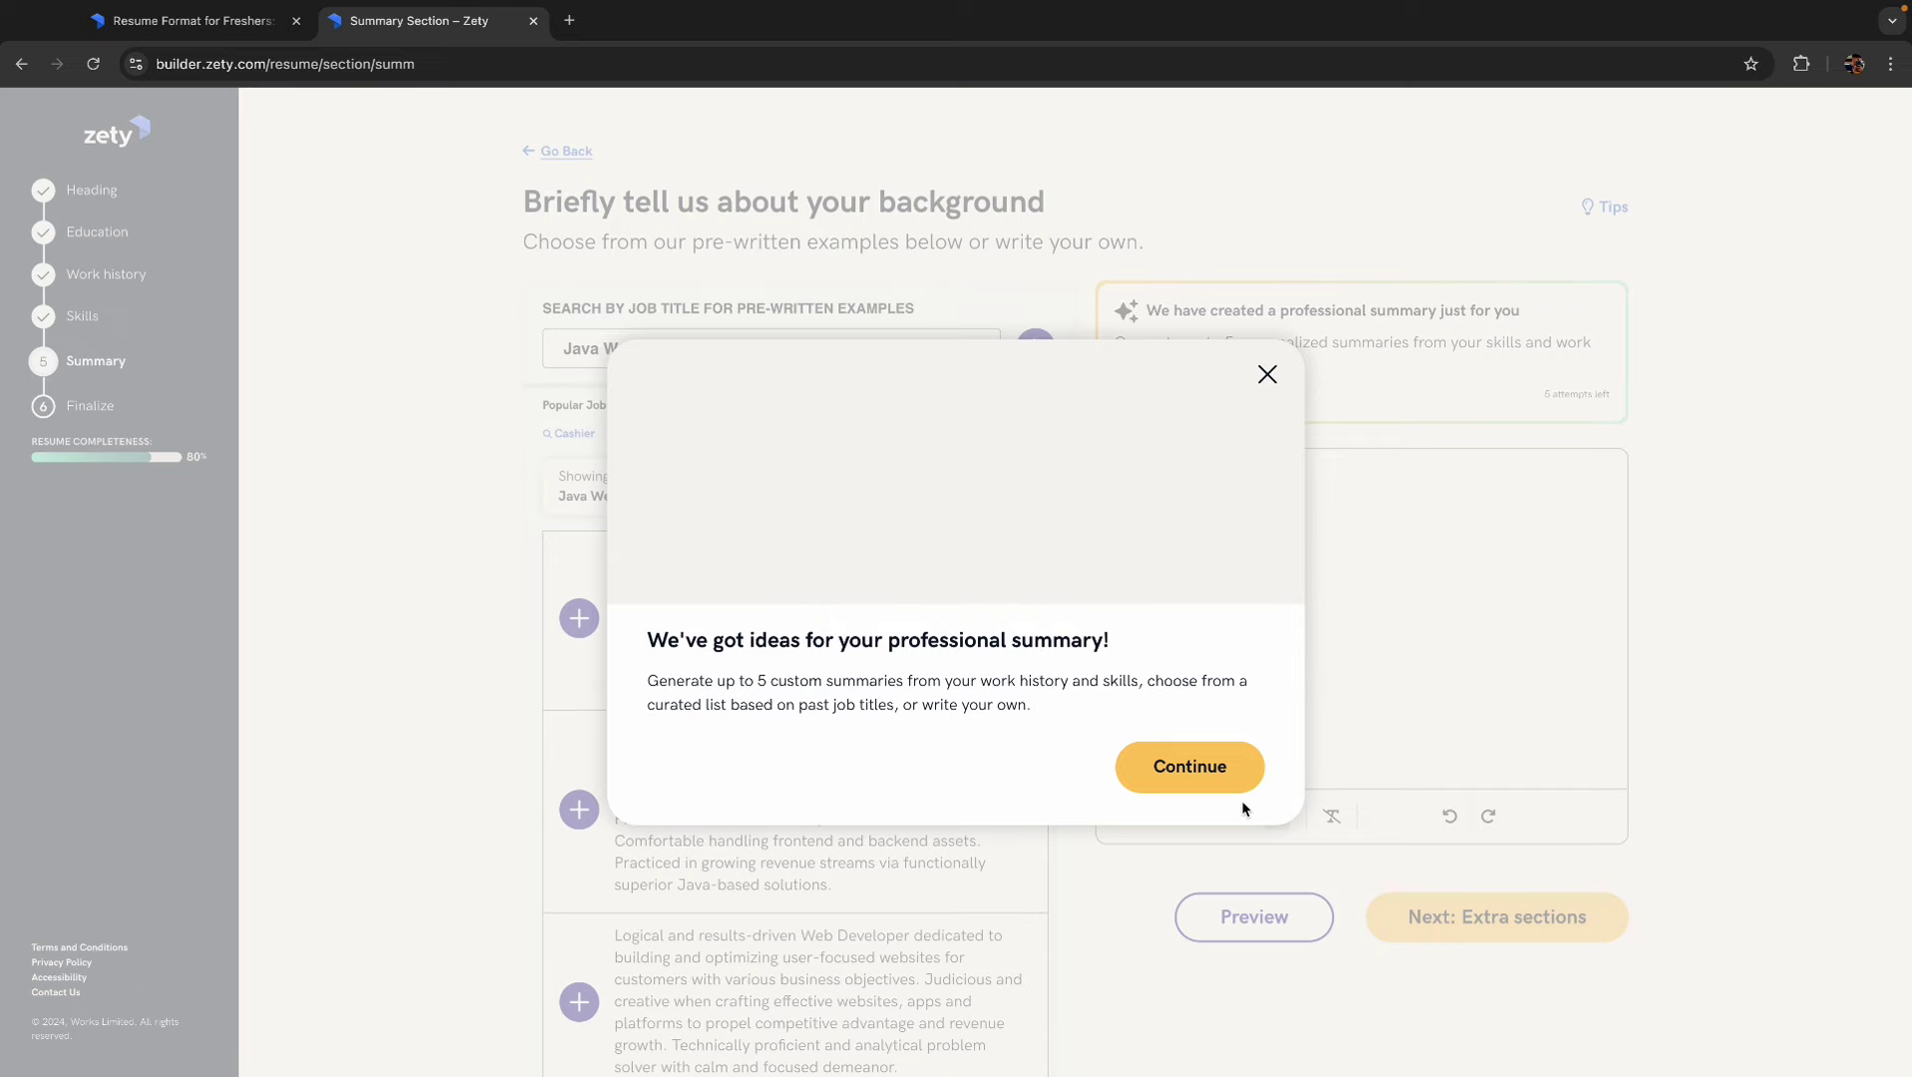
{"action": "left_click", "coordinate": [1189, 765]}
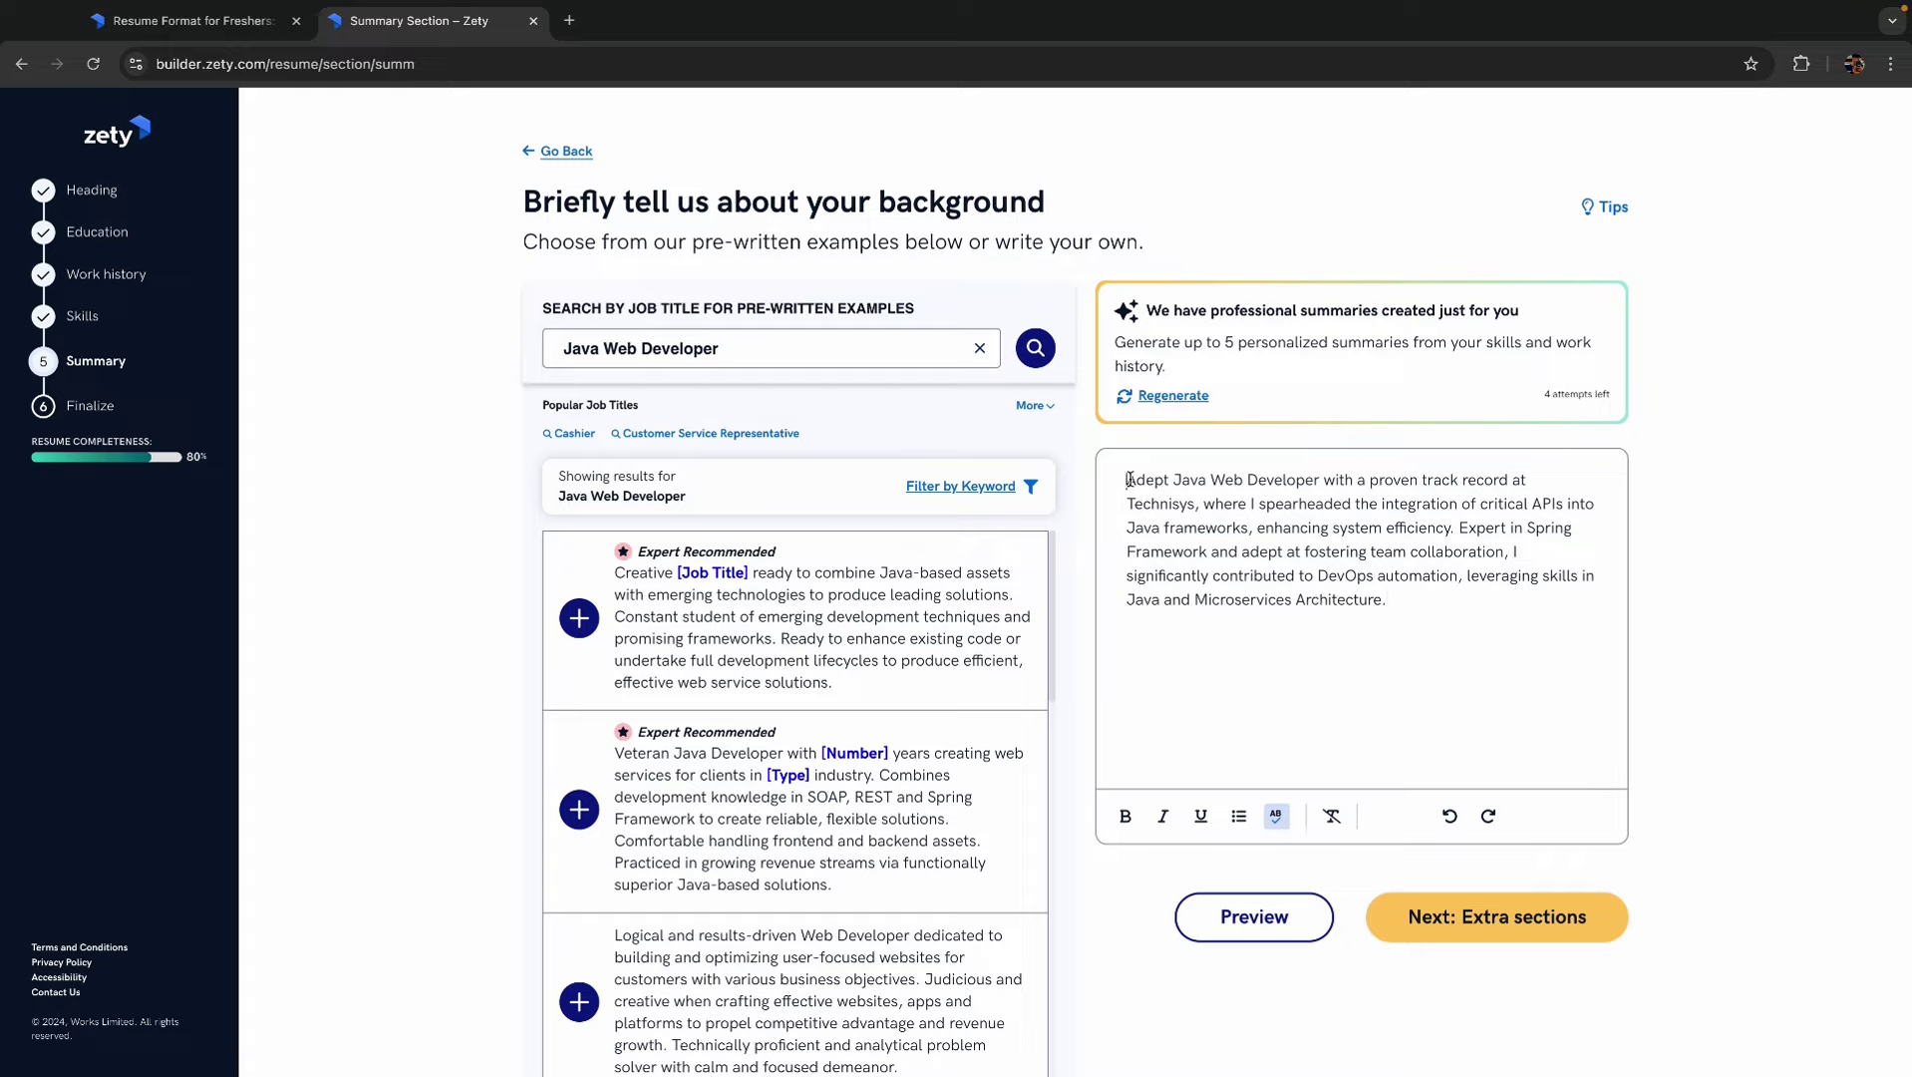
{"action": "mouse_move", "coordinate": [1127, 479]}
{"action": "left_mouse_down"}
{"action": "mouse_move", "coordinate": [1396, 507]}
{"action": "mouse_move", "coordinate": [1464, 608]}
{"action": "mouse_move", "coordinate": [1296, 529]}
{"action": "mouse_move", "coordinate": [1127, 485]}
{"action": "left_mouse_up"}
{"action": "left_click", "coordinate": [1419, 605]}
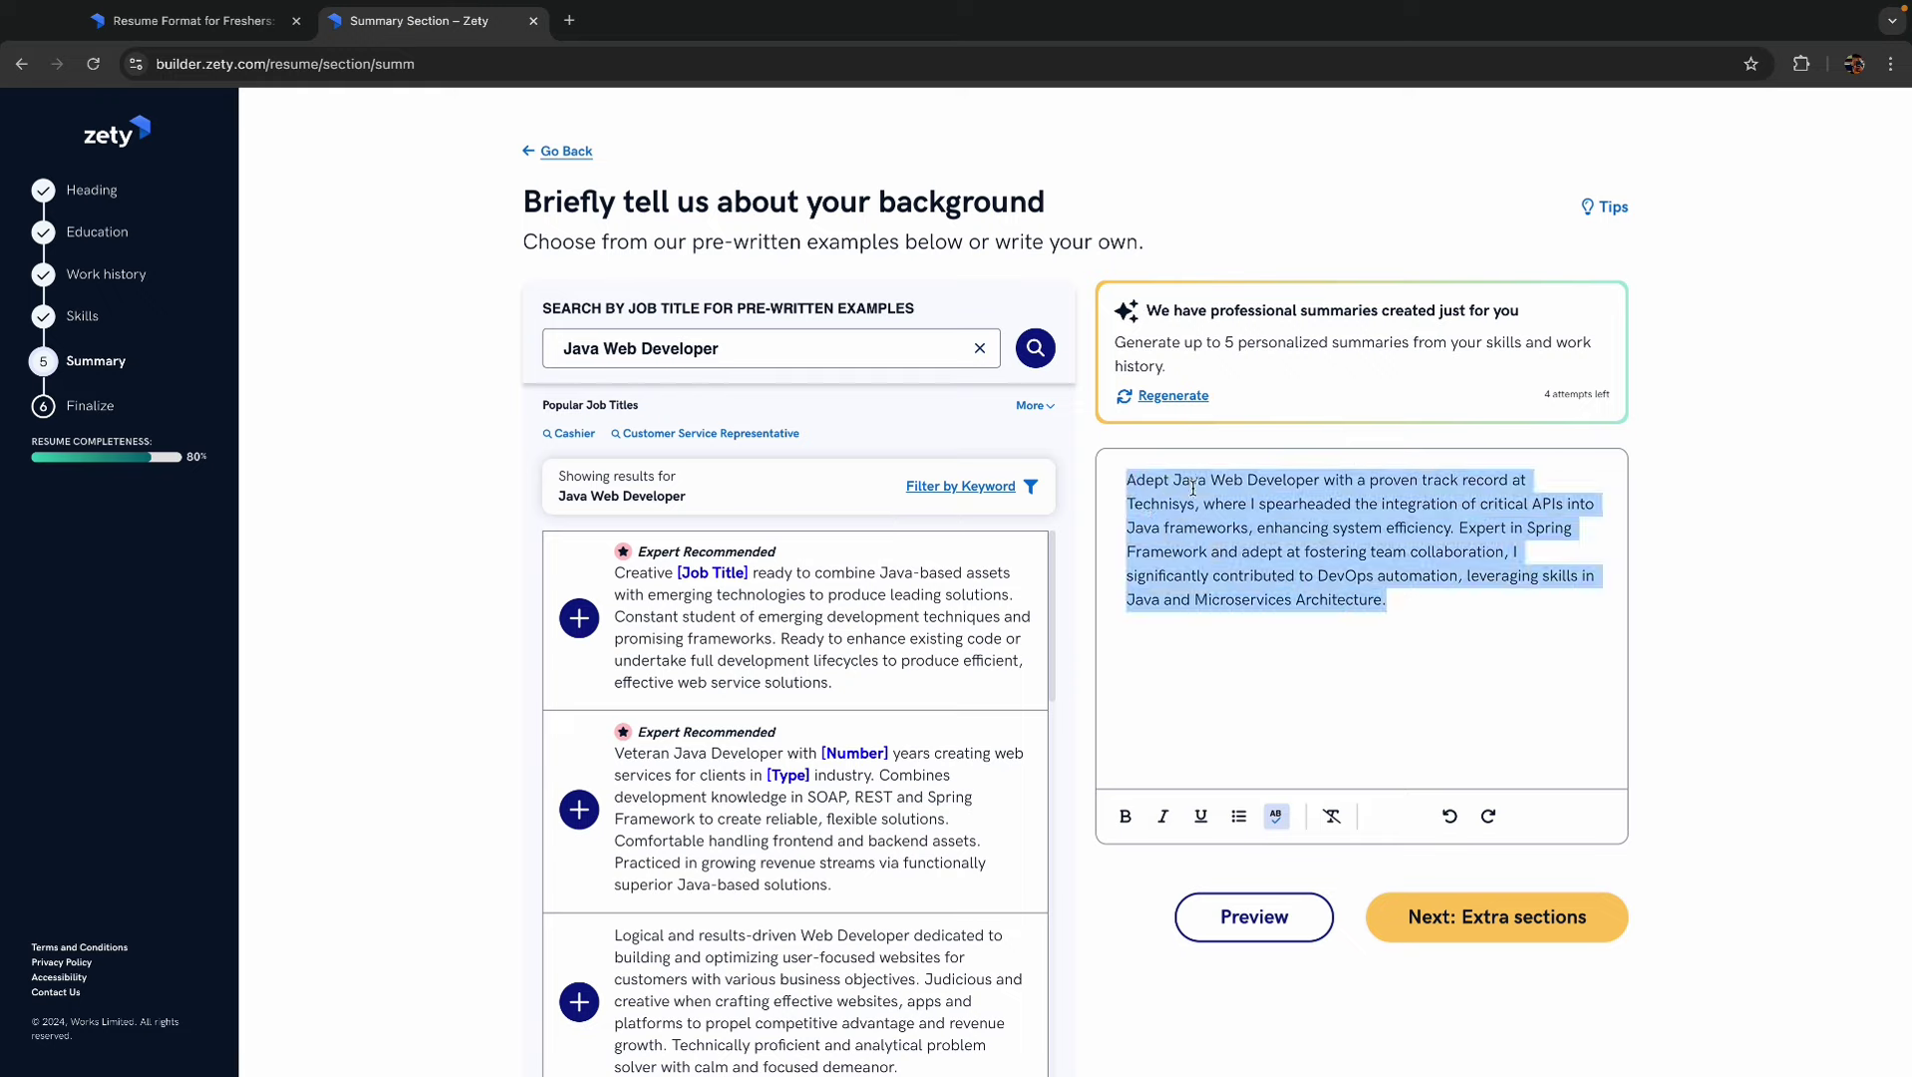
{"action": "left_click", "coordinate": [1397, 605]}
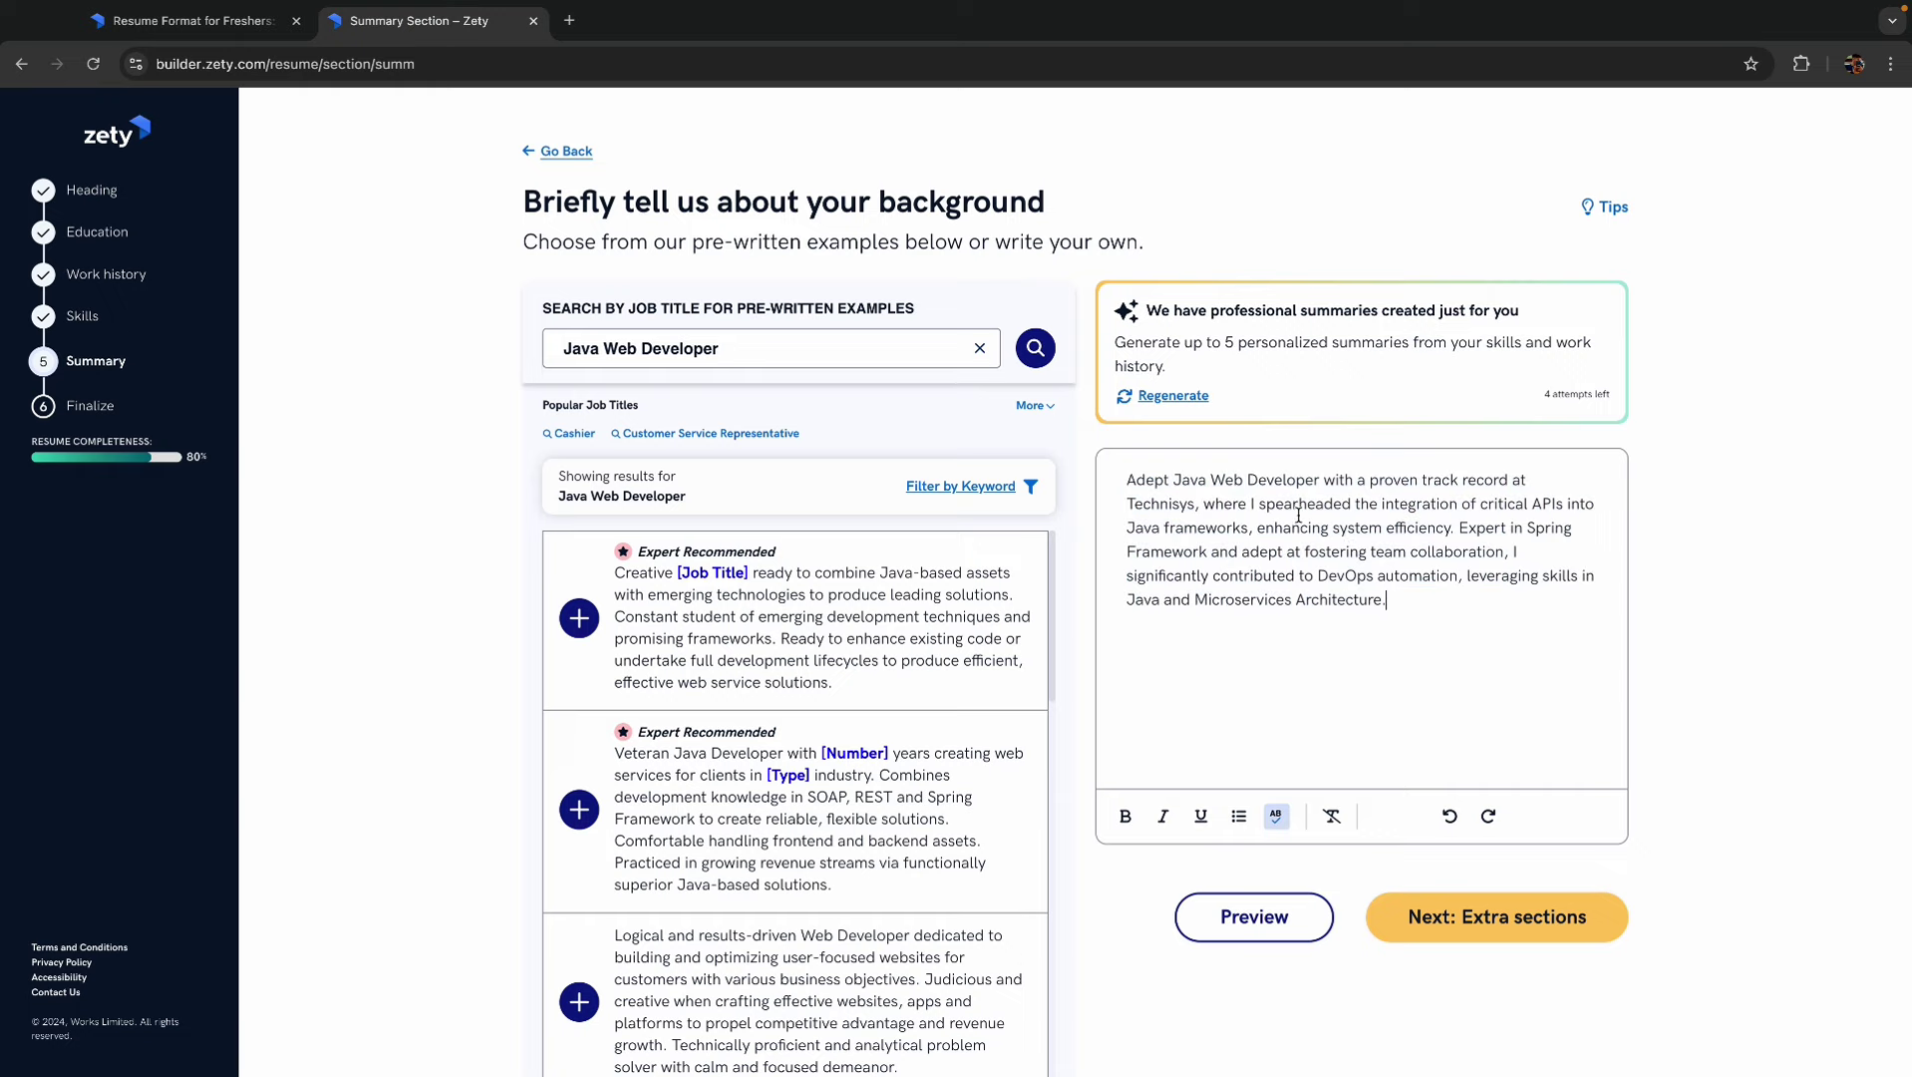
{"action": "left_click", "coordinate": [1520, 926]}
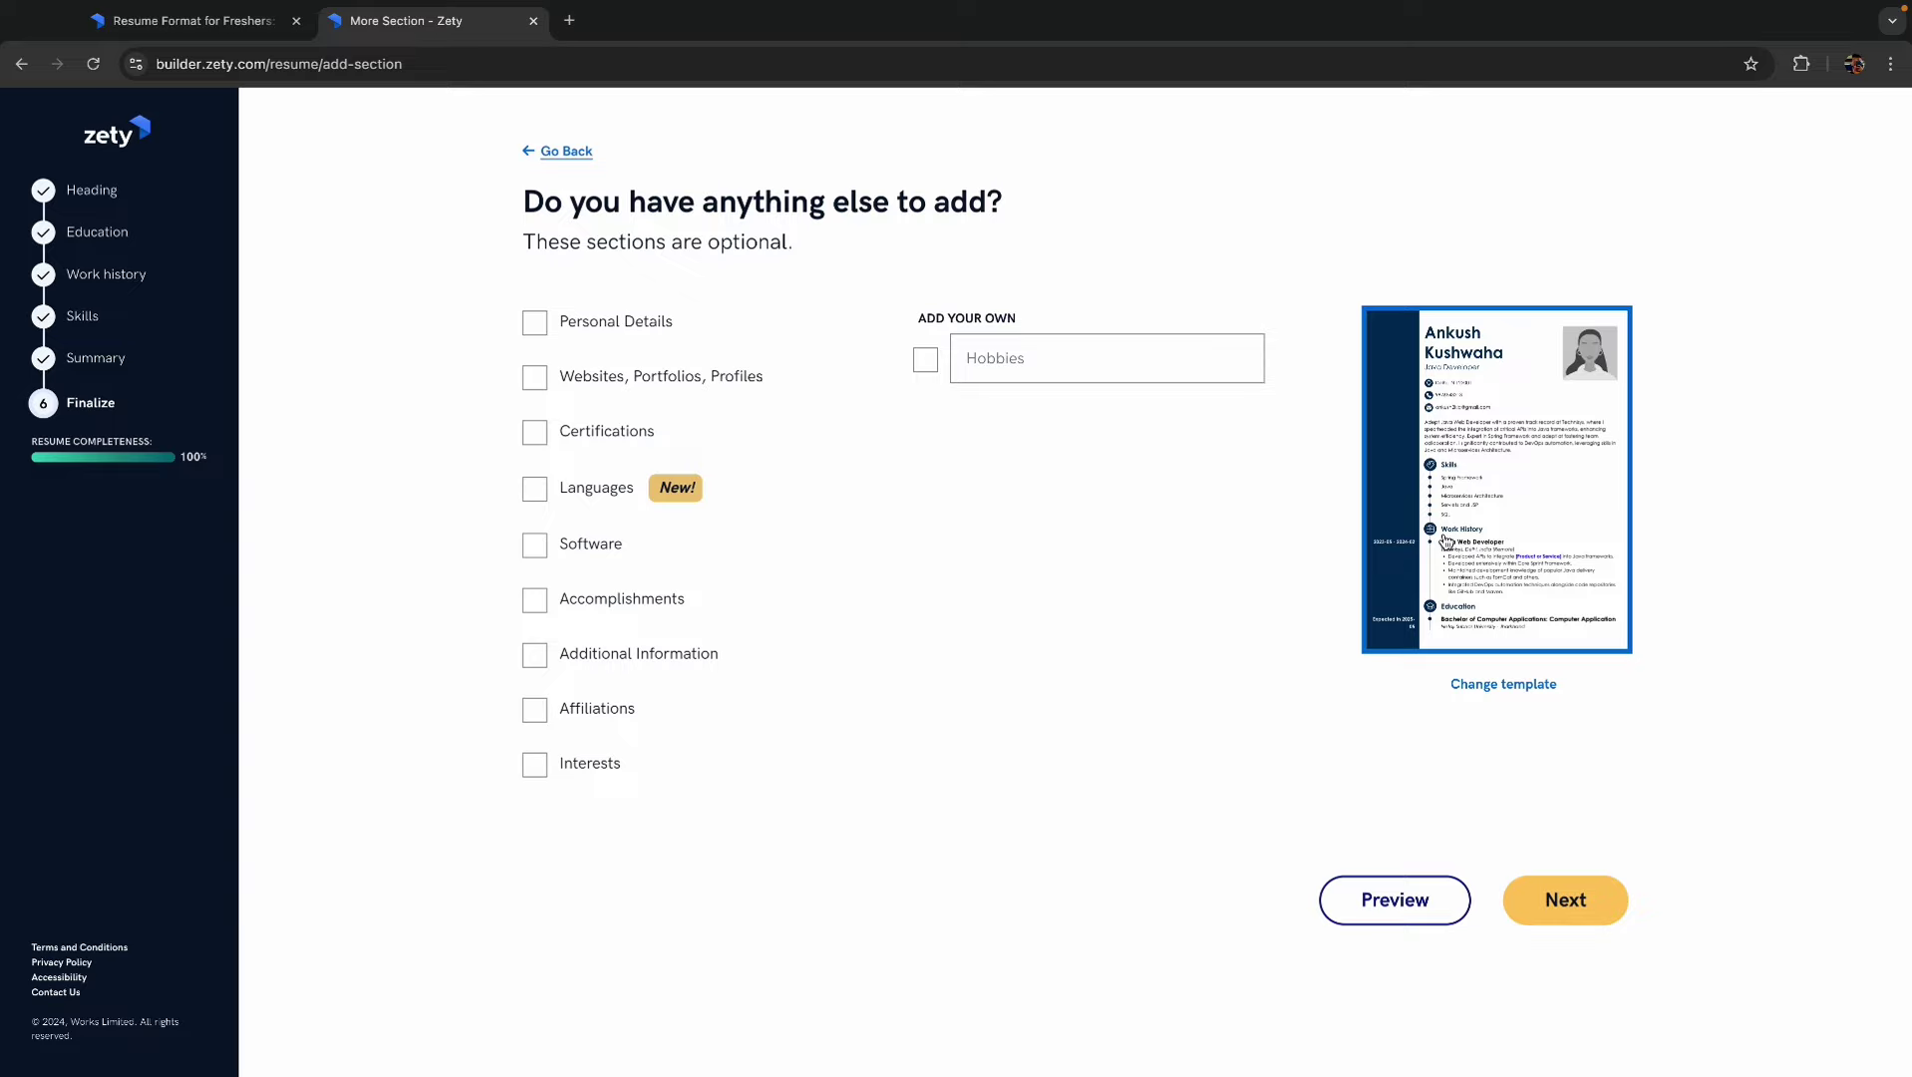
- Add Certifications and Personal Details as extra resume sections and continue to their forms
{"action": "left_click", "coordinate": [542, 440]}
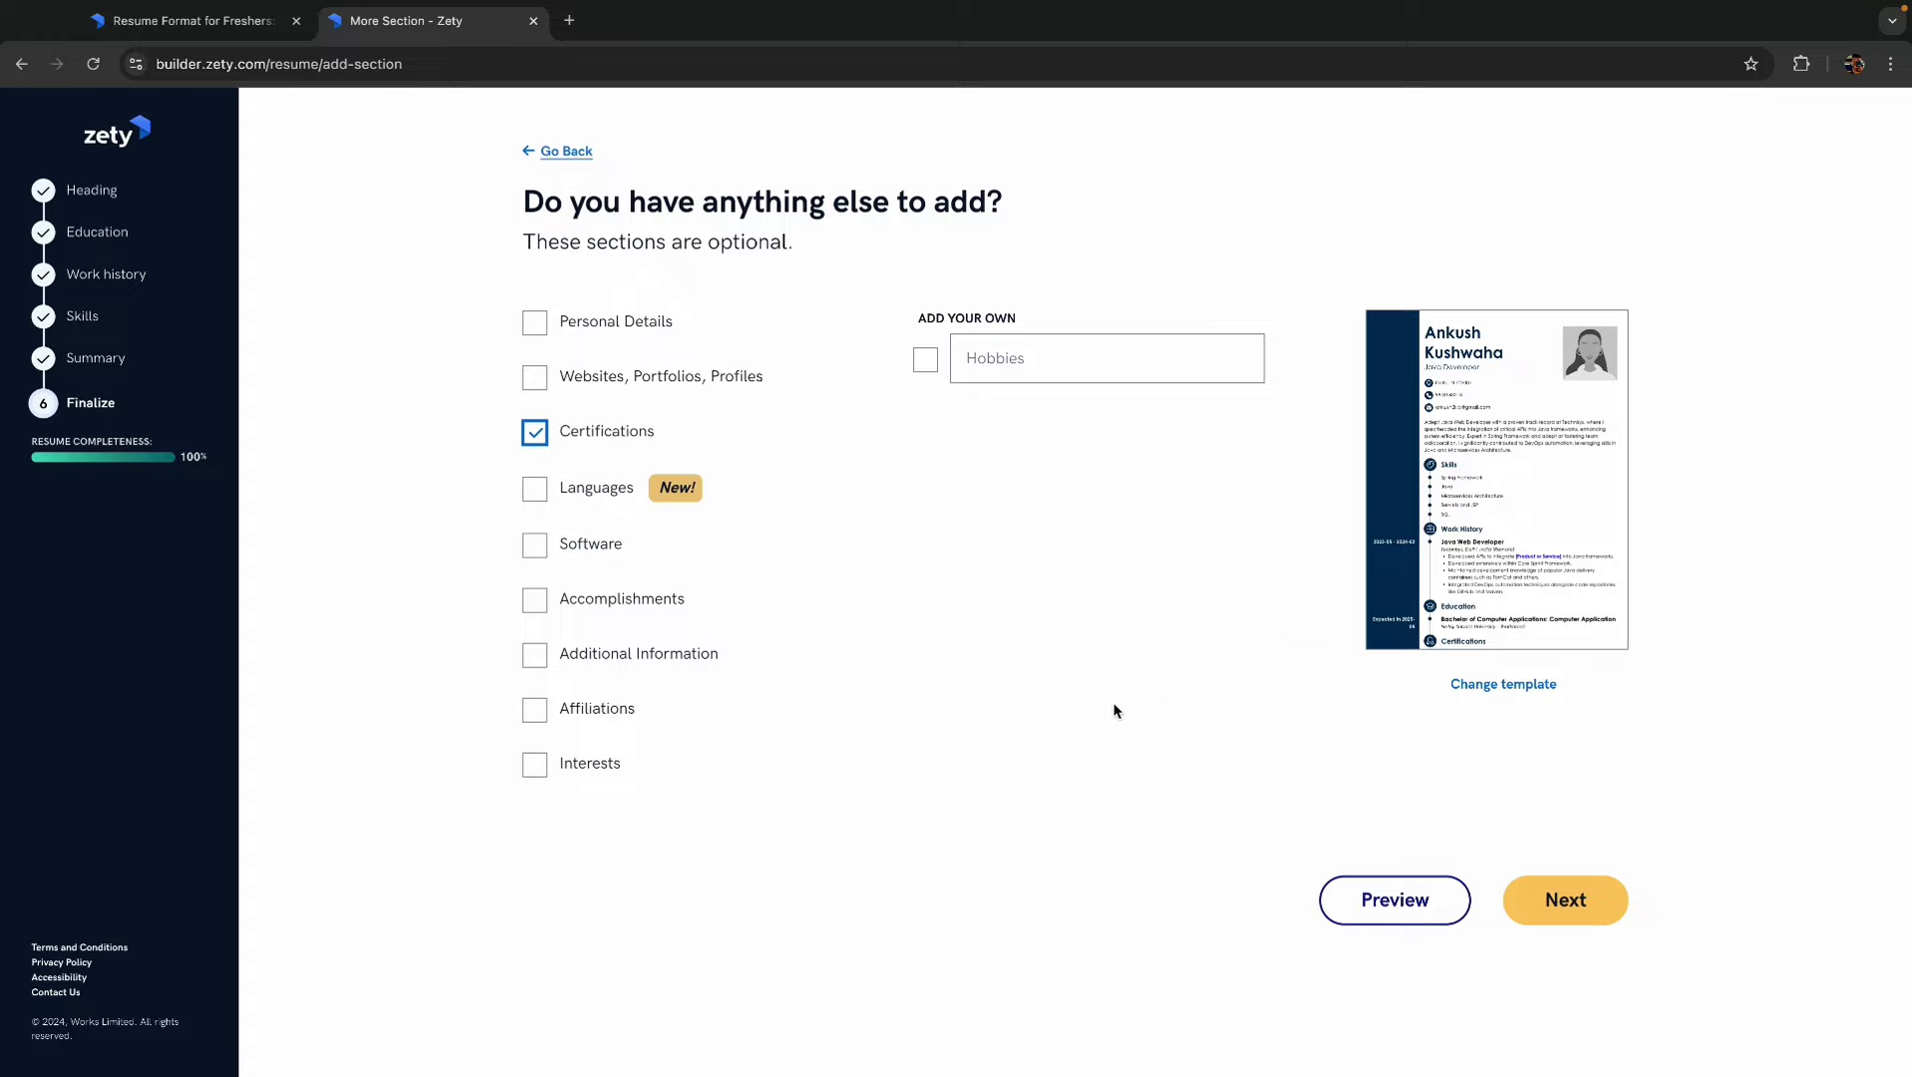
{"action": "left_click", "coordinate": [544, 327]}
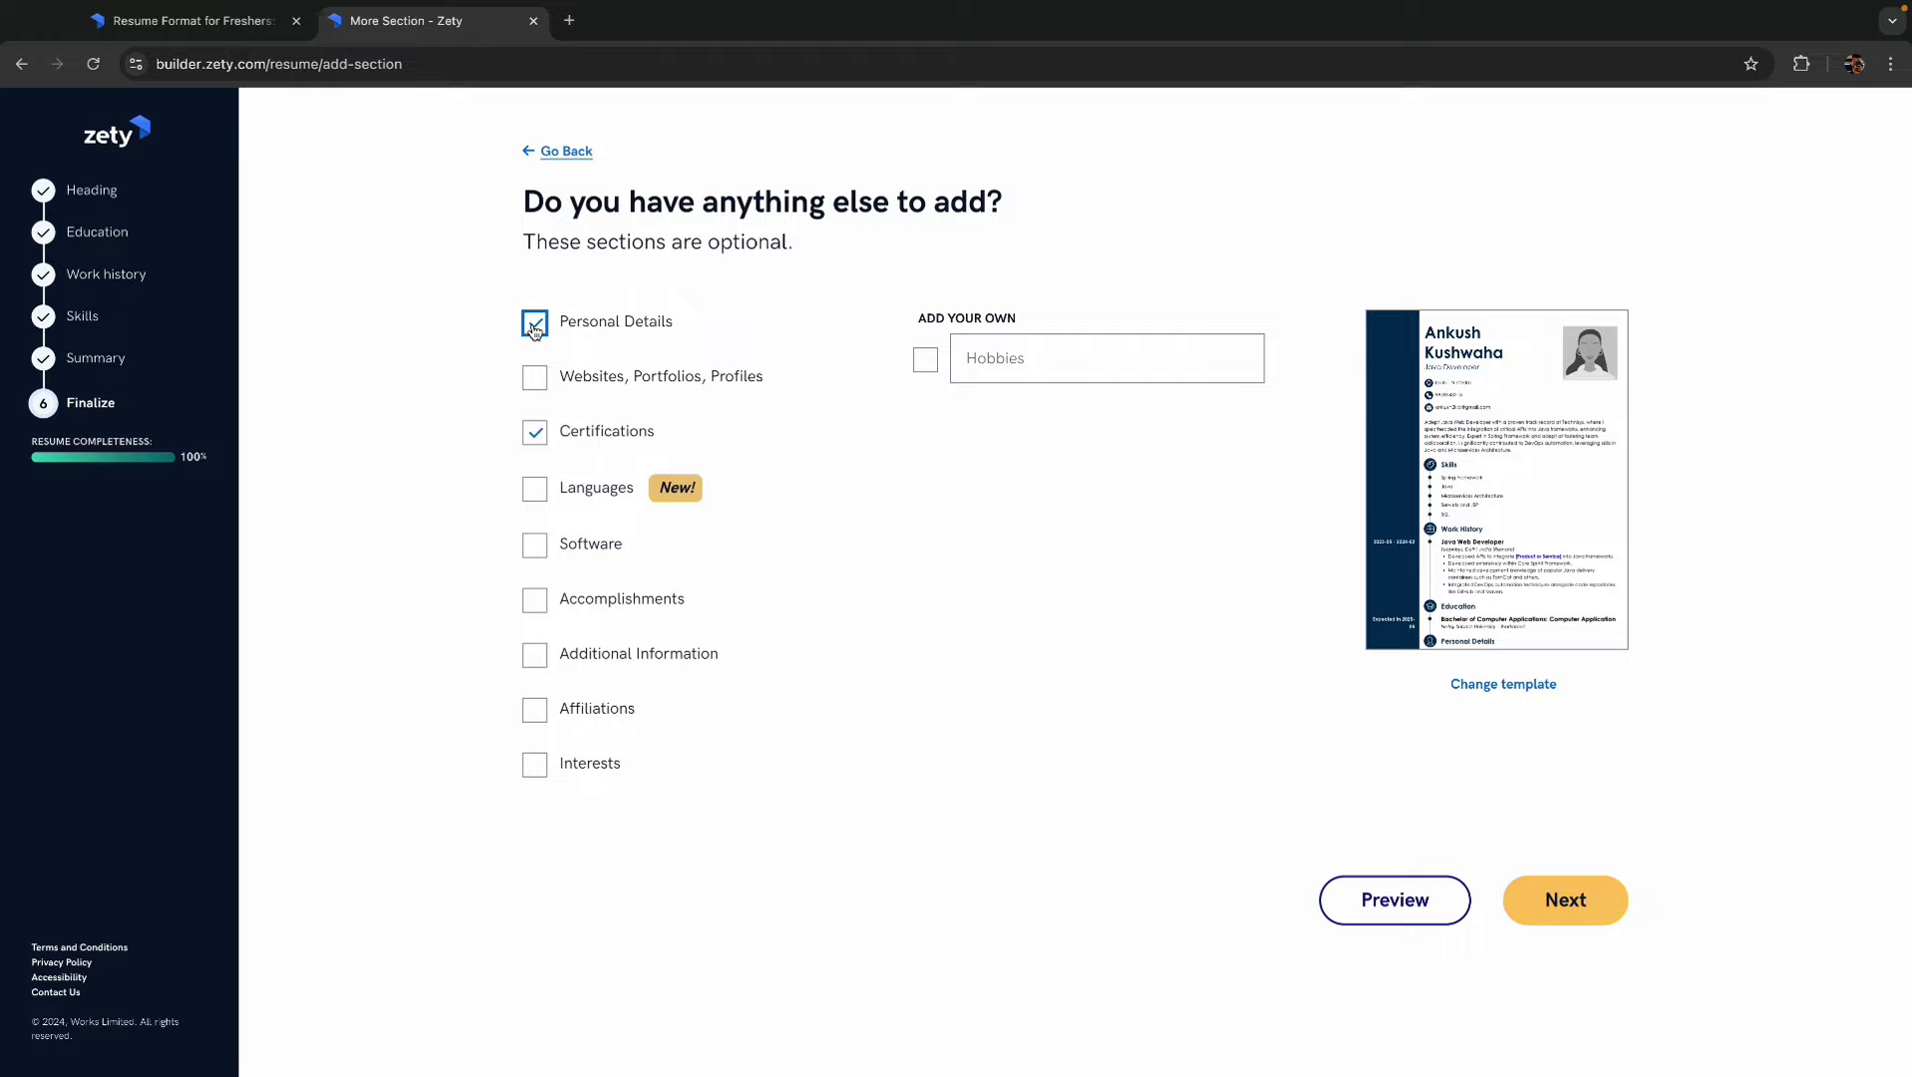
{"action": "left_click", "coordinate": [1563, 902]}
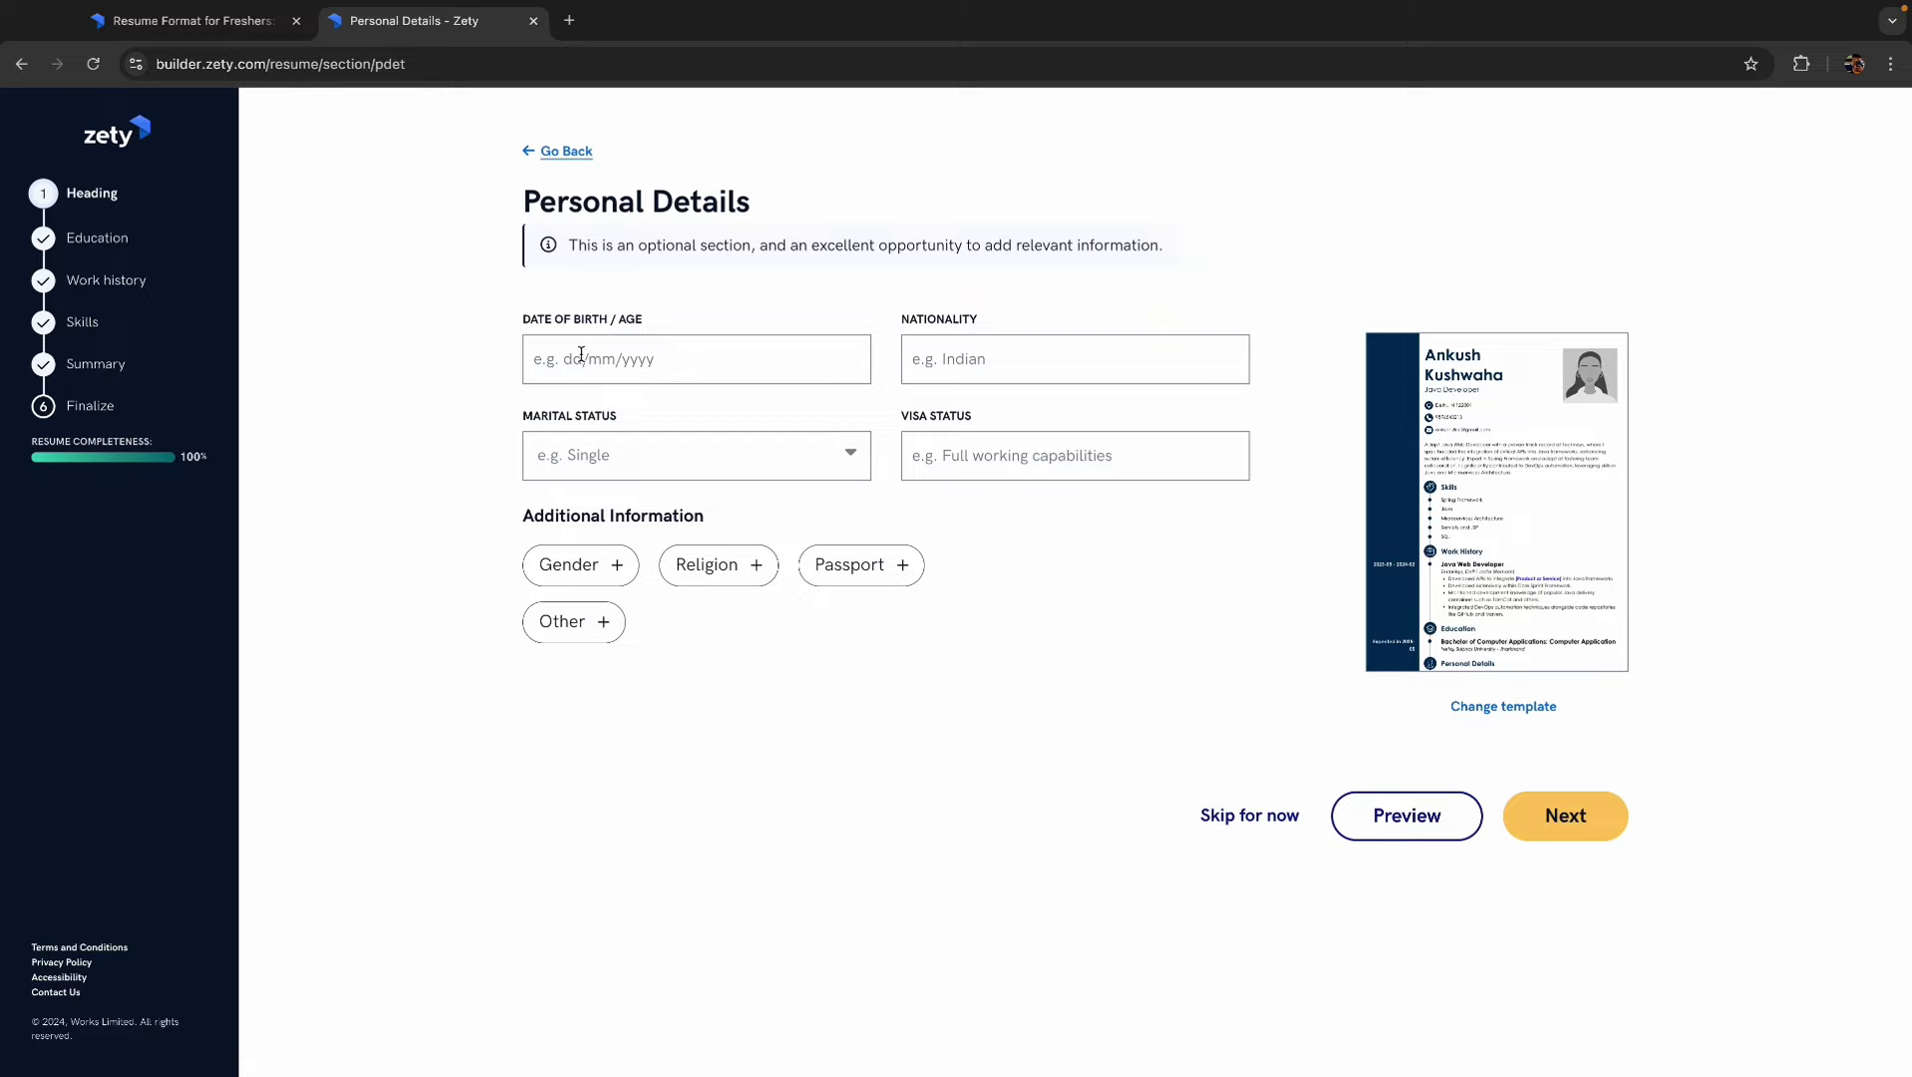
- Record the date of birth, nationality INDIAN, marital status Single and visa status N/A
{"action": "left_click", "coordinate": [581, 355]}
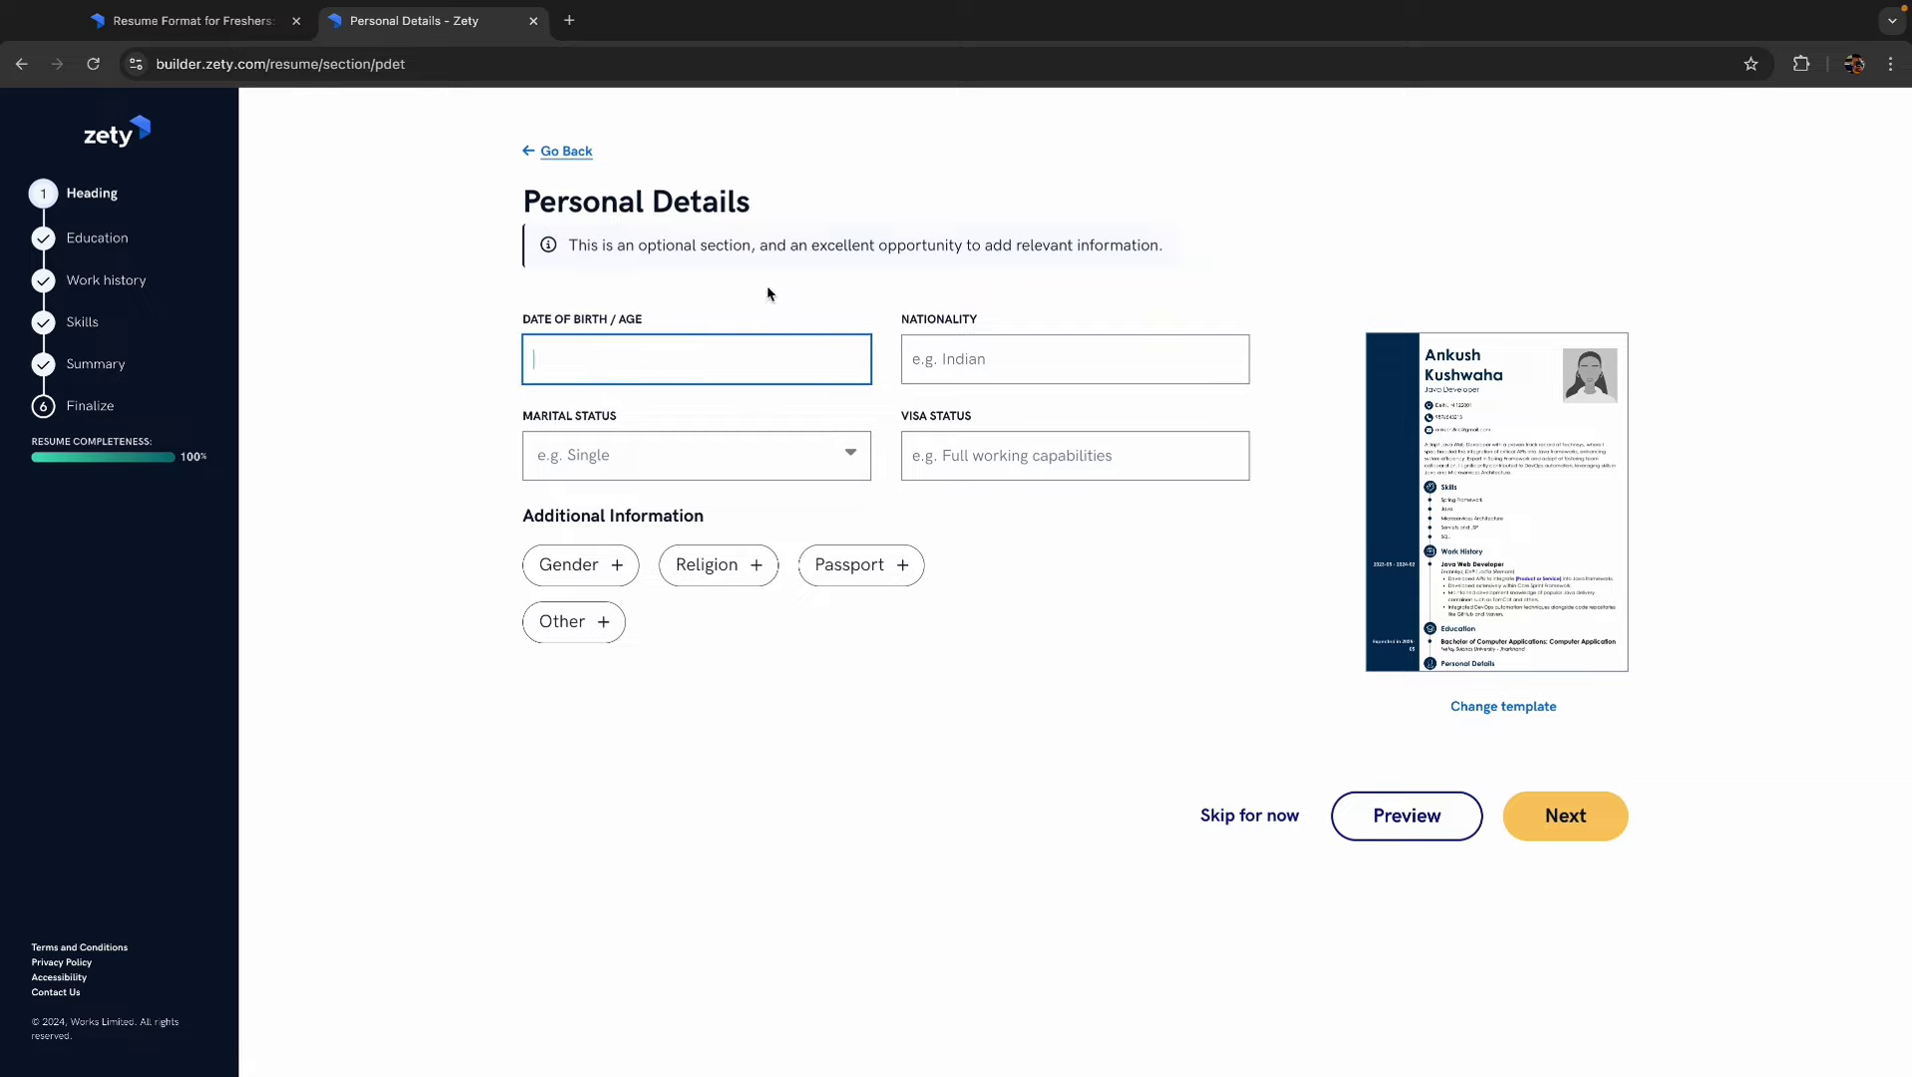
{"action": "left_click", "coordinate": [994, 362]}
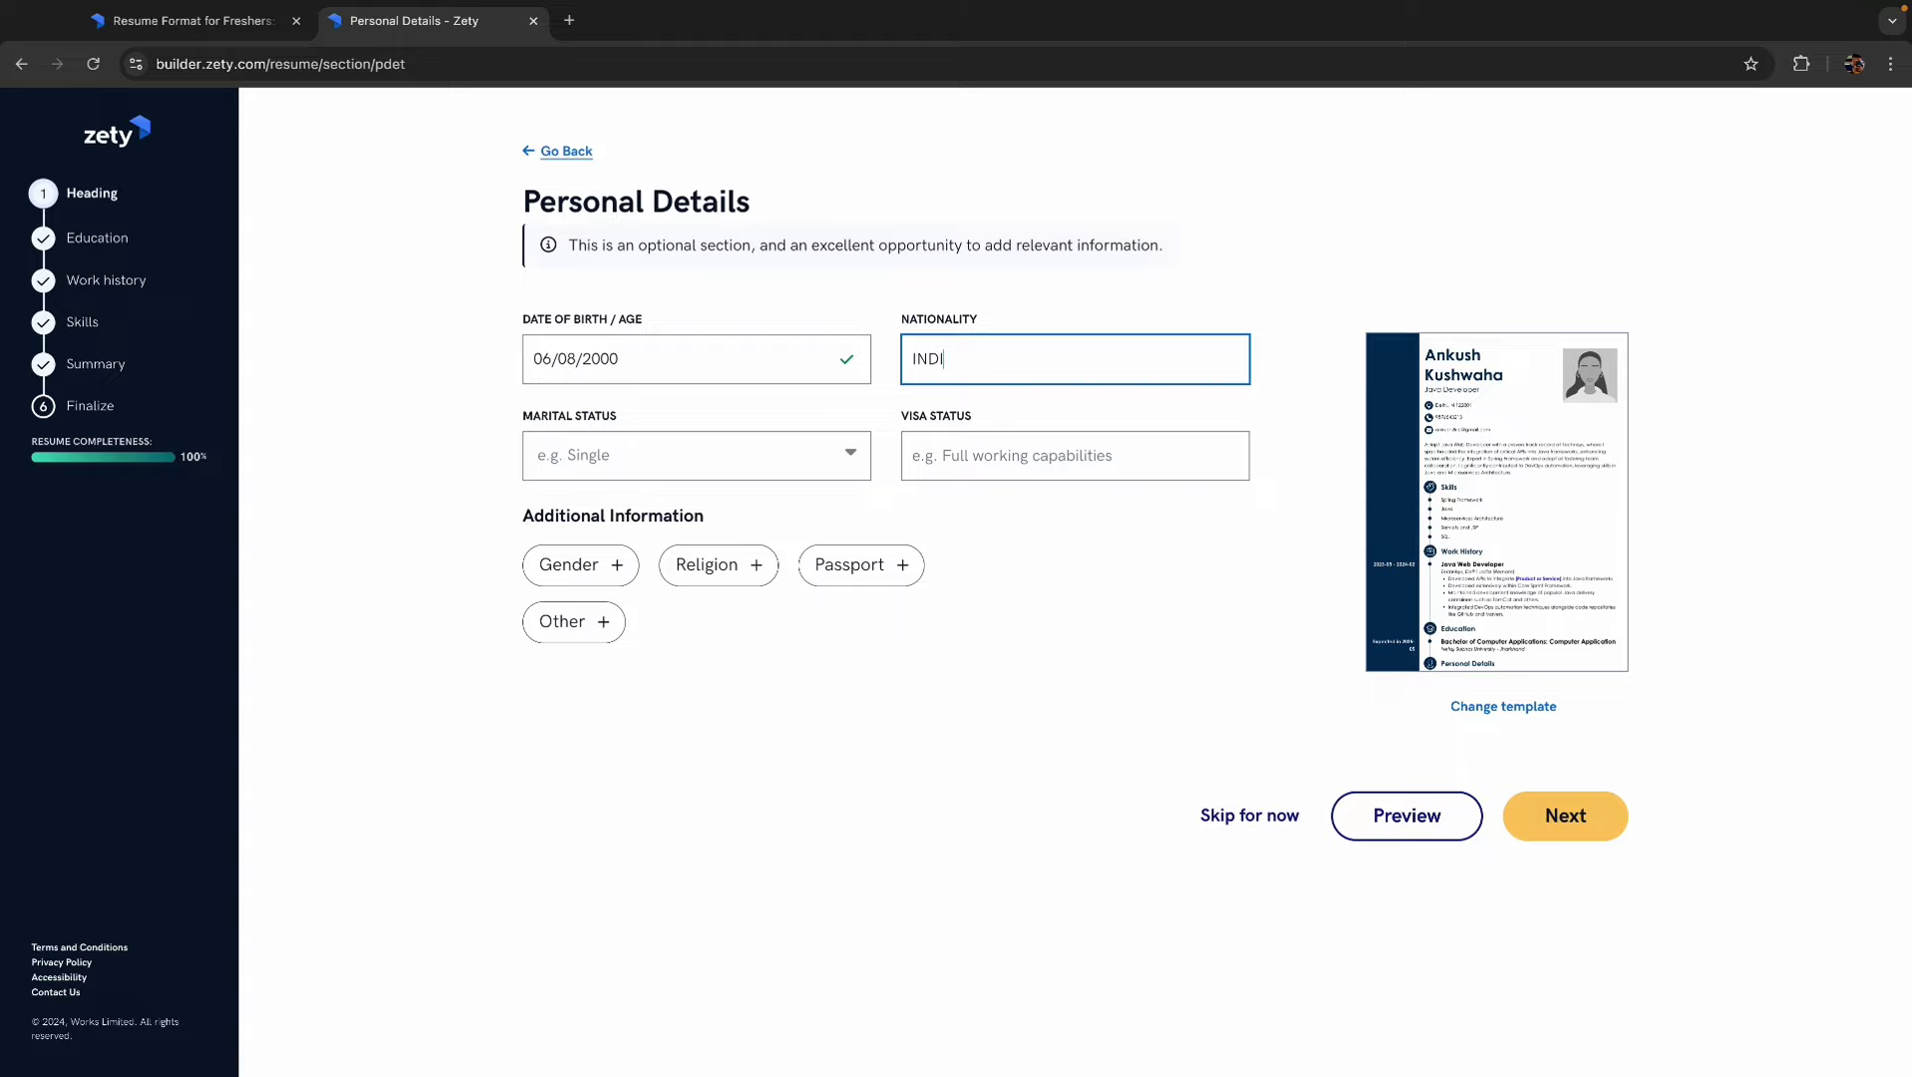
{"action": "left_click", "coordinate": [692, 464]}
{"action": "left_click", "coordinate": [570, 540]}
{"action": "left_click", "coordinate": [983, 453]}
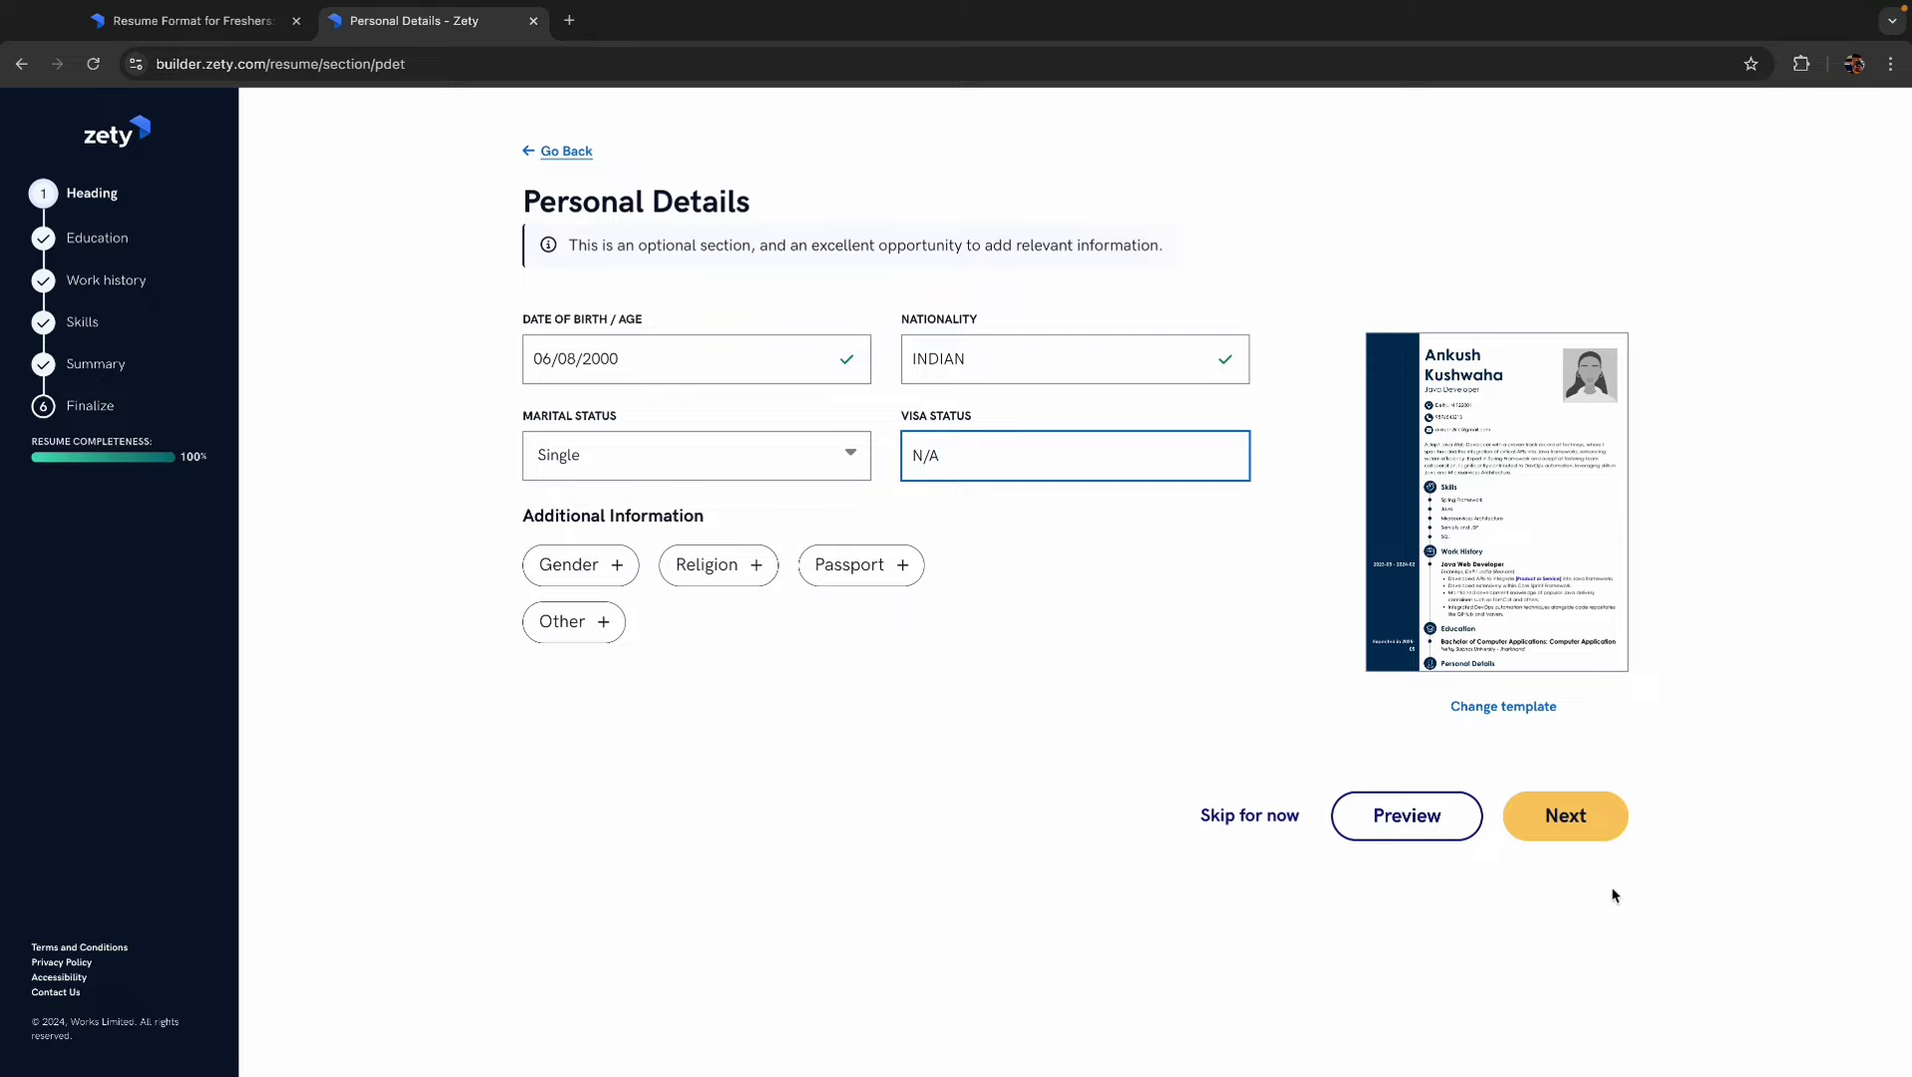
{"action": "left_click", "coordinate": [1565, 817]}
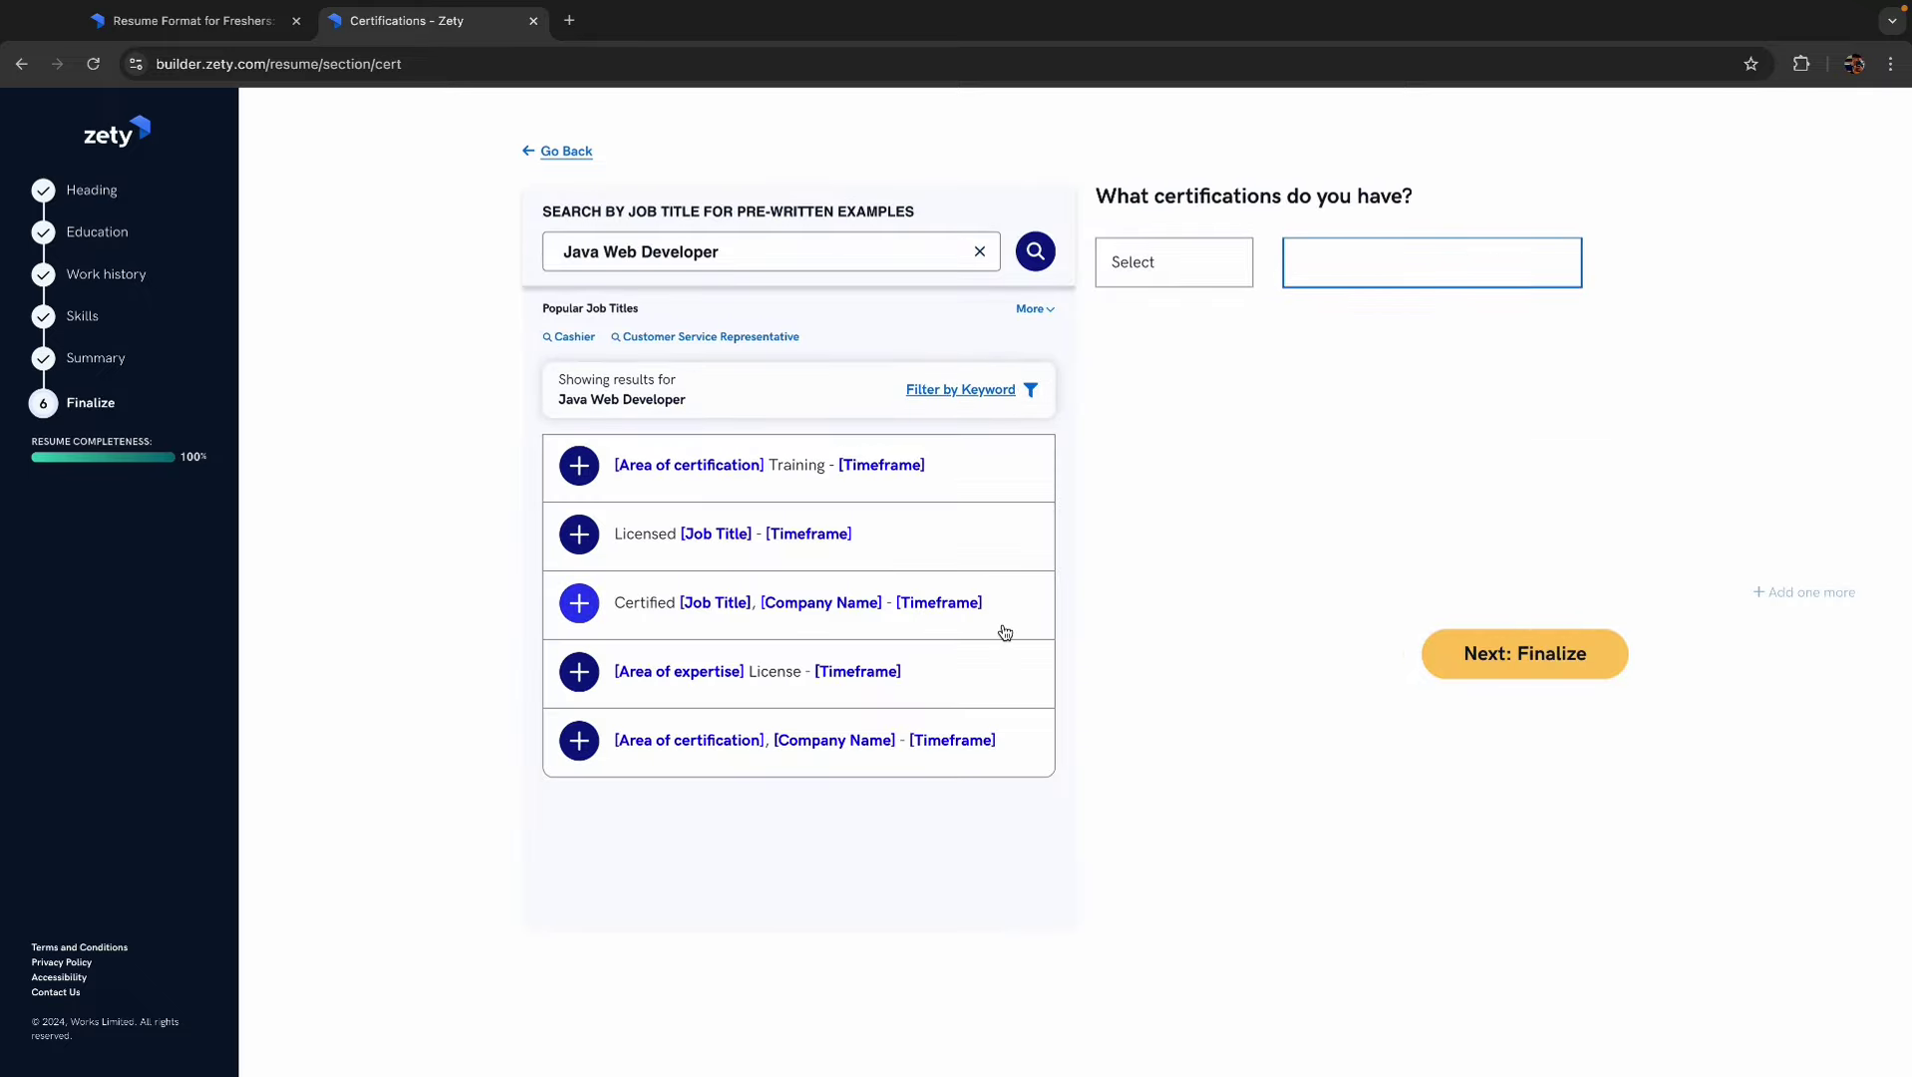
- Date the certification May 2024 and start entering its name, Google Cloud Certified
{"action": "left_click", "coordinate": [1167, 261]}
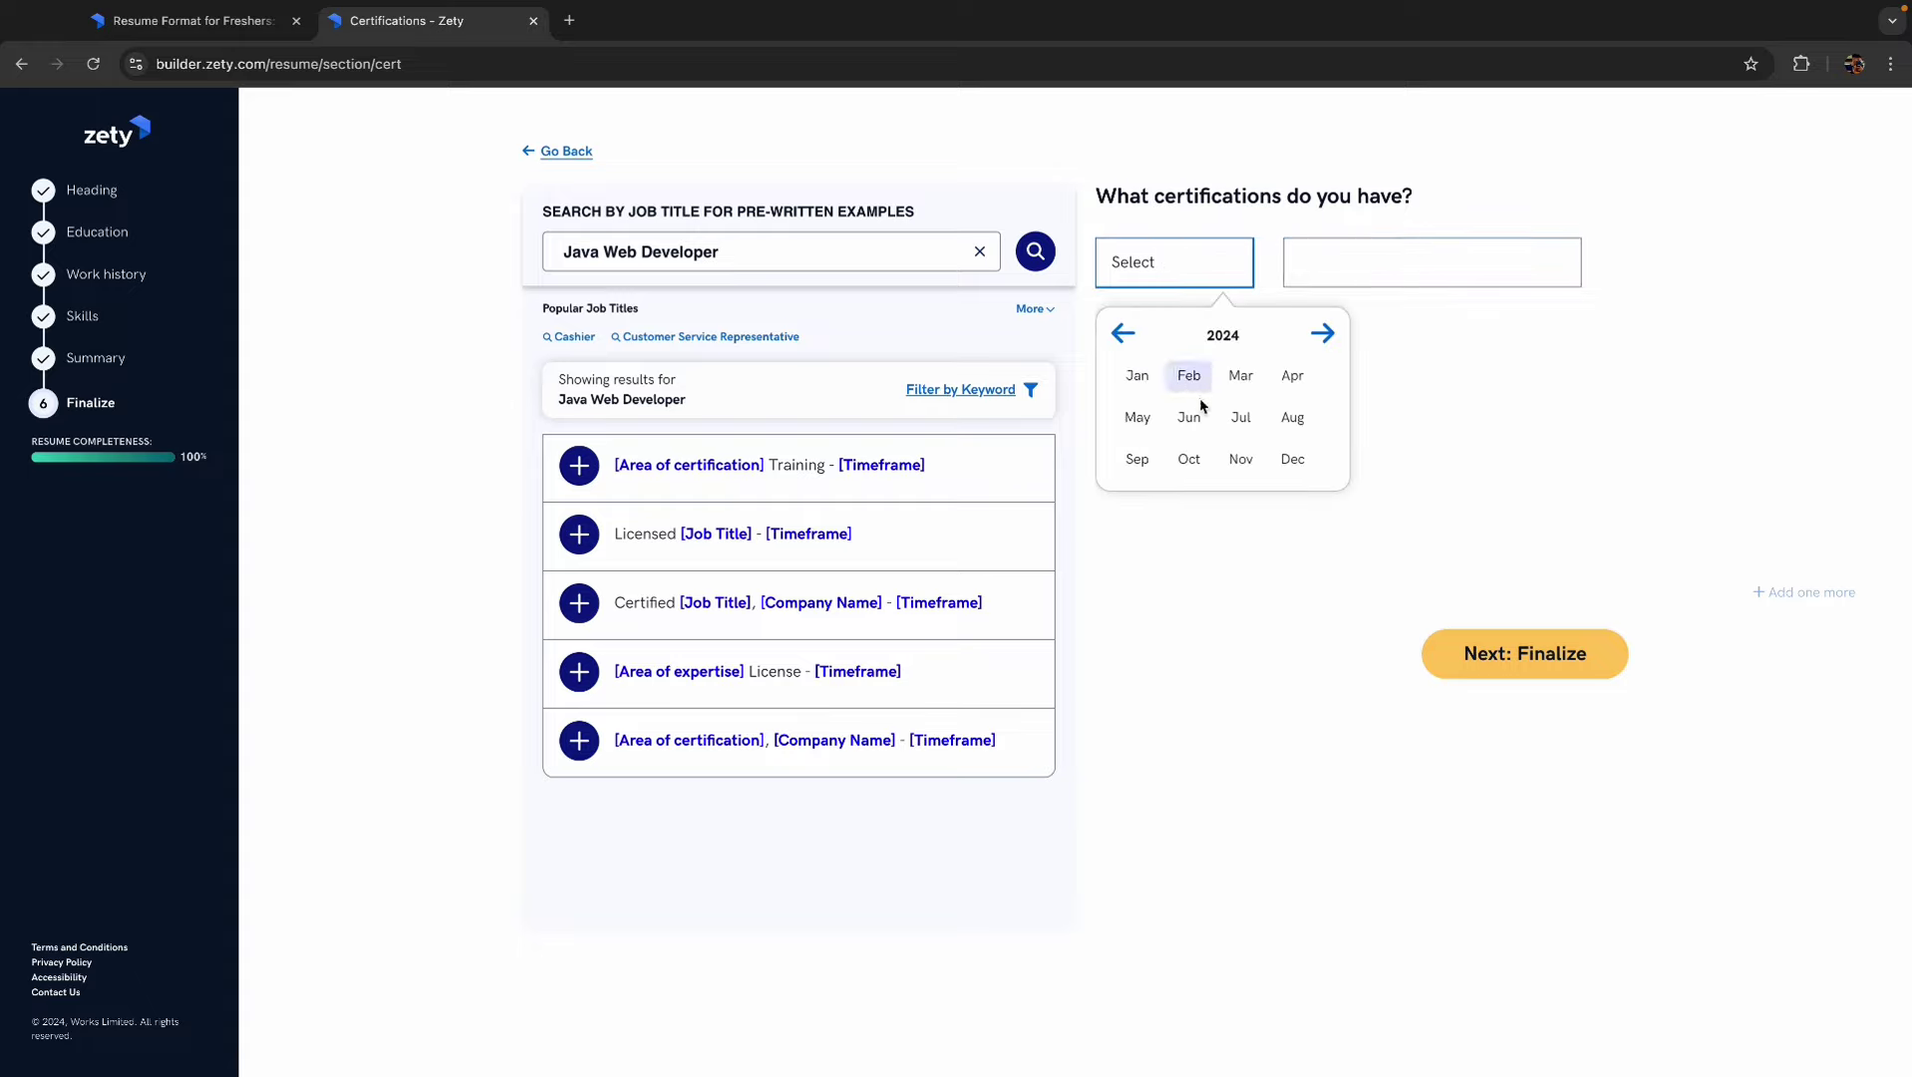
{"action": "left_click", "coordinate": [1139, 420]}
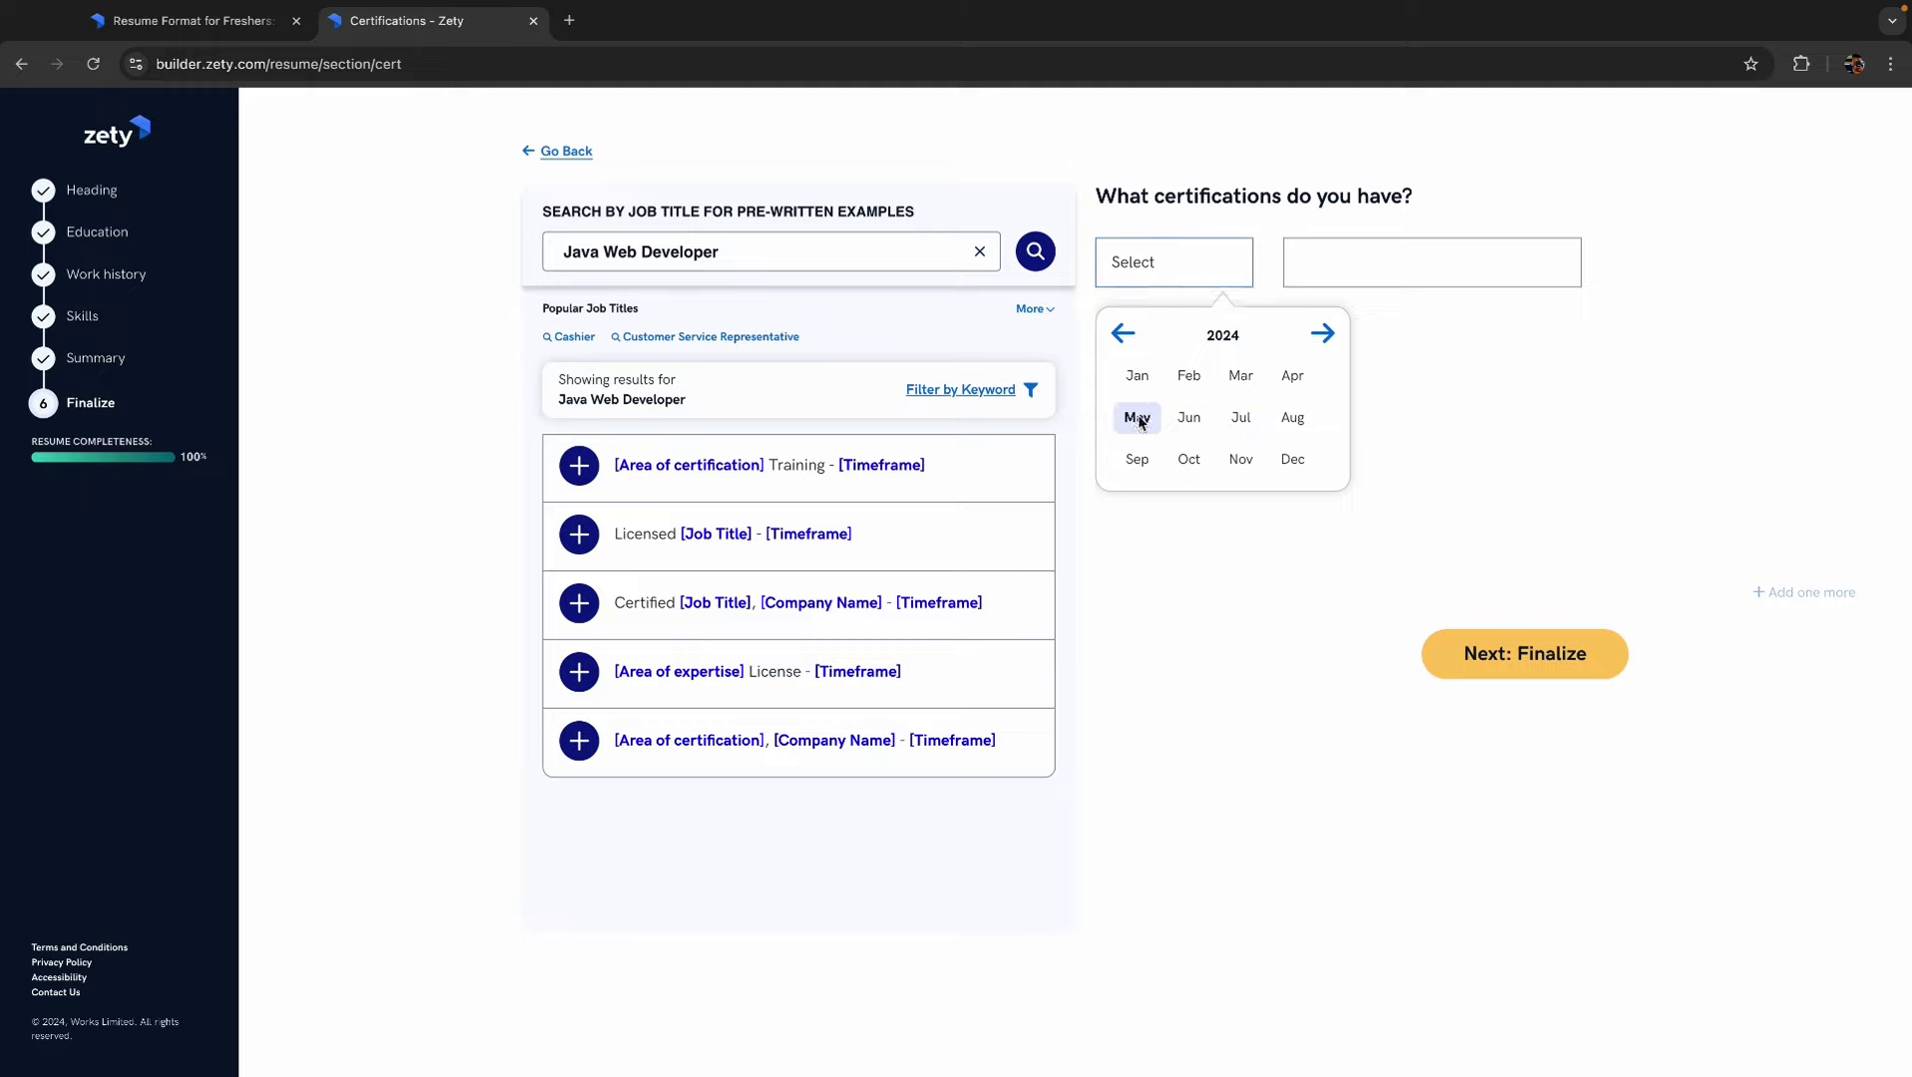
{"action": "left_click", "coordinate": [1376, 252]}
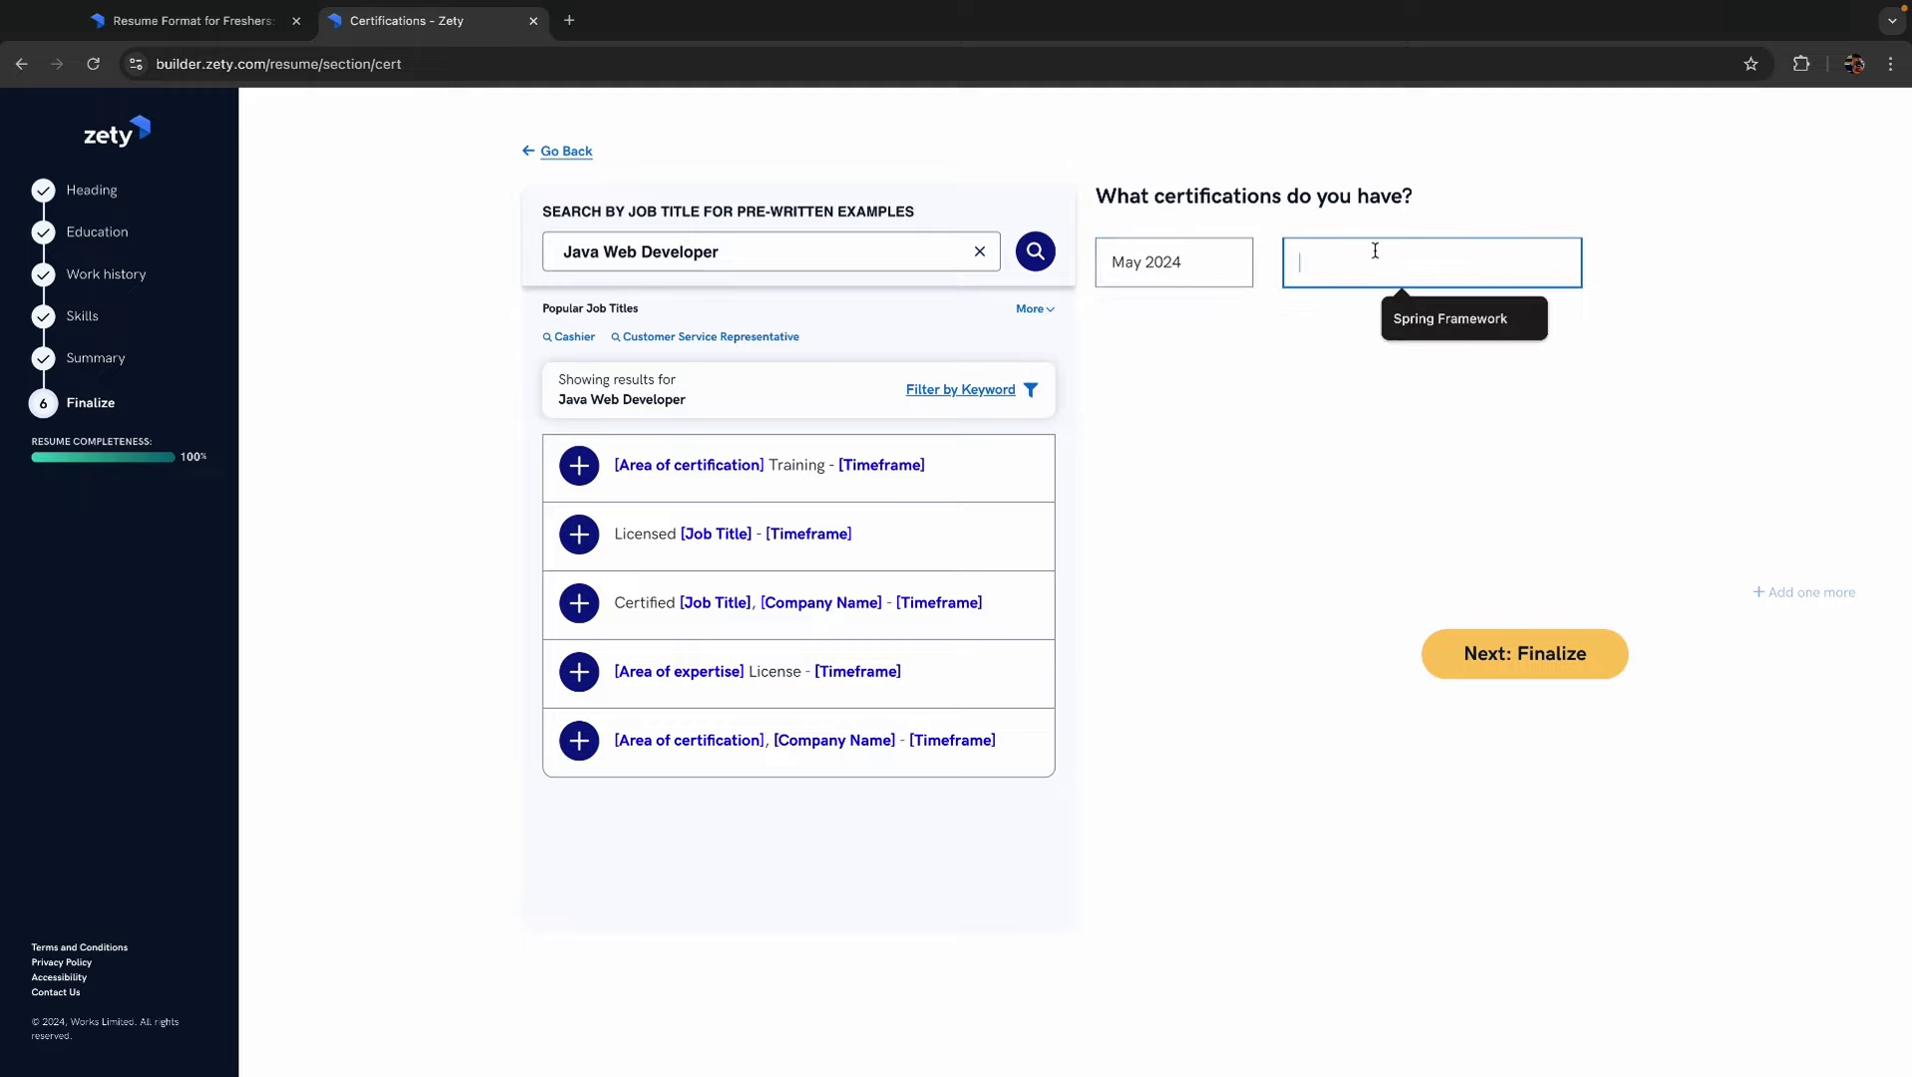
{"action": "type", "text": "Google Cloud Certified"}
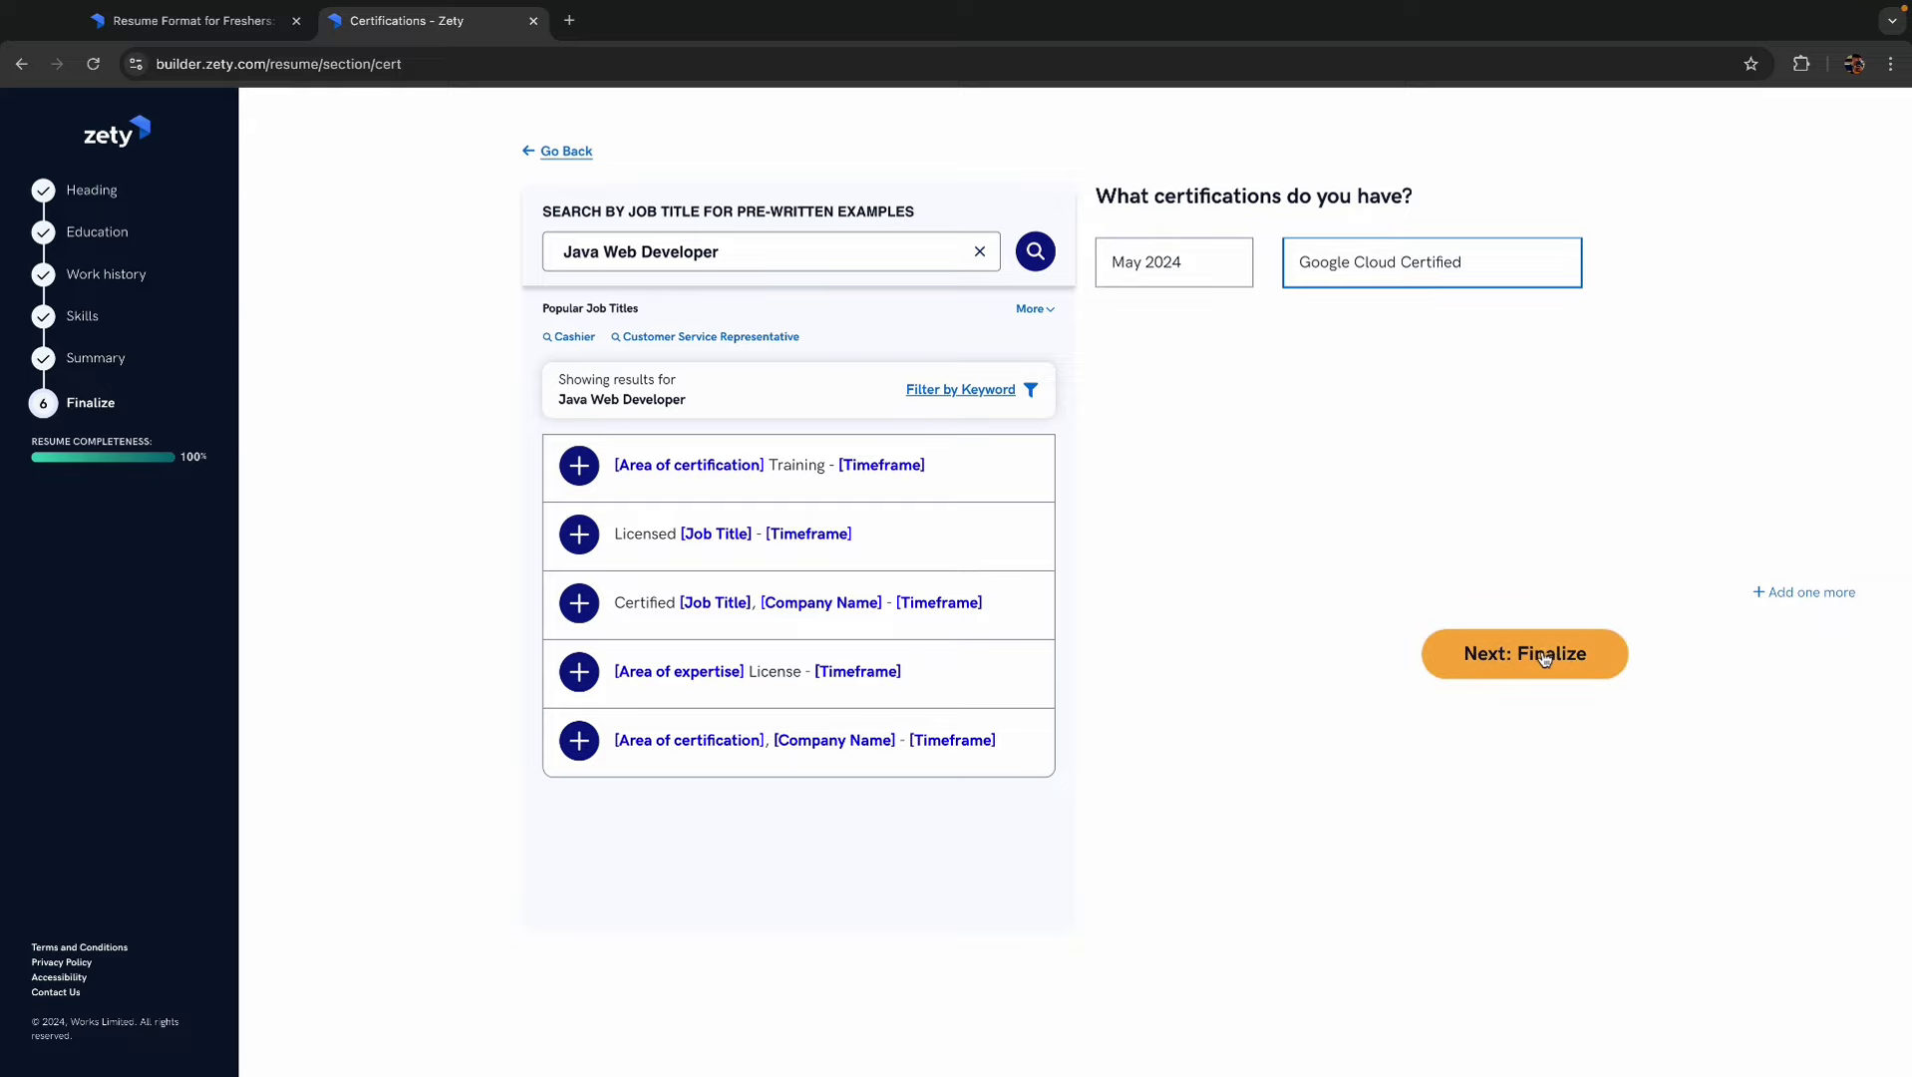
- Save the Google Cloud Certified entry and move on to the finished resume, dismissing the congratulations
{"action": "left_click", "coordinate": [1474, 675]}
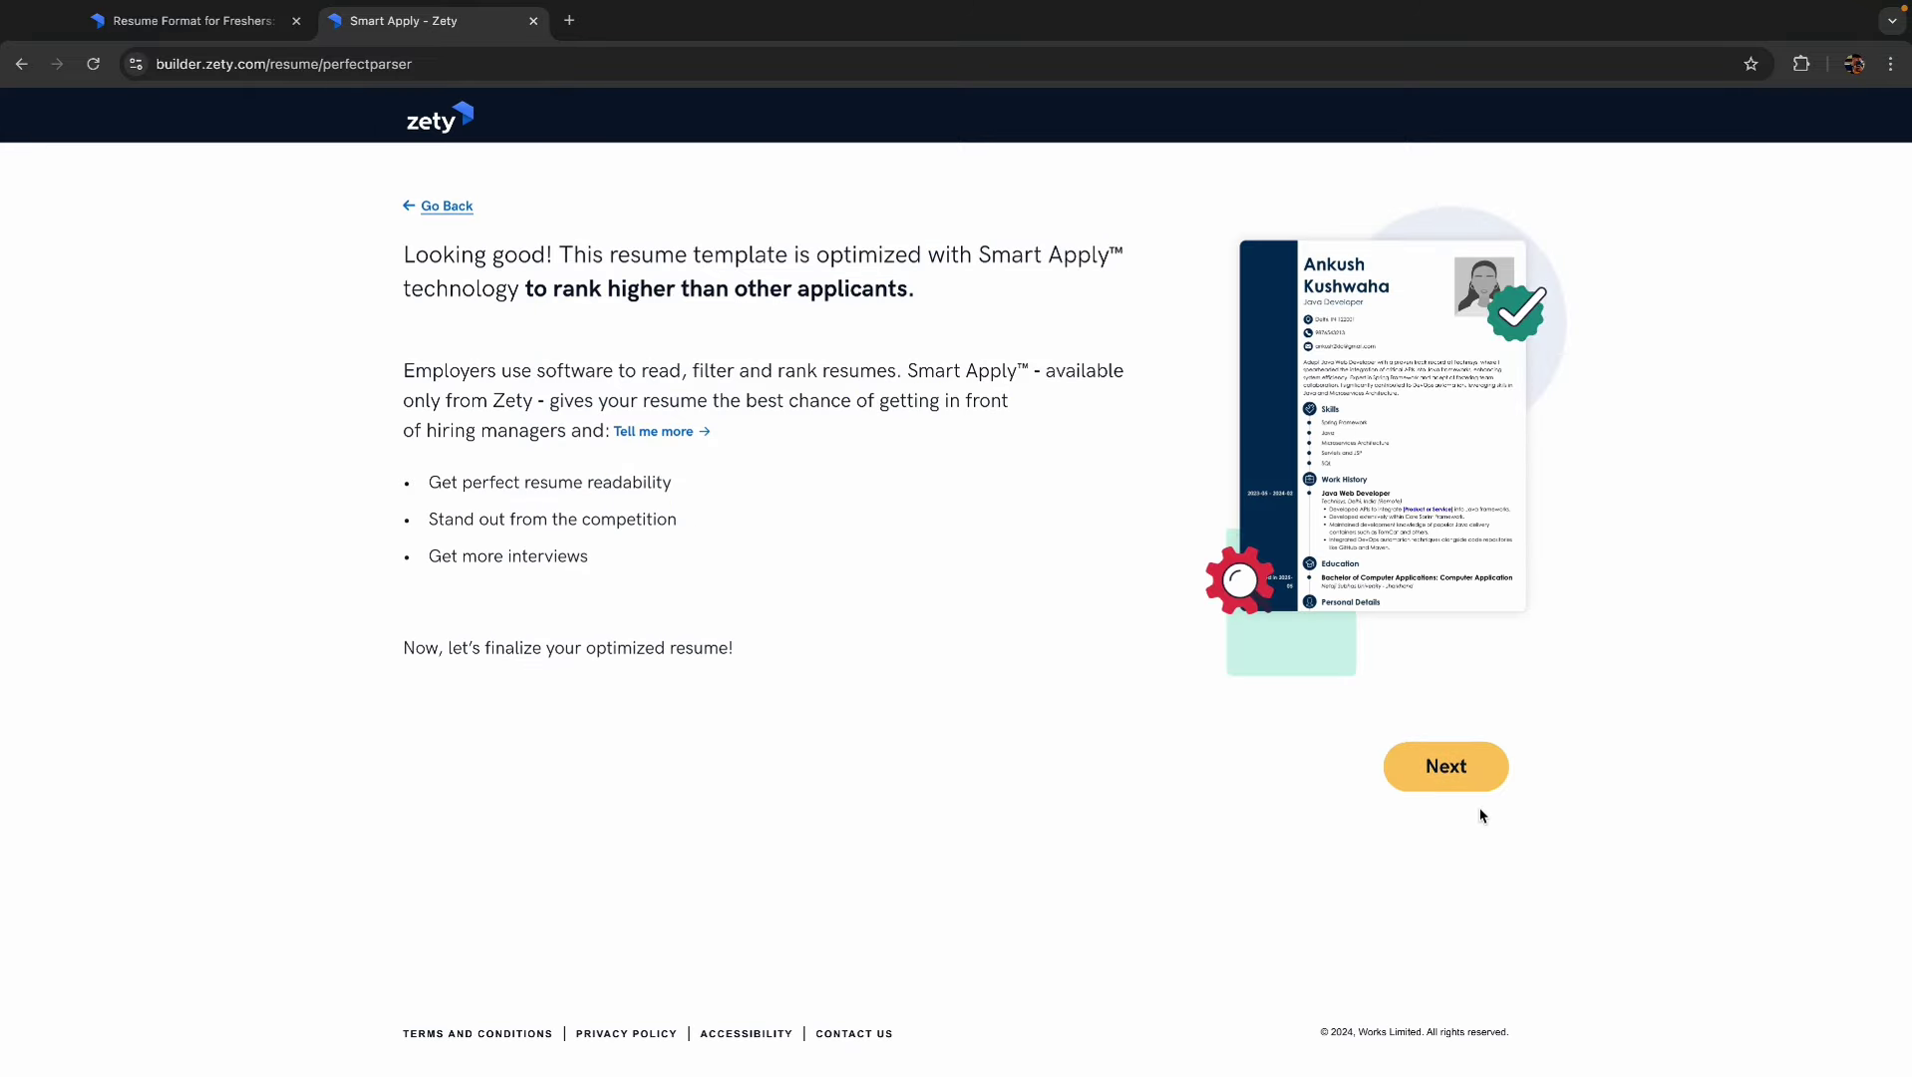
{"action": "left_click", "coordinate": [1451, 782]}
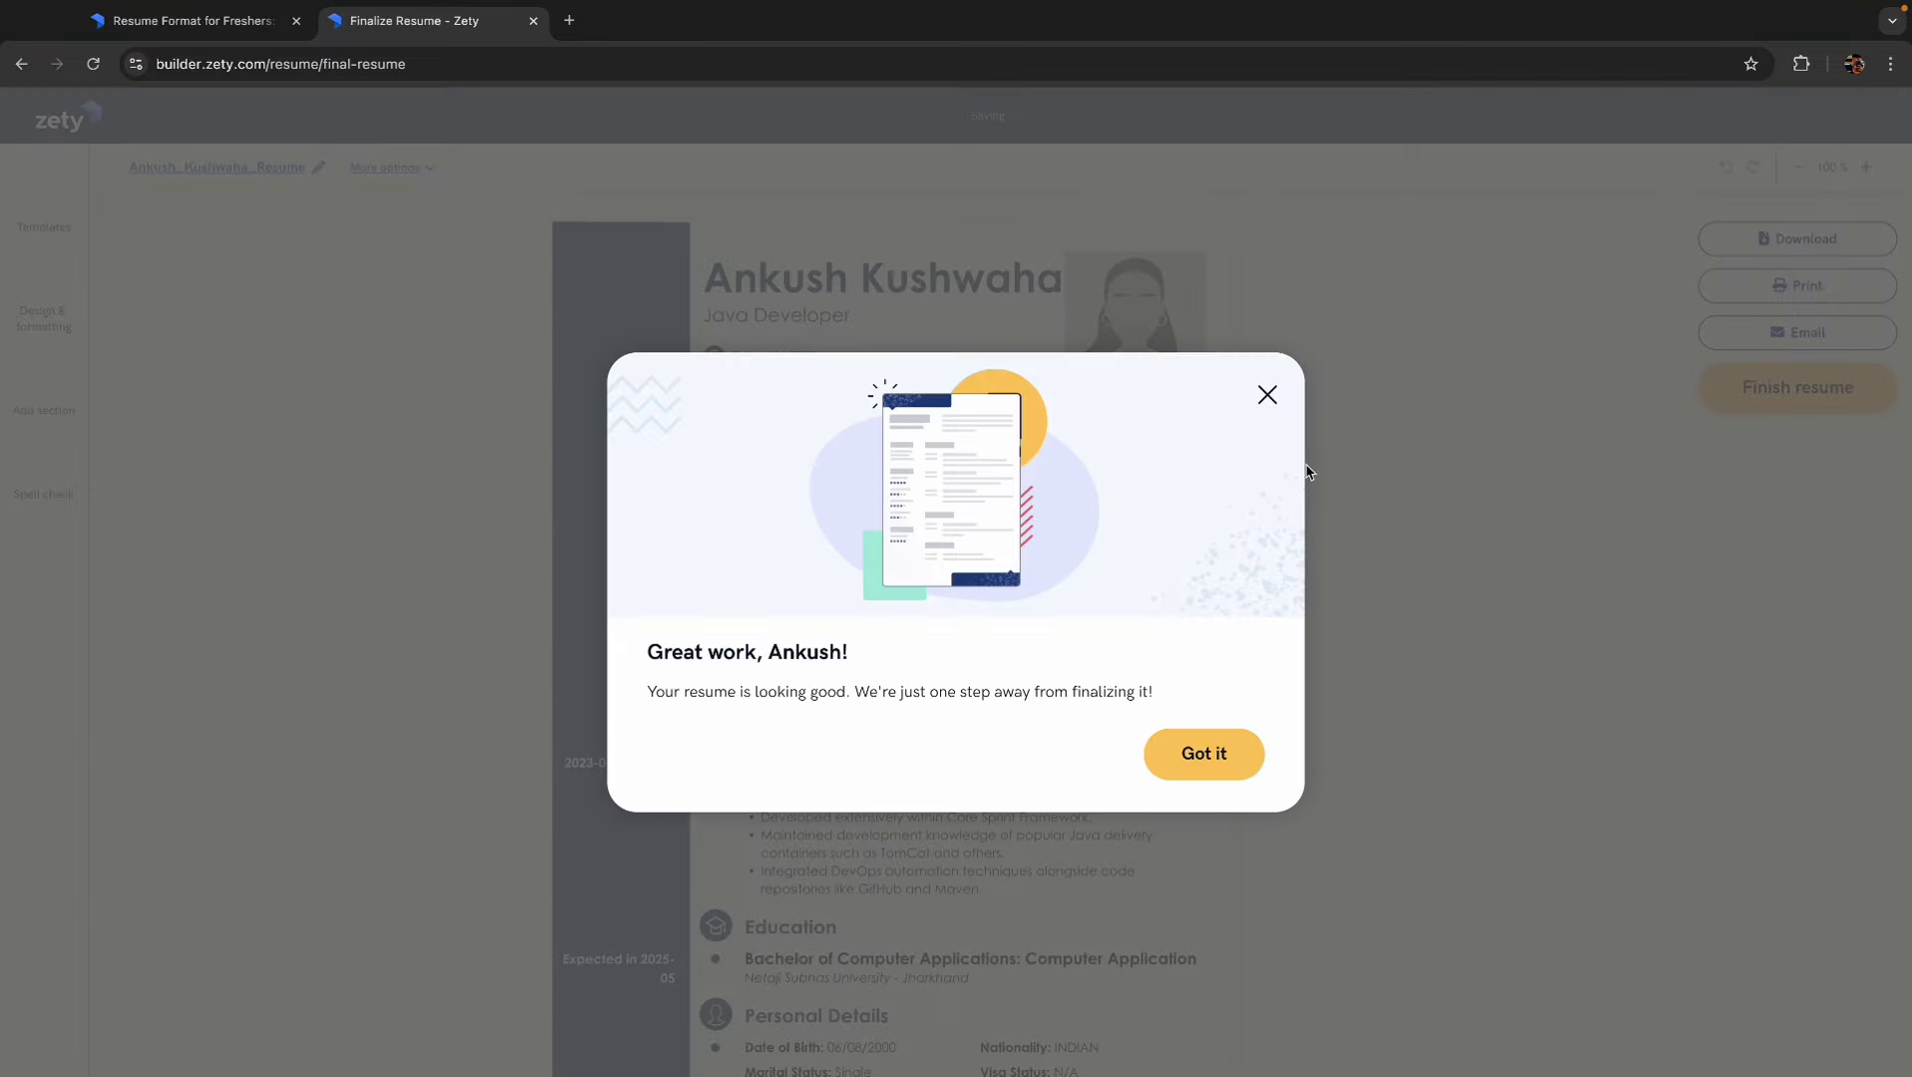
{"action": "left_click", "coordinate": [1204, 750]}
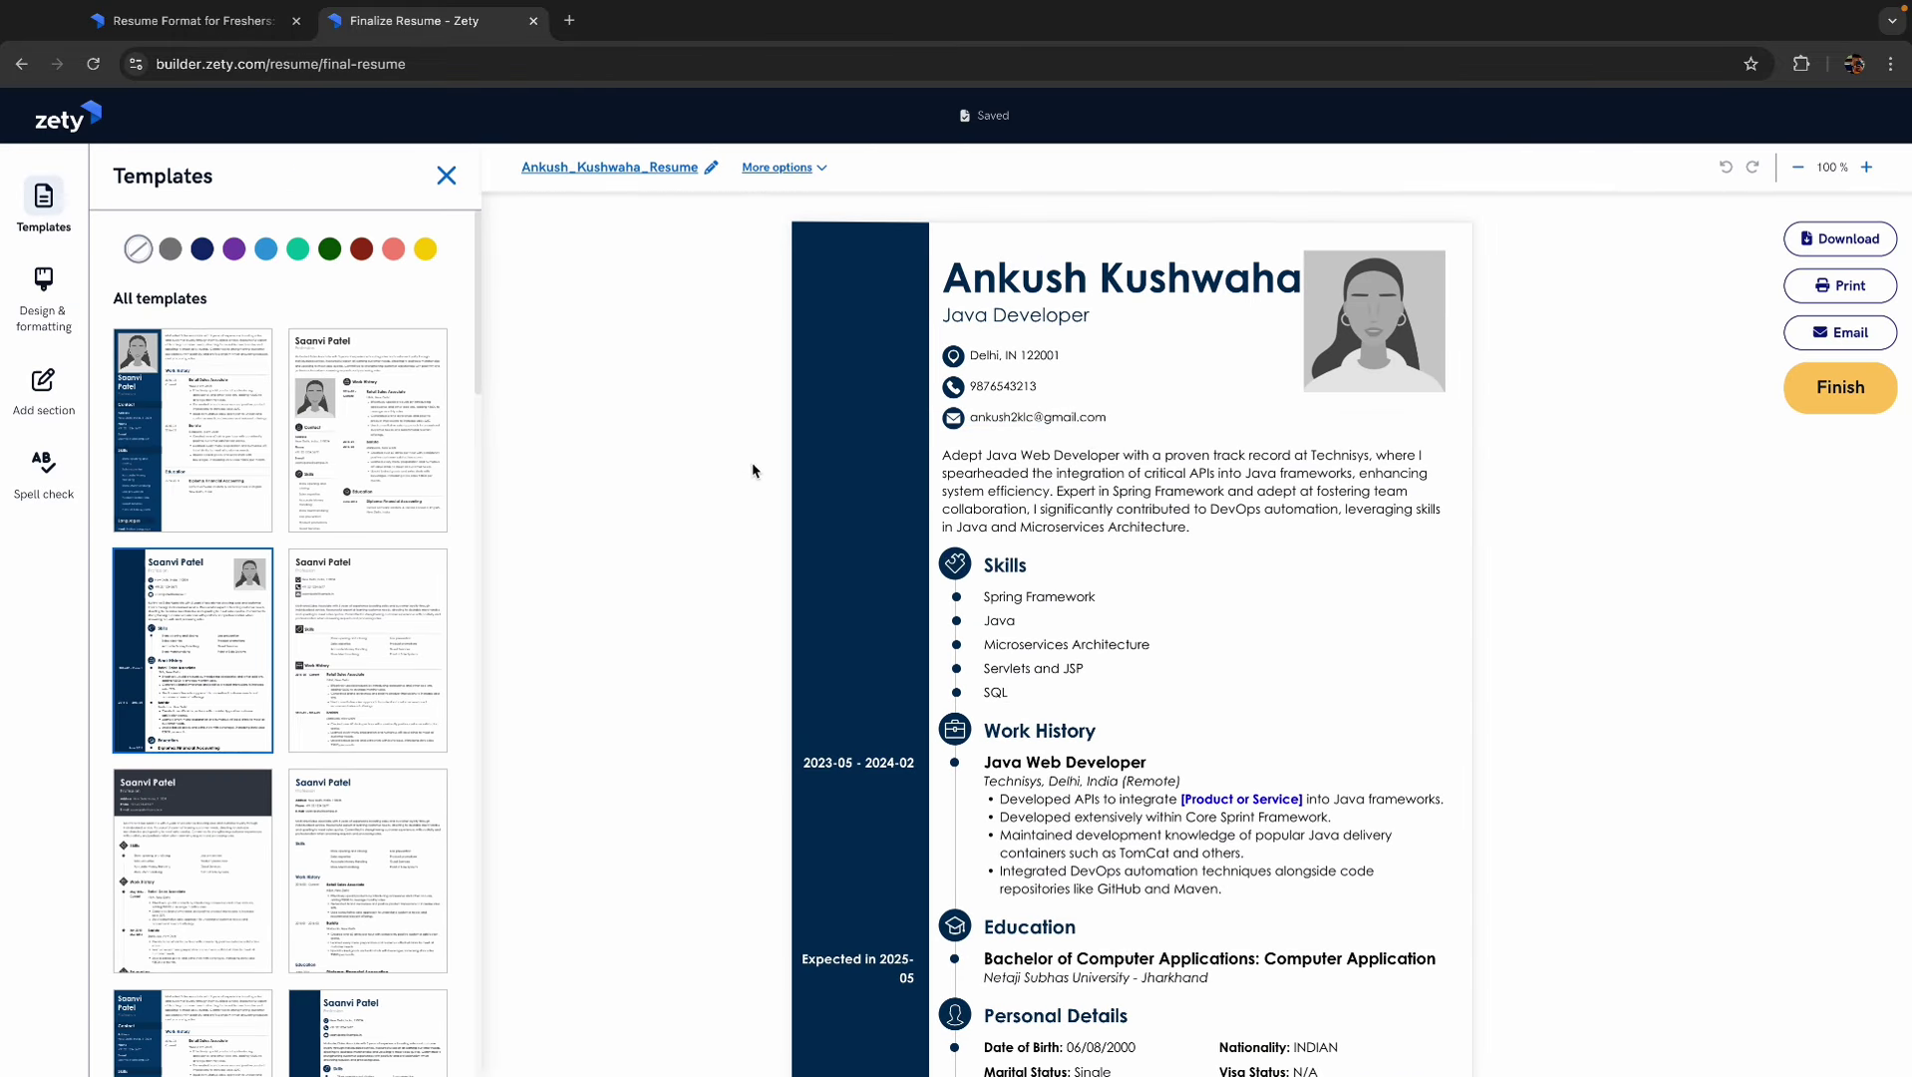
- Upload ankush.jpeg from Downloads as the resume heading photo
{"action": "mouse_move", "coordinate": [1371, 329]}
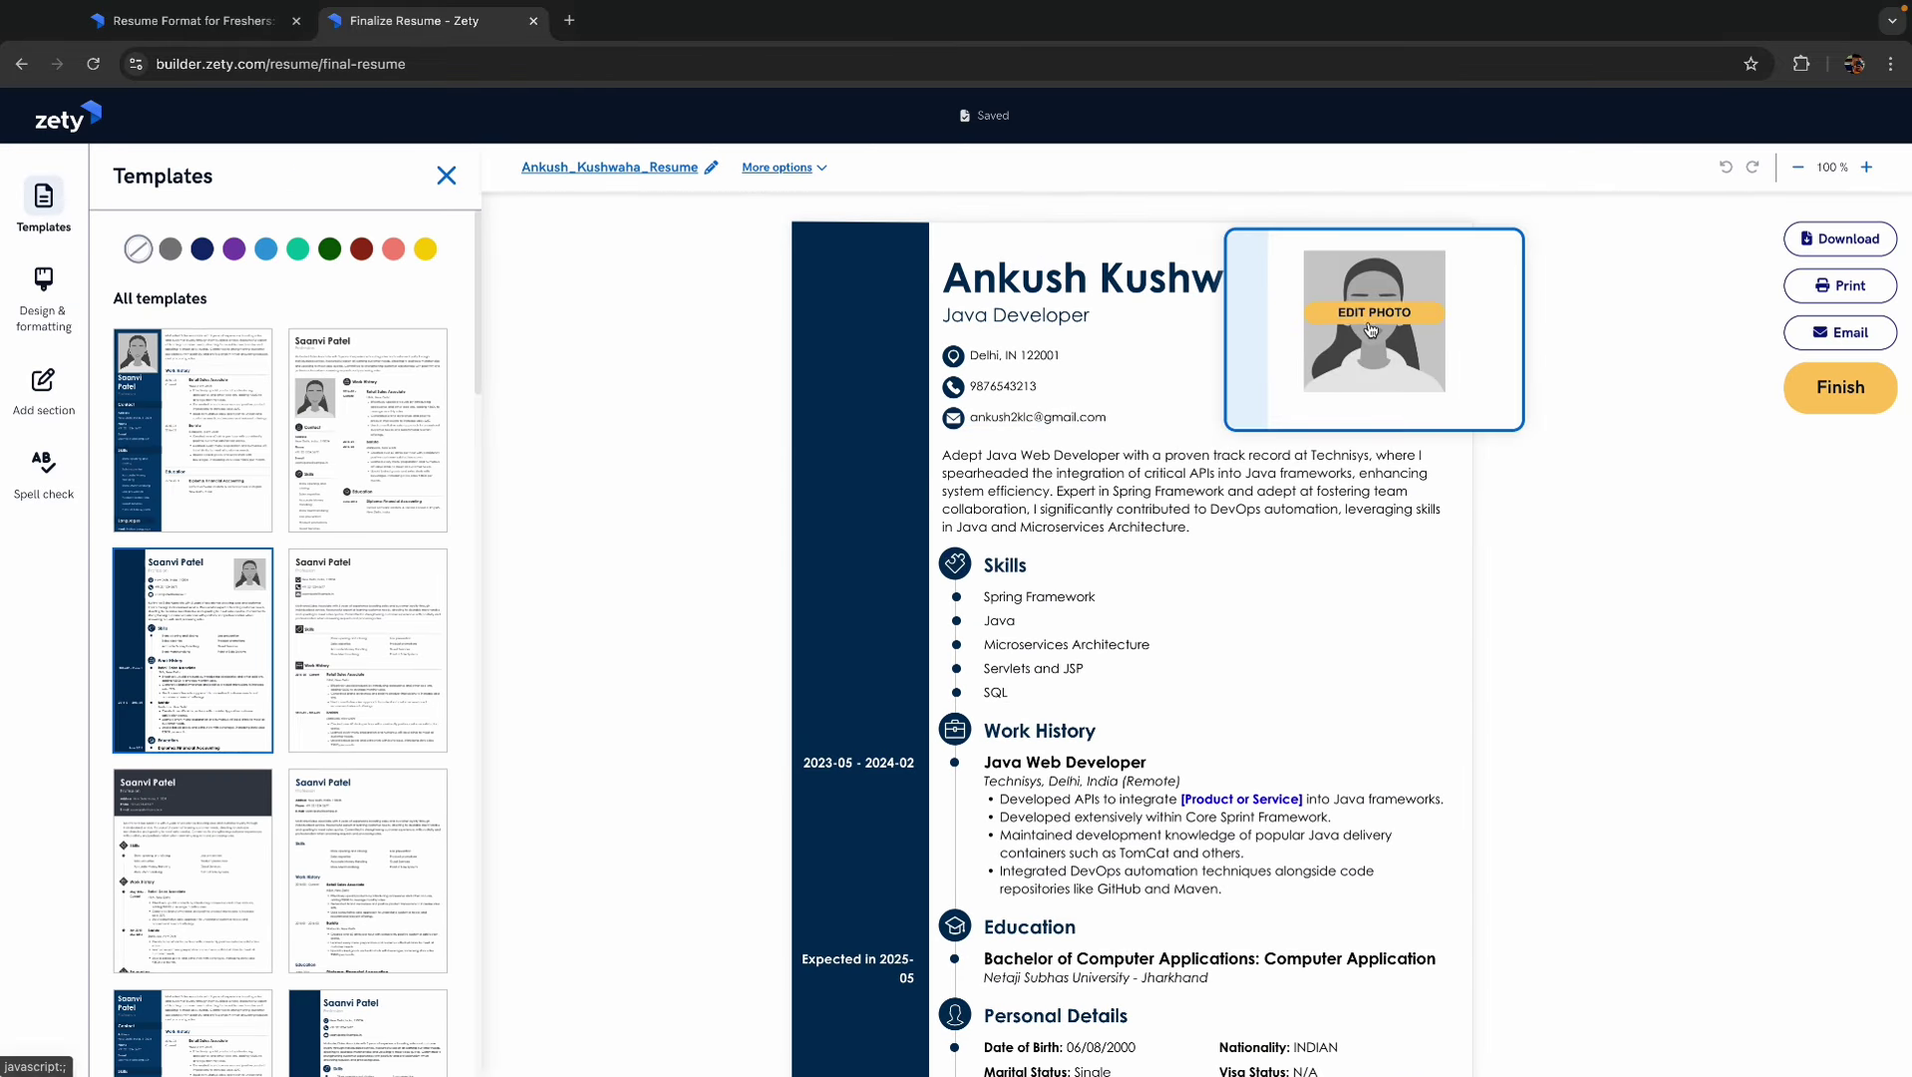
{"action": "left_click", "coordinate": [1373, 313]}
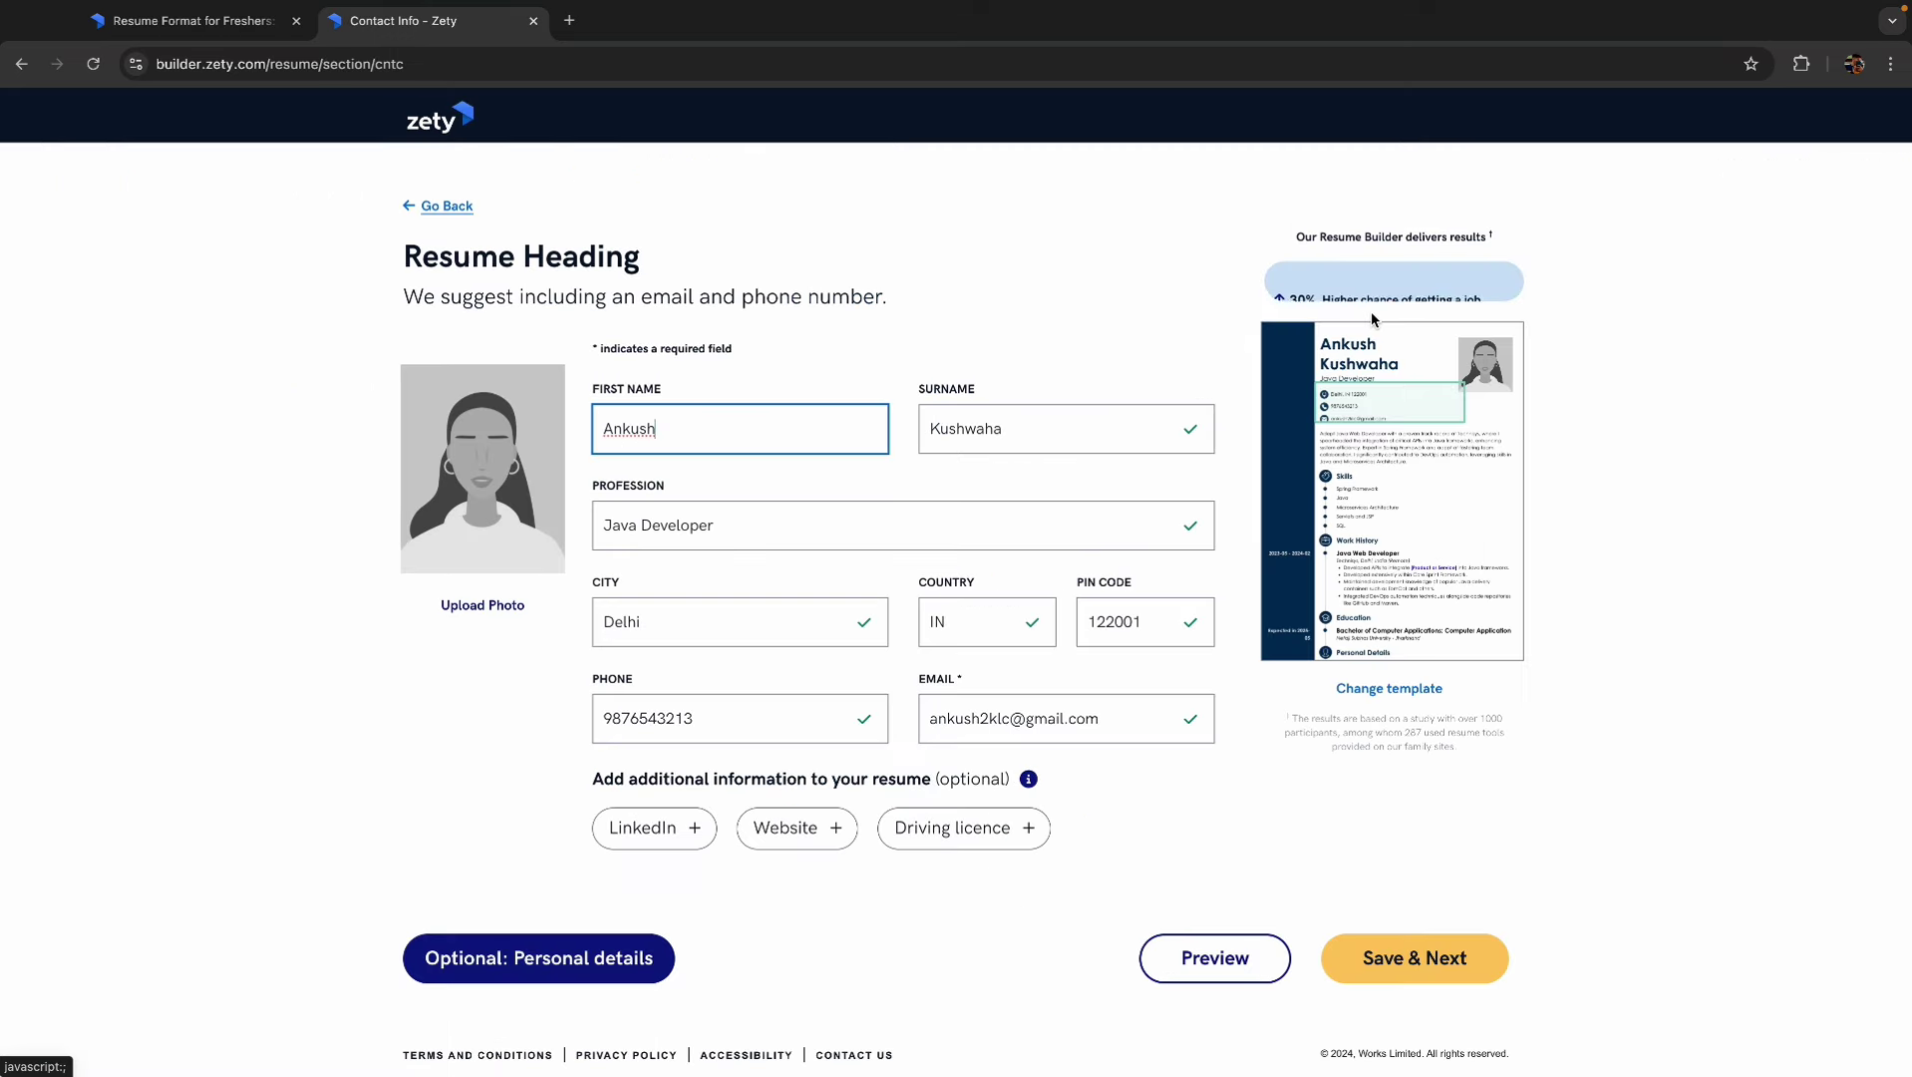
{"action": "left_click", "coordinate": [478, 605]}
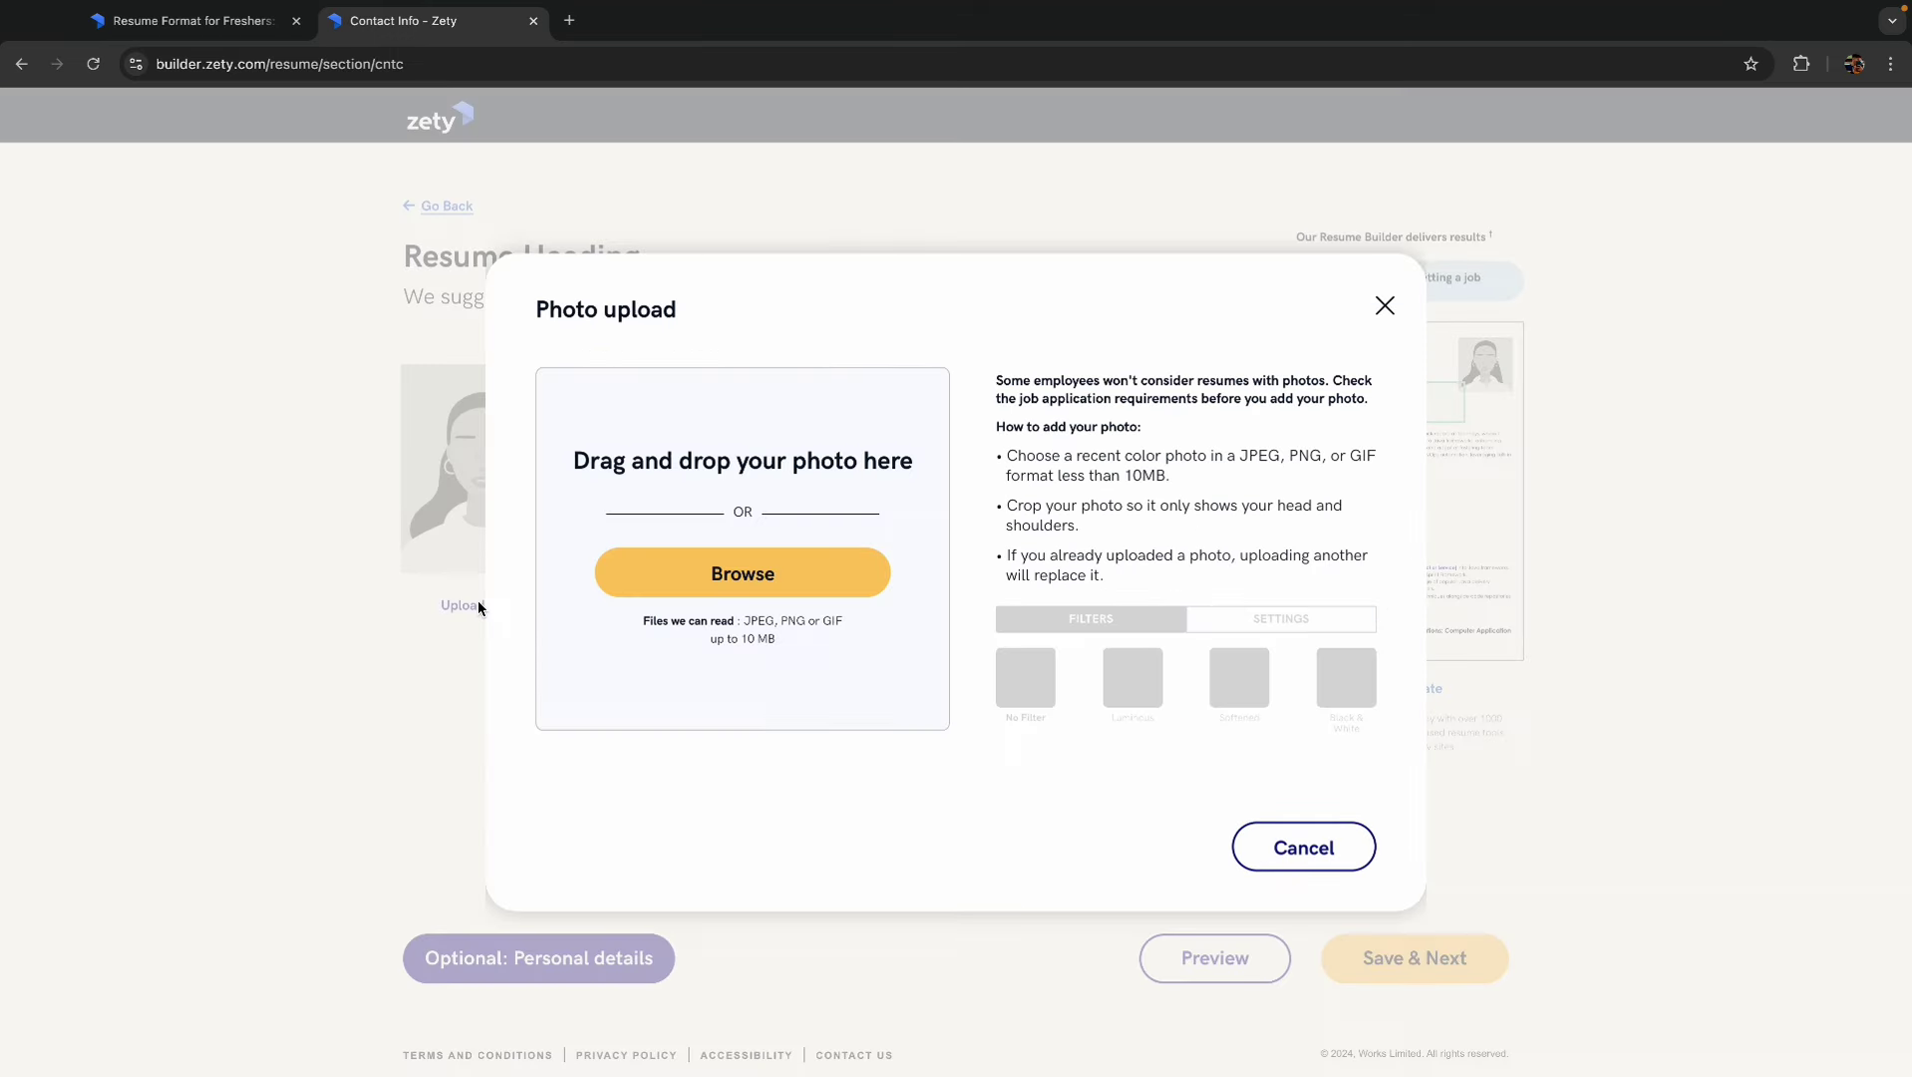
{"action": "left_click", "coordinate": [710, 580]}
{"action": "left_click", "coordinate": [627, 517]}
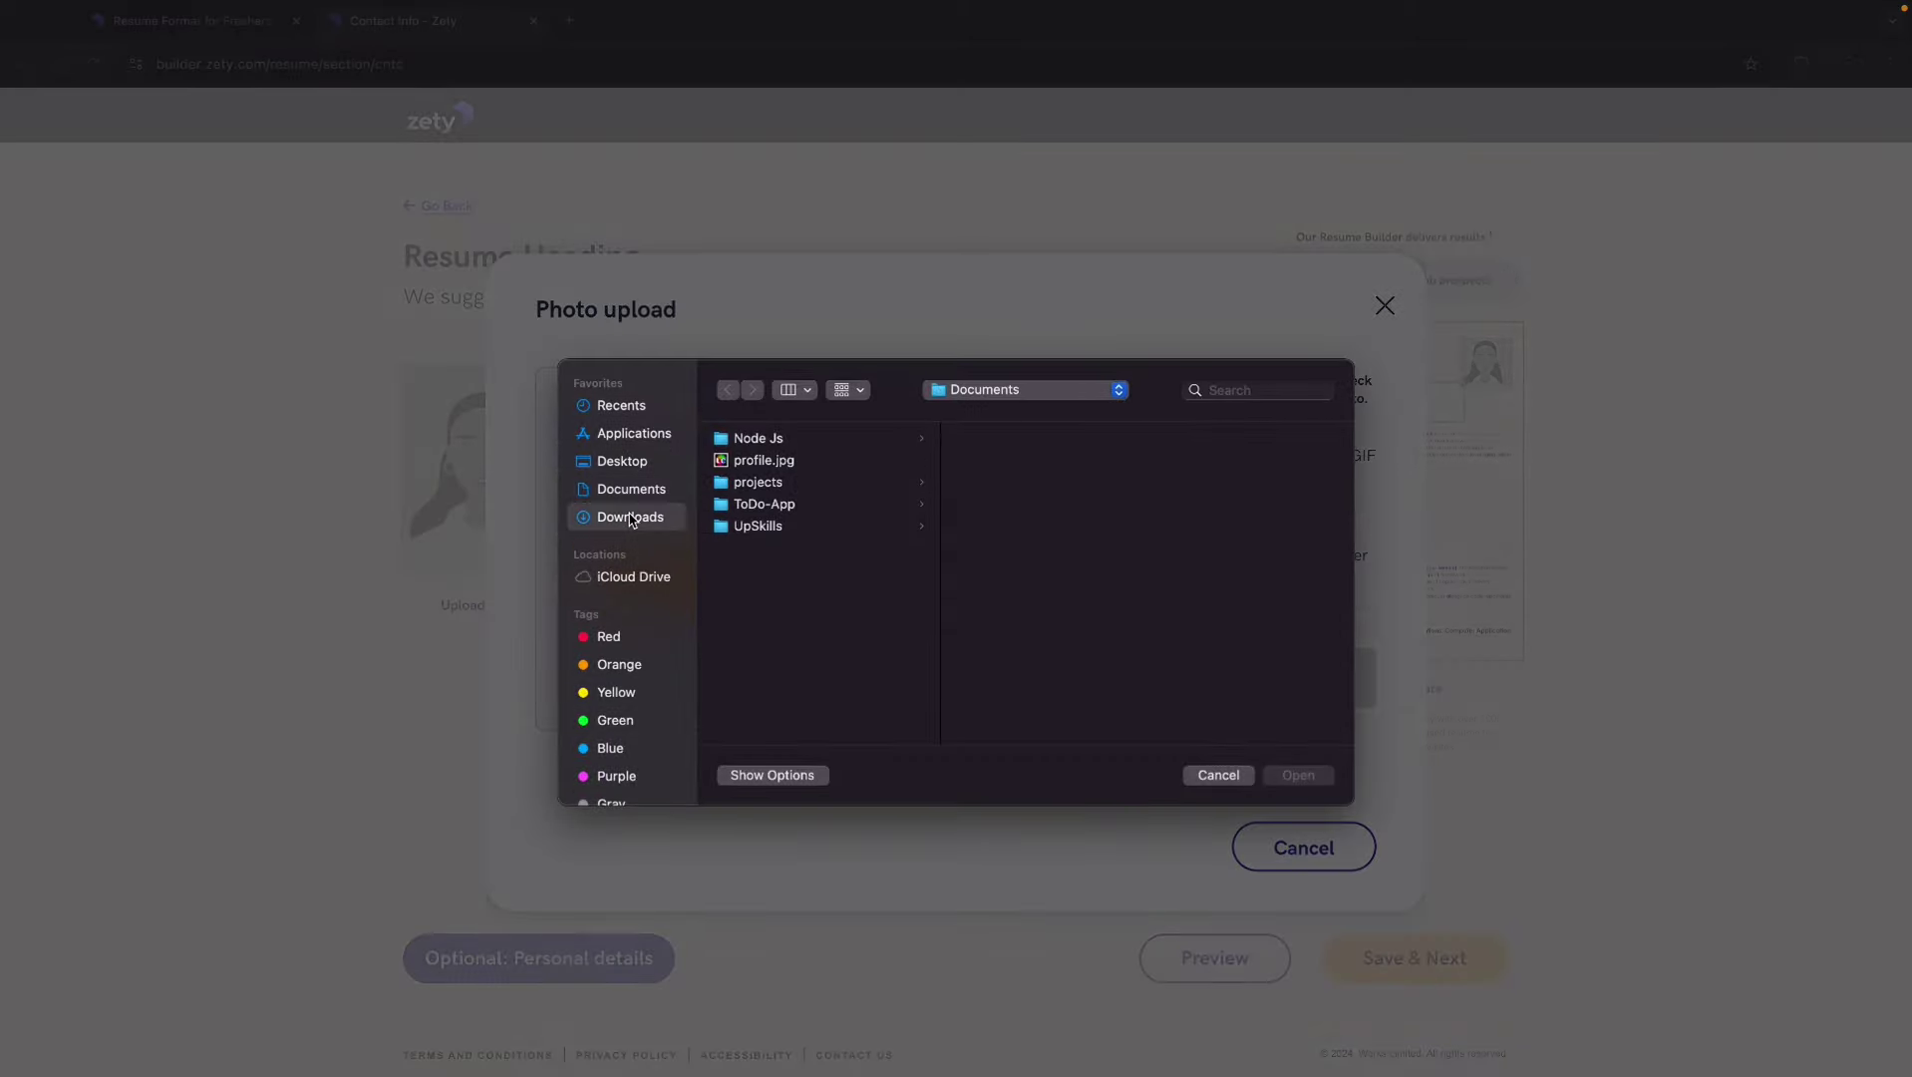
{"action": "scroll", "coordinate": [827, 638], "scroll_direction": "down", "scroll_amount": 1}
{"action": "scroll", "coordinate": [827, 638], "scroll_direction": "up", "scroll_amount": 1}
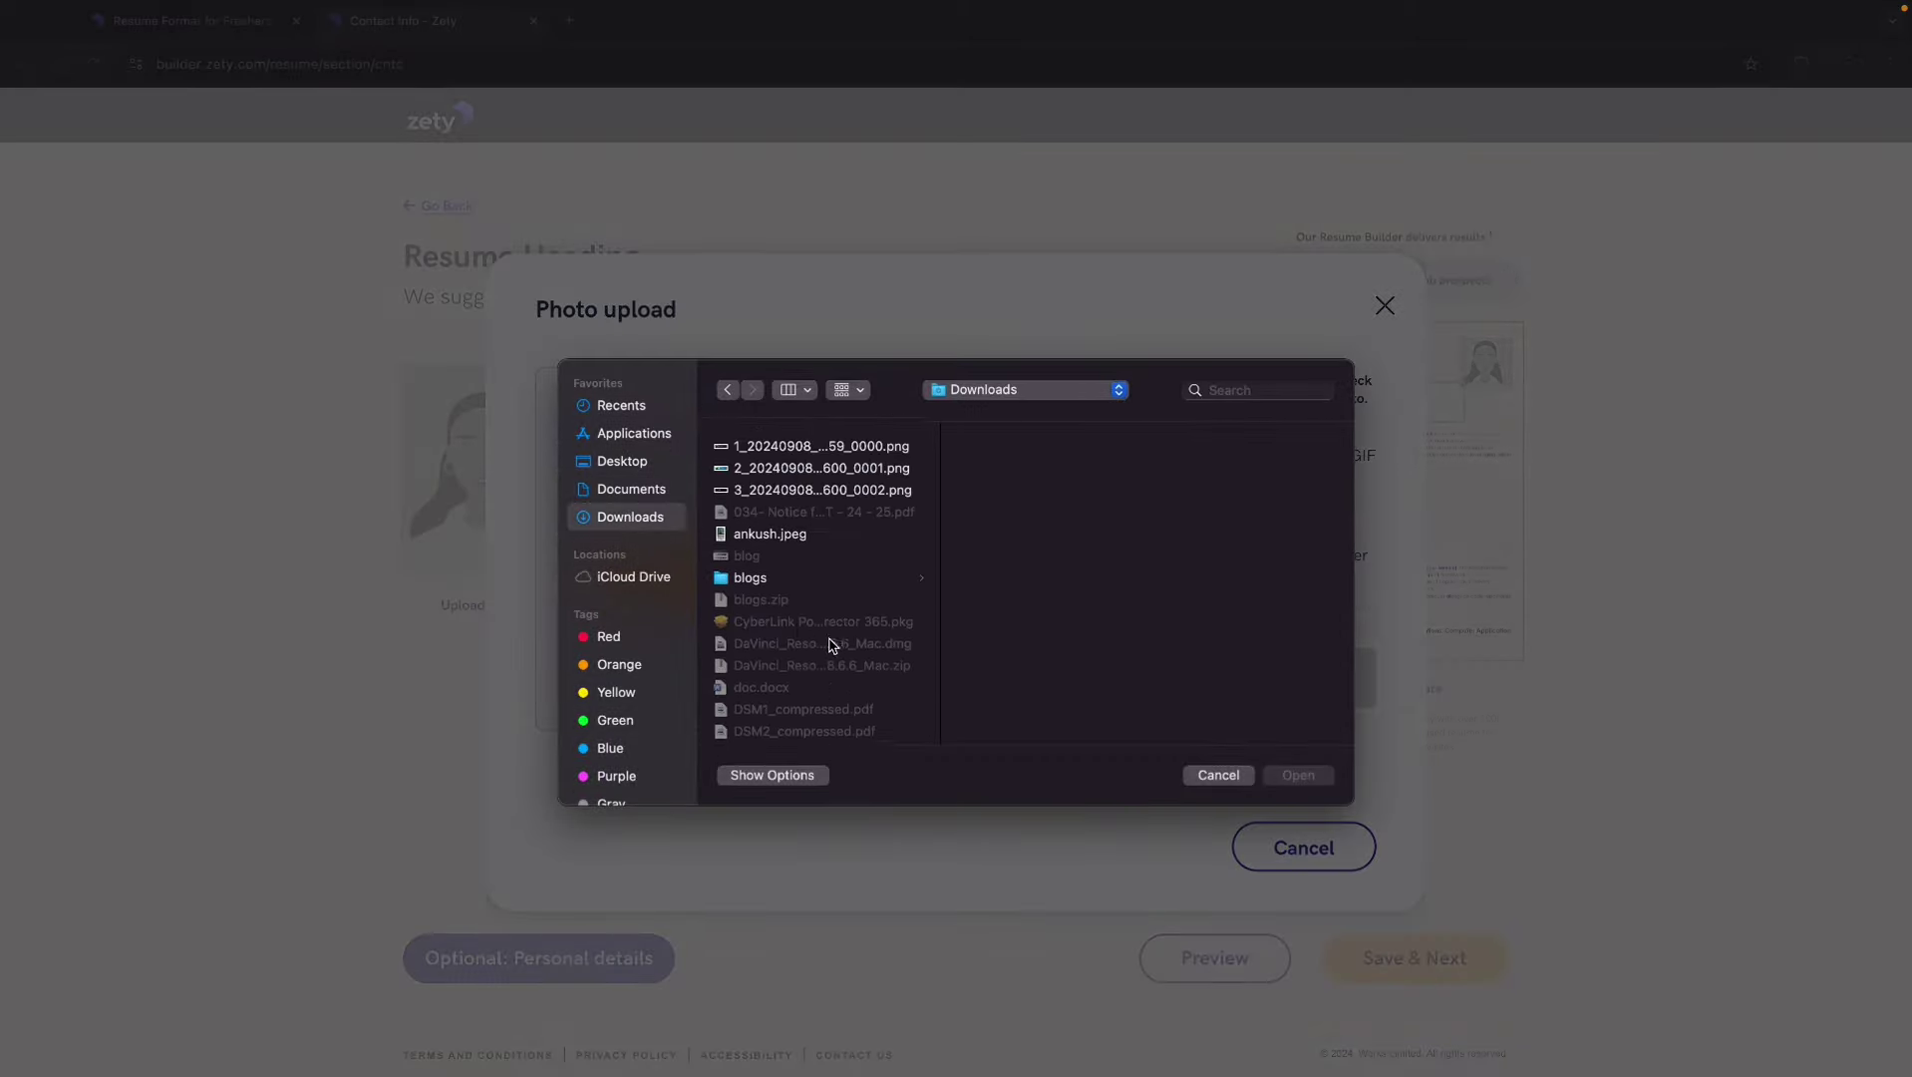
{"action": "left_click", "coordinate": [788, 527]}
{"action": "left_click", "coordinate": [1298, 774]}
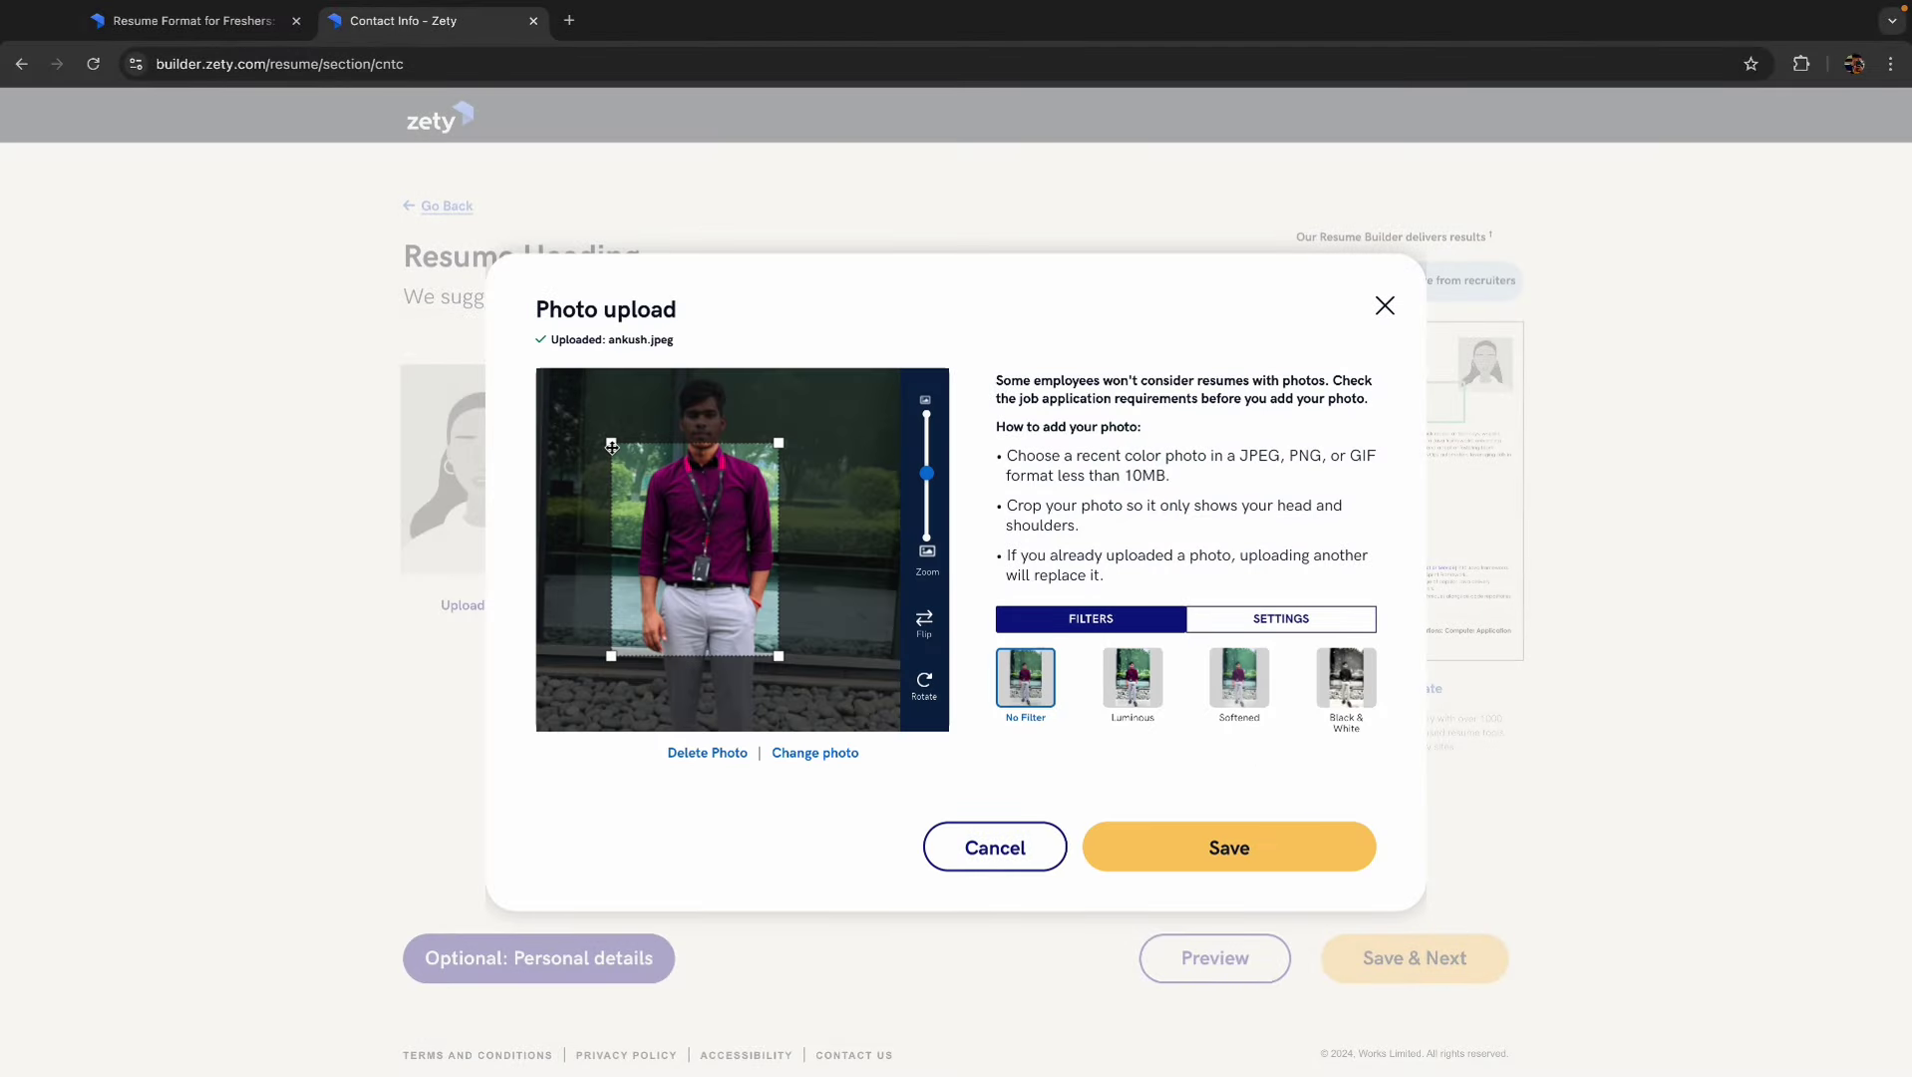
- Crop the photo around the head and torso and save it
{"action": "left_click_drag", "start_coordinate": [611, 443], "coordinate": [591, 416]}
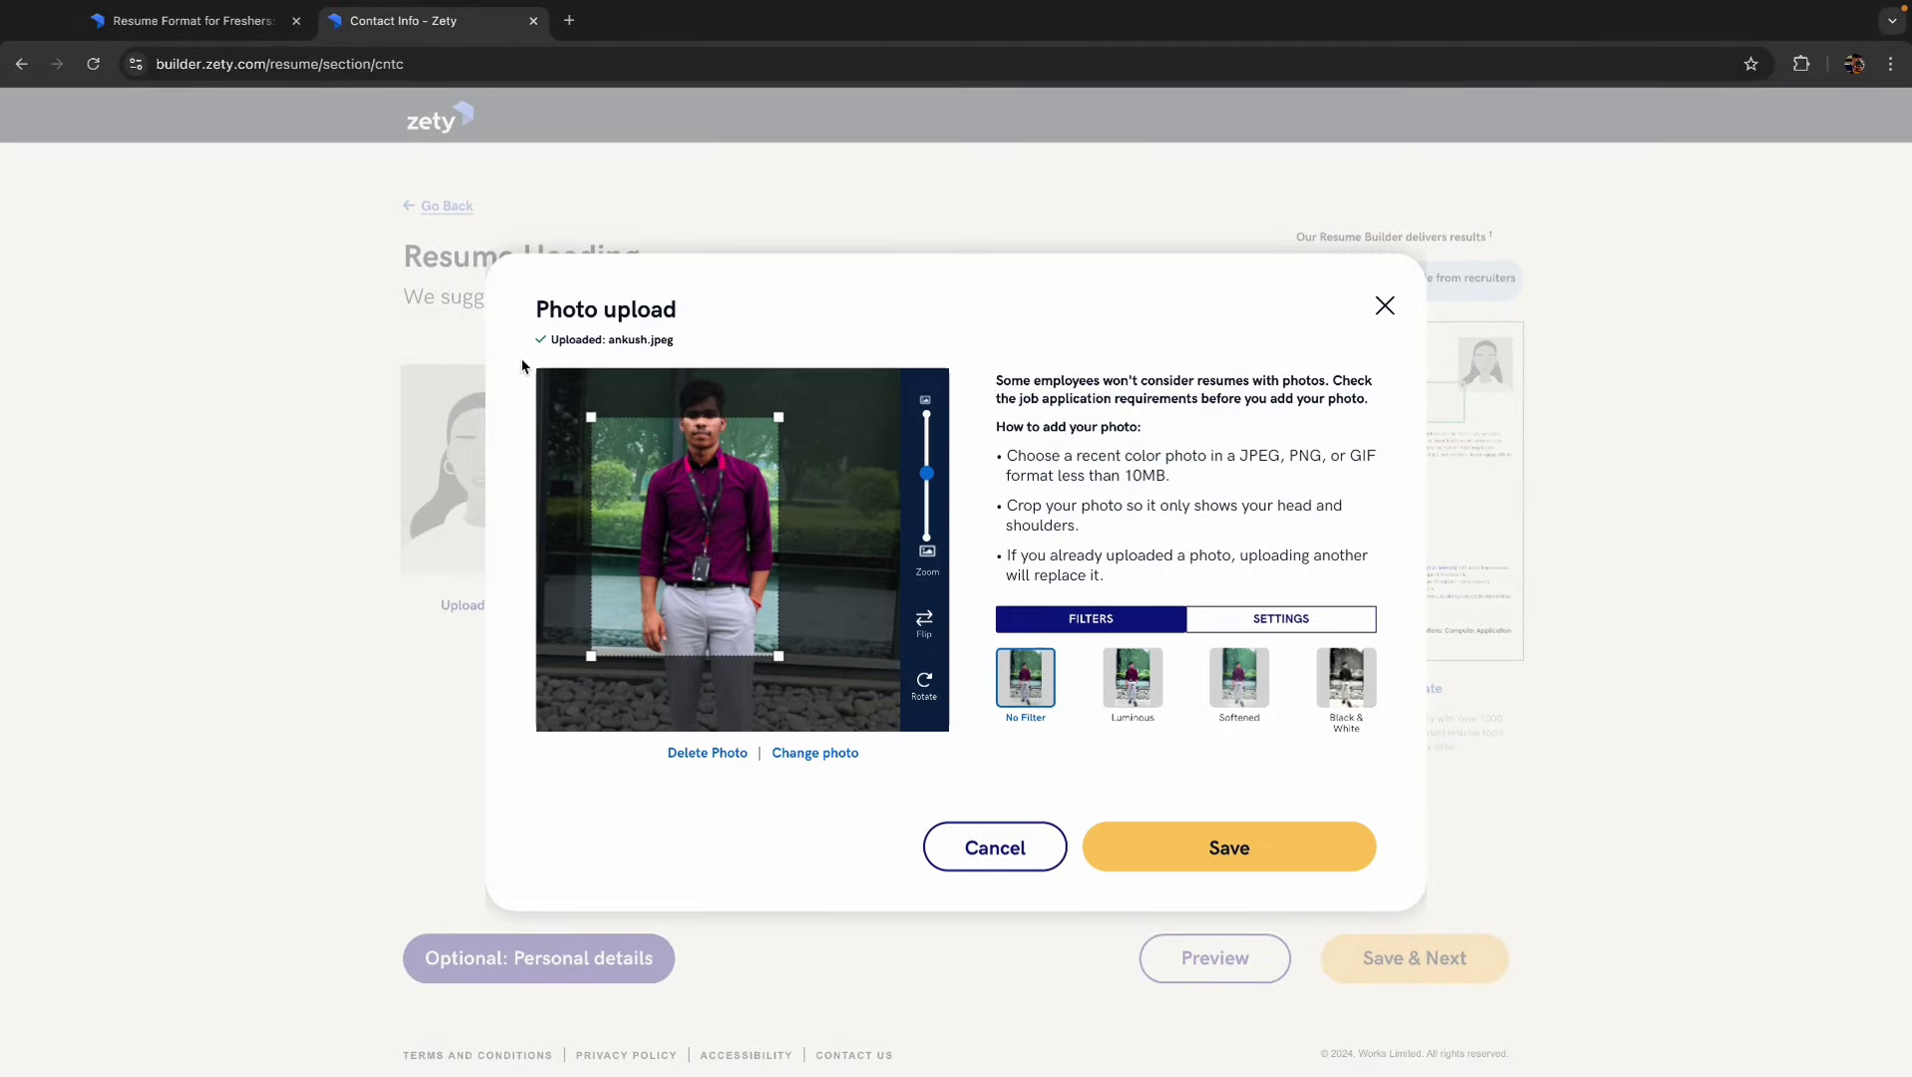
{"action": "left_click_drag", "start_coordinate": [697, 498], "coordinate": [715, 453]}
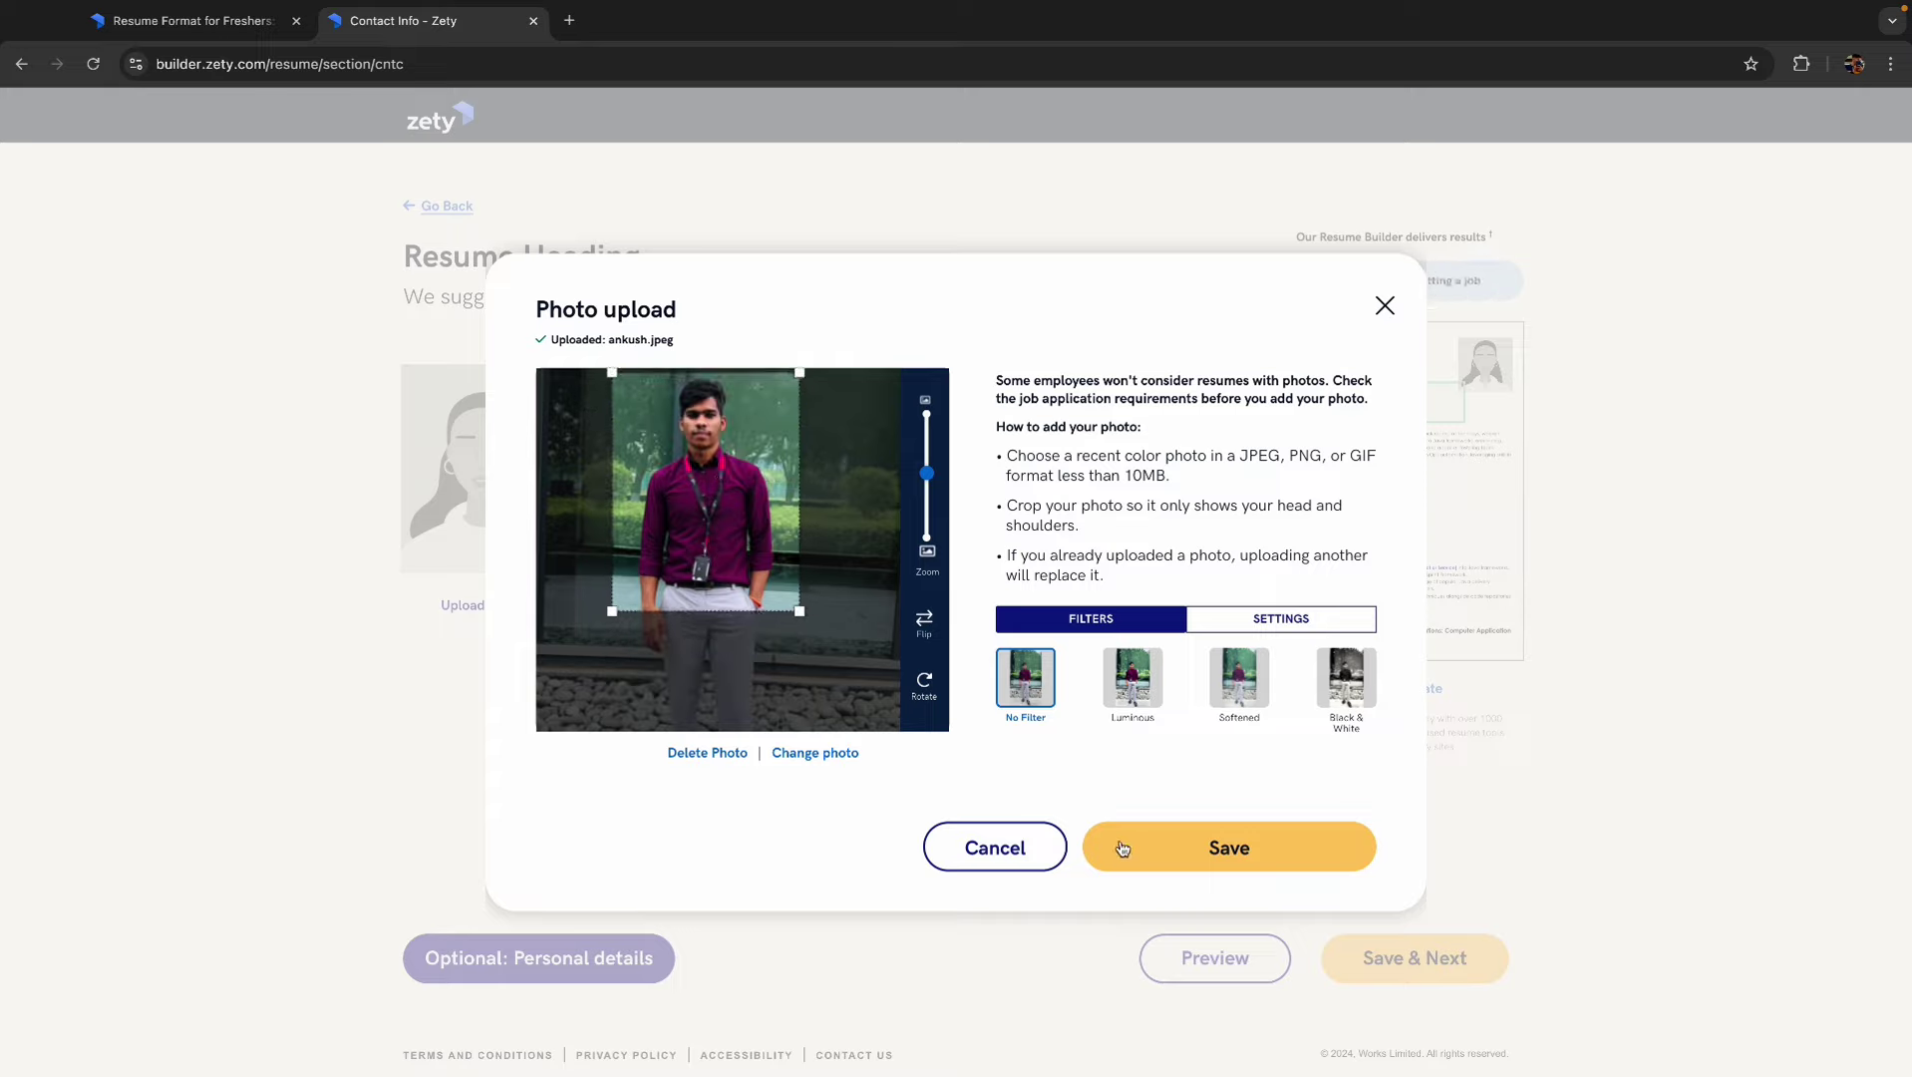
{"action": "left_click", "coordinate": [1192, 861]}
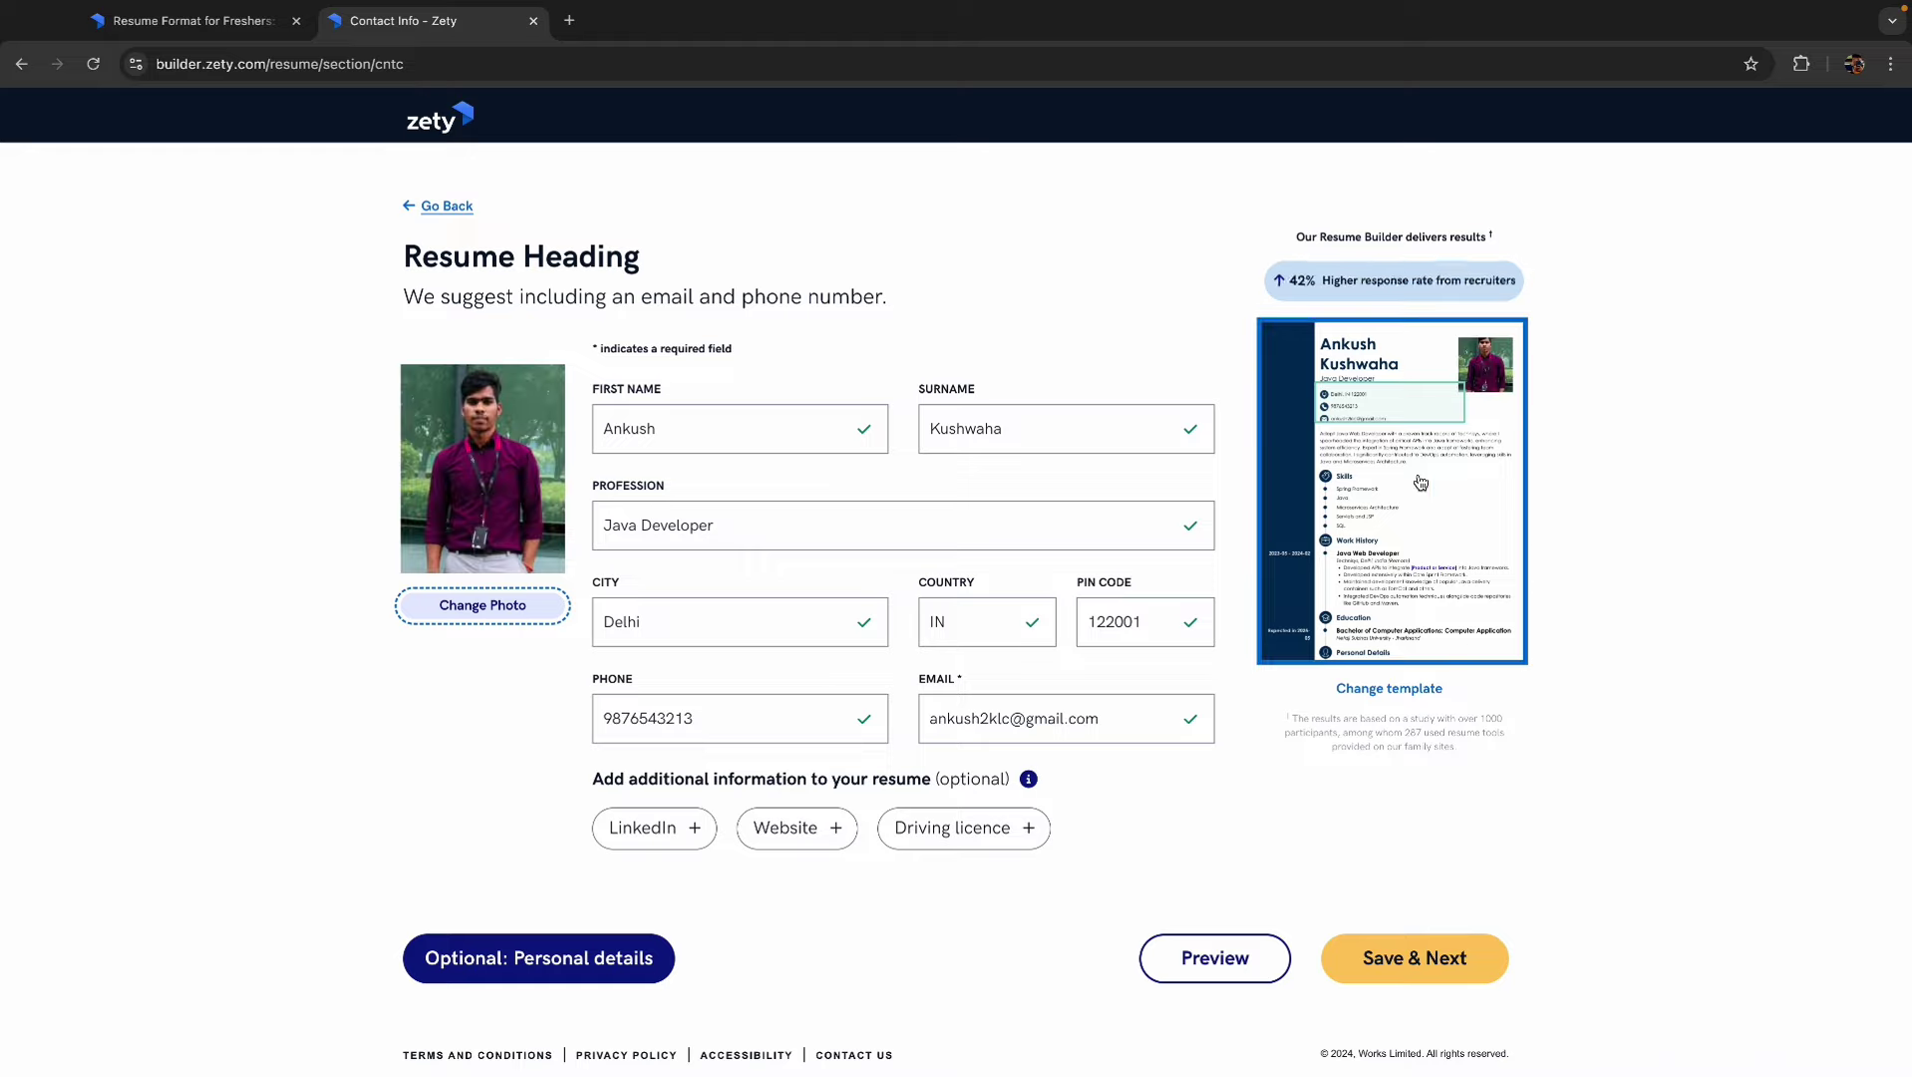
- Reorder the resume so Skills follows Work History and Certifications sits above Education
{"action": "left_click", "coordinate": [1424, 969]}
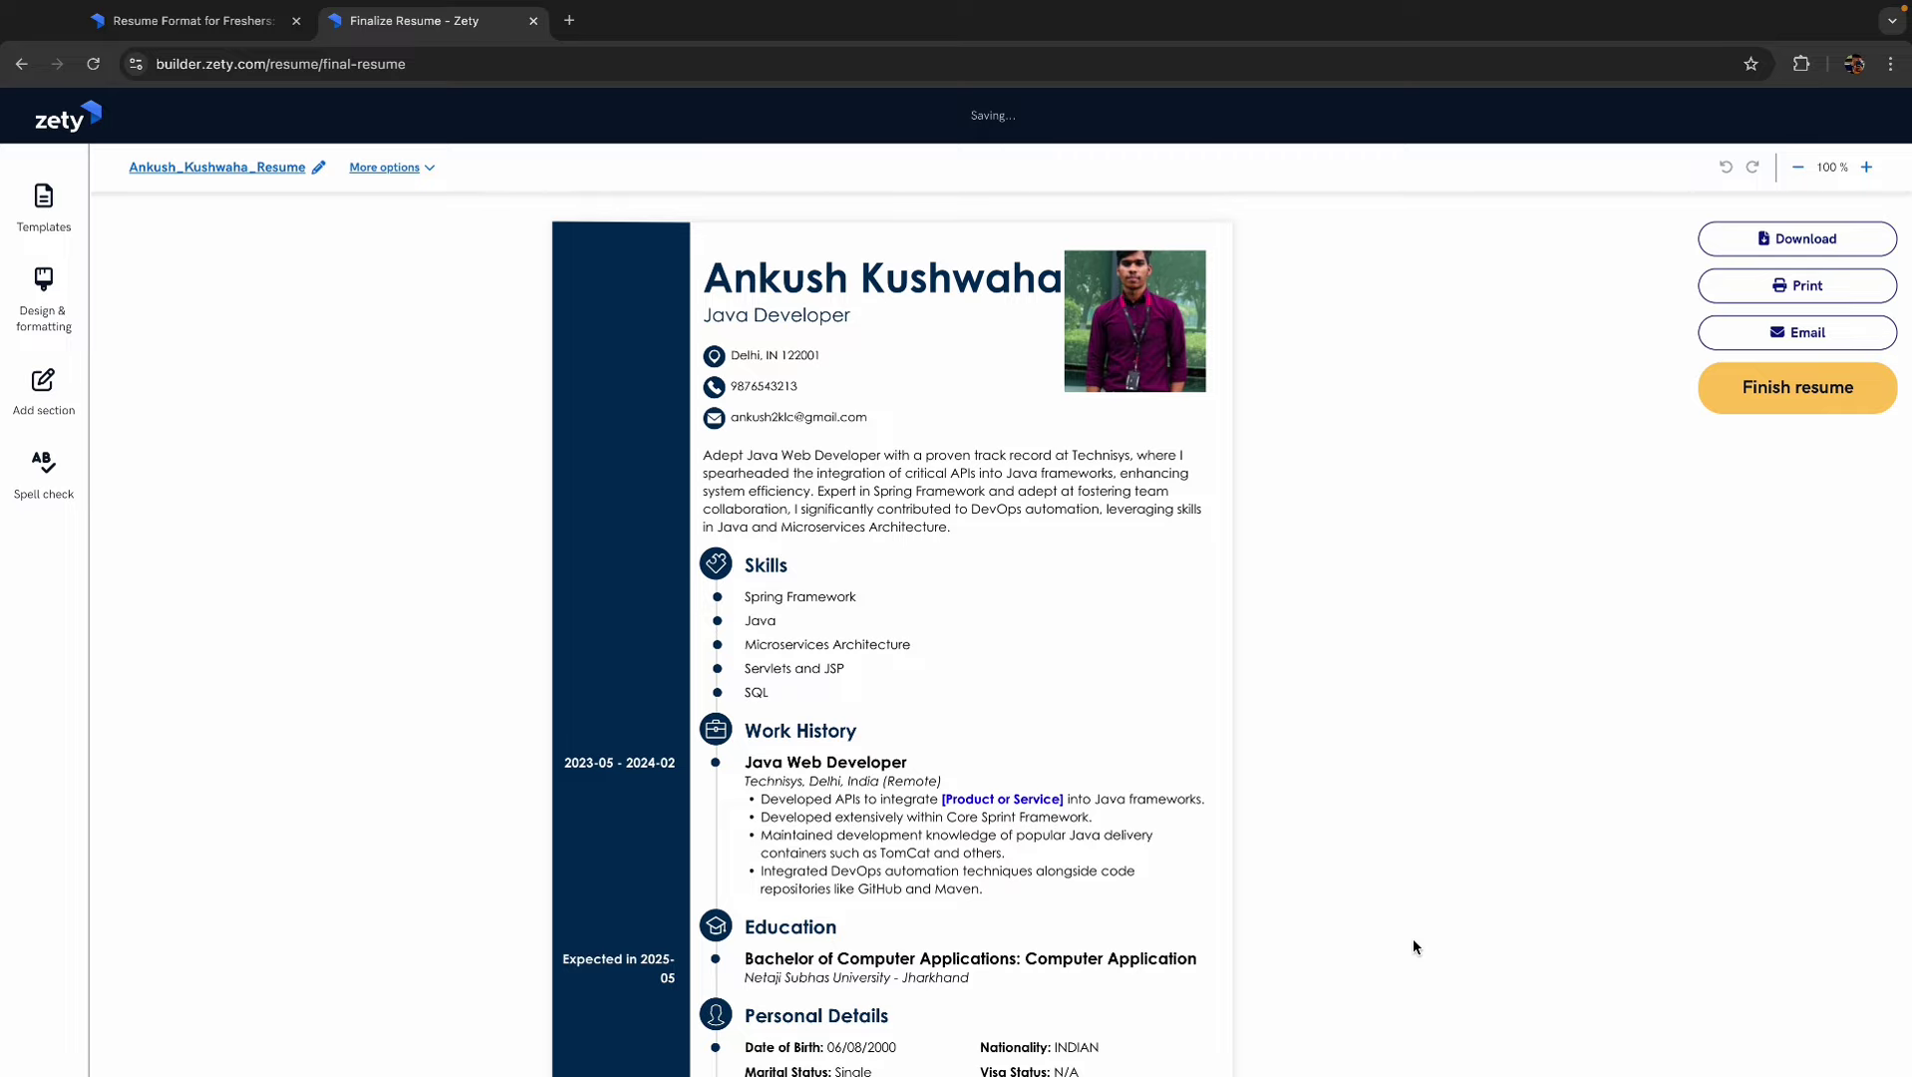
{"action": "scroll", "coordinate": [946, 718], "scroll_direction": "down", "scroll_amount": 2}
{"action": "scroll", "coordinate": [946, 718], "scroll_direction": "up", "scroll_amount": 1}
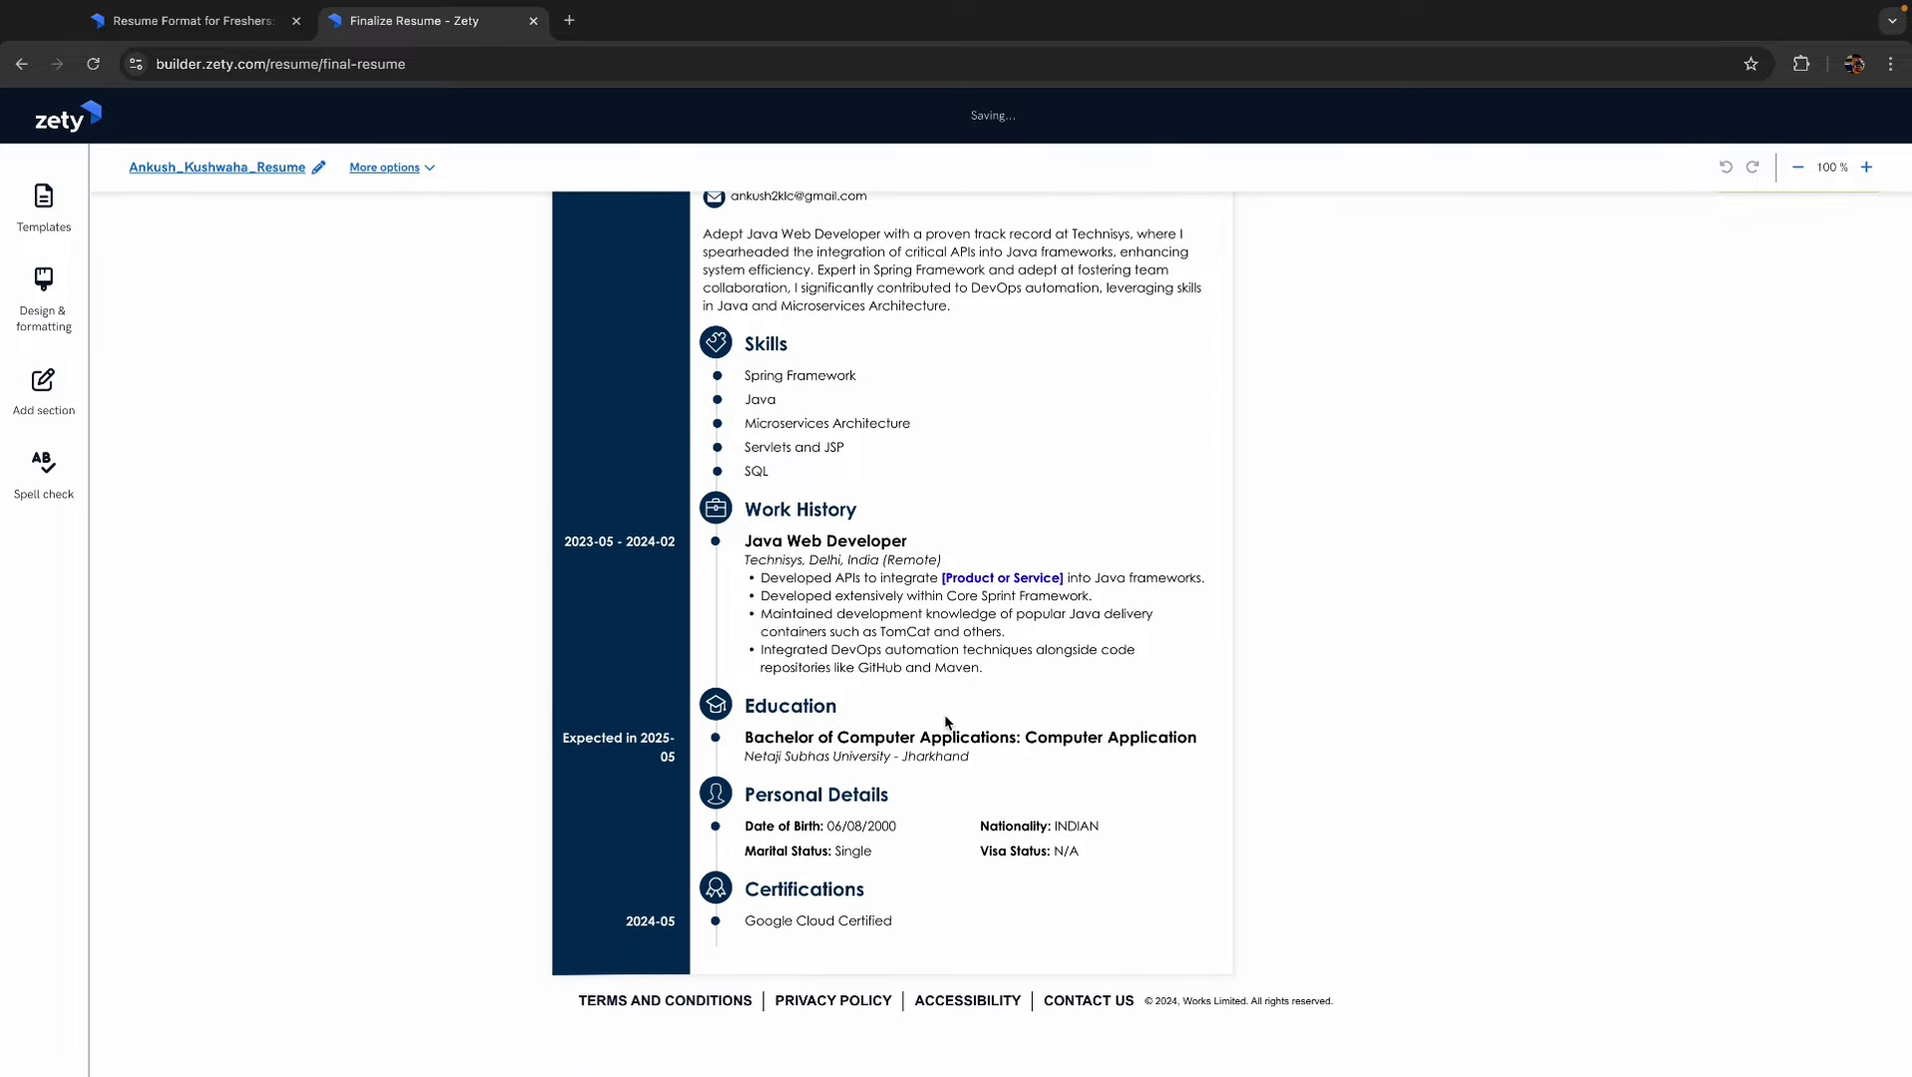
{"action": "scroll", "coordinate": [944, 713], "scroll_direction": "up", "scroll_amount": 1}
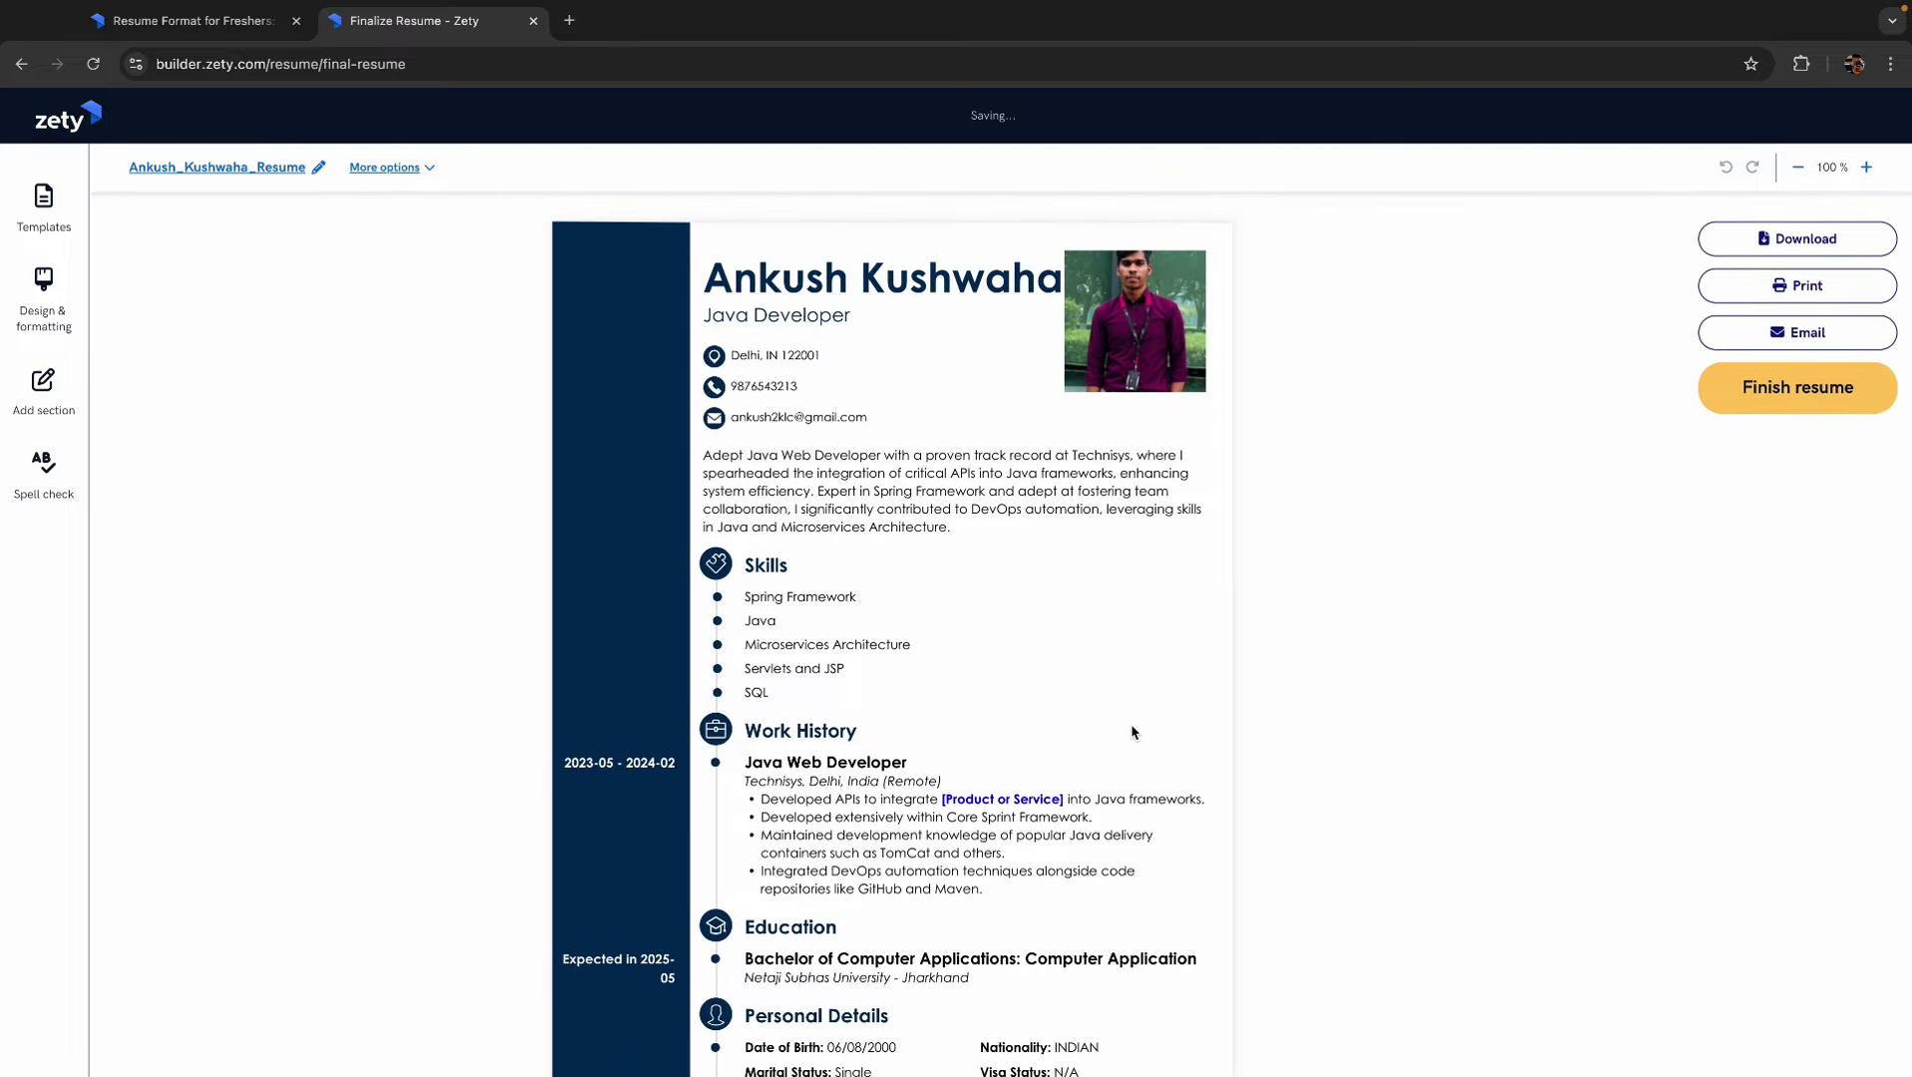
{"action": "mouse_move", "coordinate": [1096, 725]}
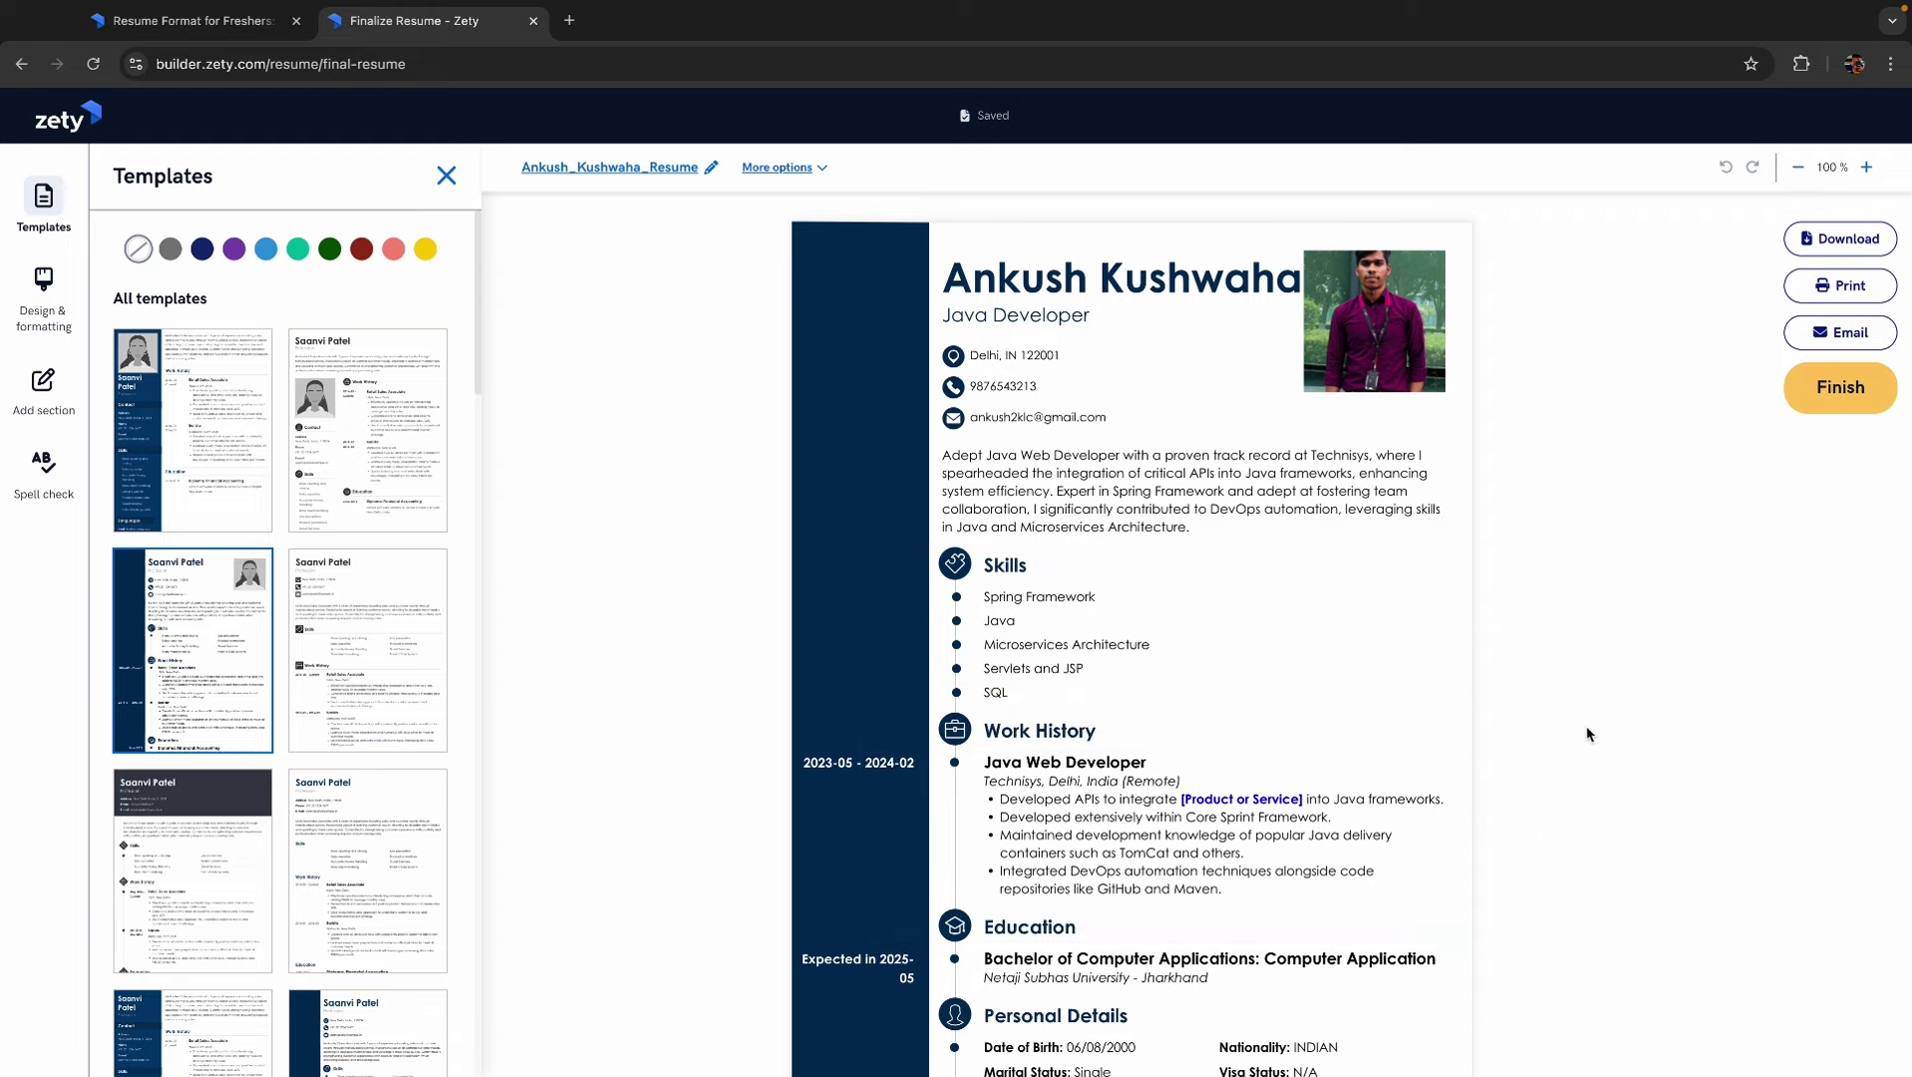
{"action": "mouse_move", "coordinate": [1266, 861]}
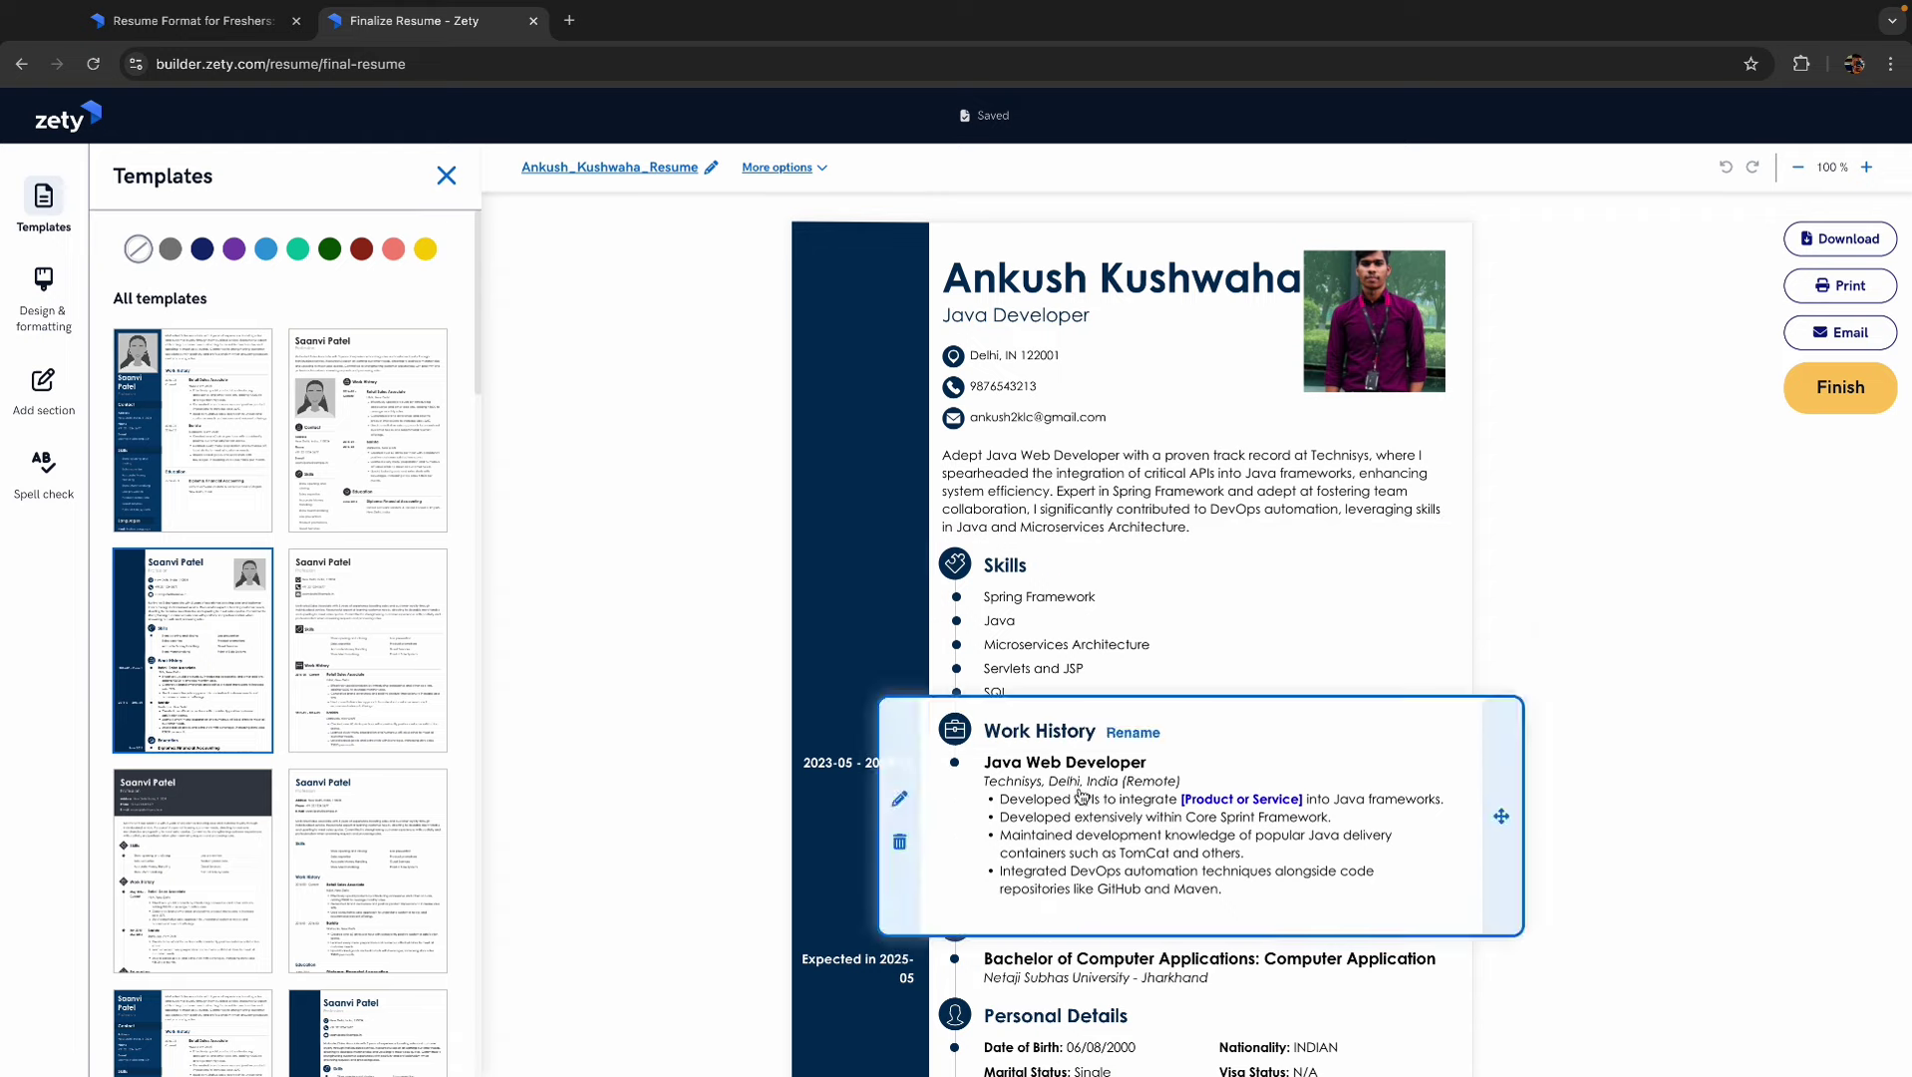
{"action": "mouse_move", "coordinate": [1076, 670]}
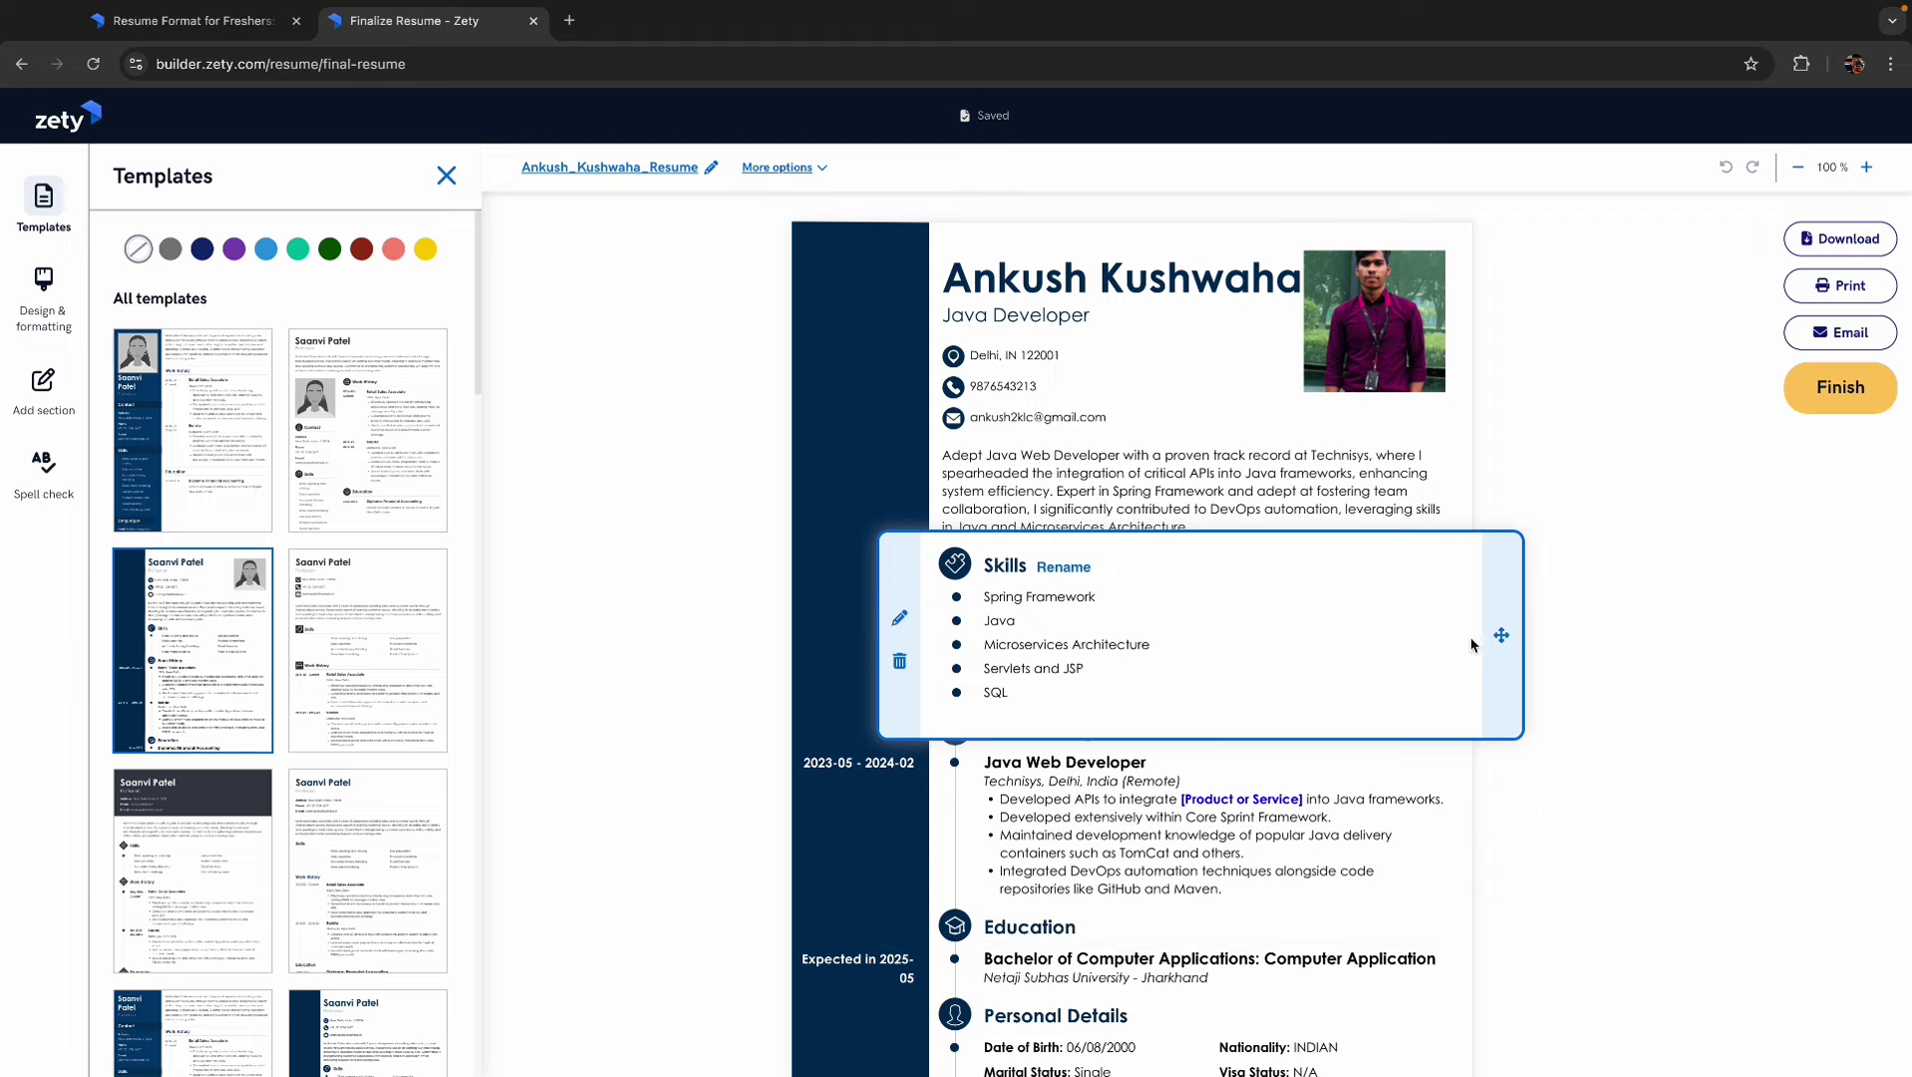
{"action": "left_click_drag", "start_coordinate": [1501, 635], "coordinate": [1462, 819]}
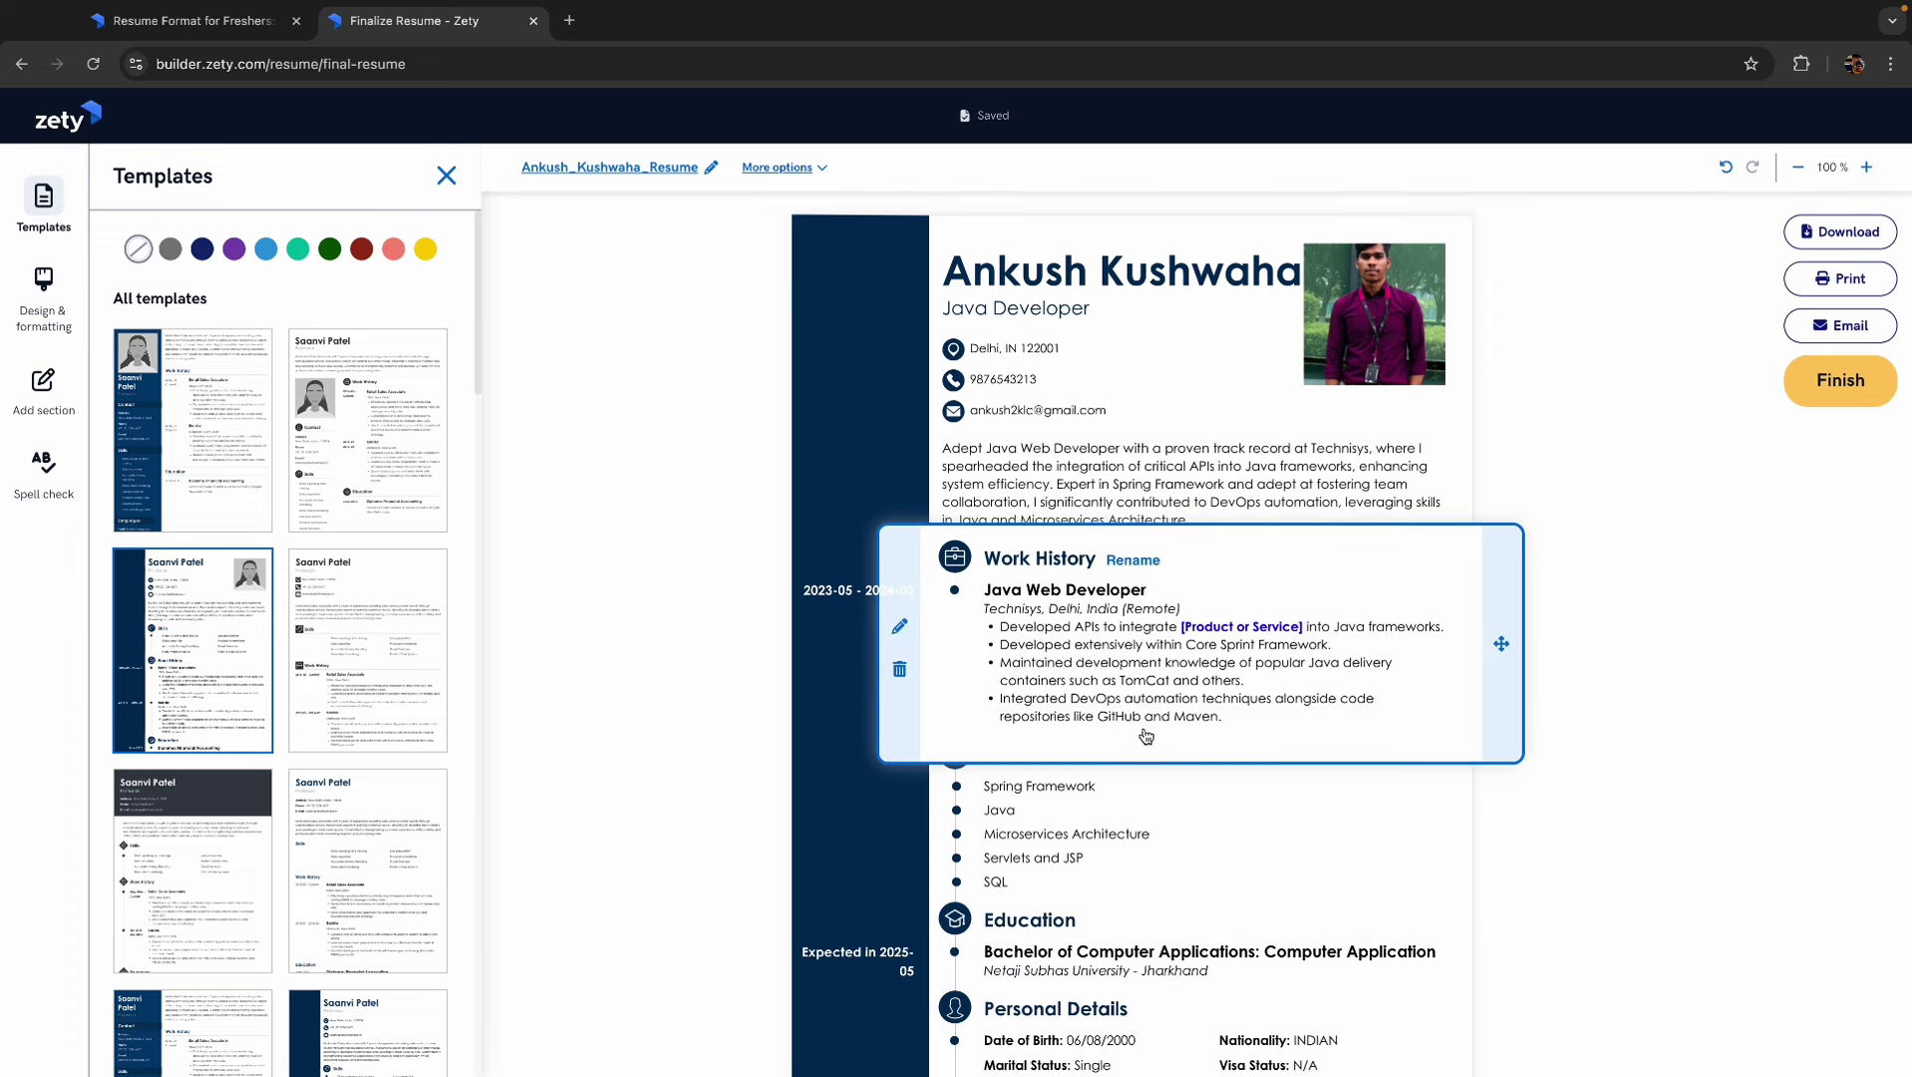
{"action": "scroll", "coordinate": [1144, 735], "scroll_direction": "down", "scroll_amount": 2}
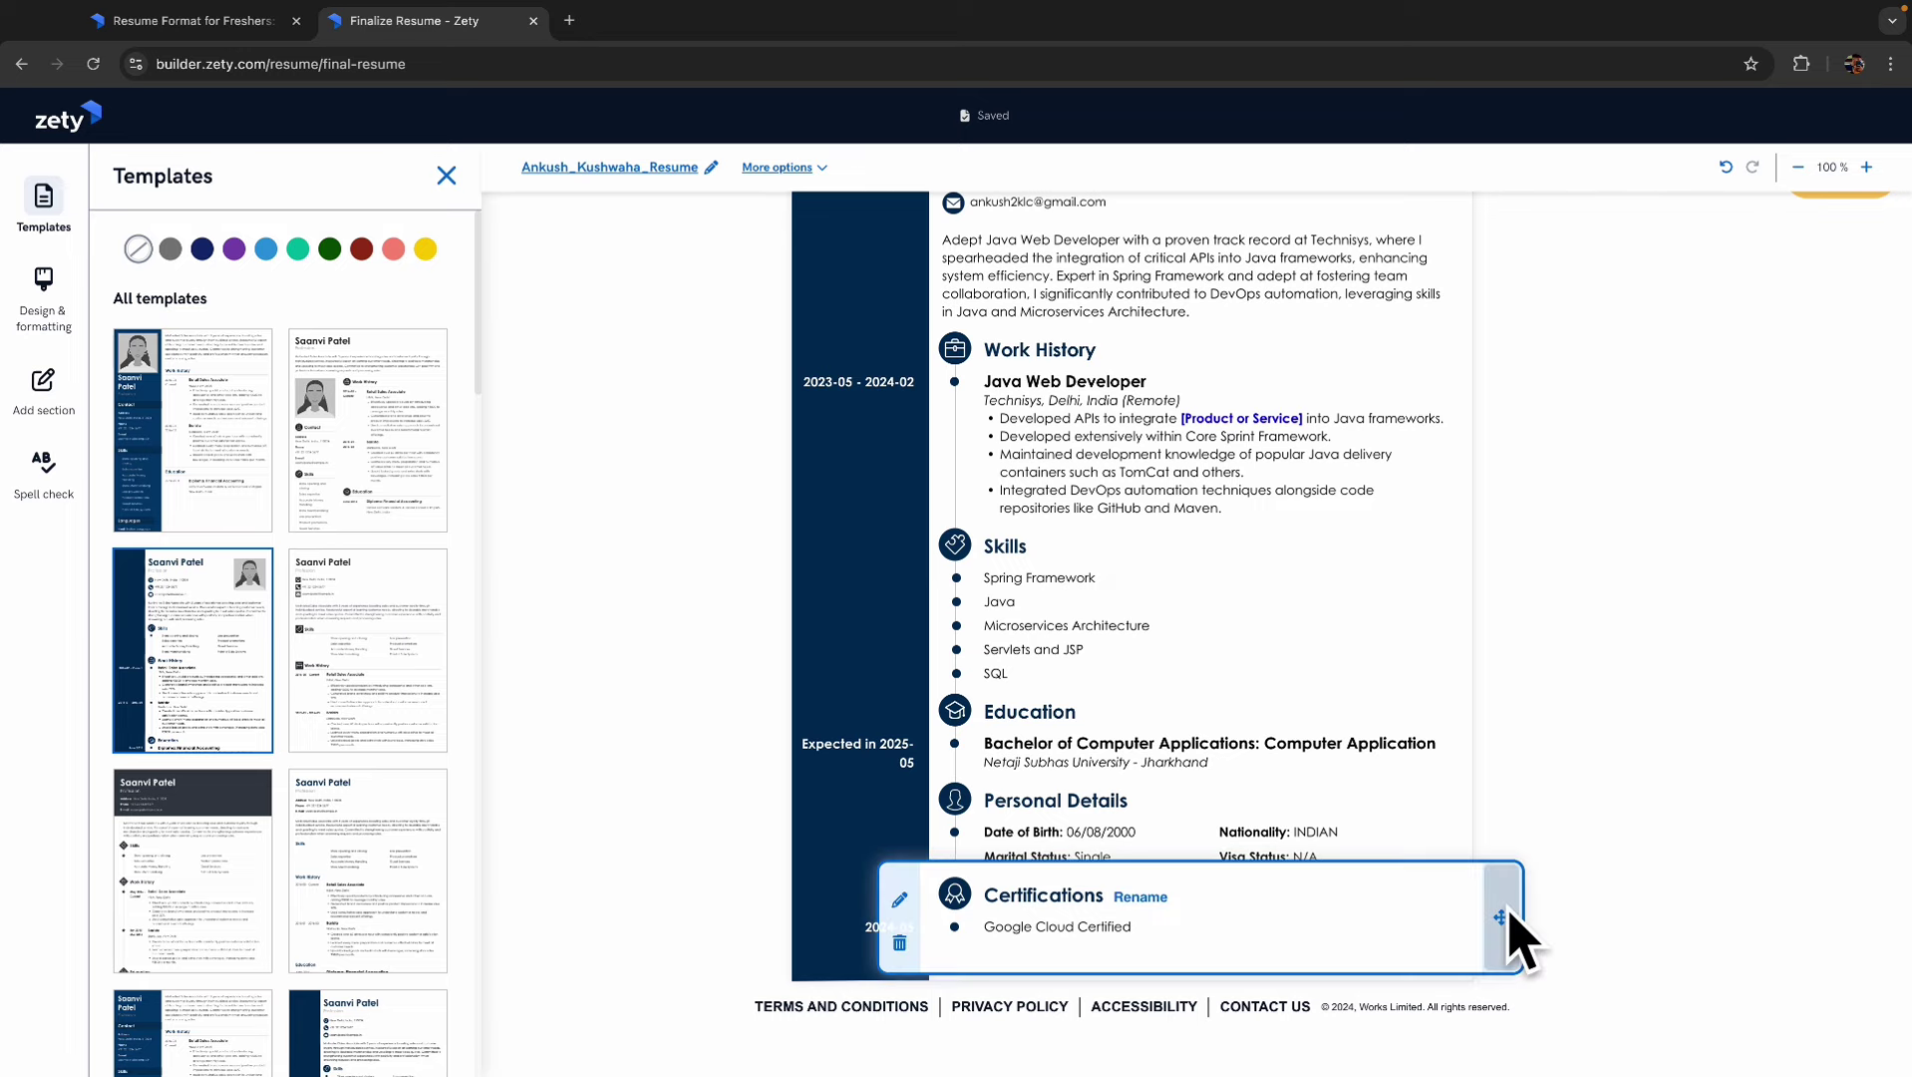
{"action": "left_click_drag", "start_coordinate": [1502, 916], "coordinate": [1463, 730]}
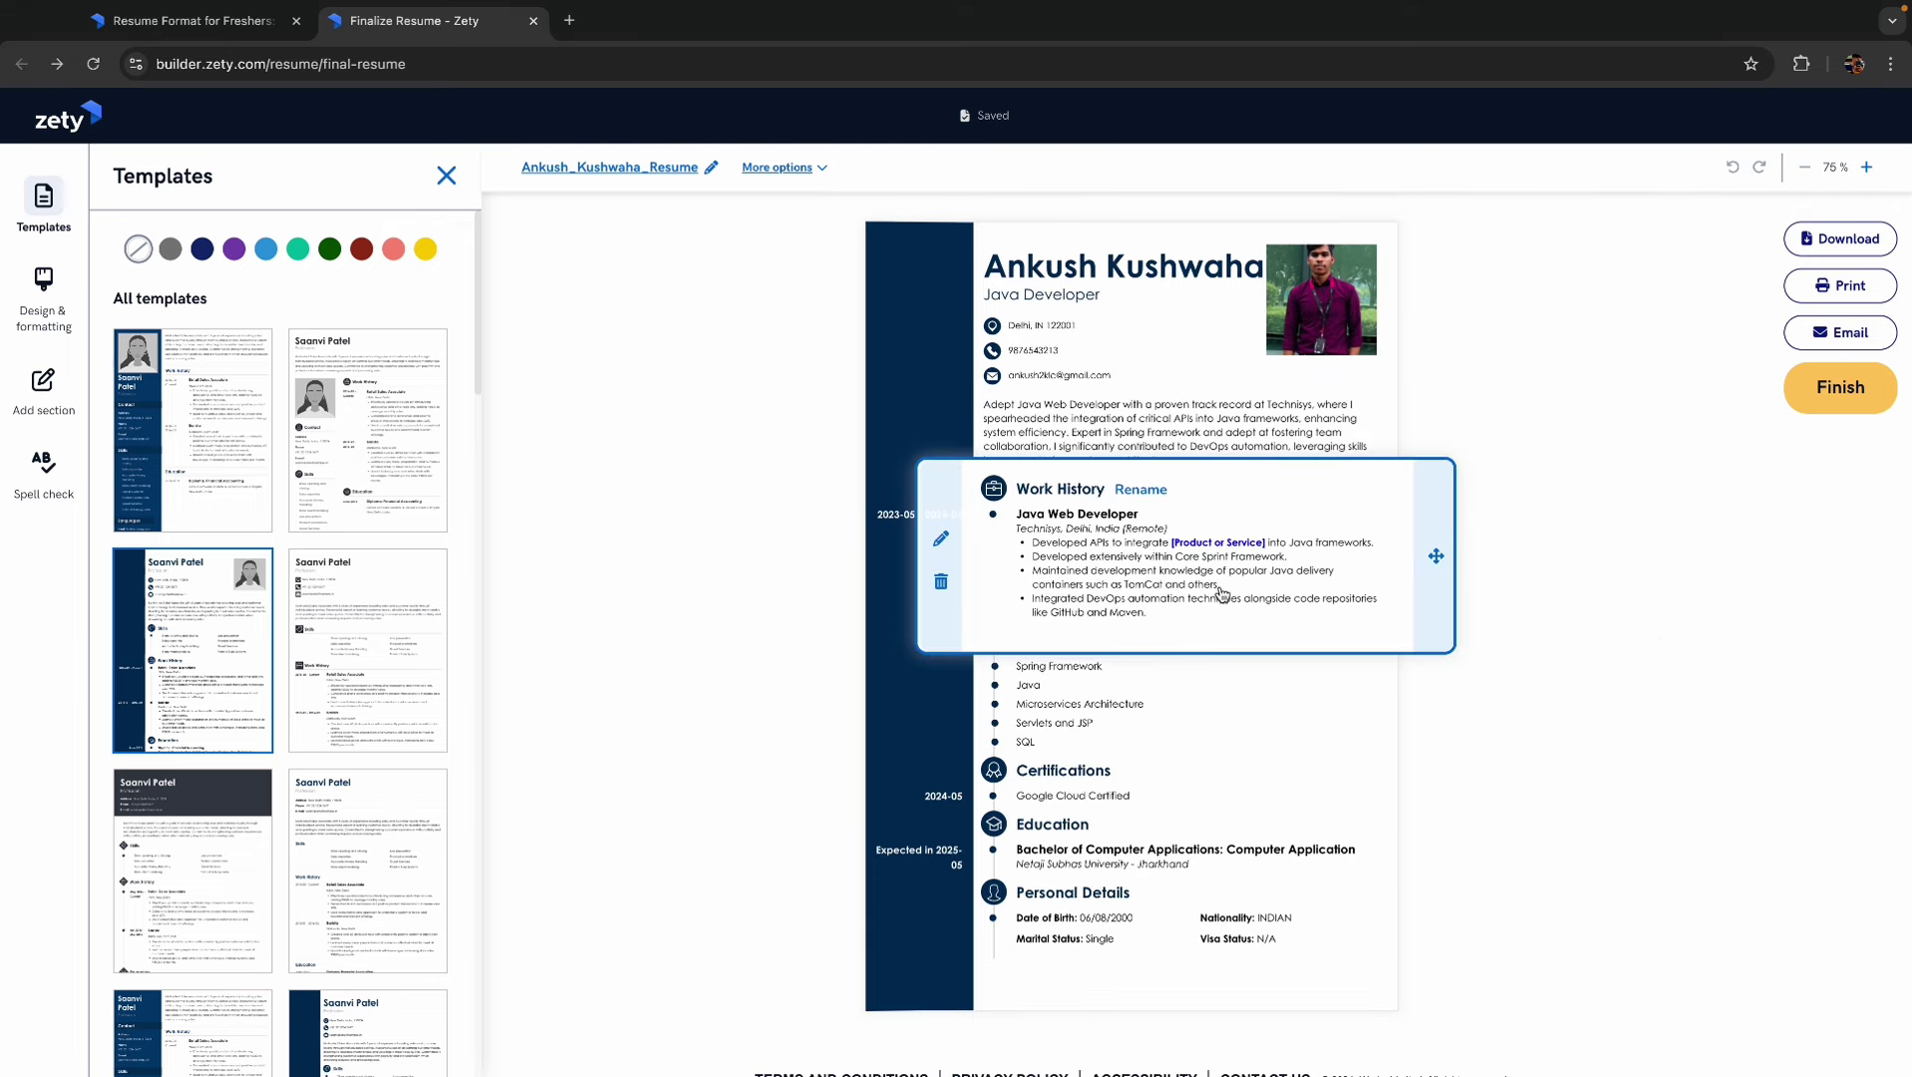
- Retitle the Technisys job to 'Java Web Developer (Internship)' and save the work history
{"action": "left_click", "coordinate": [940, 538]}
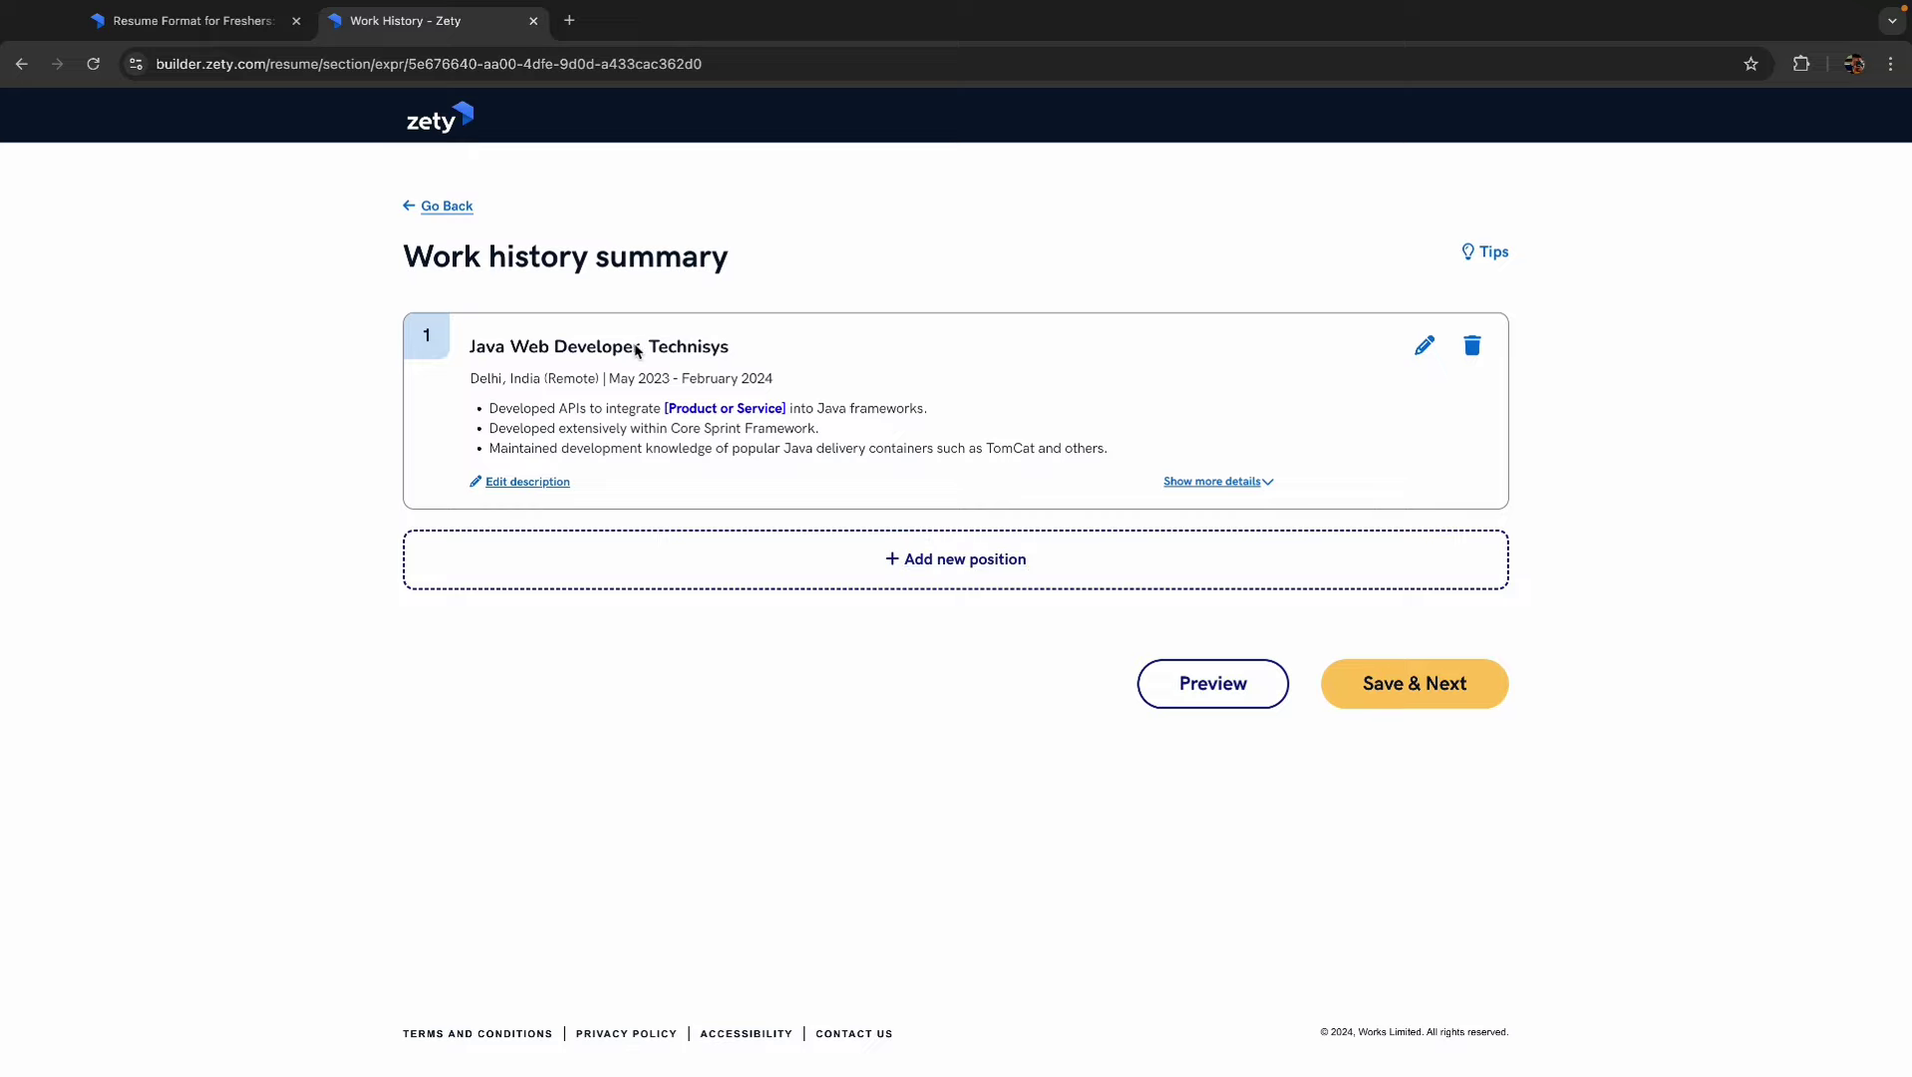
{"action": "left_click", "coordinate": [635, 348]}
{"action": "left_click", "coordinate": [570, 427]}
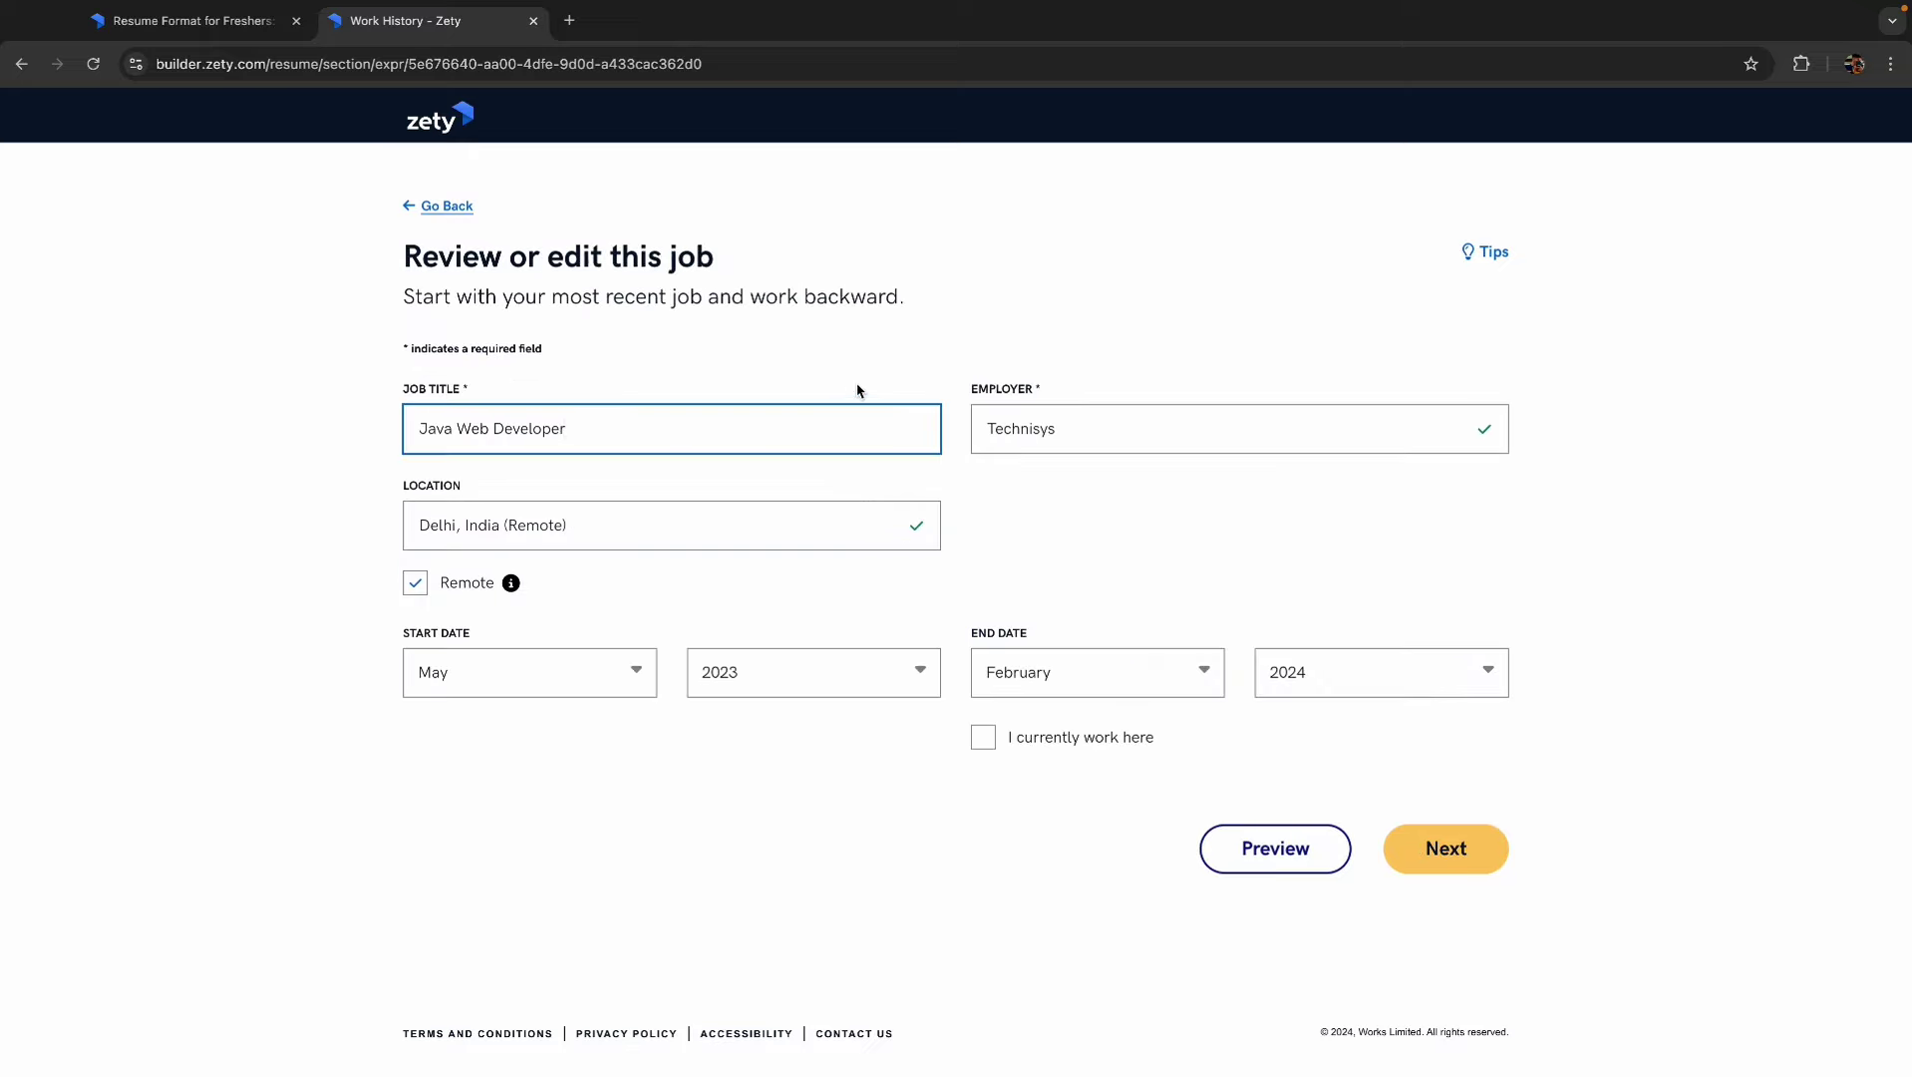
{"action": "type", "text": "(*"}
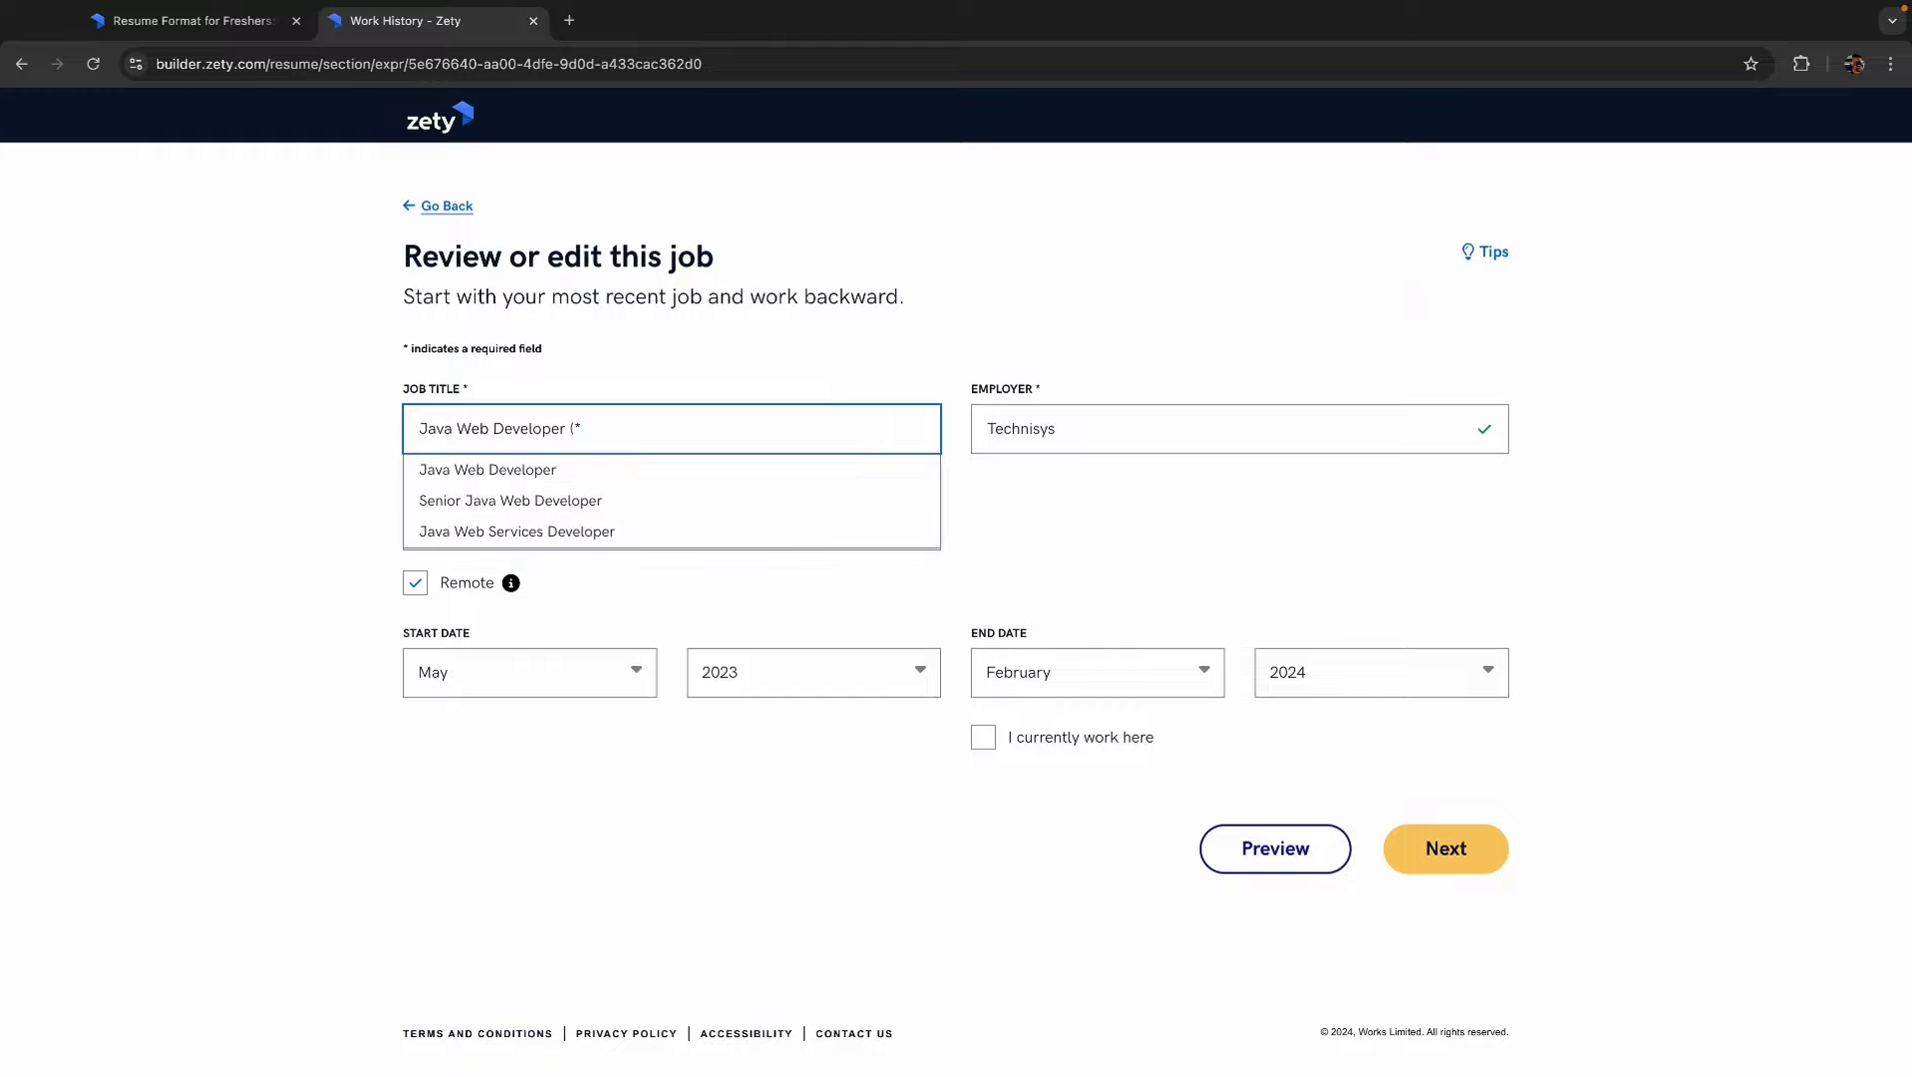
{"action": "key", "text": "BackSpace"}
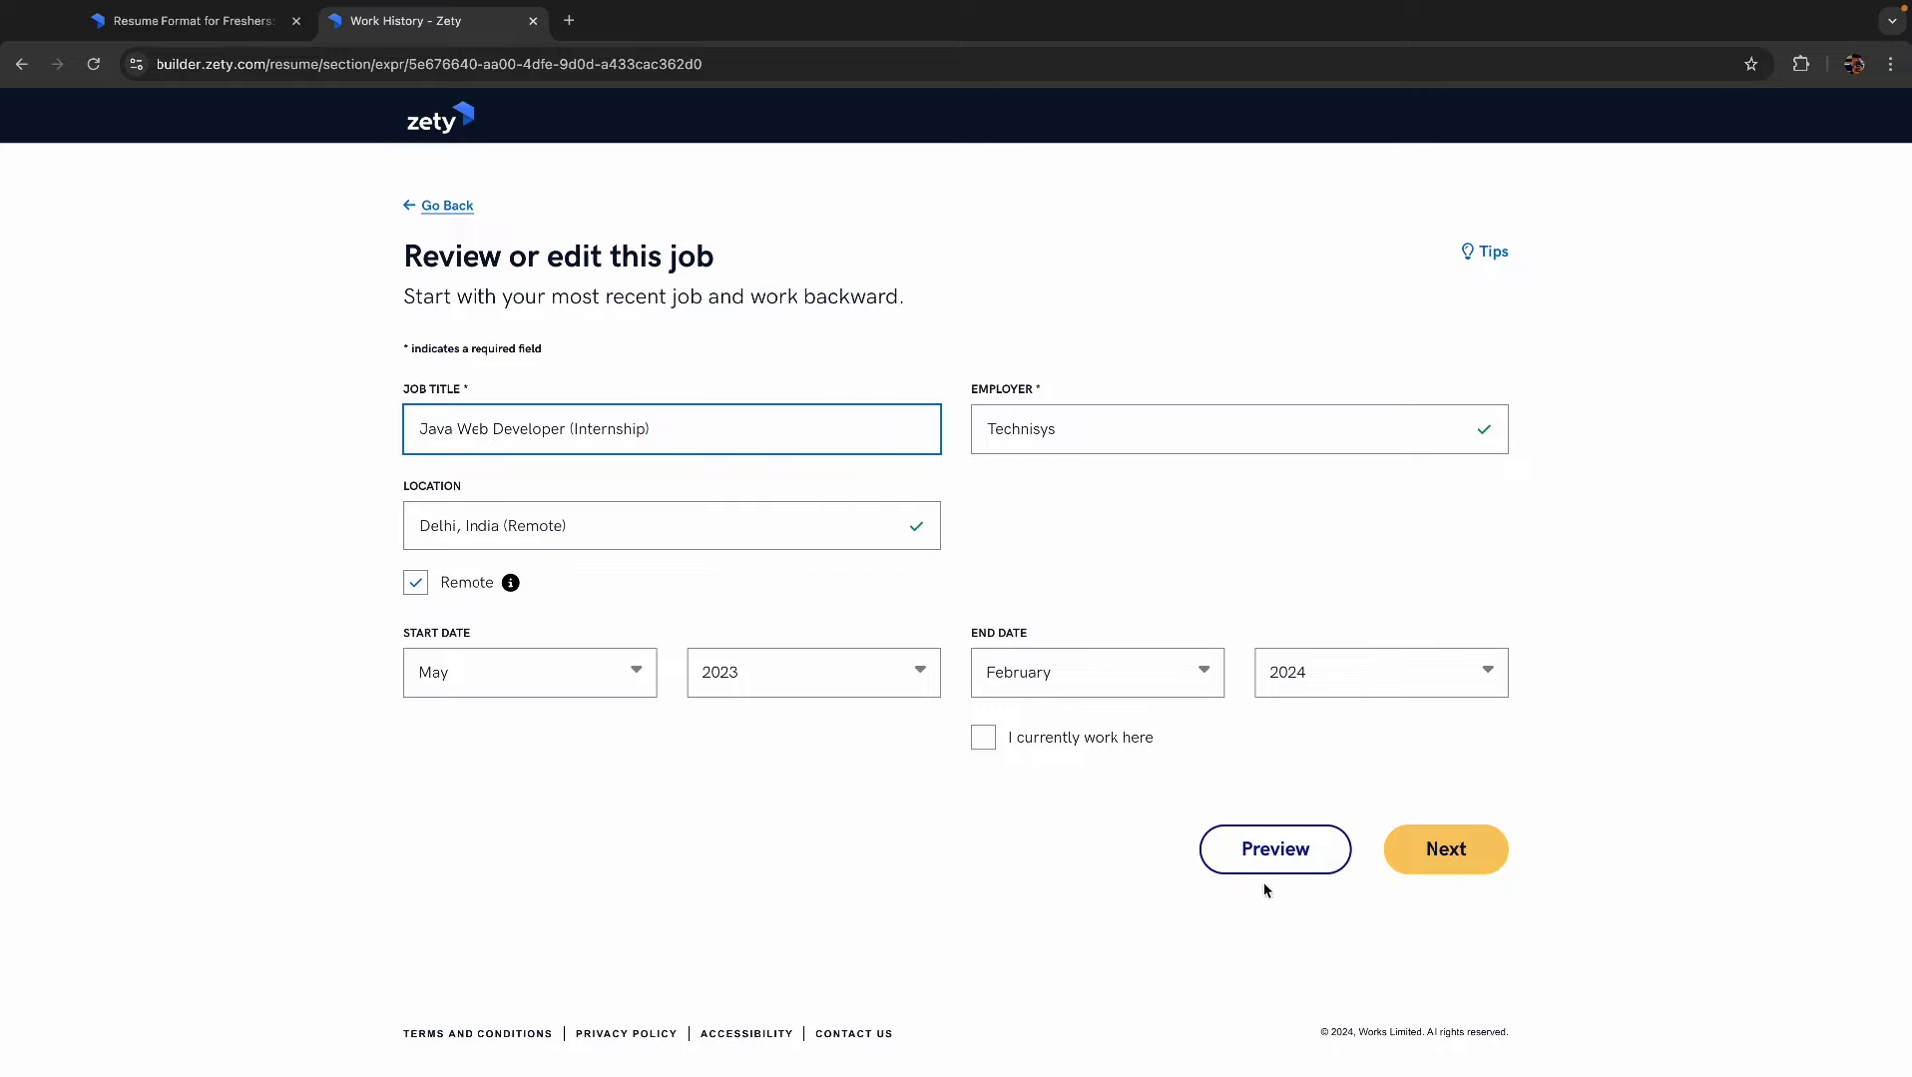
{"action": "left_click", "coordinate": [1453, 853]}
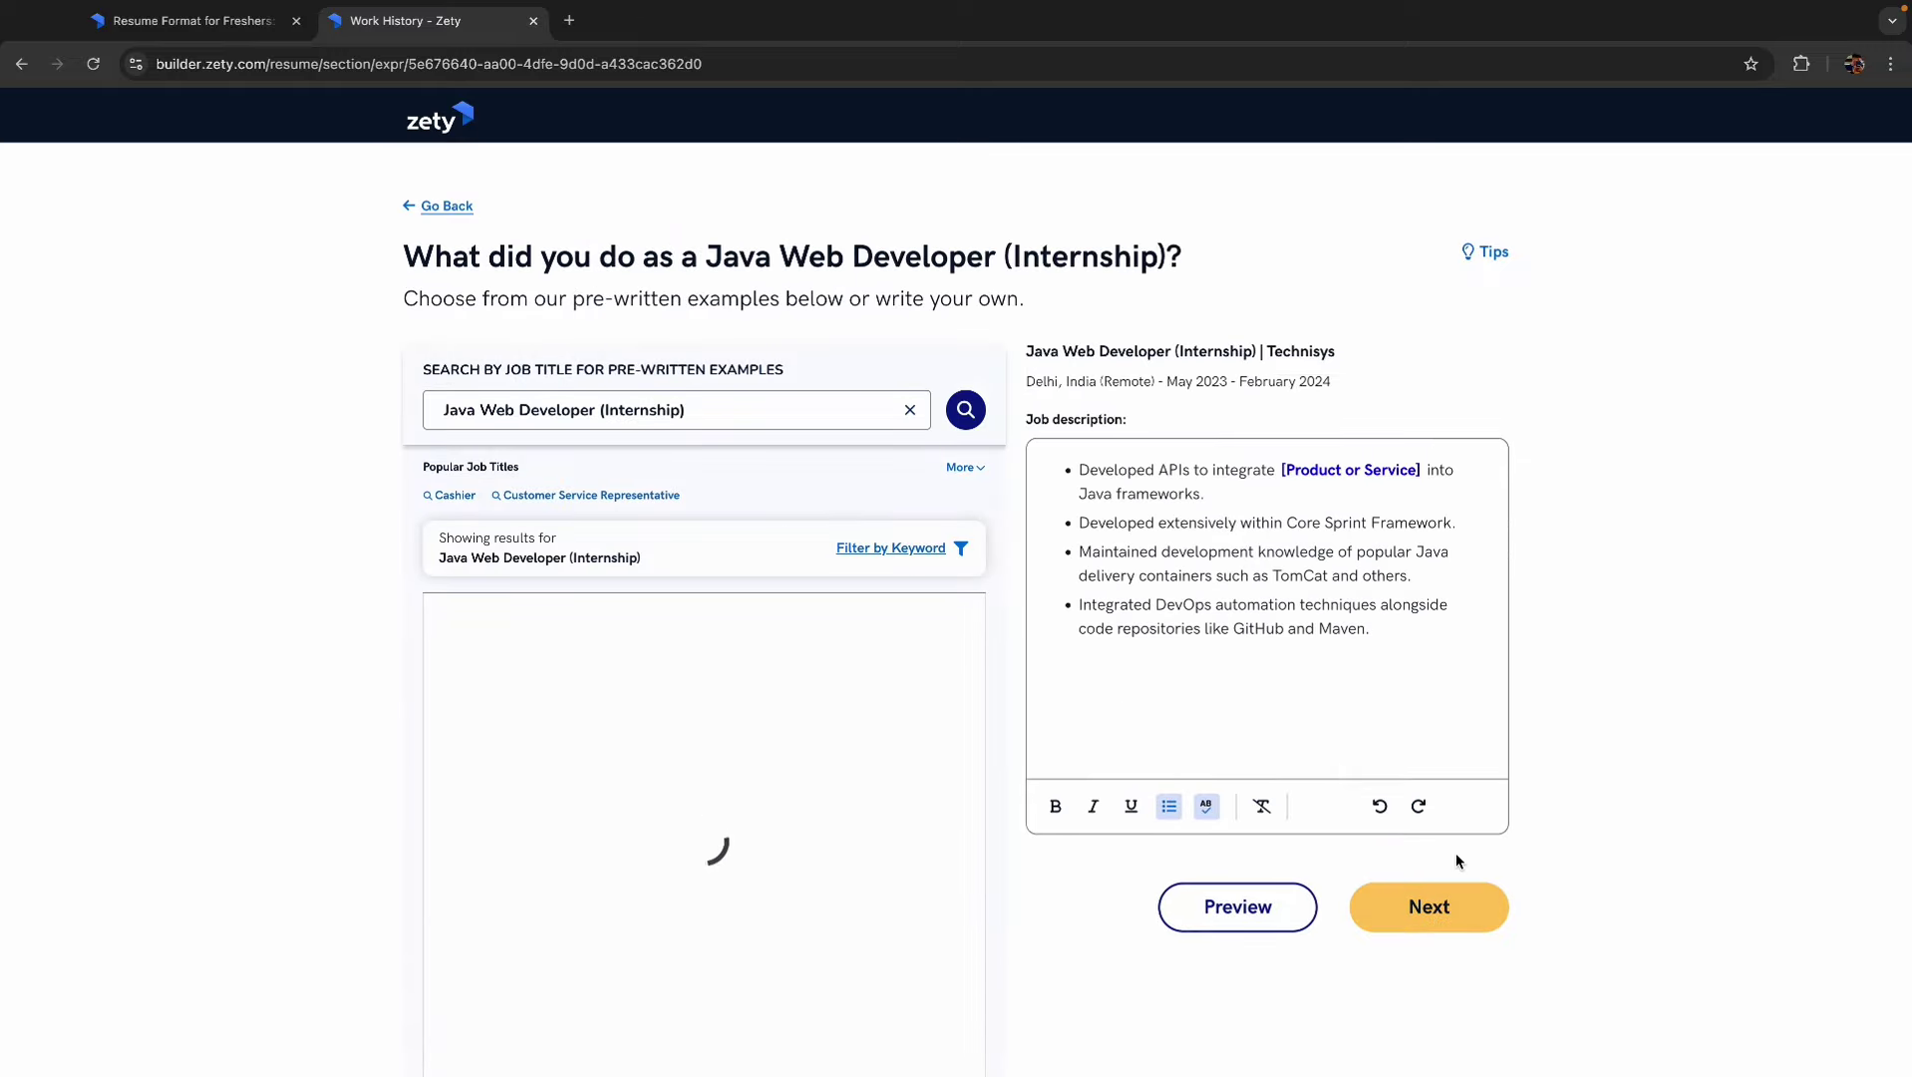
{"action": "left_click", "coordinate": [1429, 909]}
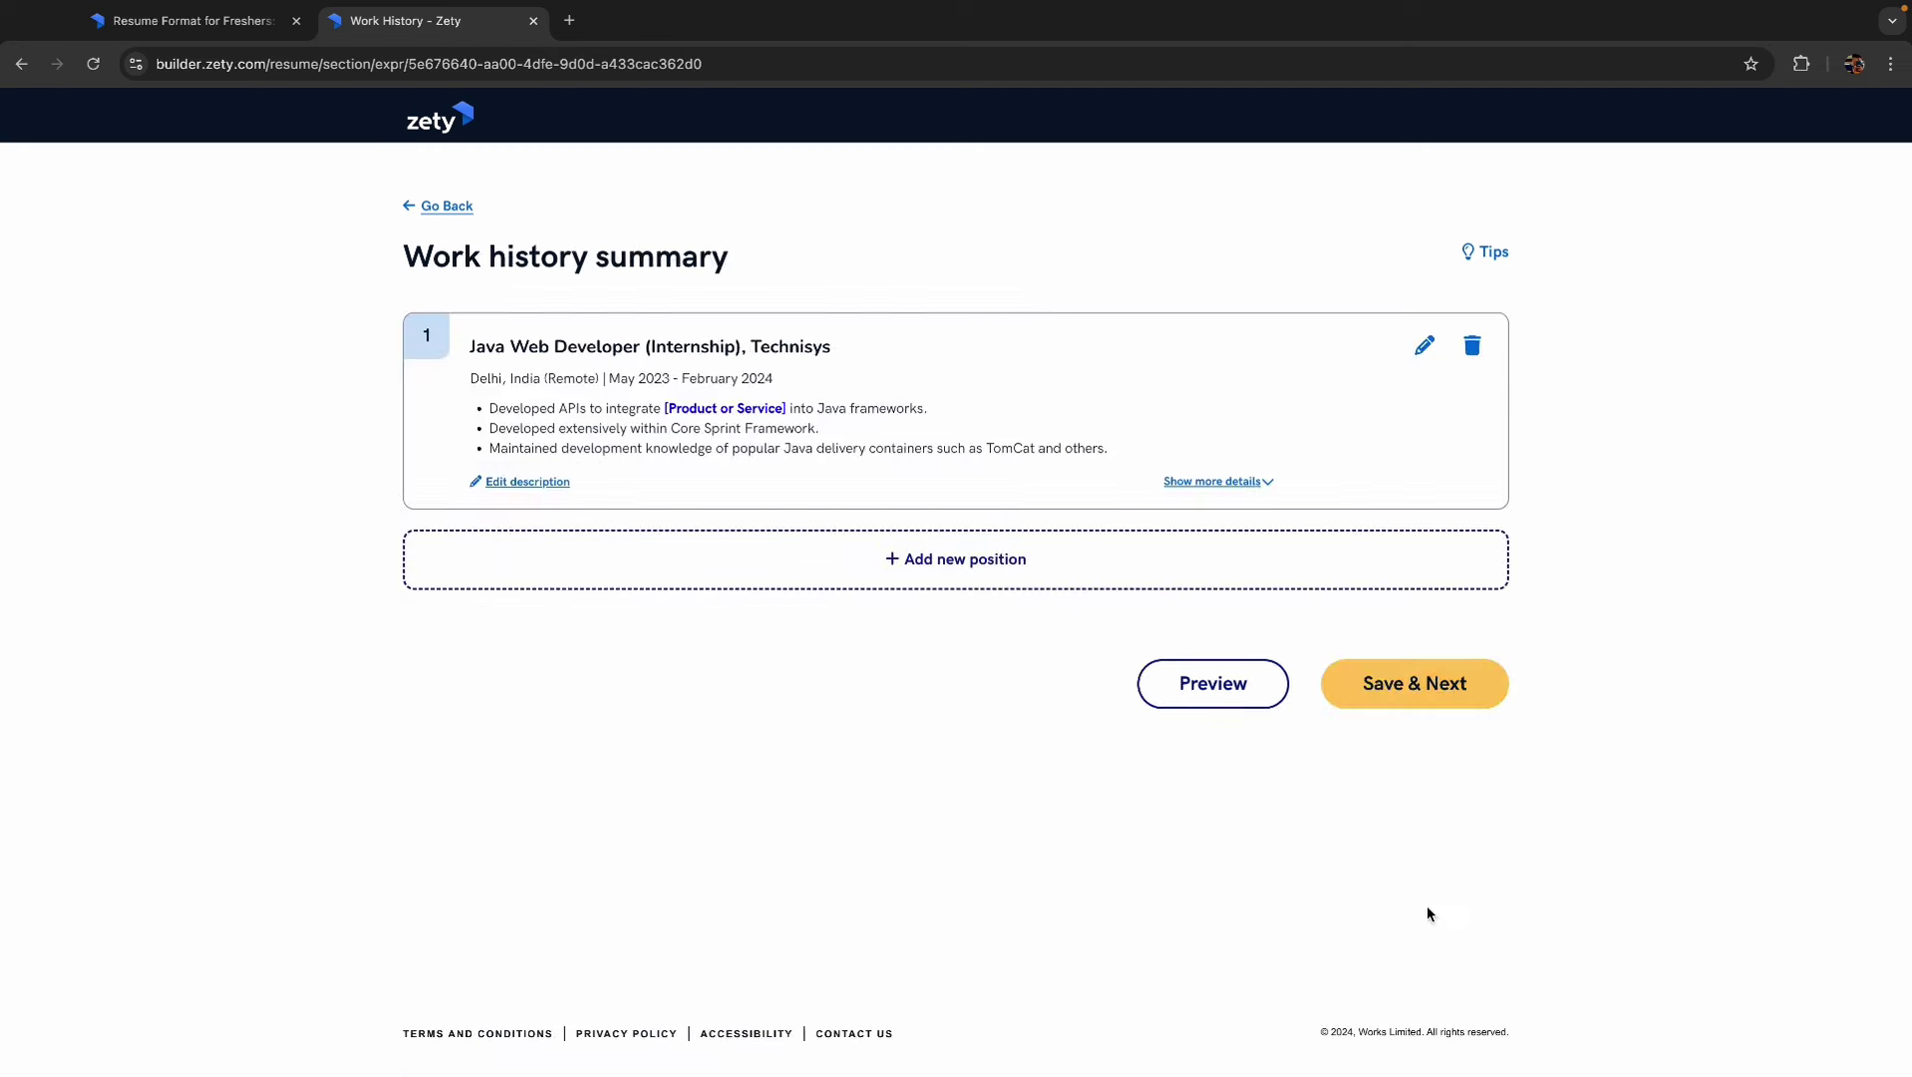
{"action": "left_click", "coordinate": [1415, 683]}
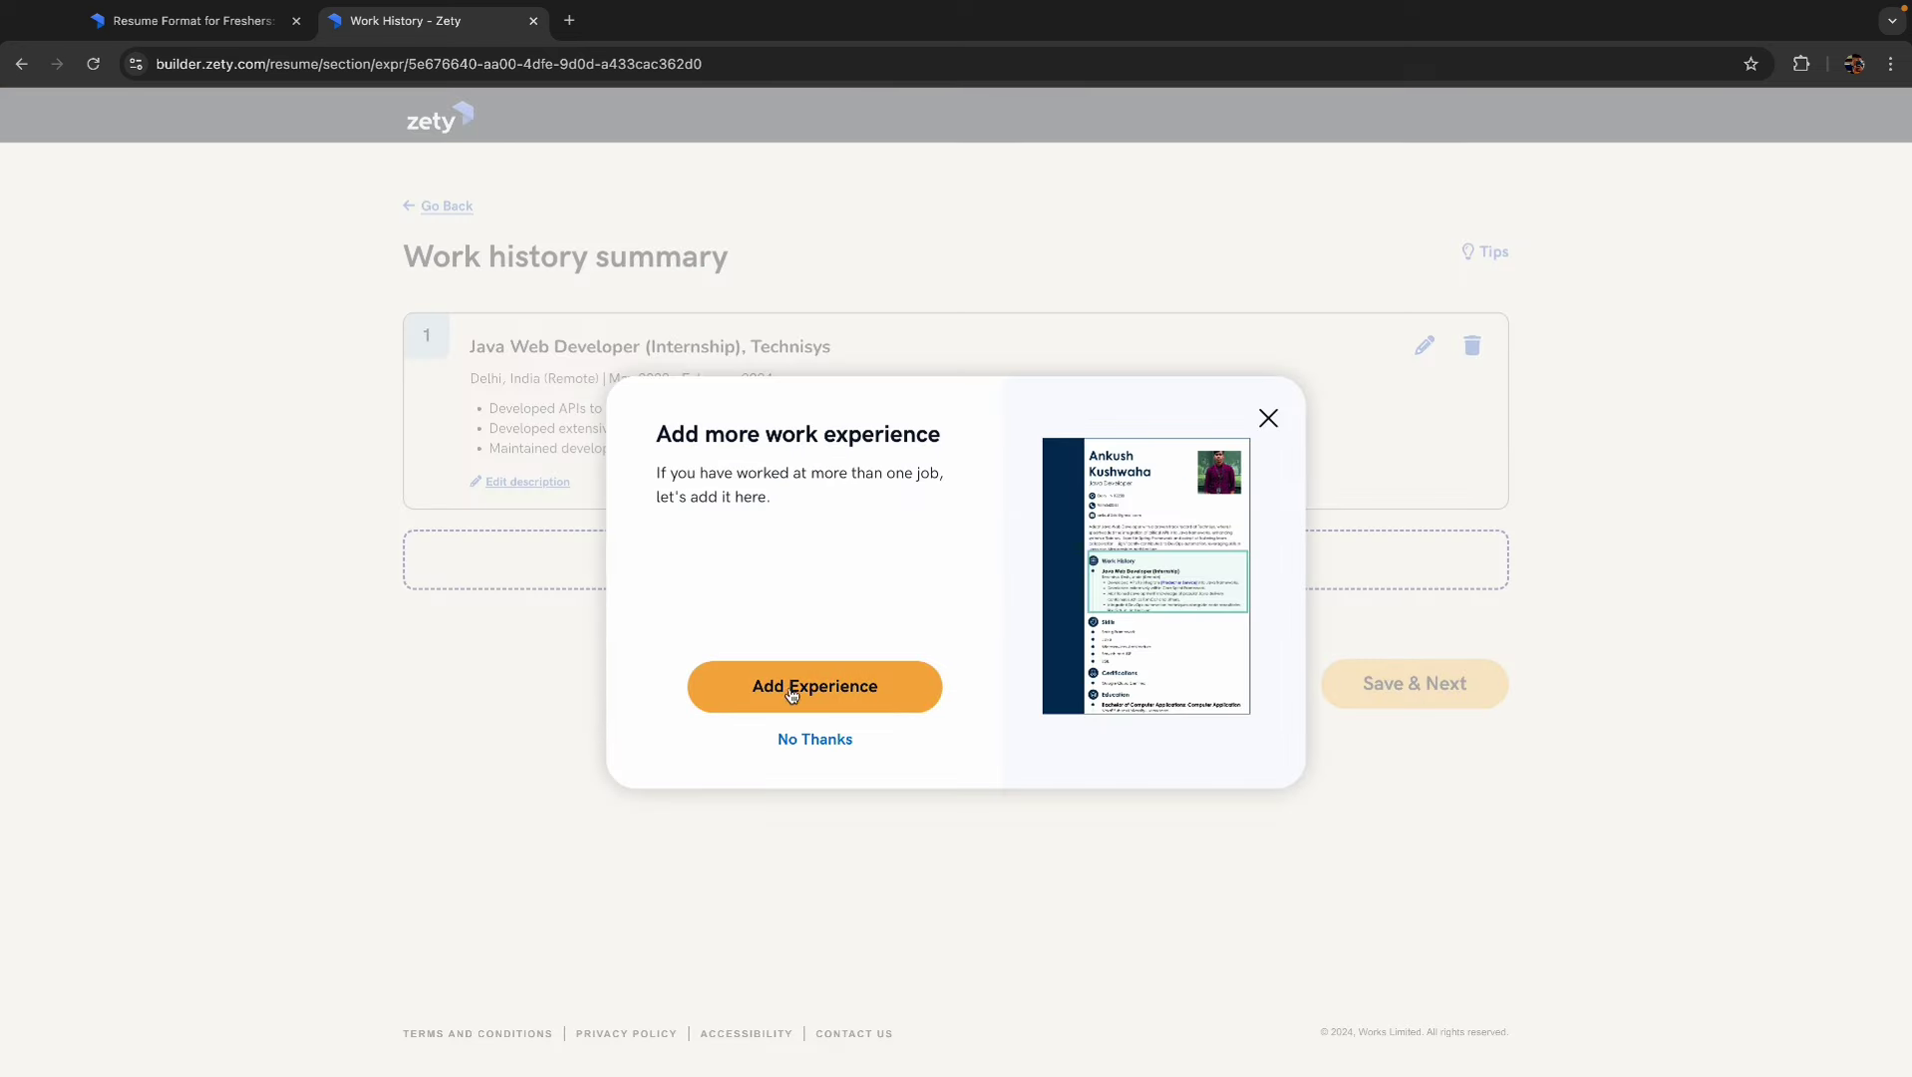
{"action": "left_click", "coordinate": [809, 740]}
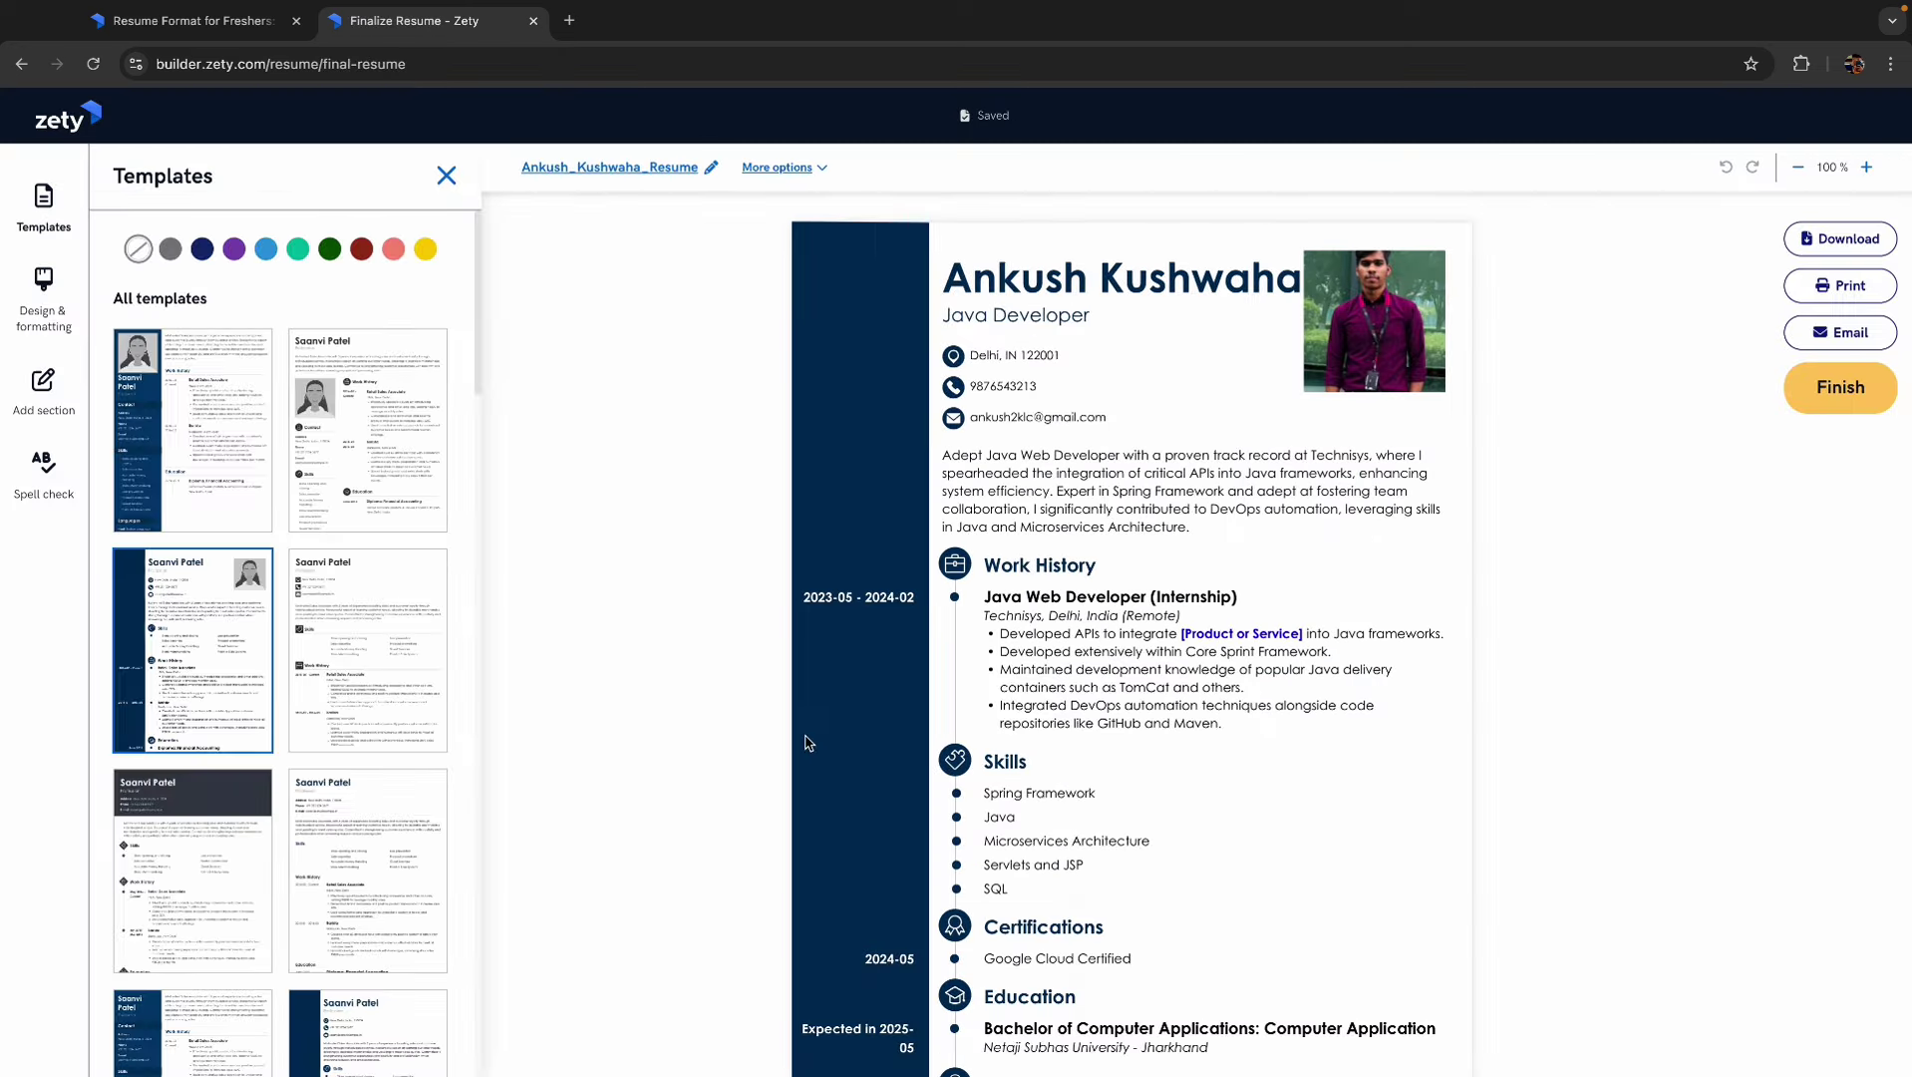
{"action": "mouse_move", "coordinate": [1129, 610]}
{"action": "scroll", "coordinate": [1578, 754], "scroll_direction": "down", "scroll_amount": 3}
{"action": "scroll", "coordinate": [1535, 760], "scroll_direction": "up", "scroll_amount": 3}
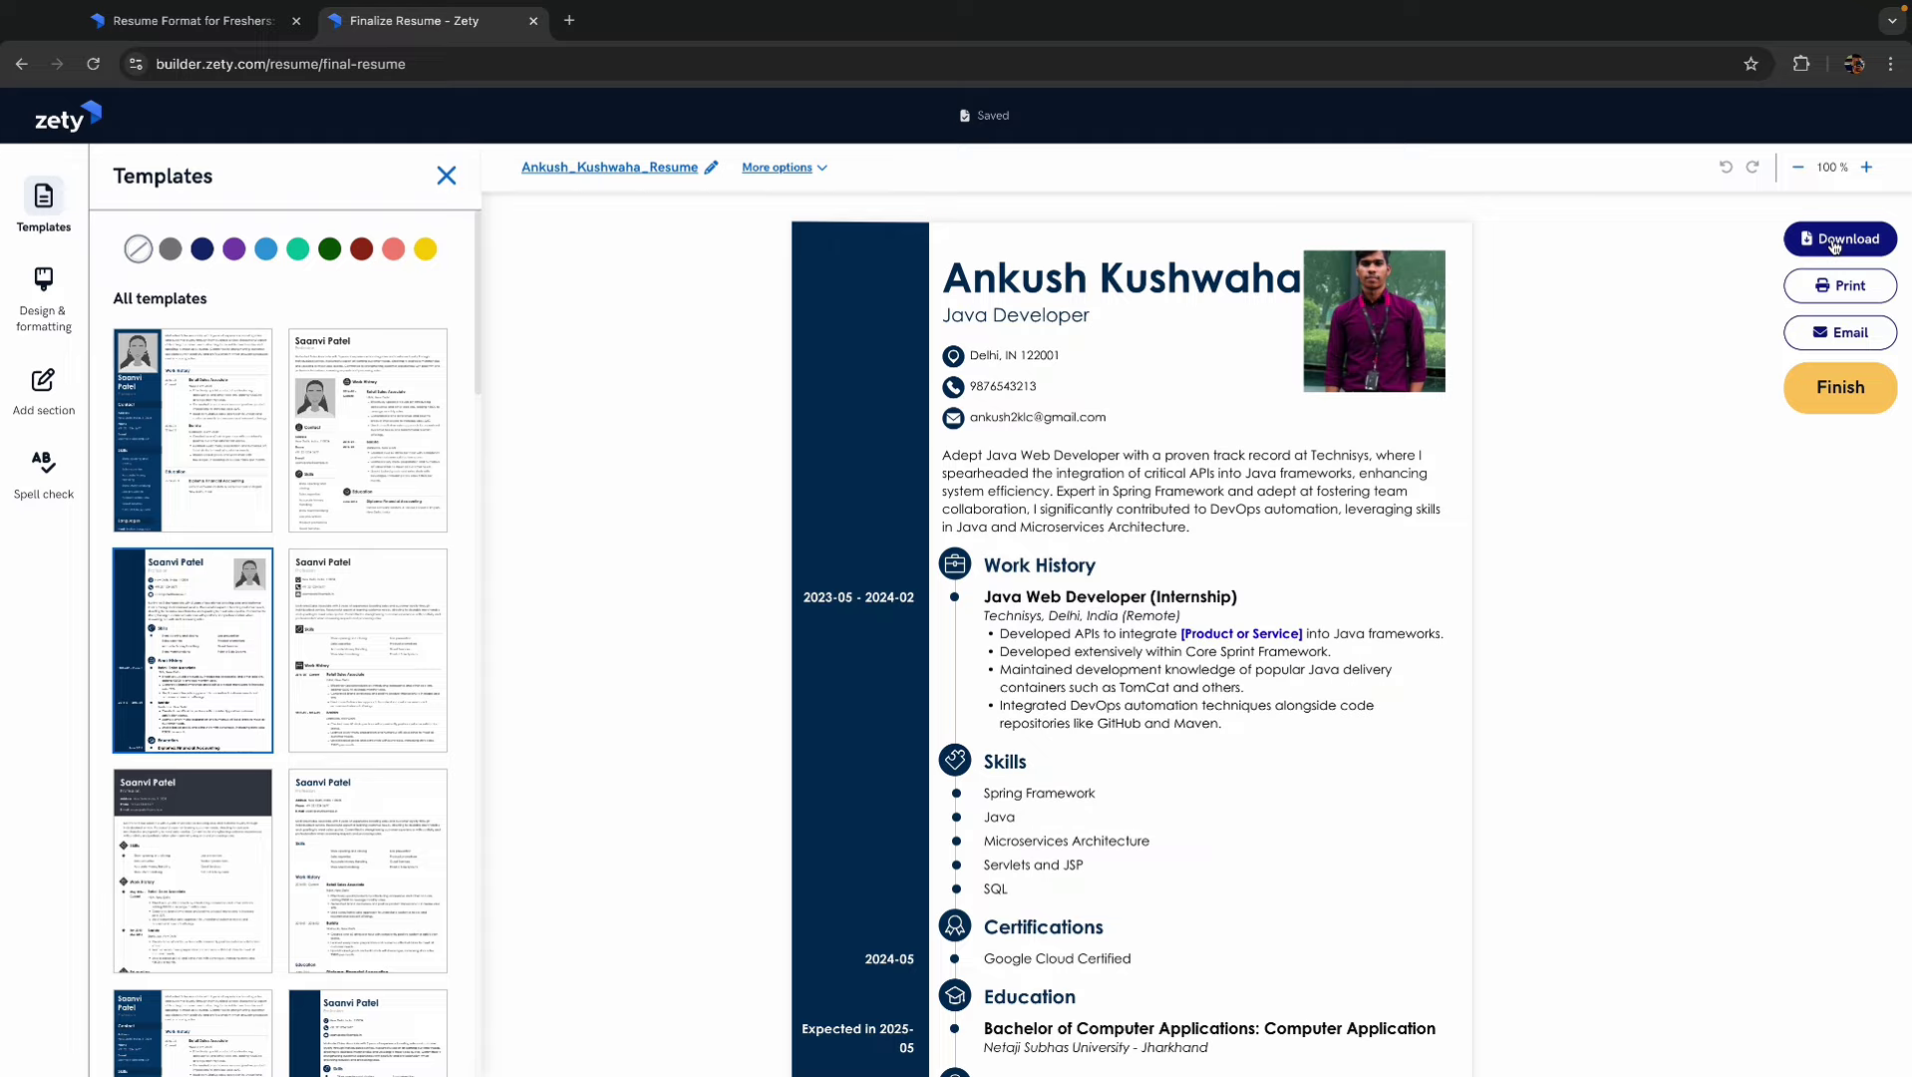
{"action": "scroll", "coordinate": [1583, 428], "scroll_direction": "down", "scroll_amount": 1}
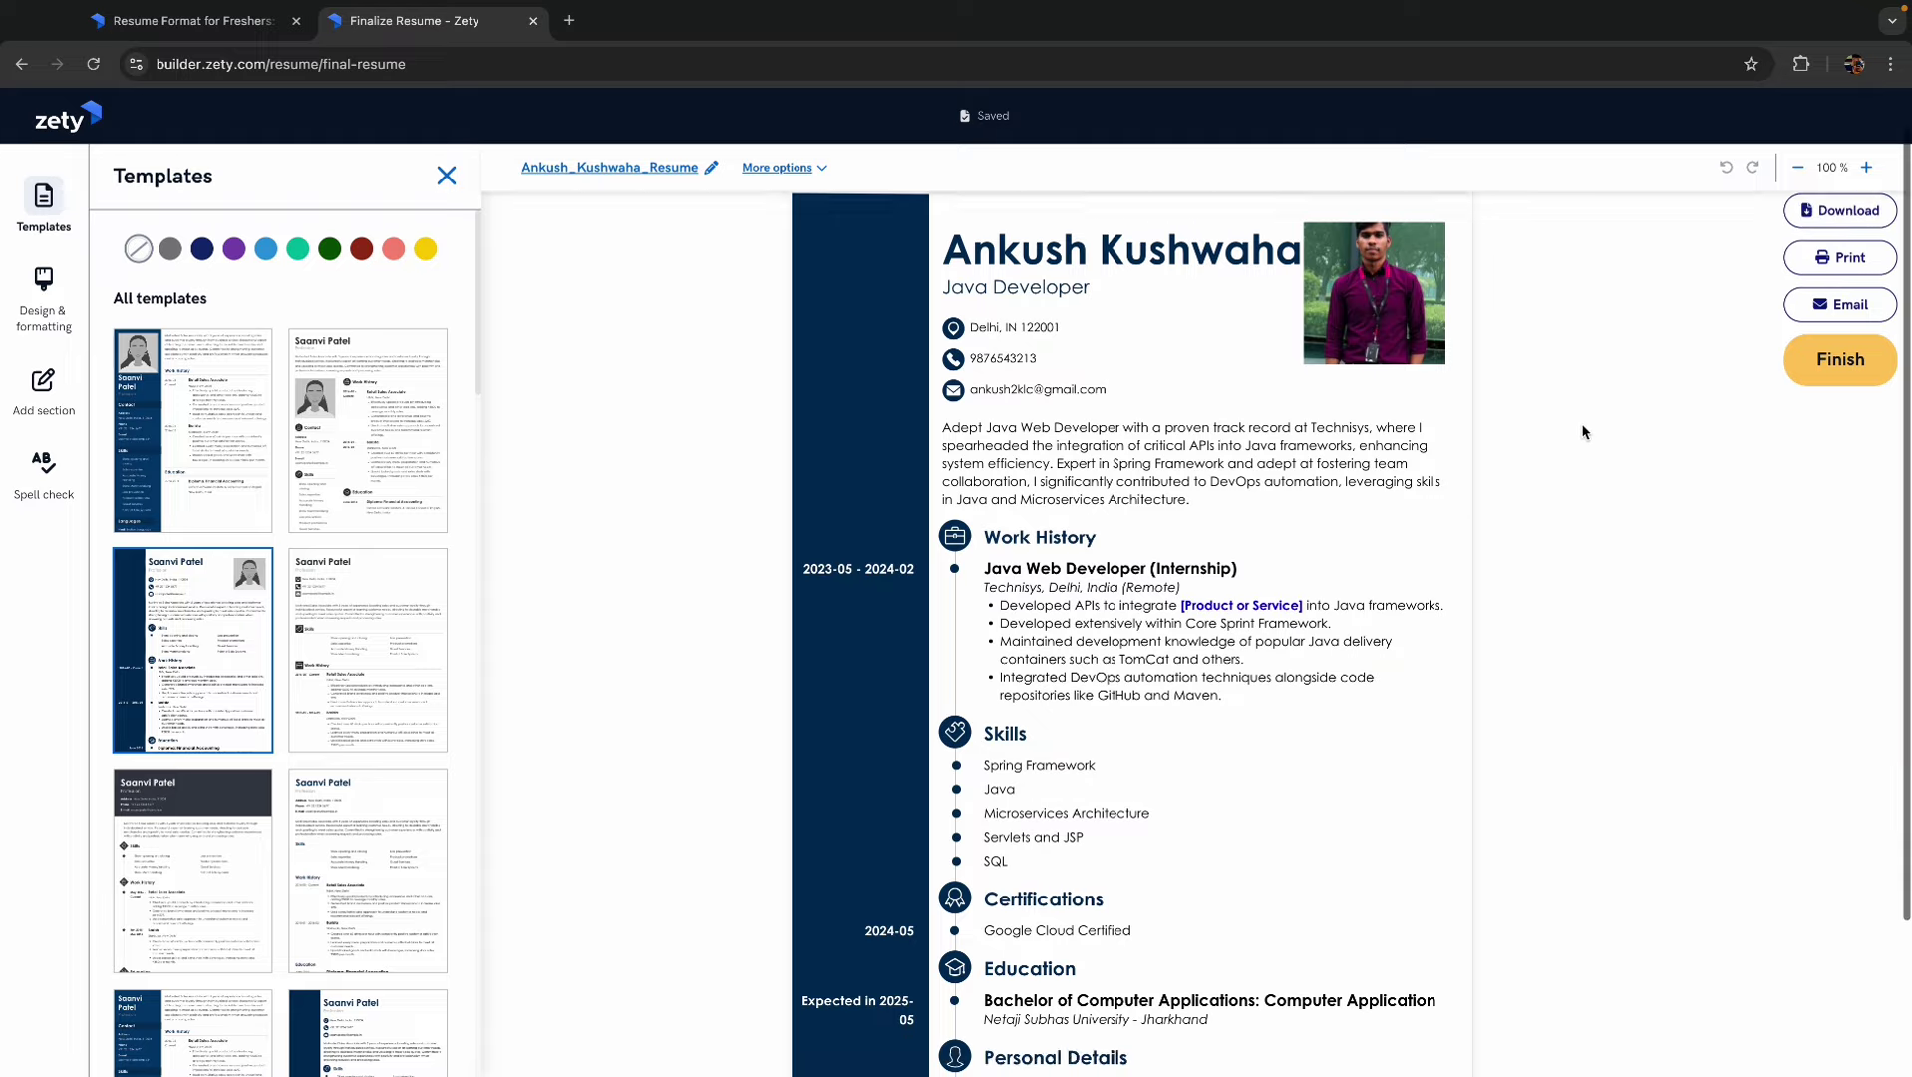
{"action": "scroll", "coordinate": [1583, 431], "scroll_direction": "up", "scroll_amount": 1}
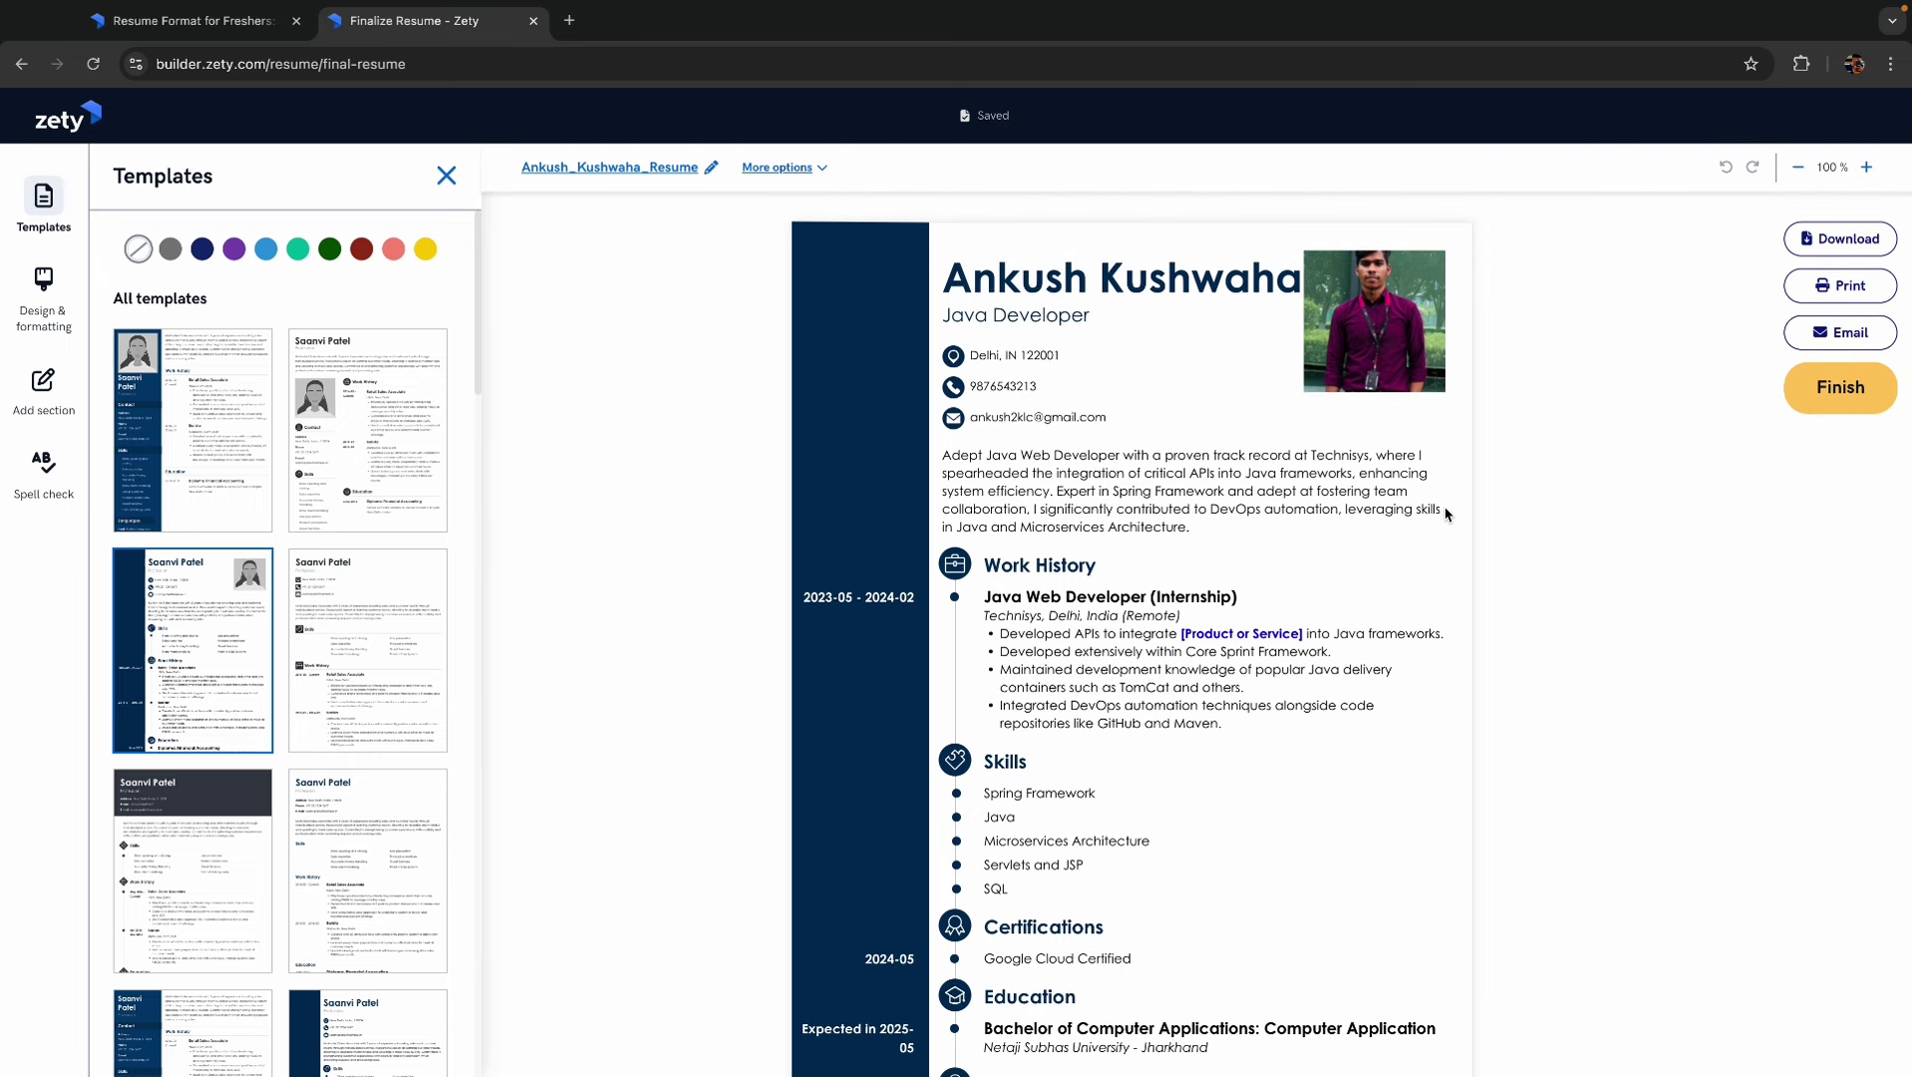
{"action": "scroll", "coordinate": [1446, 514], "scroll_direction": "down", "scroll_amount": 2}
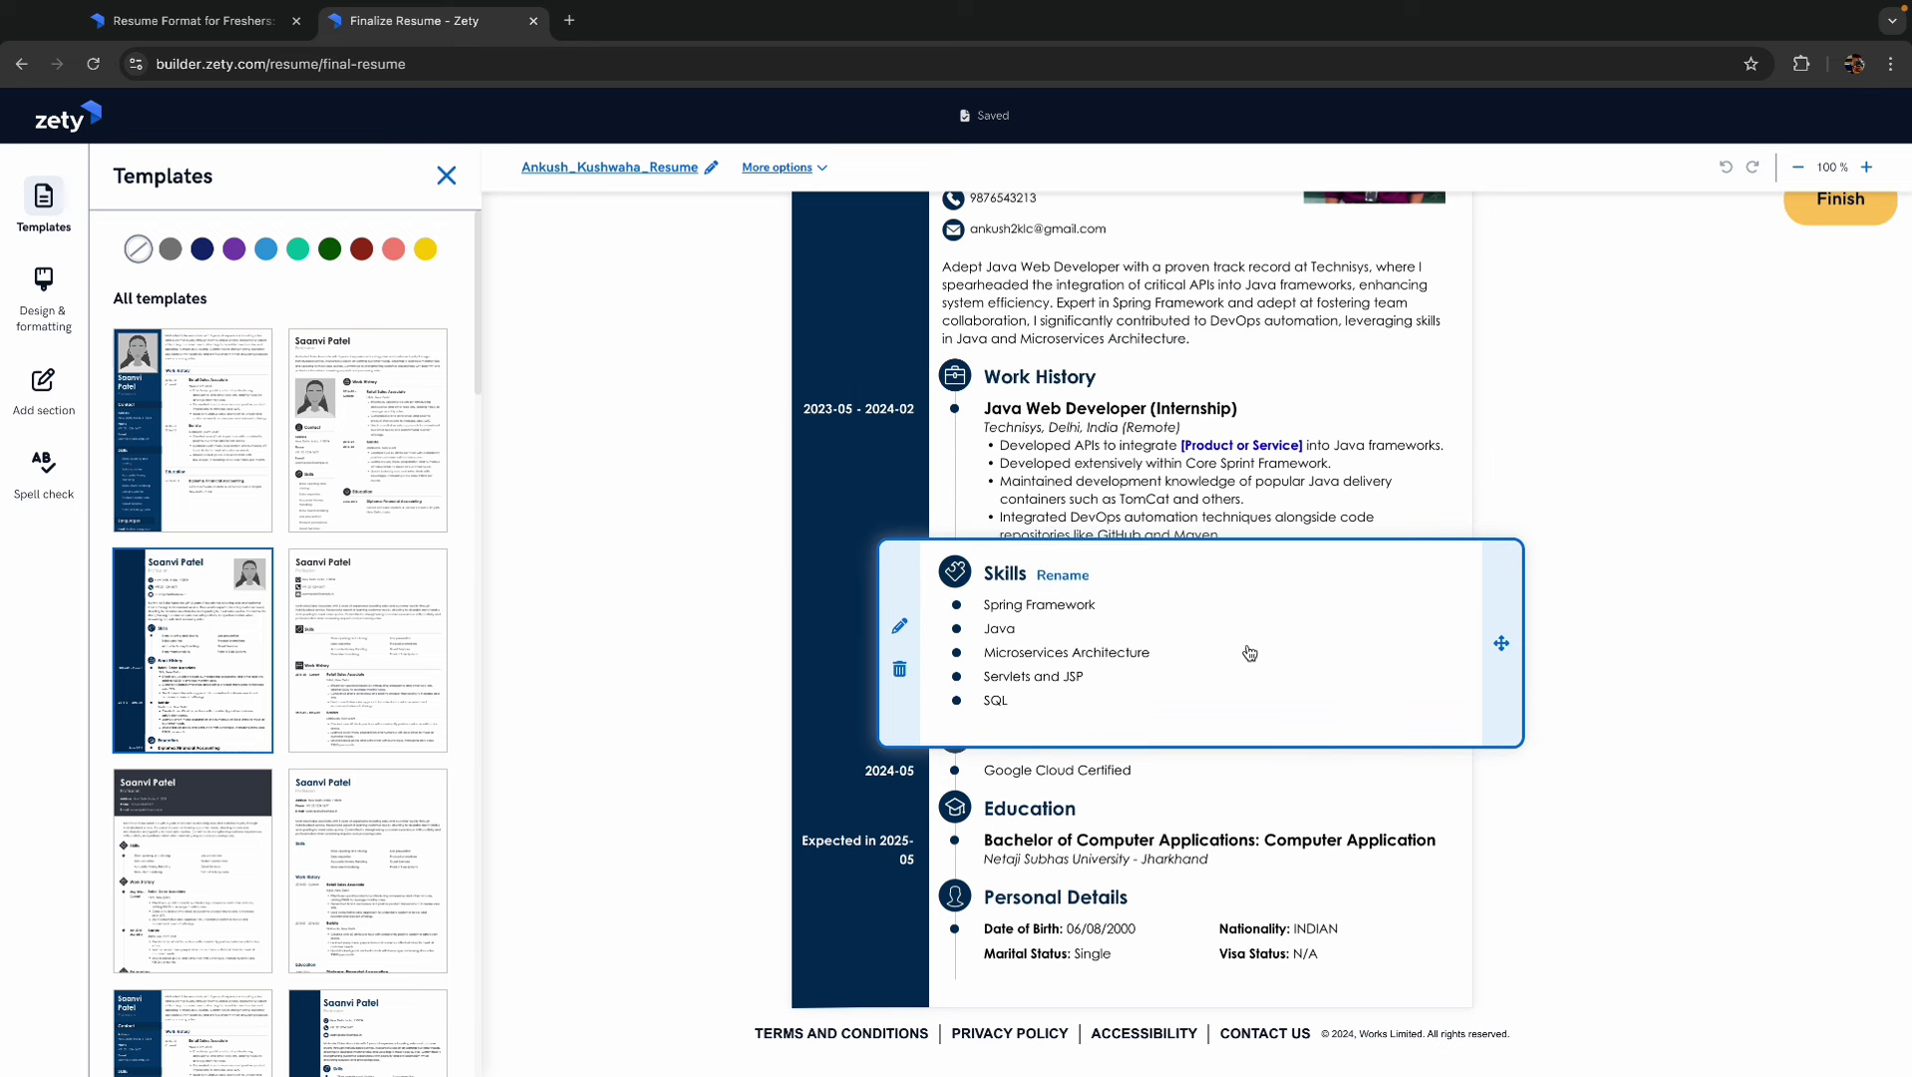
{"action": "scroll", "coordinate": [1249, 653], "scroll_direction": "up", "scroll_amount": 2}
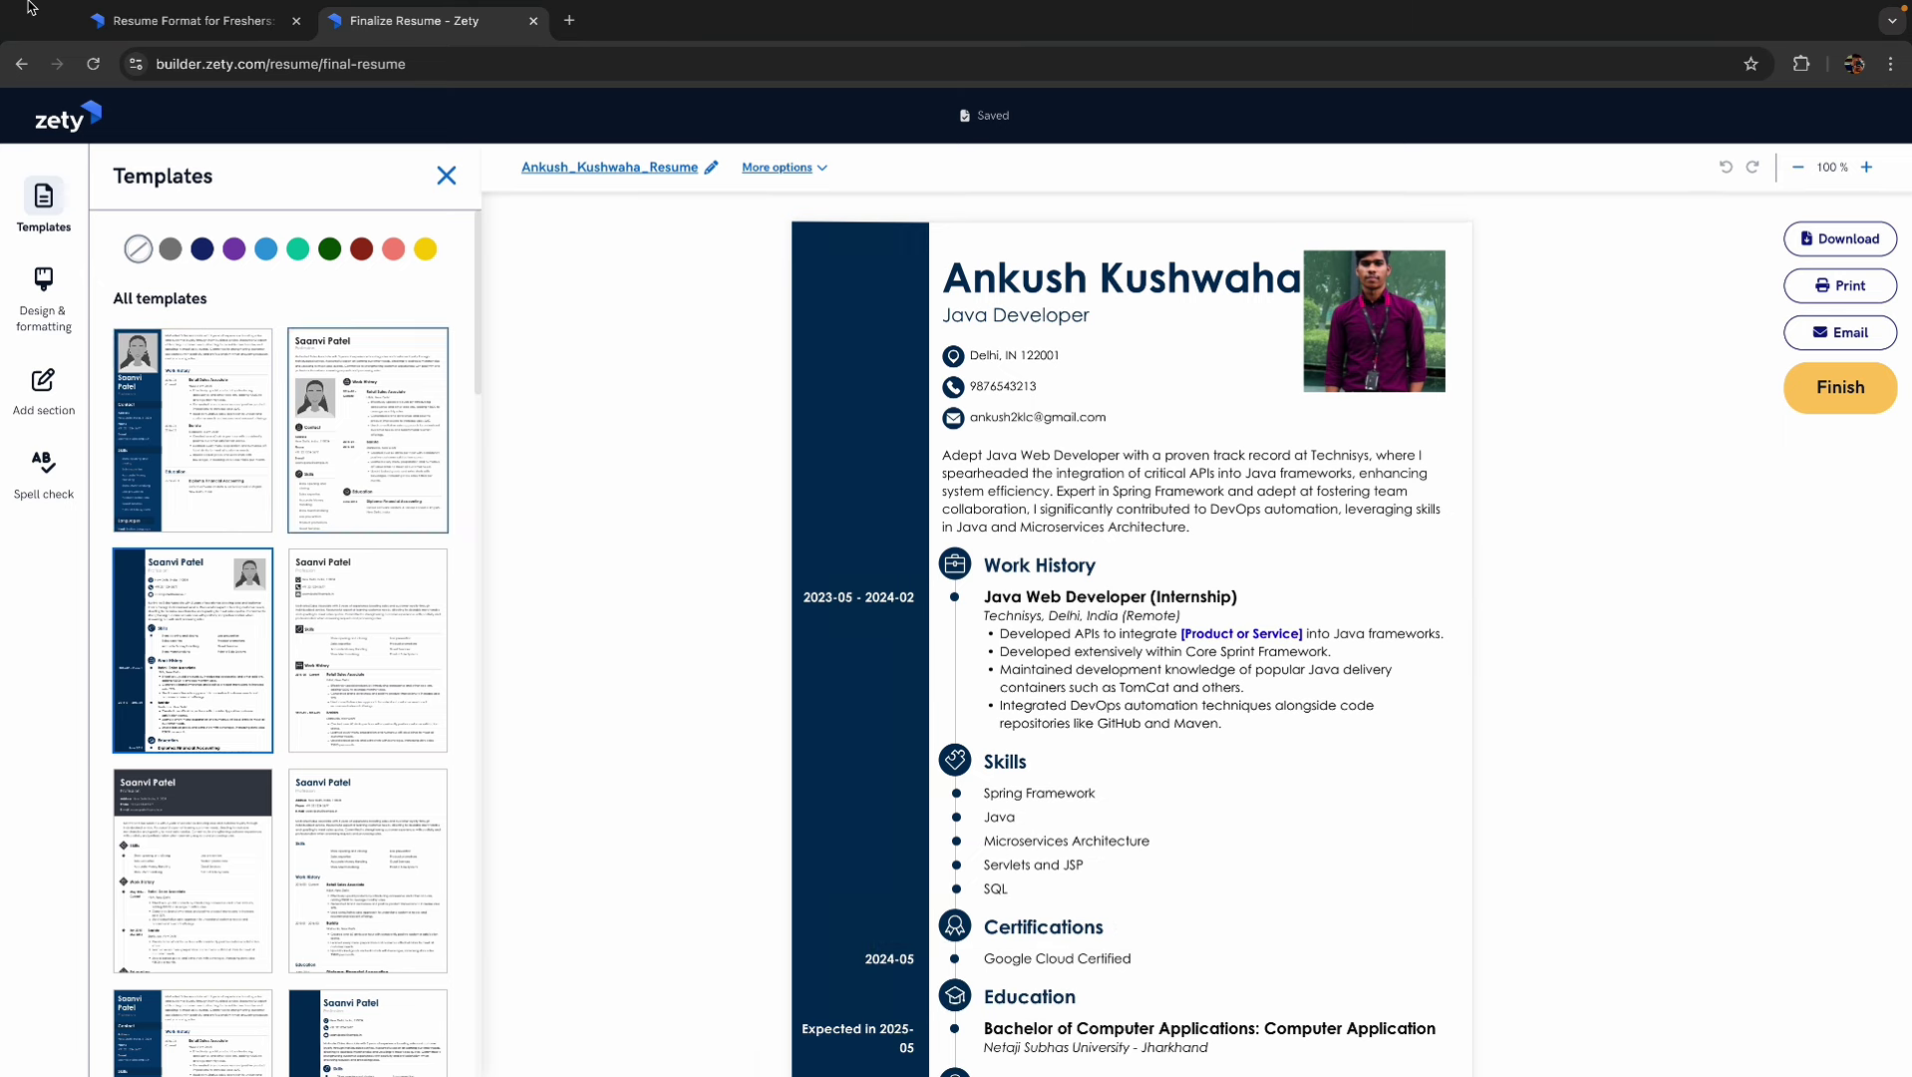
- Switch to QuickTime and frame a 572 x 800 screenshot area around the resume
{"action": "mouse_move", "coordinate": [30, 5]}
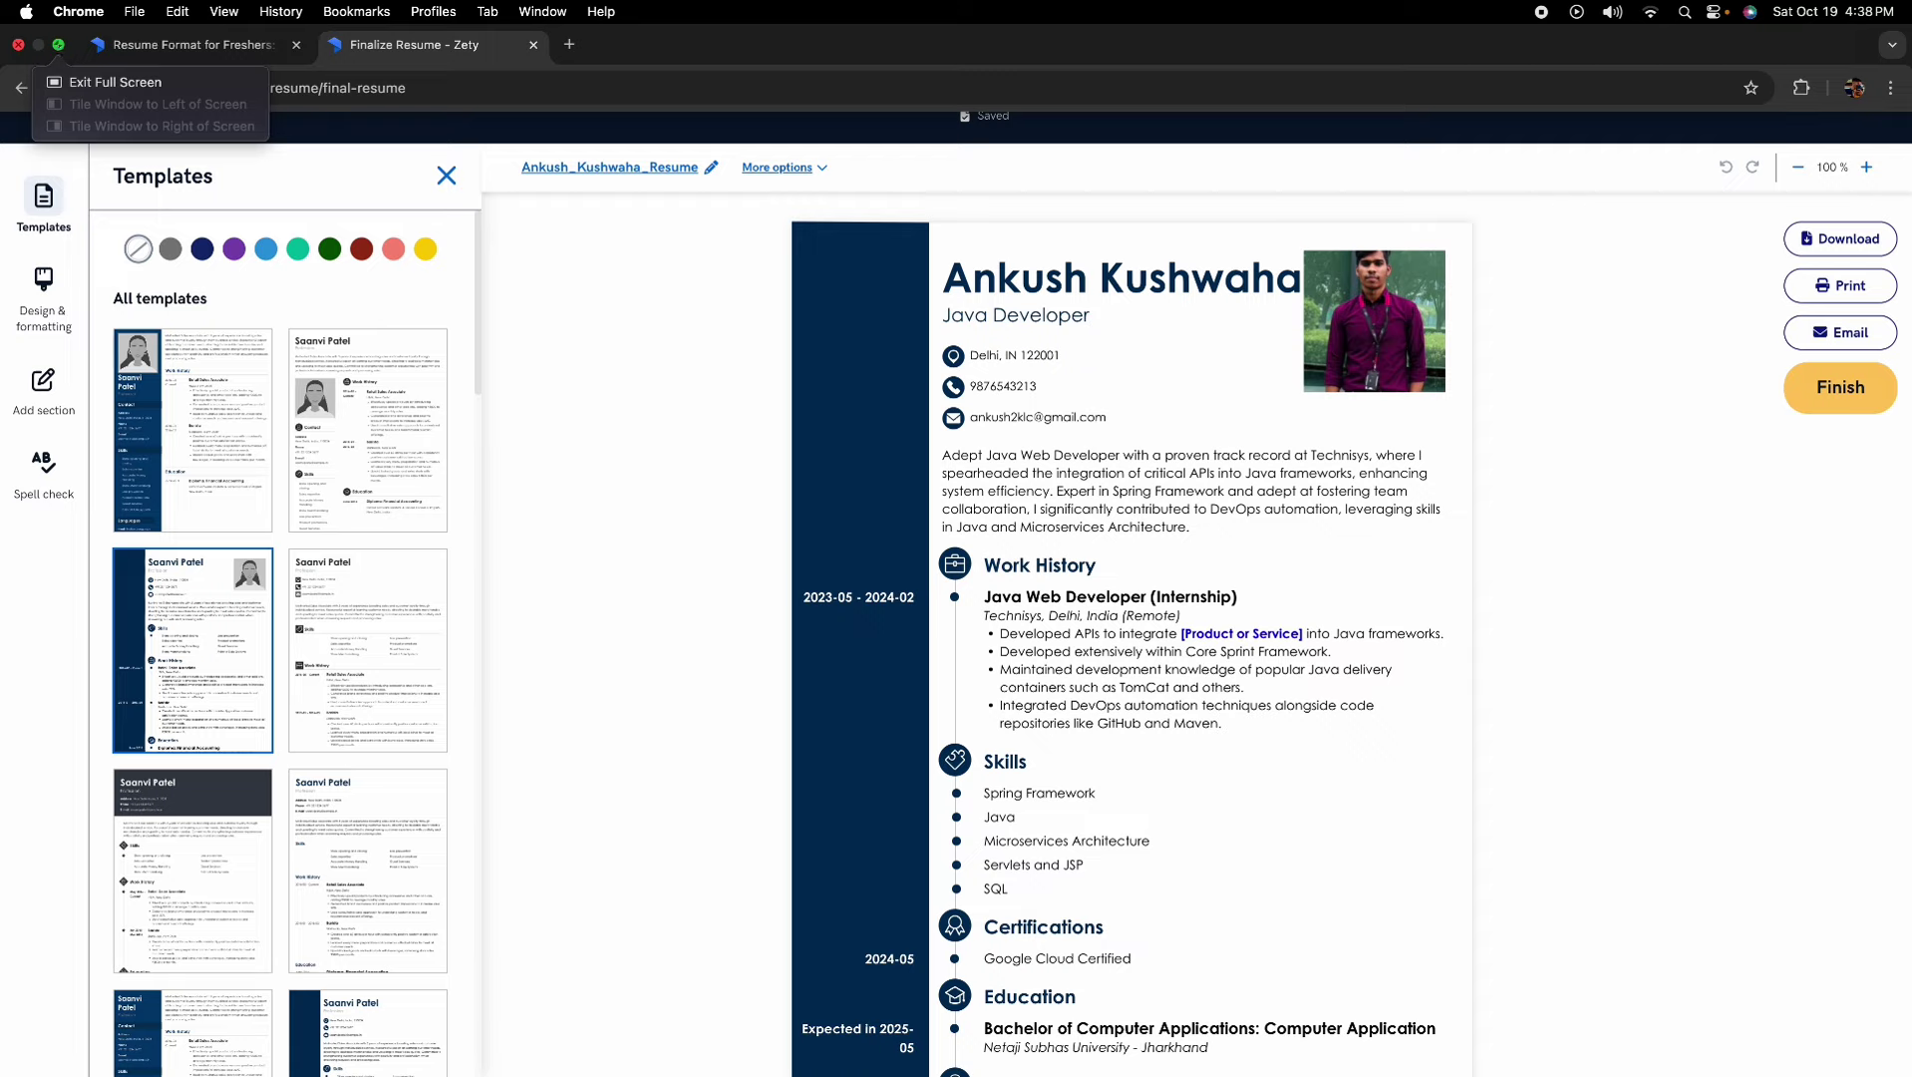
{"action": "mouse_move", "coordinate": [1643, 1041]}
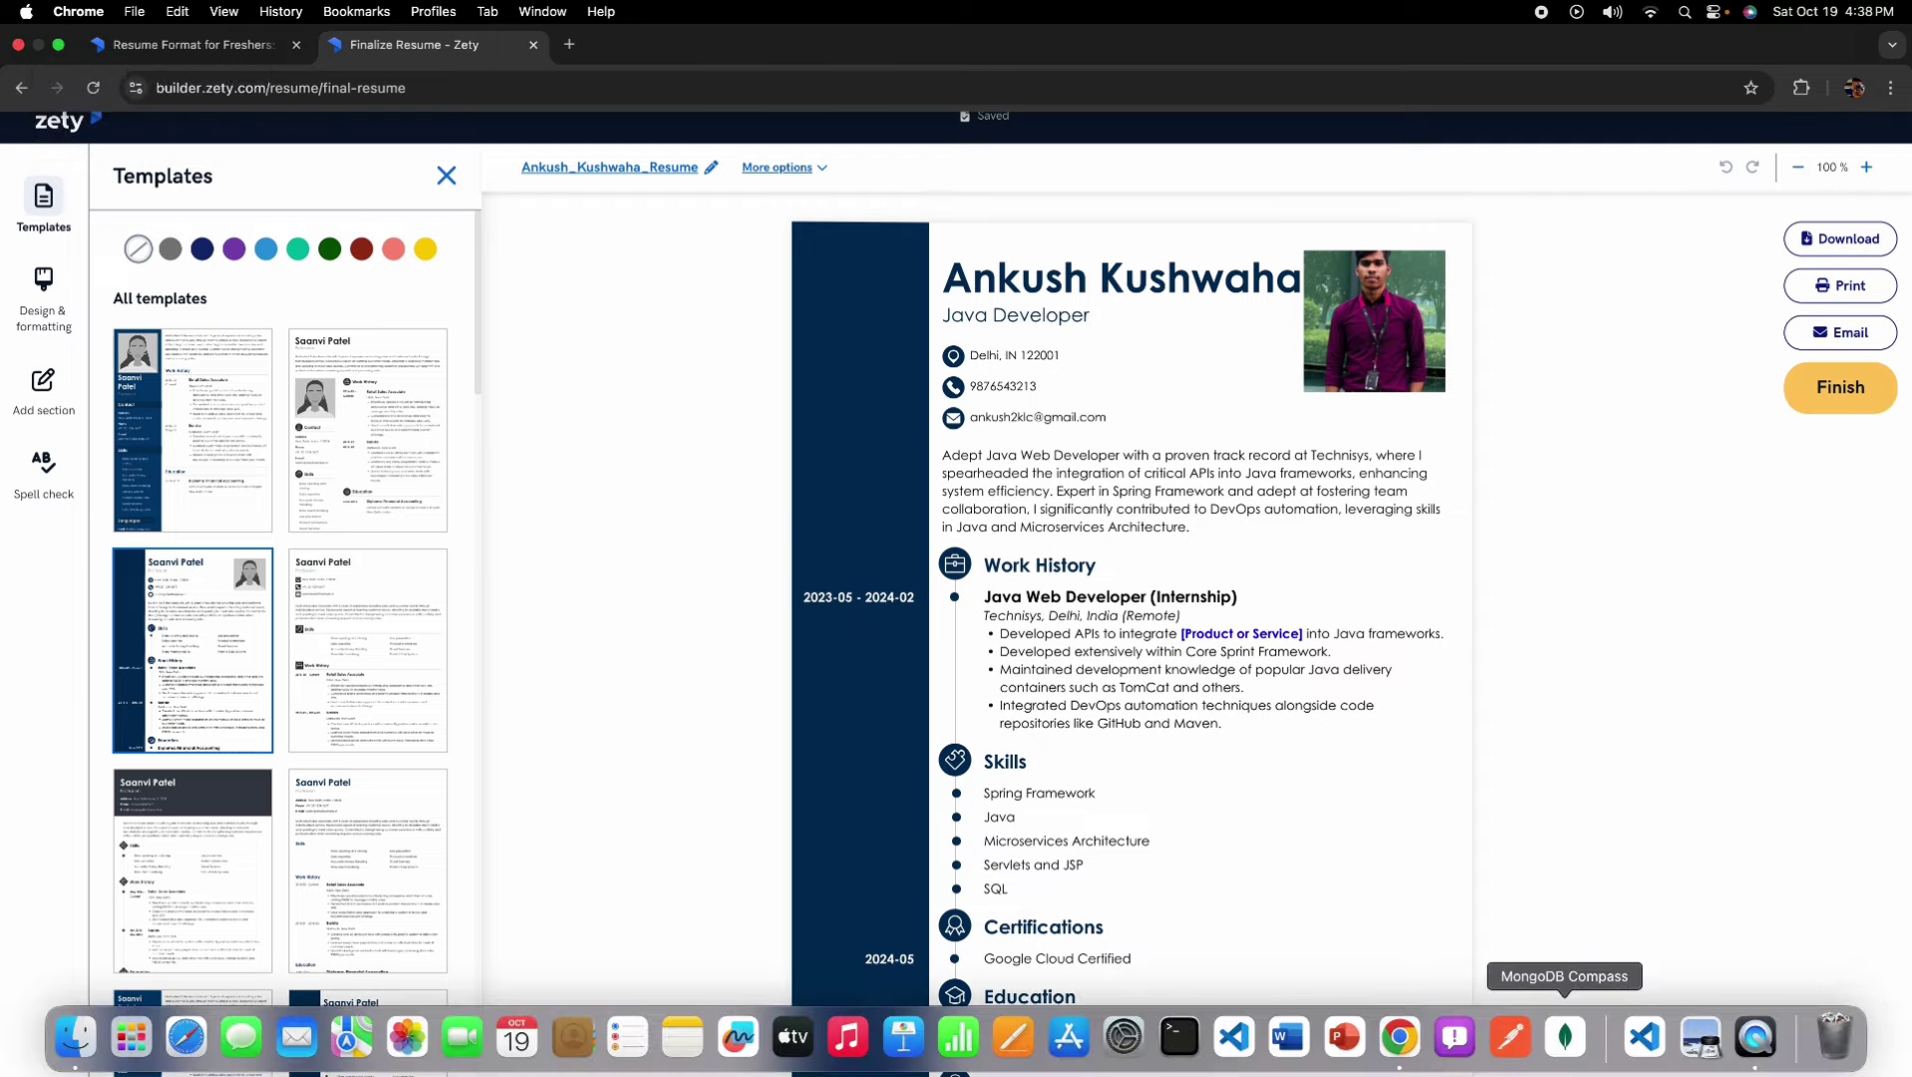
{"action": "left_click", "coordinate": [1752, 1042]}
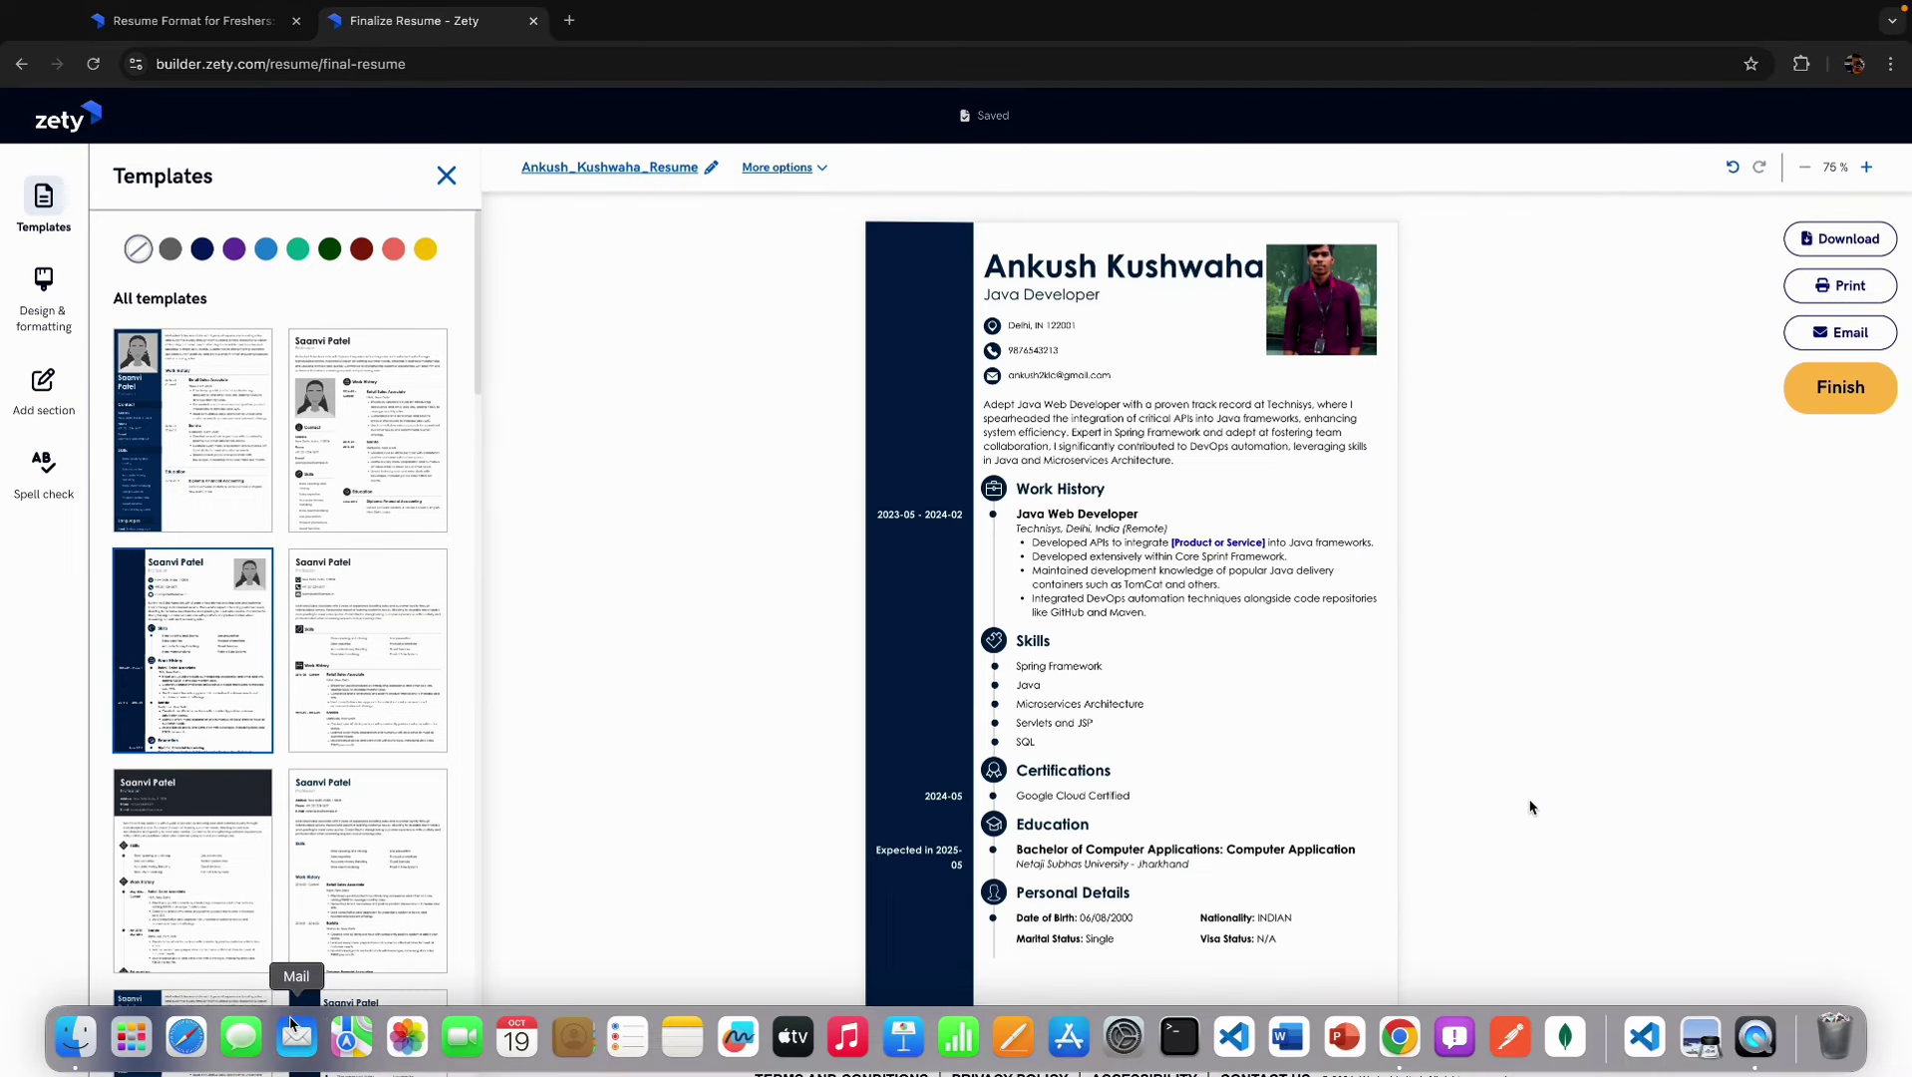
{"action": "mouse_move", "coordinate": [225, 1019]}
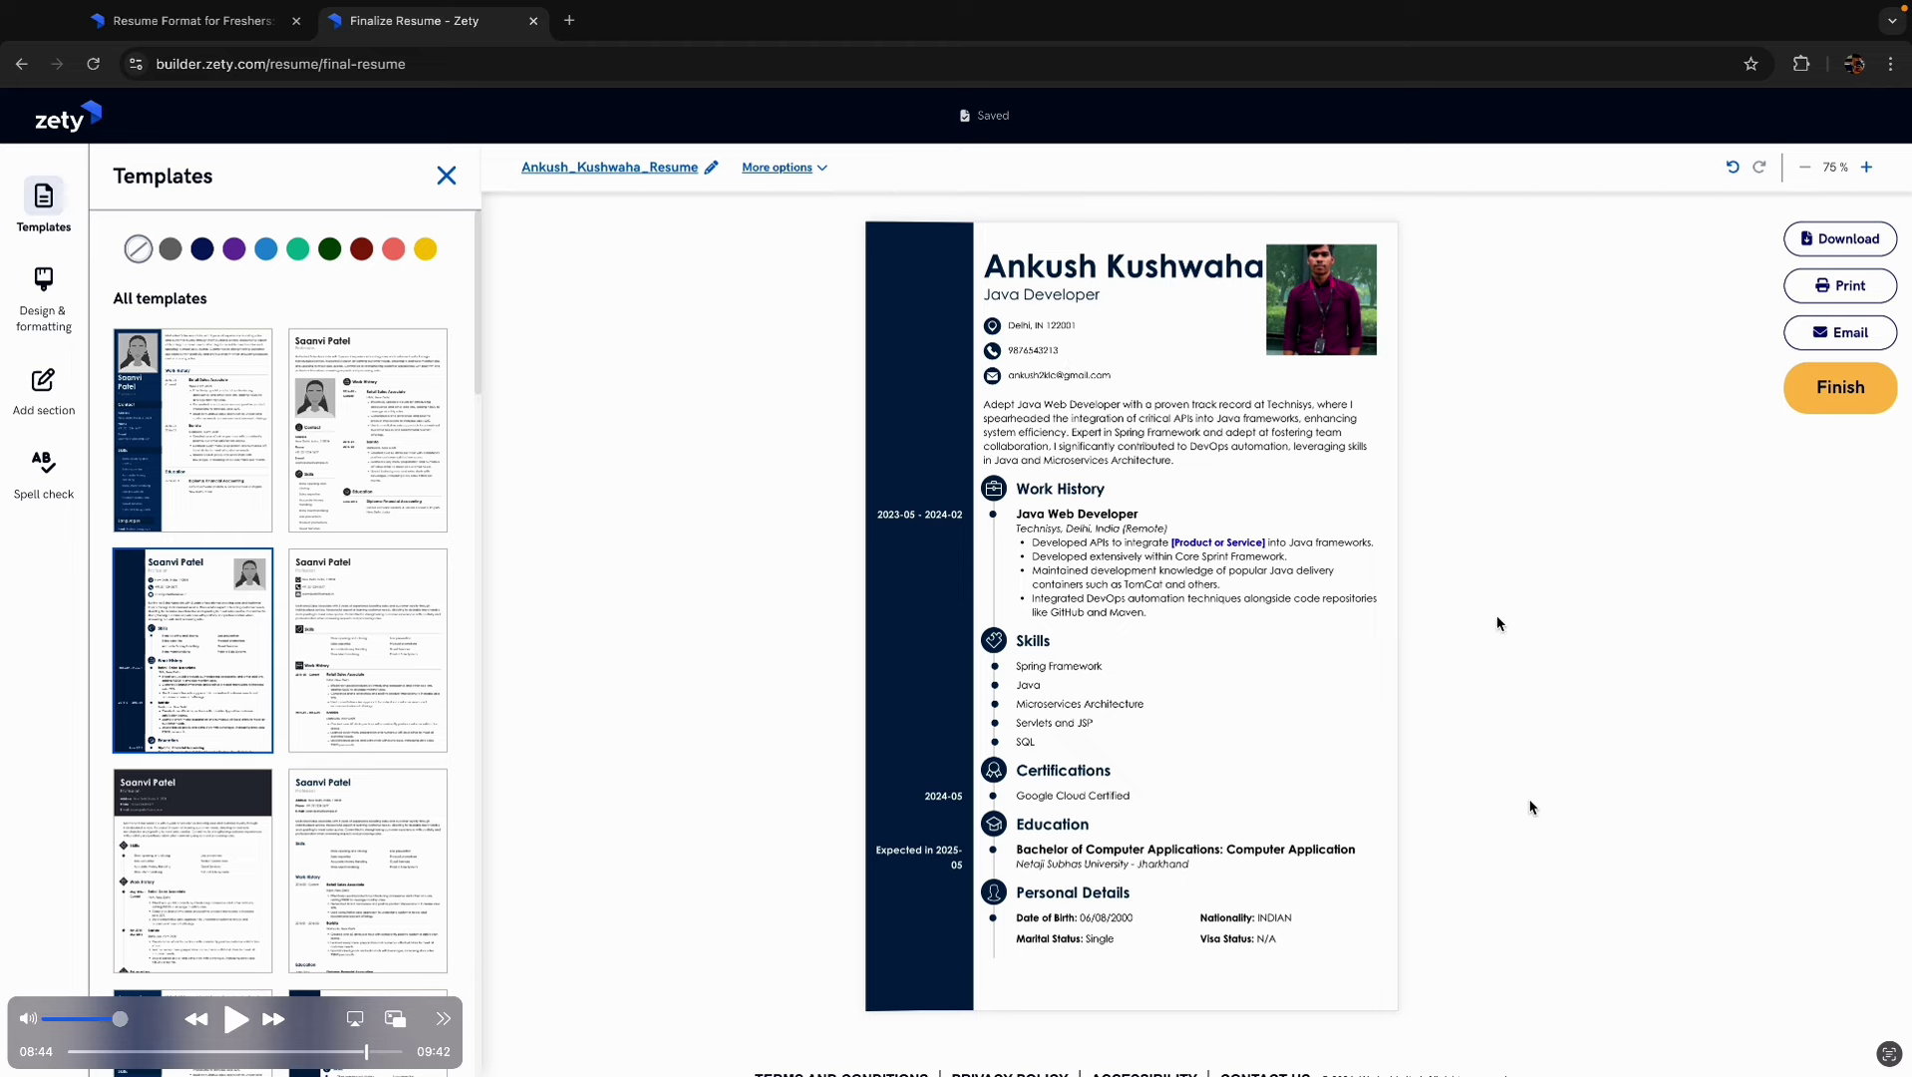
{"action": "key", "text": "super+shift+5"}
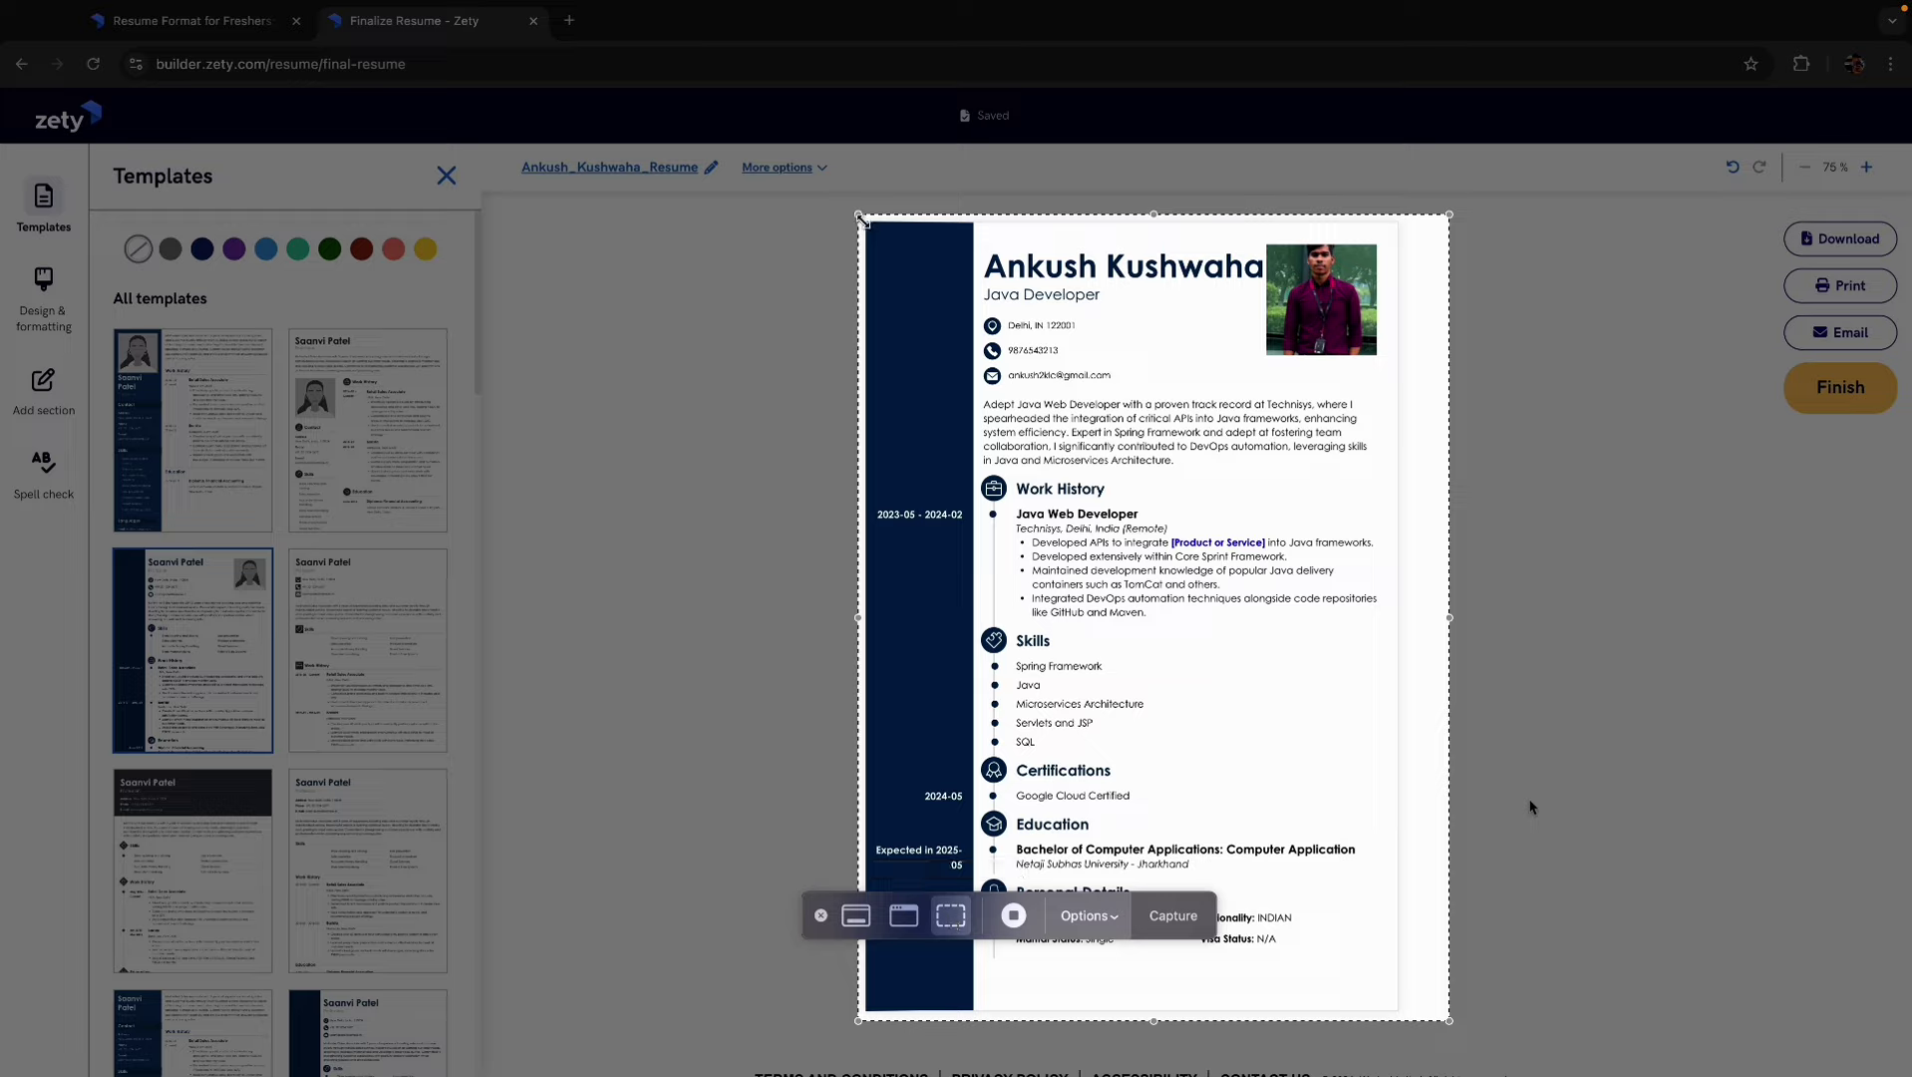
{"action": "left_click_drag", "start_coordinate": [859, 217], "coordinate": [864, 221]}
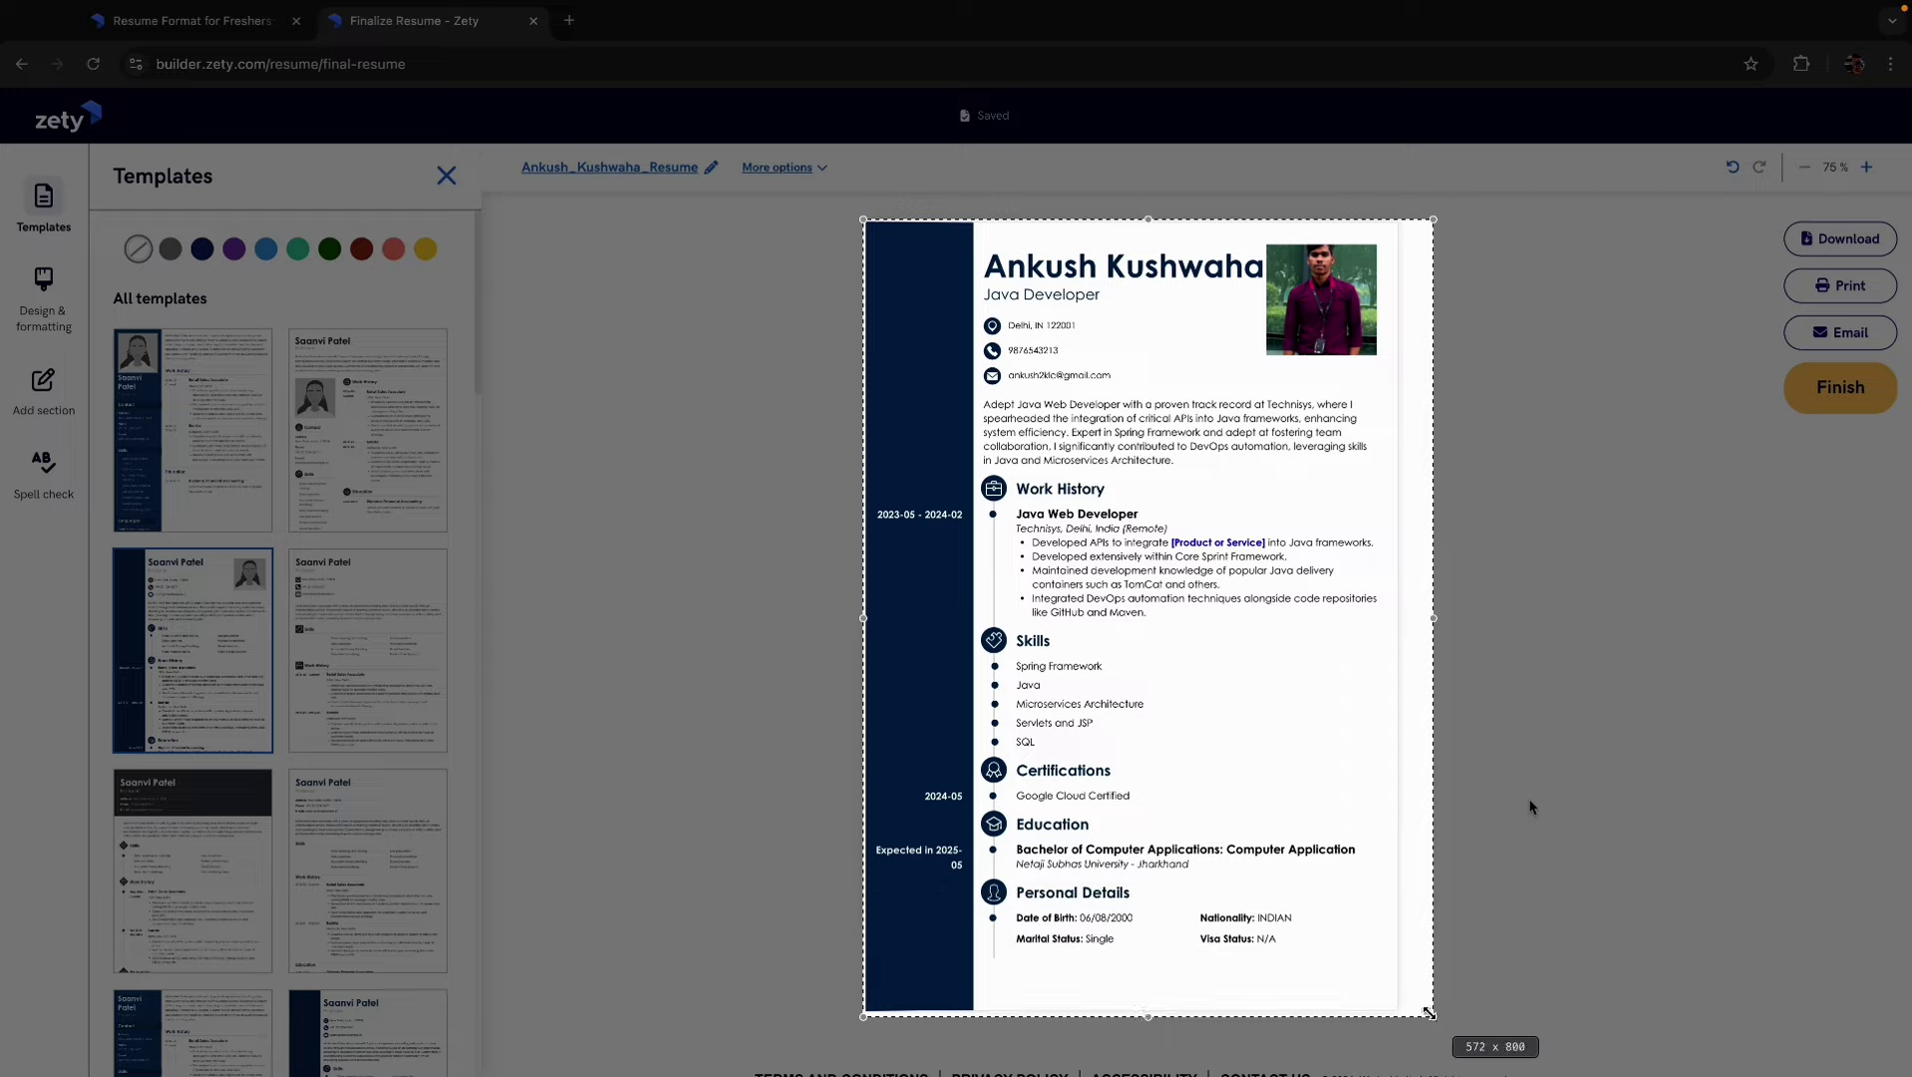